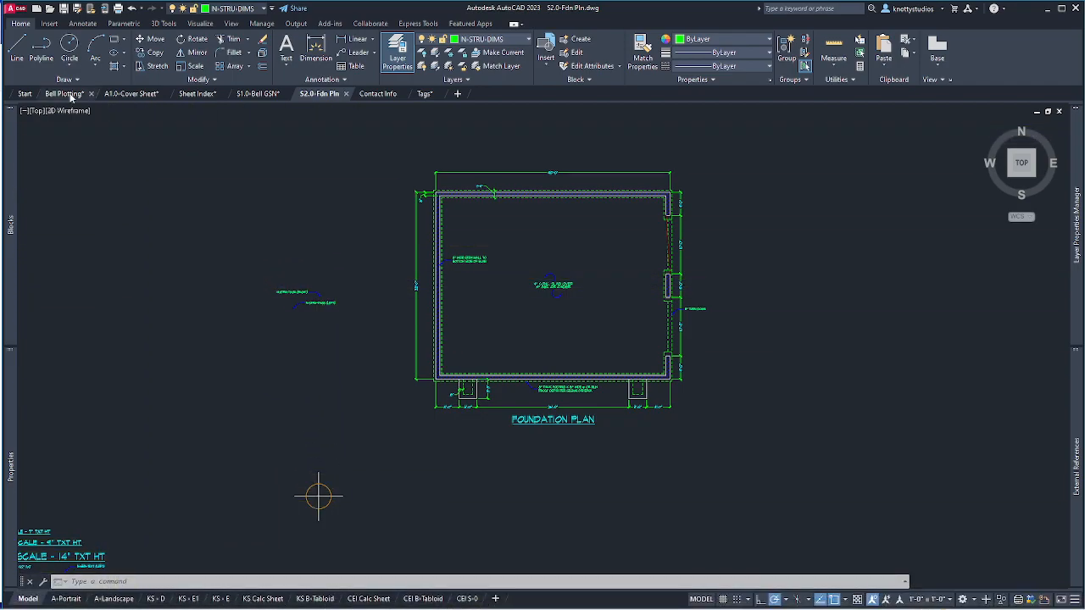
# Drag the File Explorer window showing the Videos folder onto the AutoCAD drawing.
pyautogui.moveTo(72, 99)
pyautogui.moveTo(0, 78); pyautogui.dragTo(742, 32)
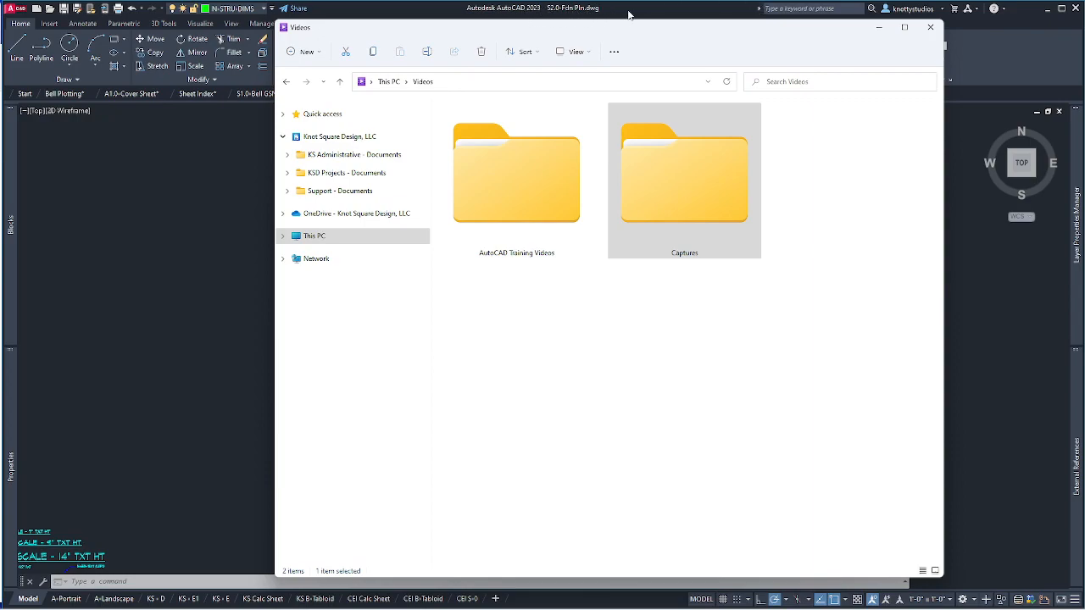
# Browse to KSD Projects > 22002-Bell Garage (Helena) > ACAD > Bell CDs.
pyautogui.click(288, 174)
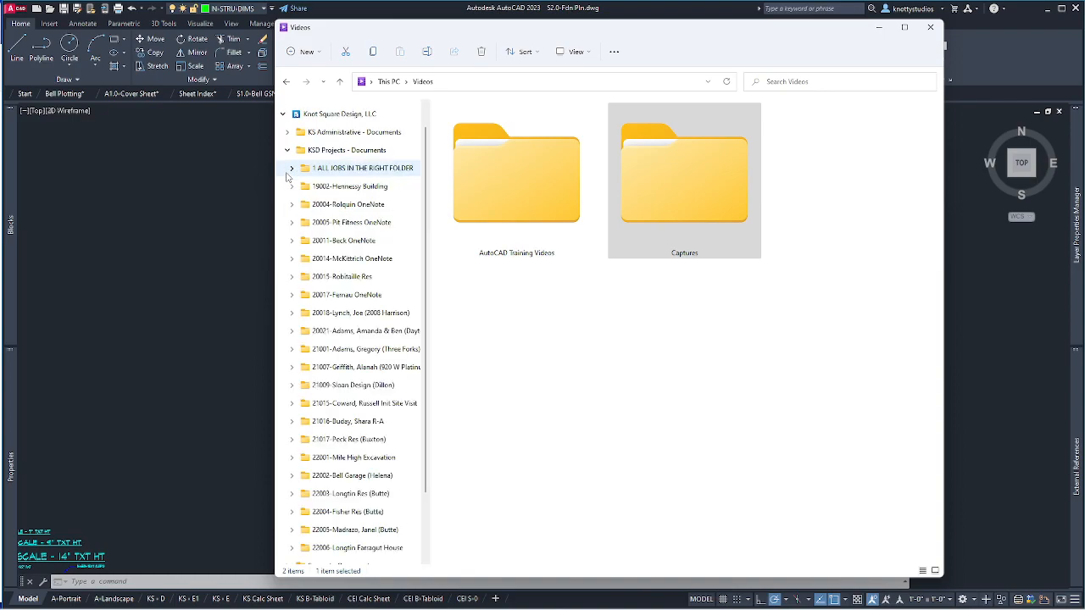
pyautogui.click(292, 475)
pyautogui.click(296, 417)
pyautogui.click(322, 435)
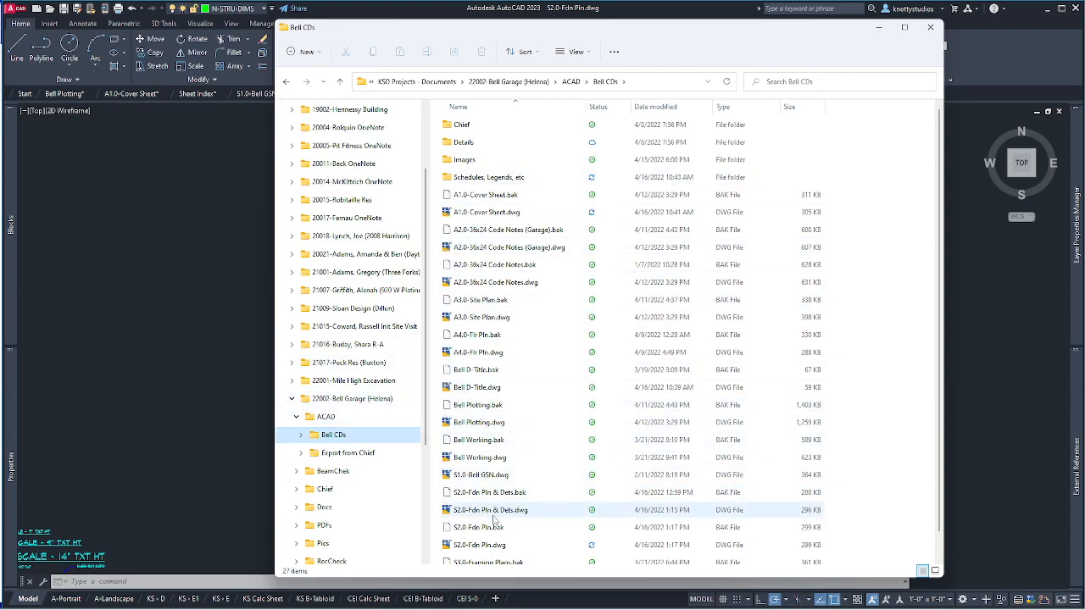
pyautogui.scroll(-1, 494, 515)
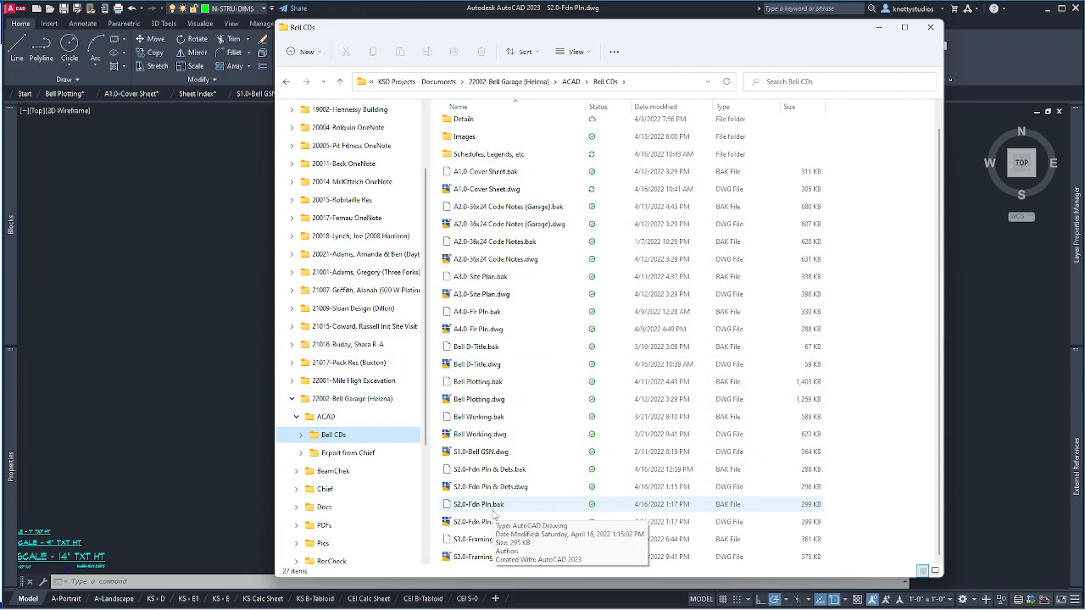
# Delete S2.0-Fdn Pln & Dets.dwg and its .bak, dismiss the OneDrive notice, and minimise Explorer.
pyautogui.click(485, 487)
pyautogui.keyDown('shift'); pyautogui.click(489, 472); pyautogui.keyUp('shift')
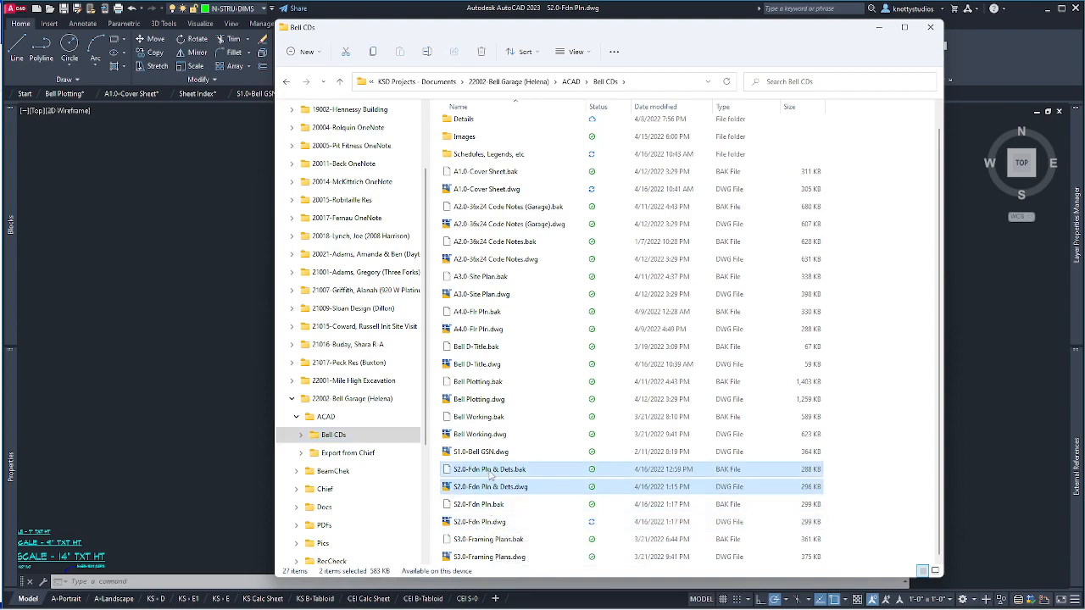
pyautogui.rightClick(491, 487)
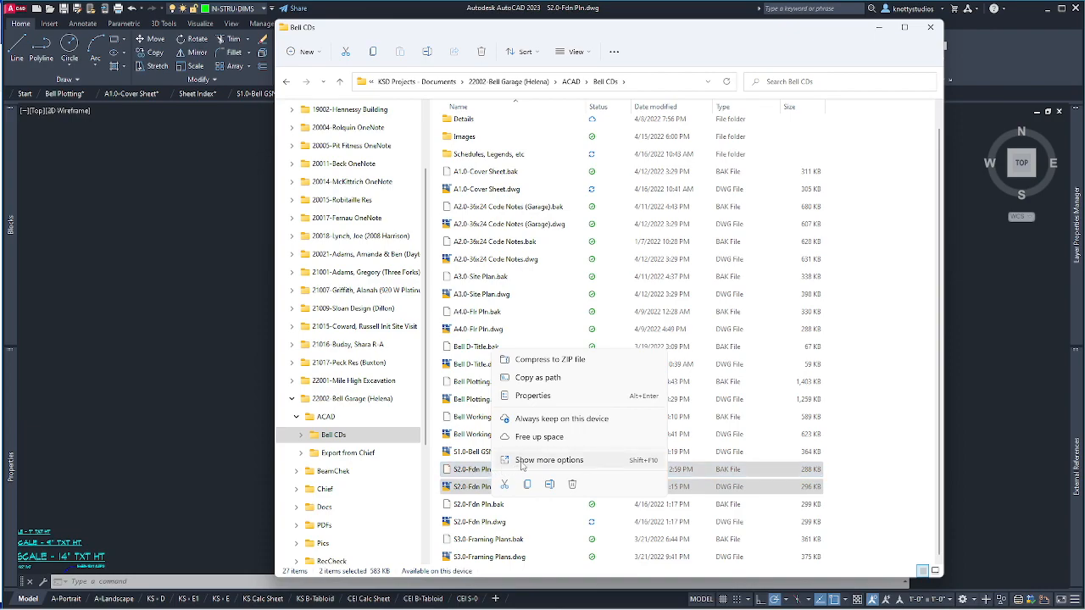
pyautogui.click(573, 488)
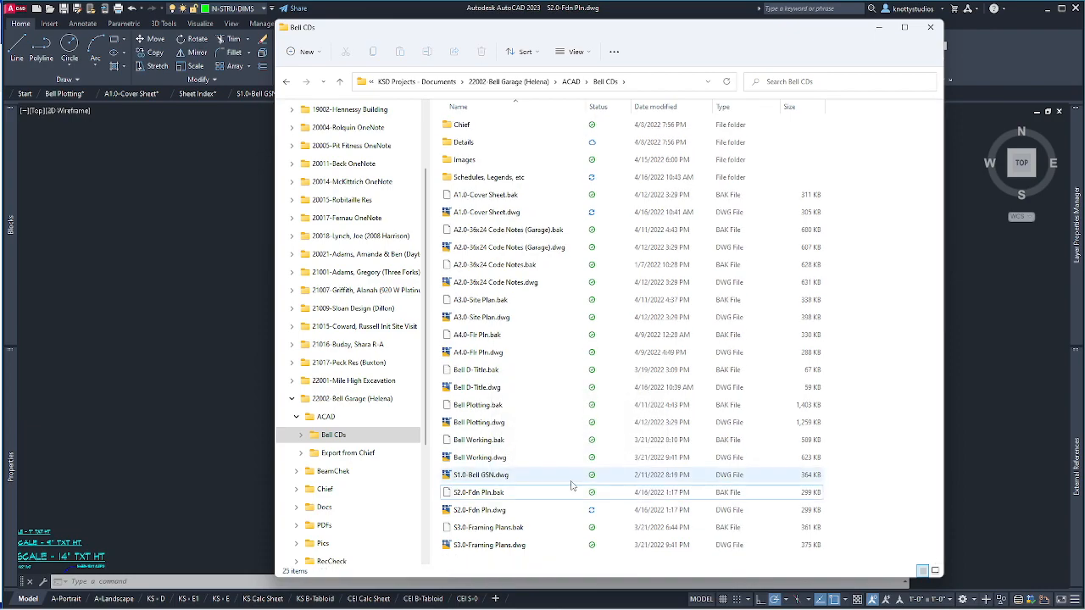
pyautogui.click(702, 46)
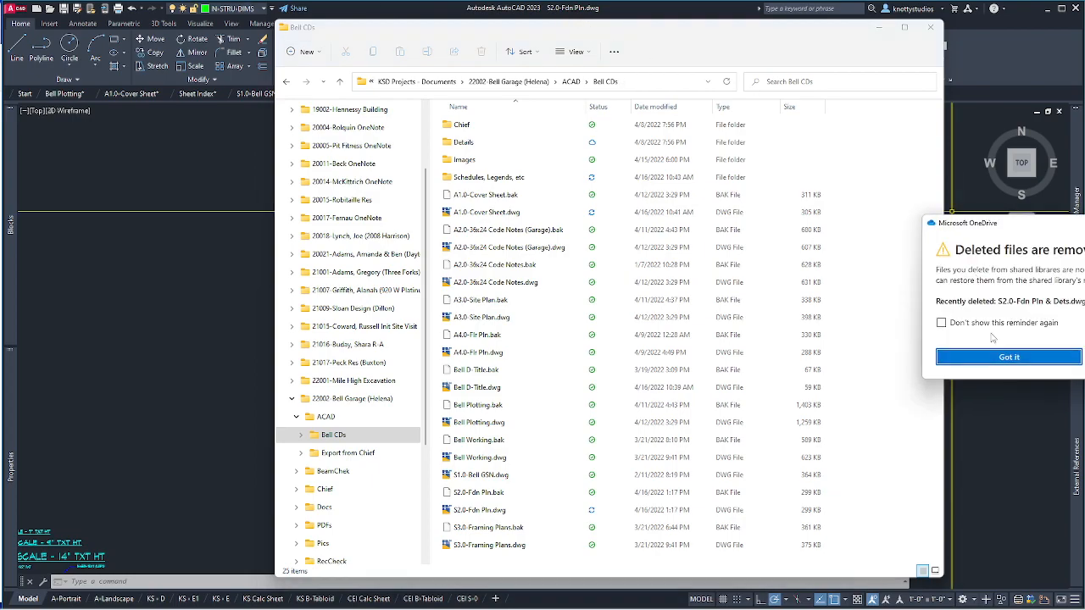
pyautogui.click(1009, 357)
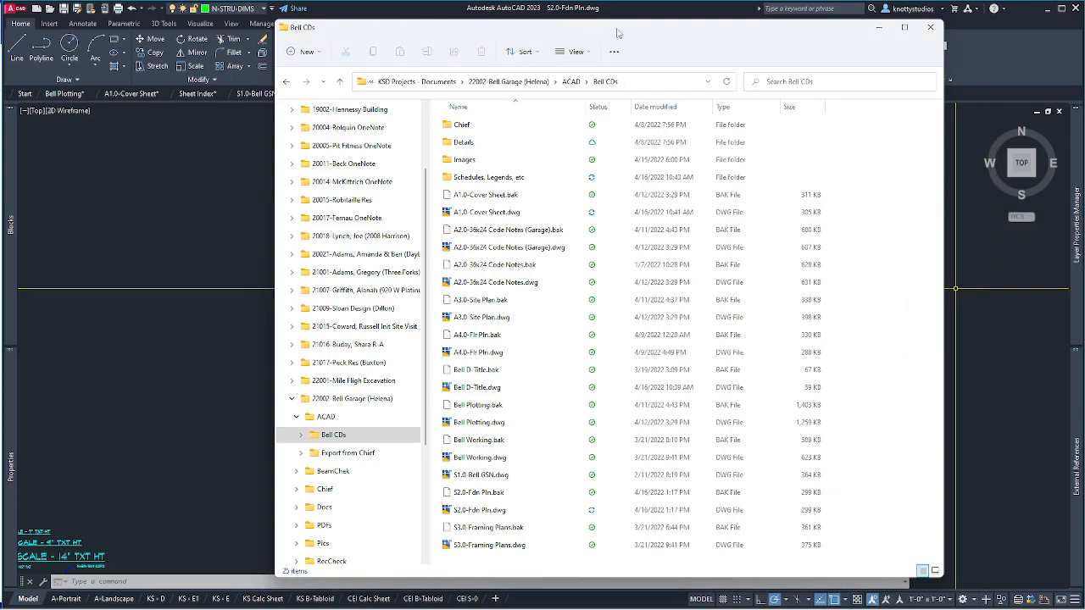
pyautogui.press('super+Down')
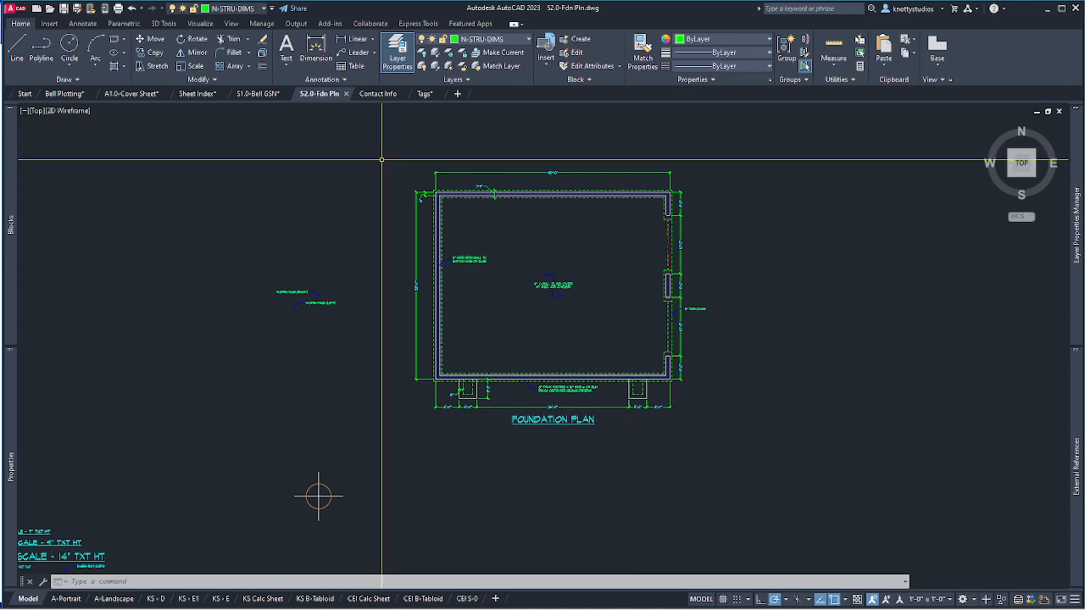
# Quick-save the S2.0-Fdn Pln drawing from the Quick Access Toolbar.
pyautogui.moveTo(74, 94)
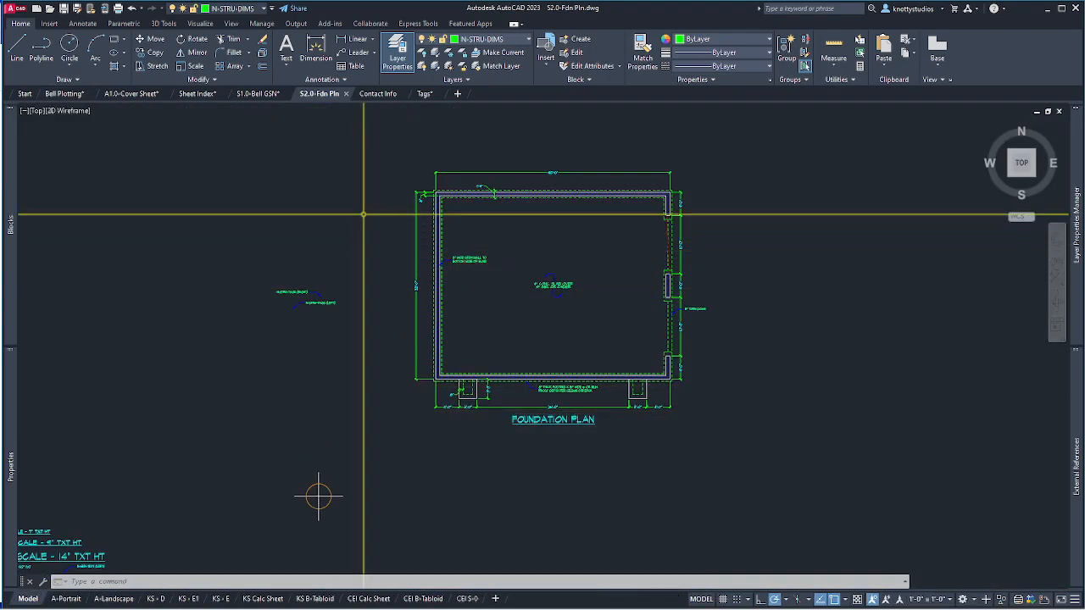
pyautogui.click(65, 9)
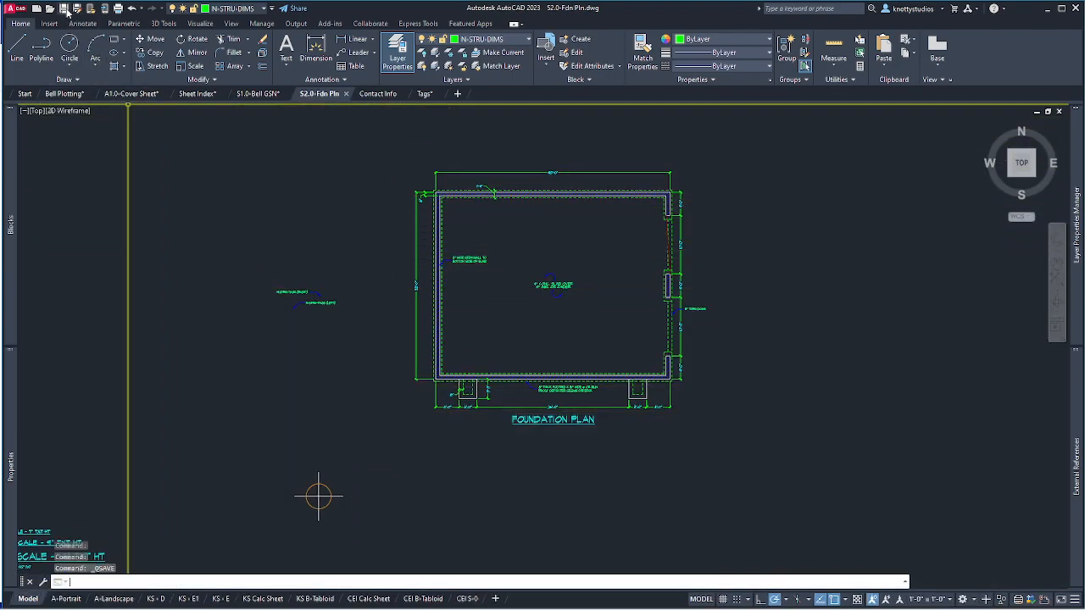
# Switch to the Bell Plotting drawing and view the S2.0-Fdn & Details and S3.0-Framing sheets.
pyautogui.click(65, 94)
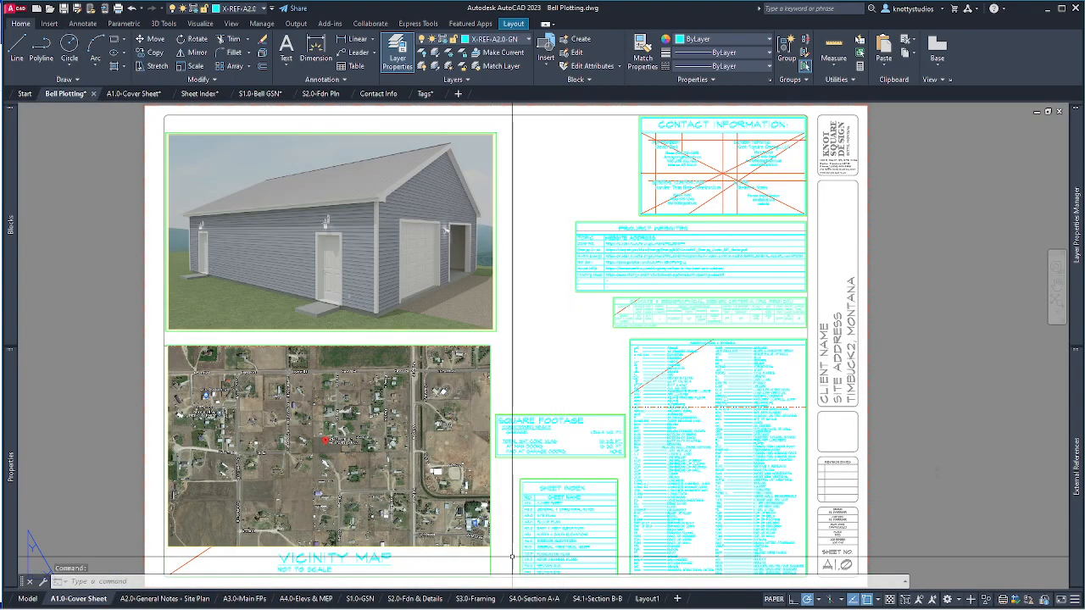
pyautogui.moveTo(494, 603)
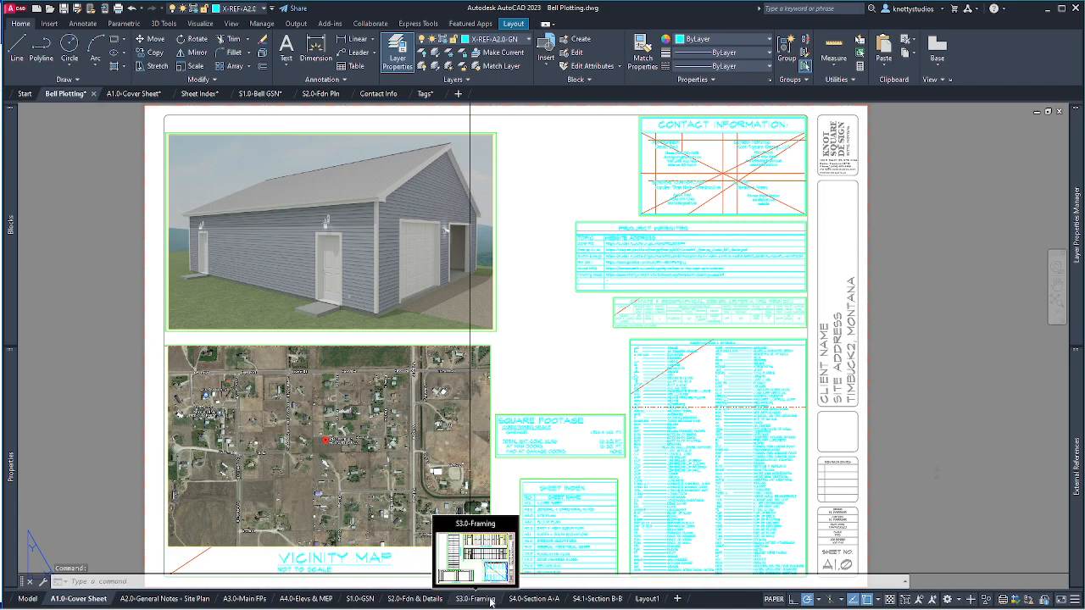
pyautogui.moveTo(420, 602)
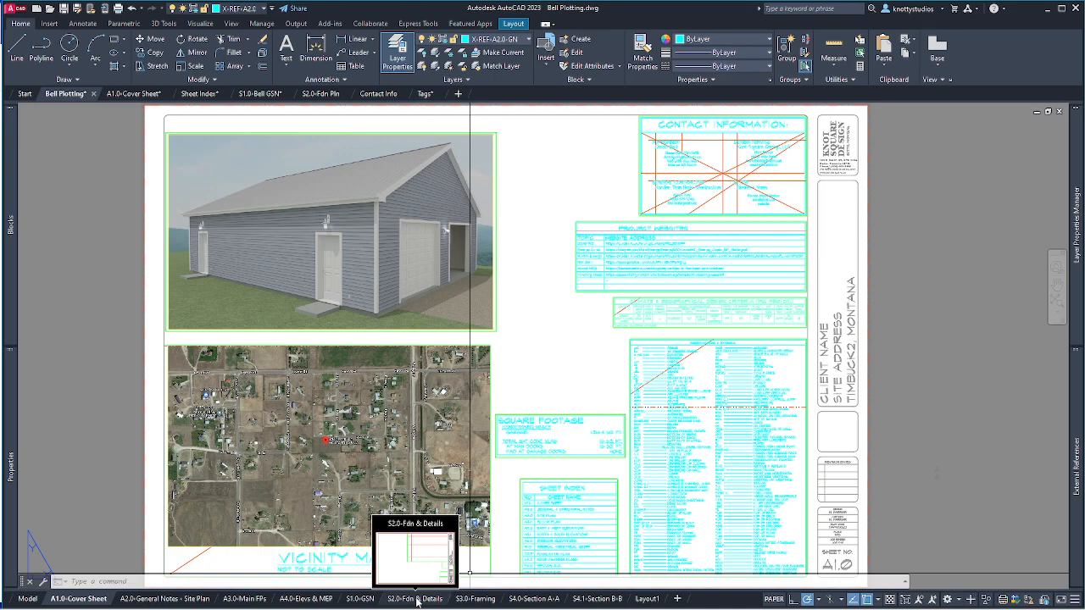
pyautogui.click(417, 599)
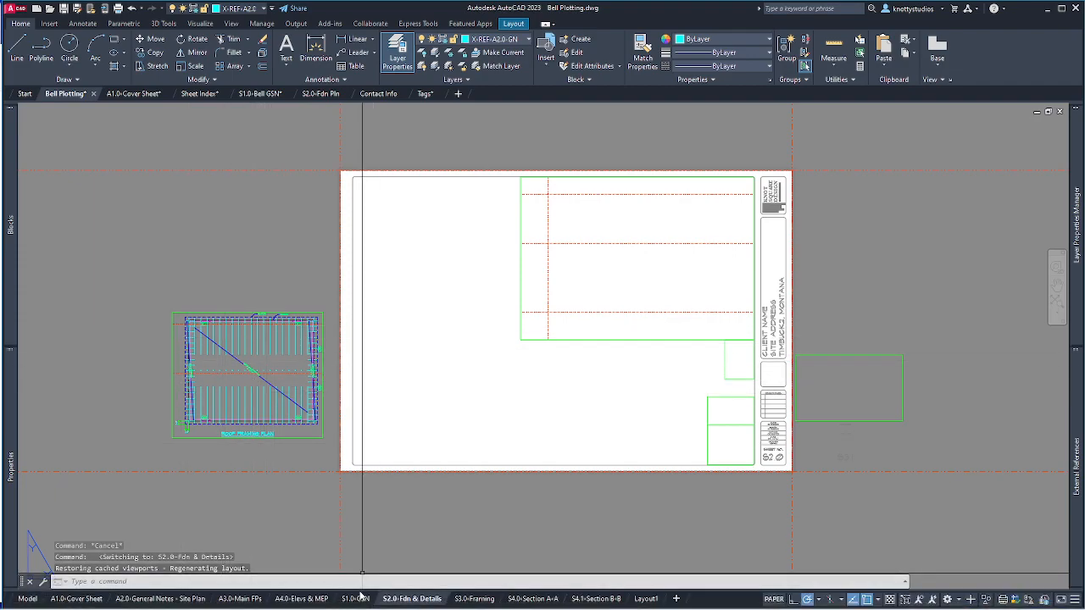
pyautogui.click(476, 599)
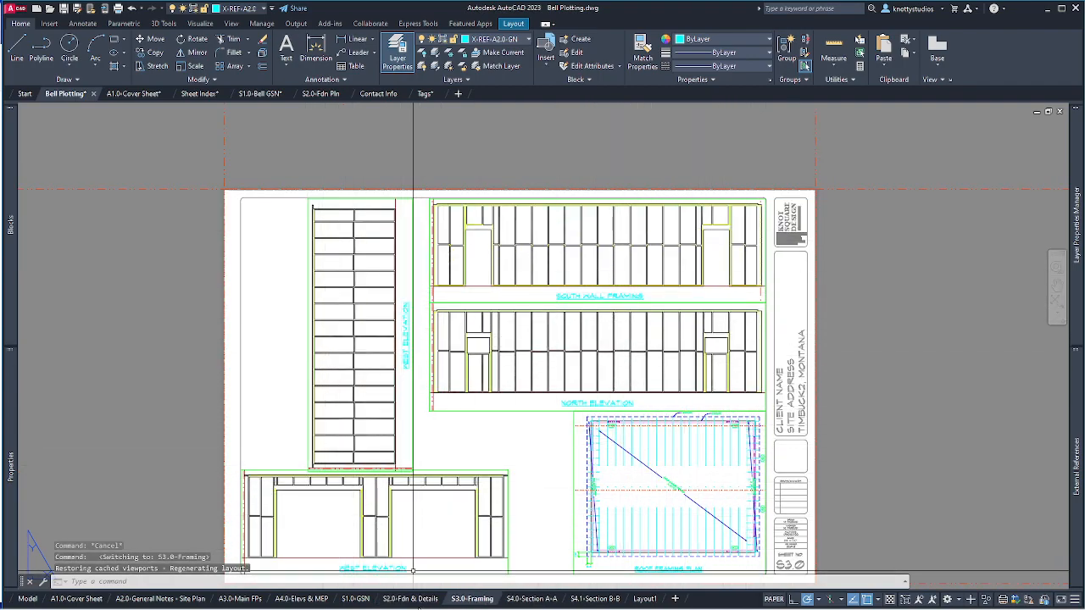
# Show the A3.0-Main FPs sheet zoomed to extents.
pyautogui.click(241, 599)
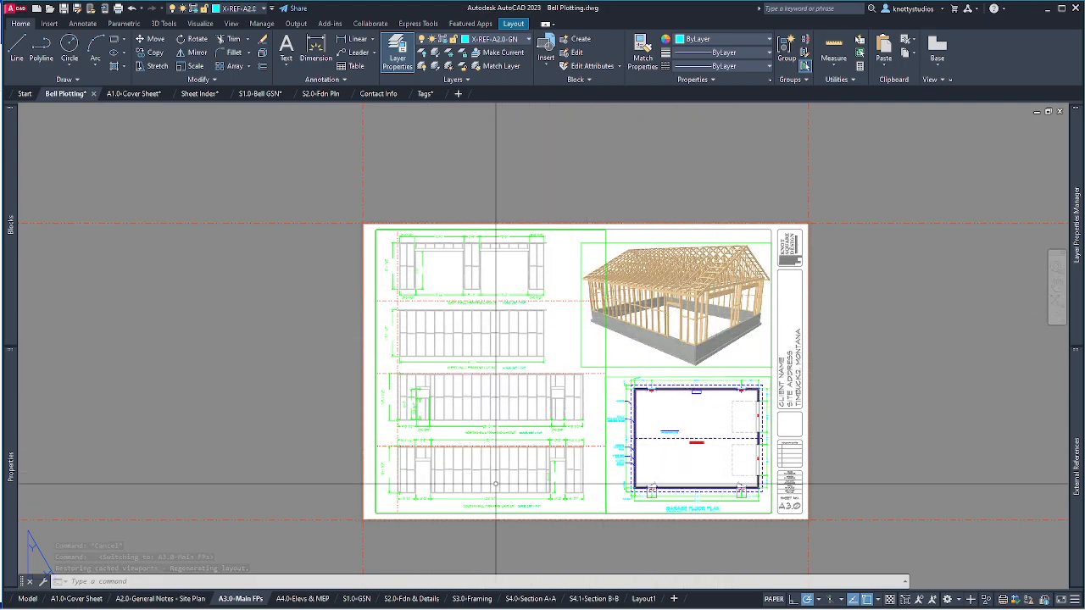
pyautogui.write('z')
pyautogui.press('Return')
pyautogui.write('e')
pyautogui.press('Return')
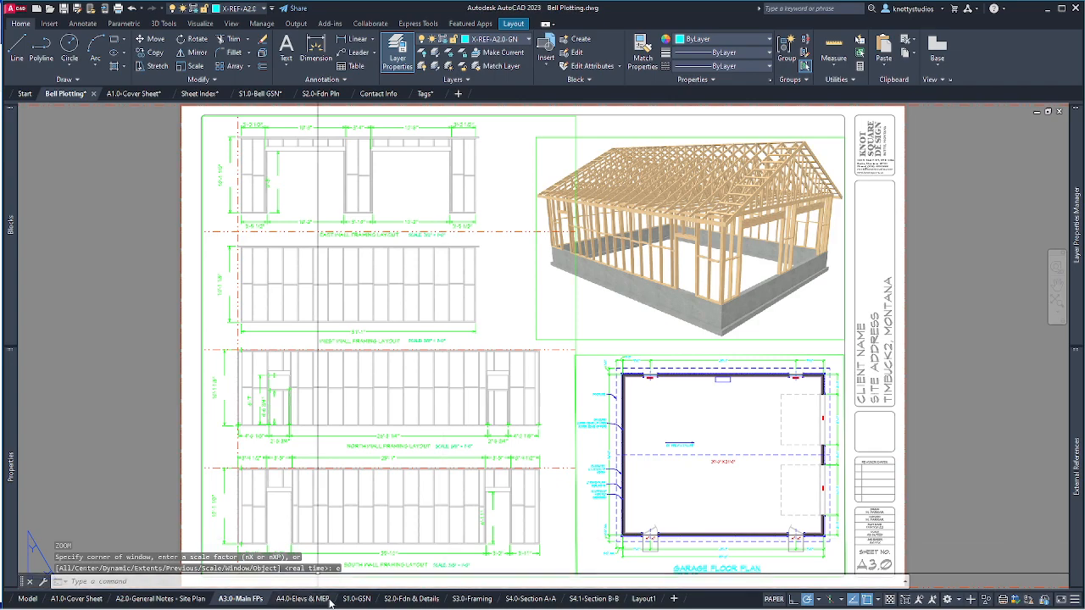
# Check the S1.0-GSN sheet, then return to S2.0-Fdn & Details and select its title block.
pyautogui.click(411, 598)
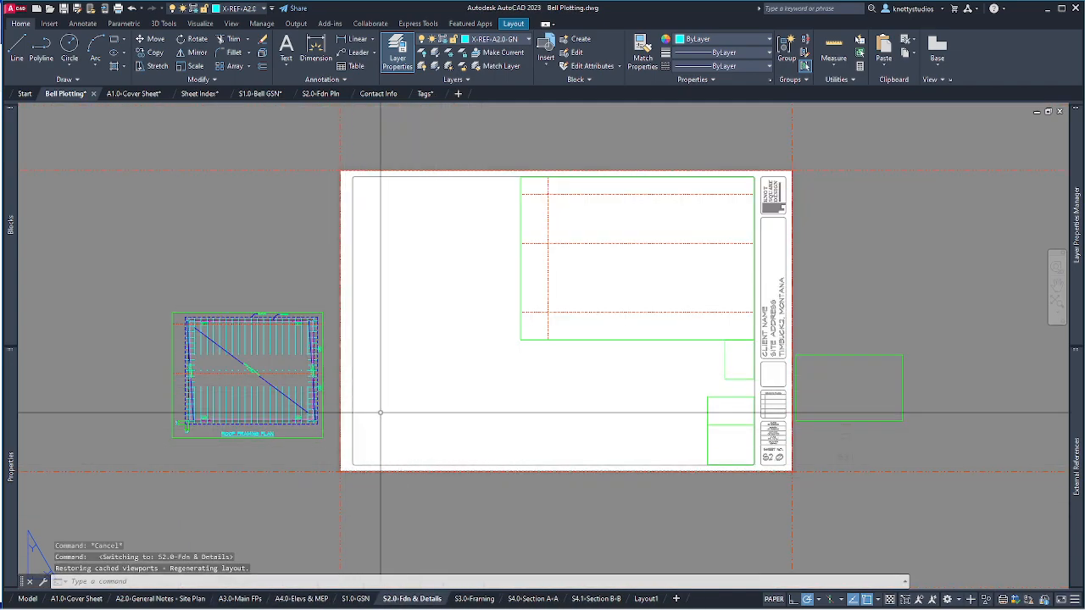
pyautogui.click(363, 600)
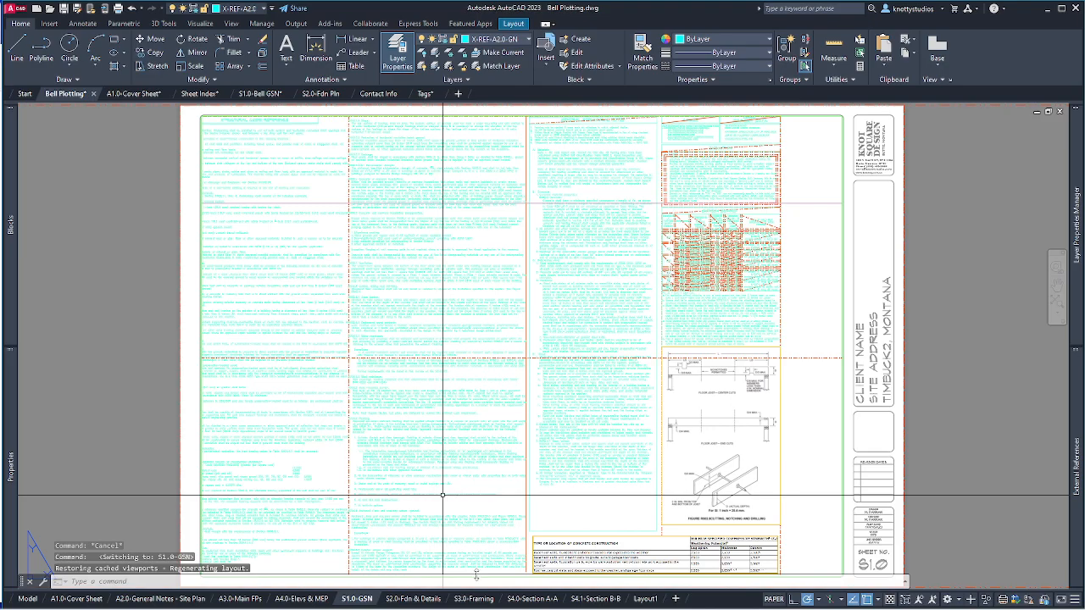
pyautogui.moveTo(414, 601)
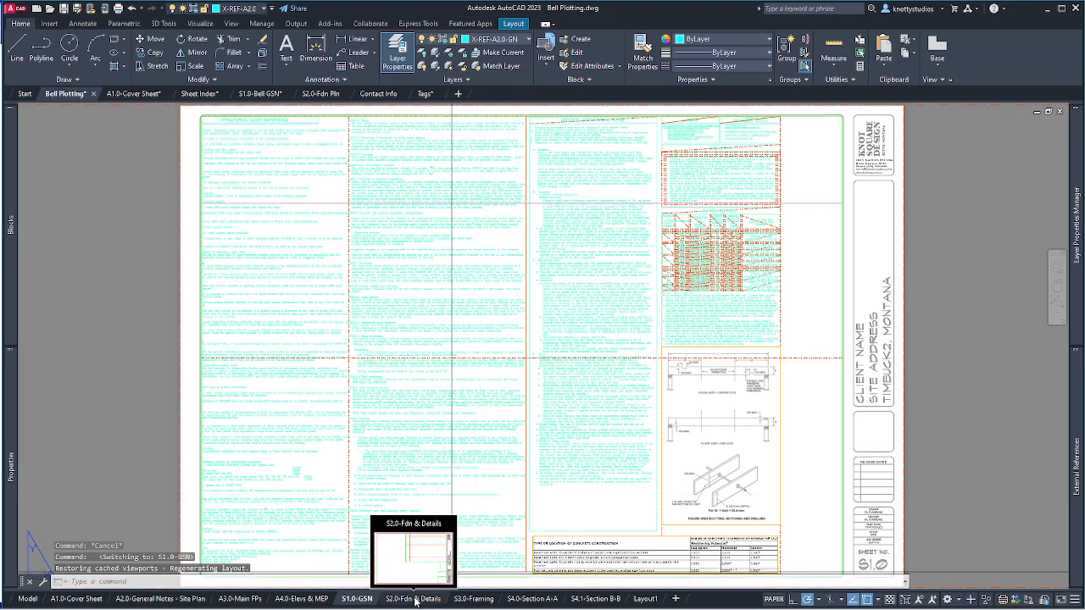
pyautogui.click(414, 599)
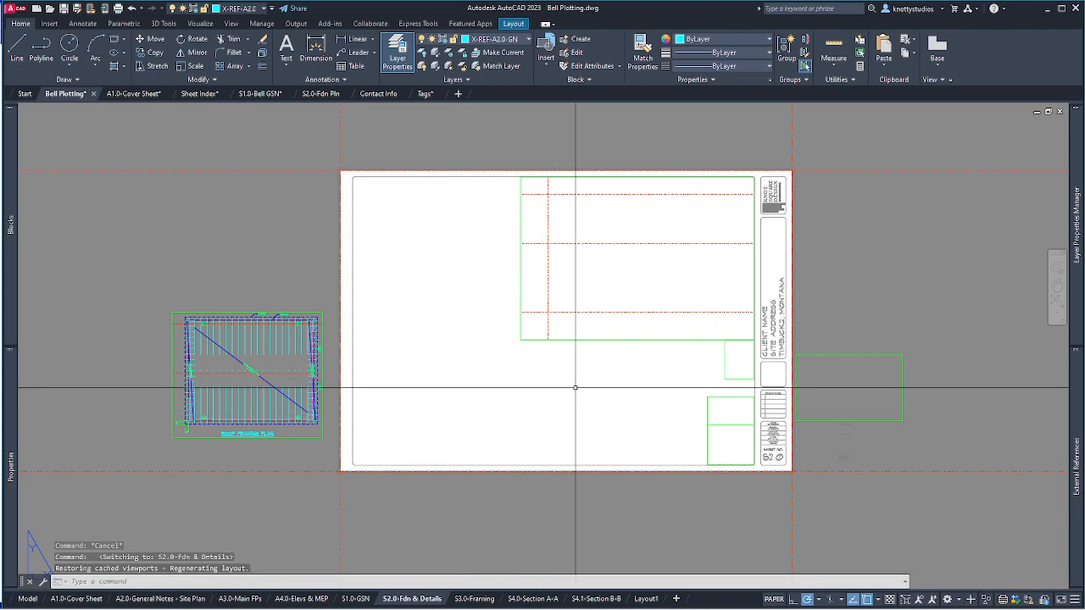
pyautogui.click(774, 318)
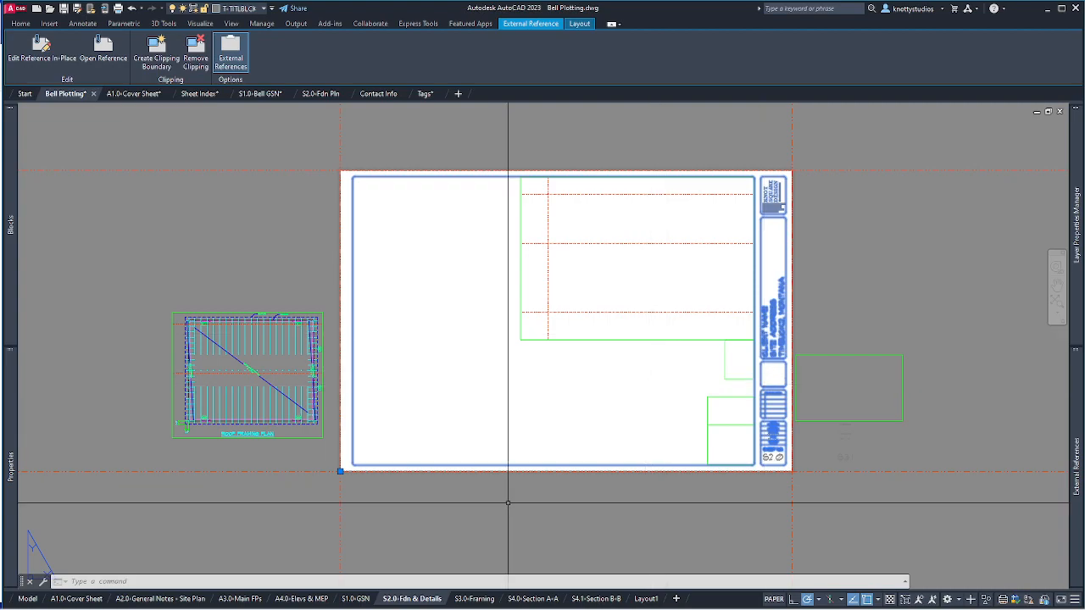
# Activate the upper-right viewport, zoom and pan it to the structural plans, then exit to paper space.
pyautogui.click(699, 498)
pyautogui.press('Escape')
pyautogui.press('Escape')
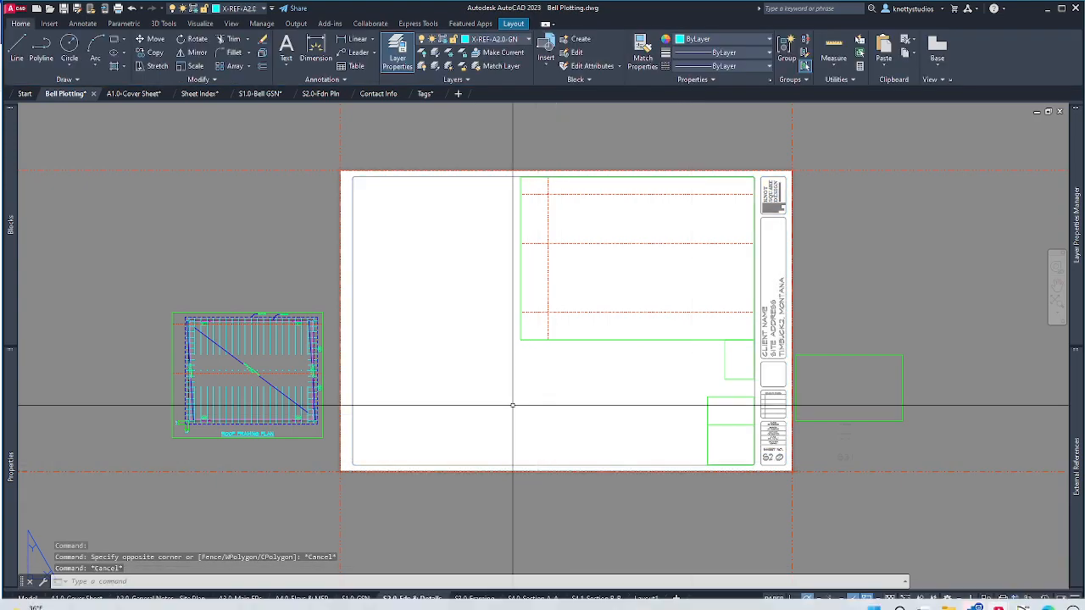
pyautogui.click(595, 322)
pyautogui.doubleClick(604, 299)
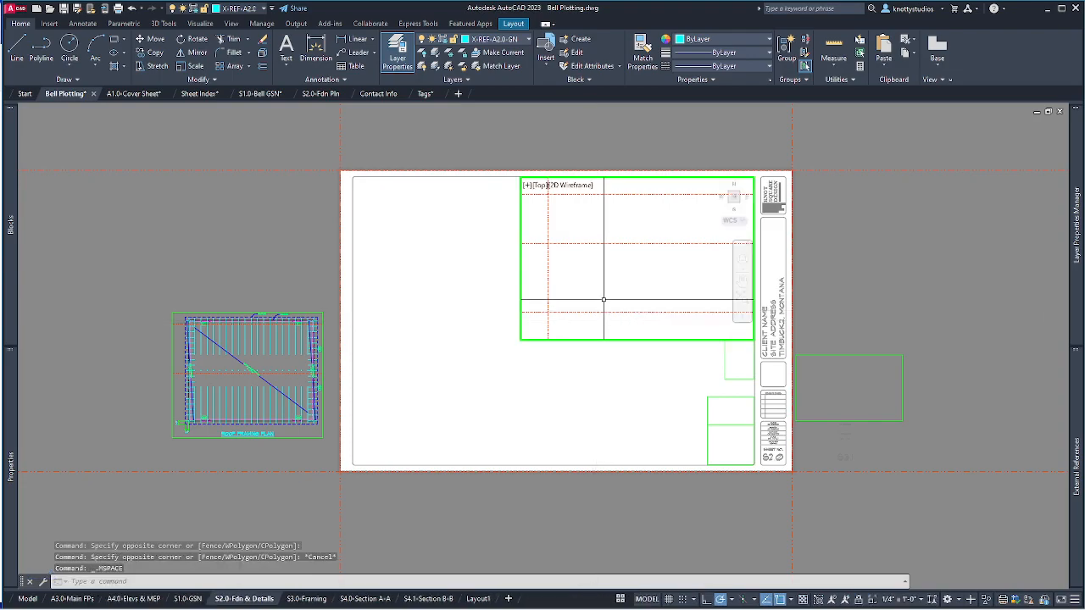
pyautogui.scroll(-3, 604, 300)
pyautogui.scroll(-2, 610, 288)
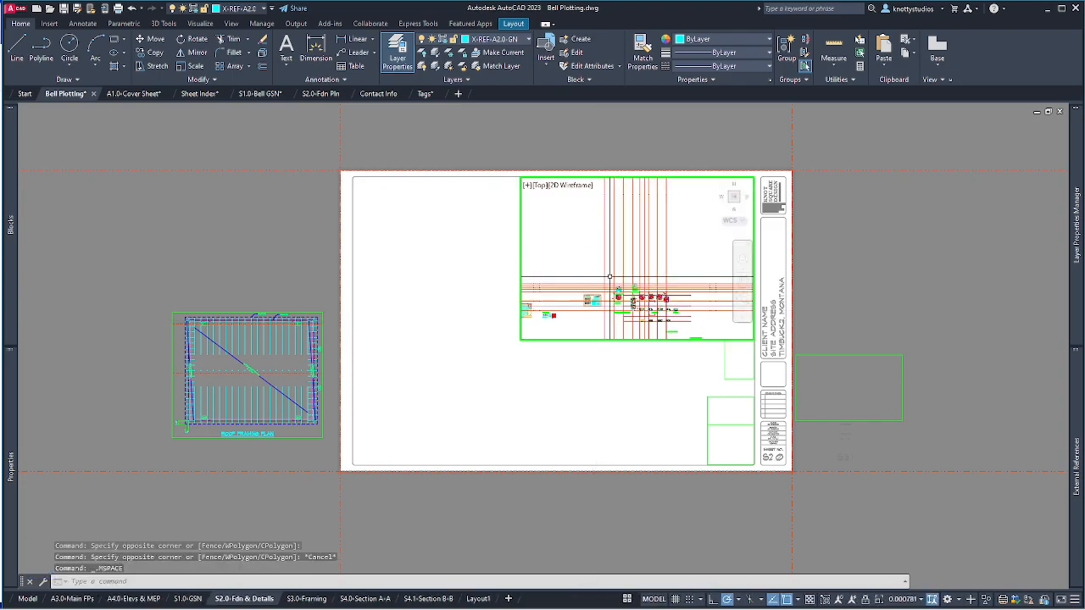
pyautogui.scroll(5, 612, 281)
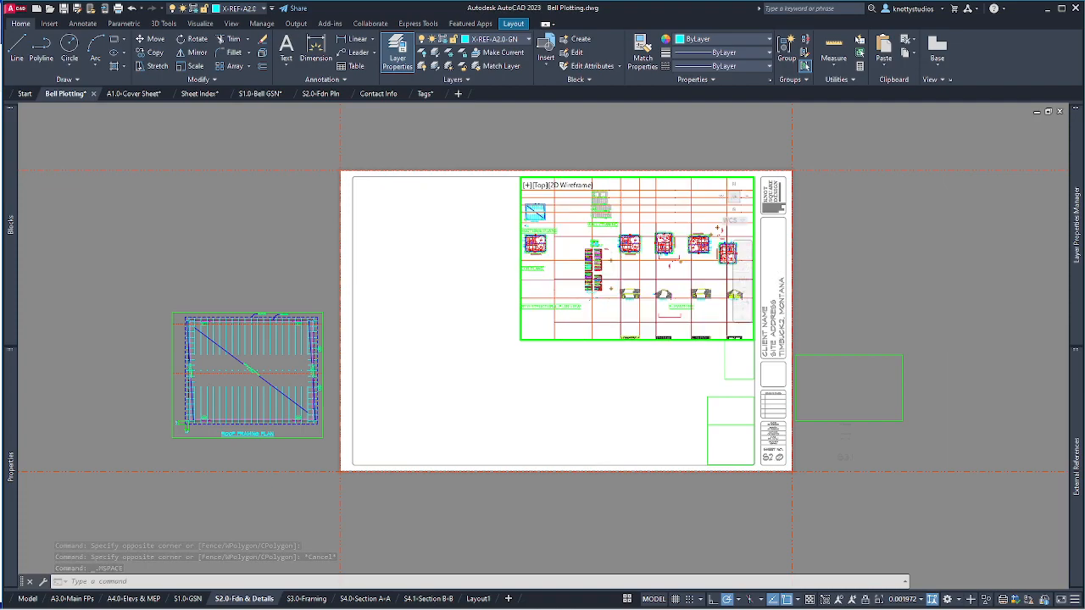
pyautogui.scroll(-2, 542, 301)
pyautogui.scroll(-2, 734, 286)
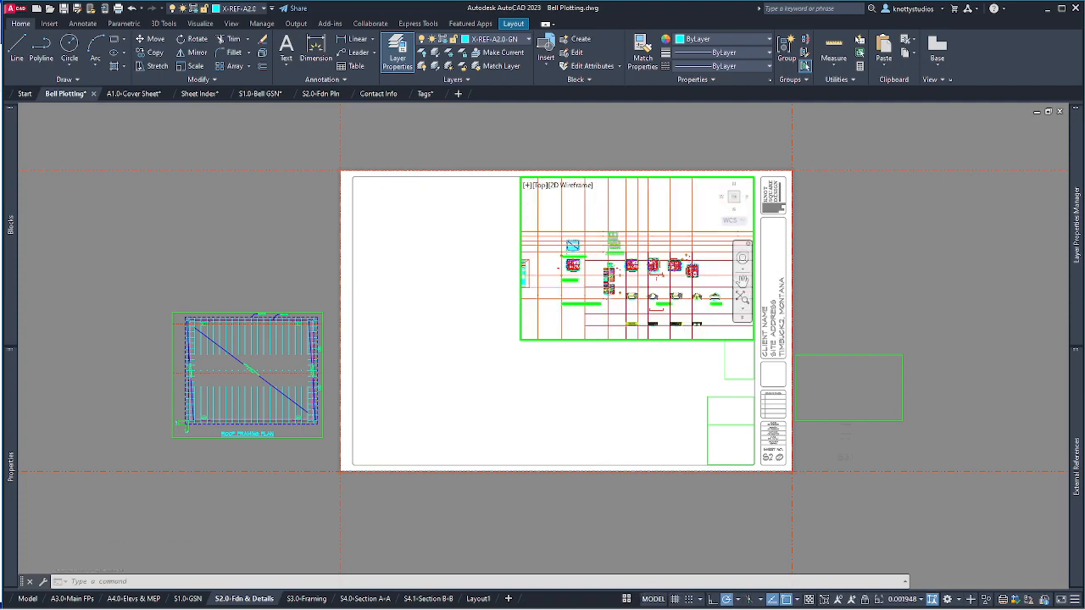
pyautogui.scroll(2, 552, 248)
pyautogui.scroll(3, 552, 248)
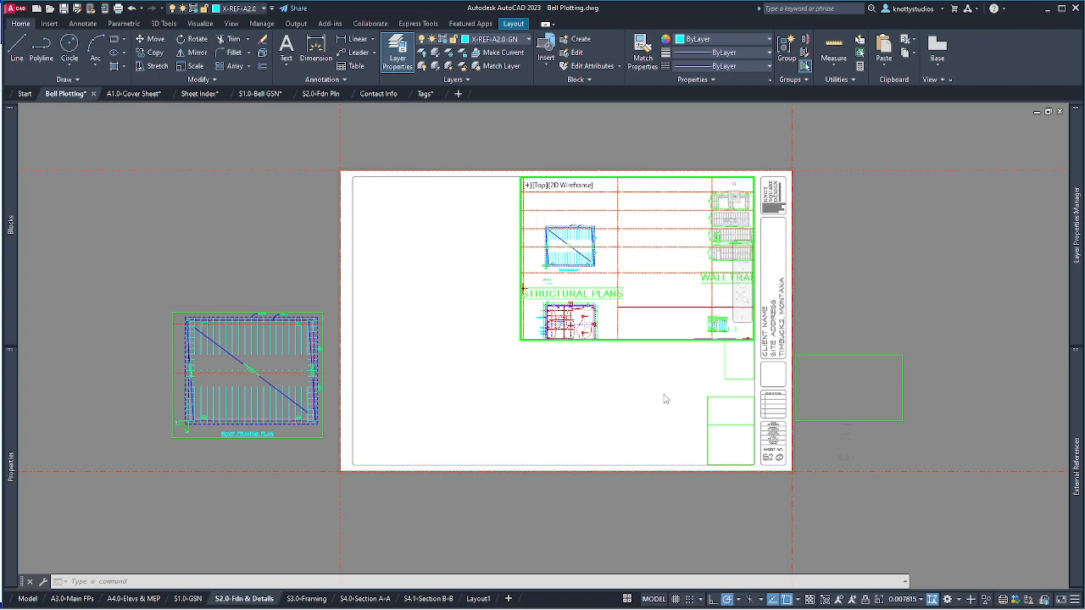
pyautogui.doubleClick(572, 409)
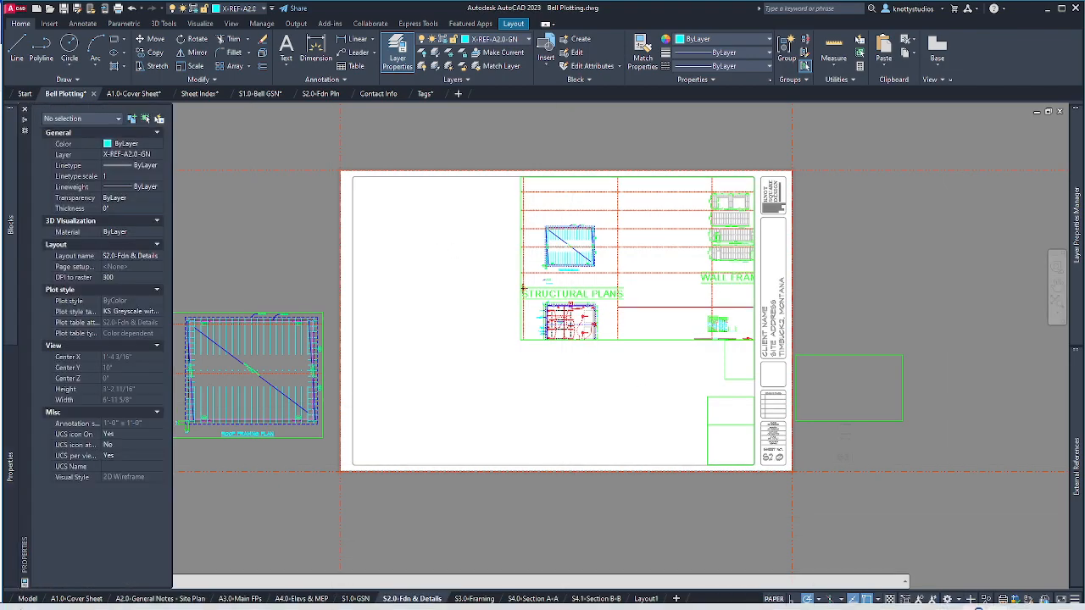
# Switch to Model space and zoom in on the structural plans area.
pyautogui.click(32, 599)
pyautogui.scroll(-3, 471, 494)
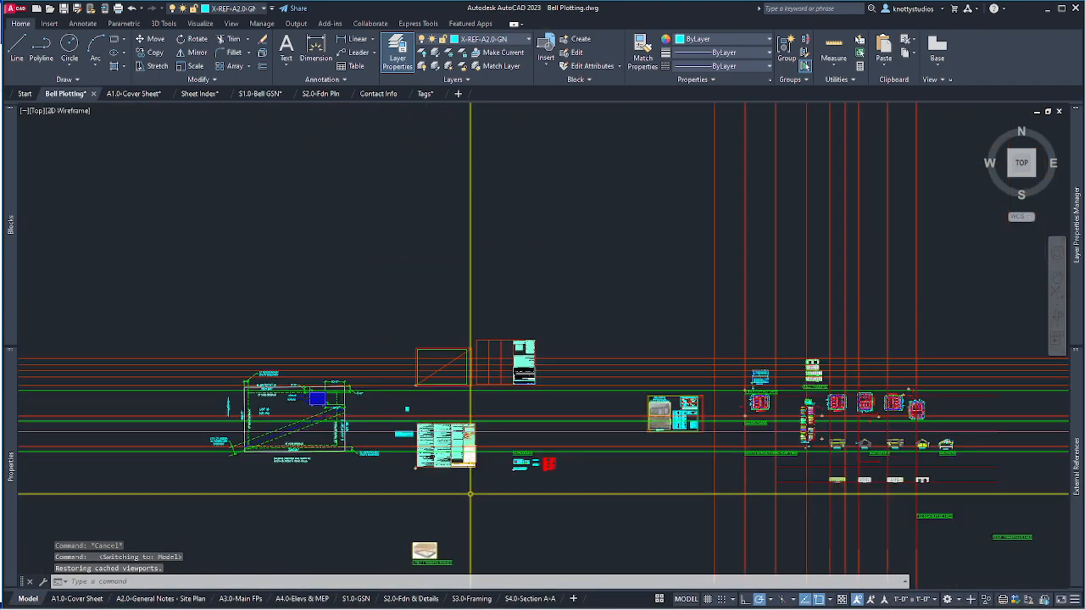
pyautogui.scroll(3, 768, 384)
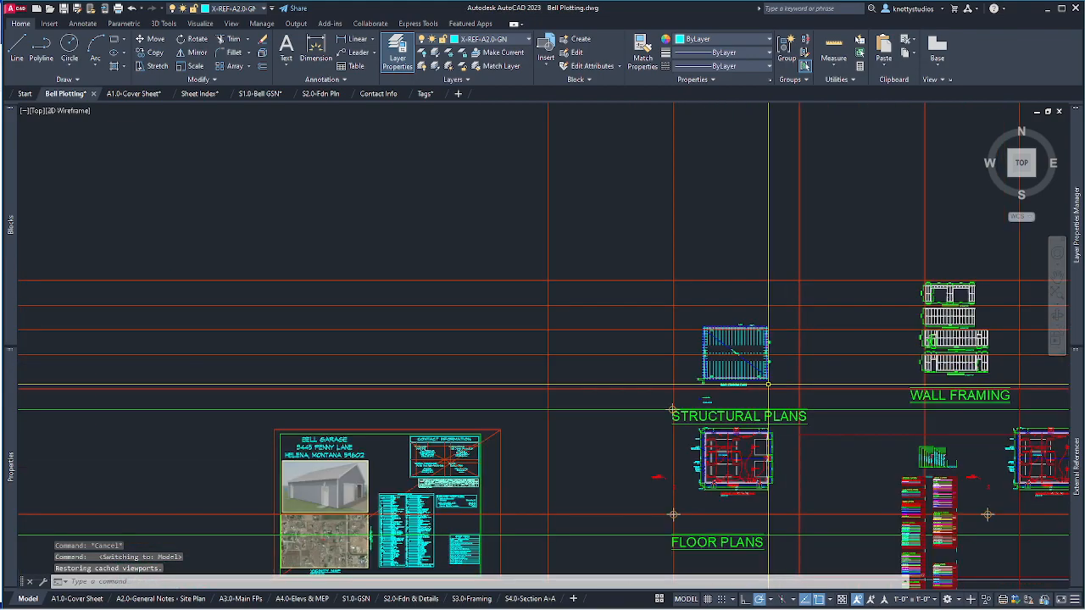
pyautogui.scroll(4, 768, 384)
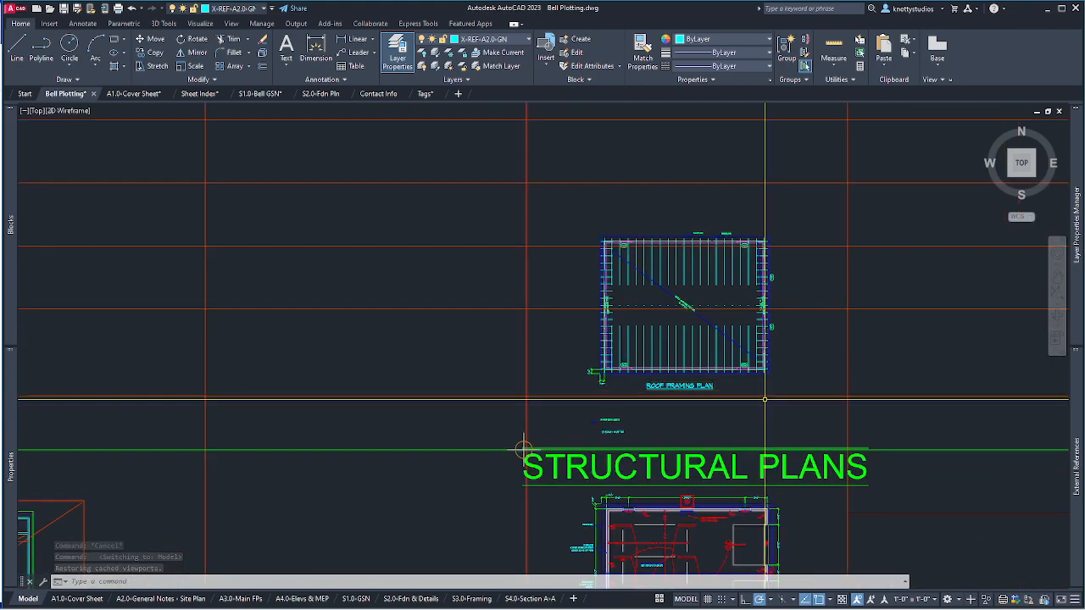
pyautogui.click(480, 200)
pyautogui.click(361, 399)
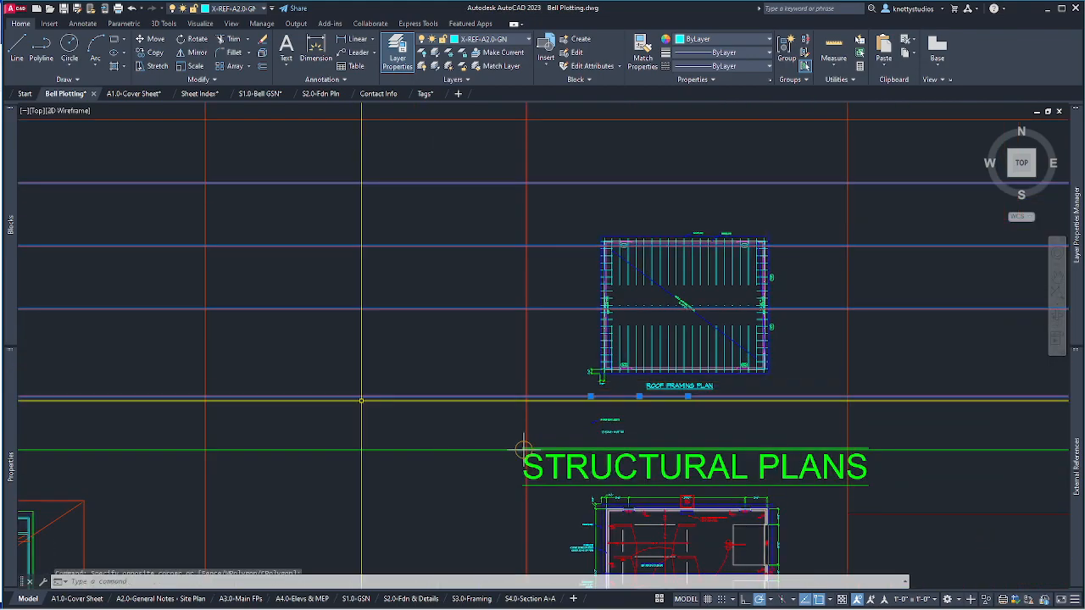
pyautogui.press('Escape')
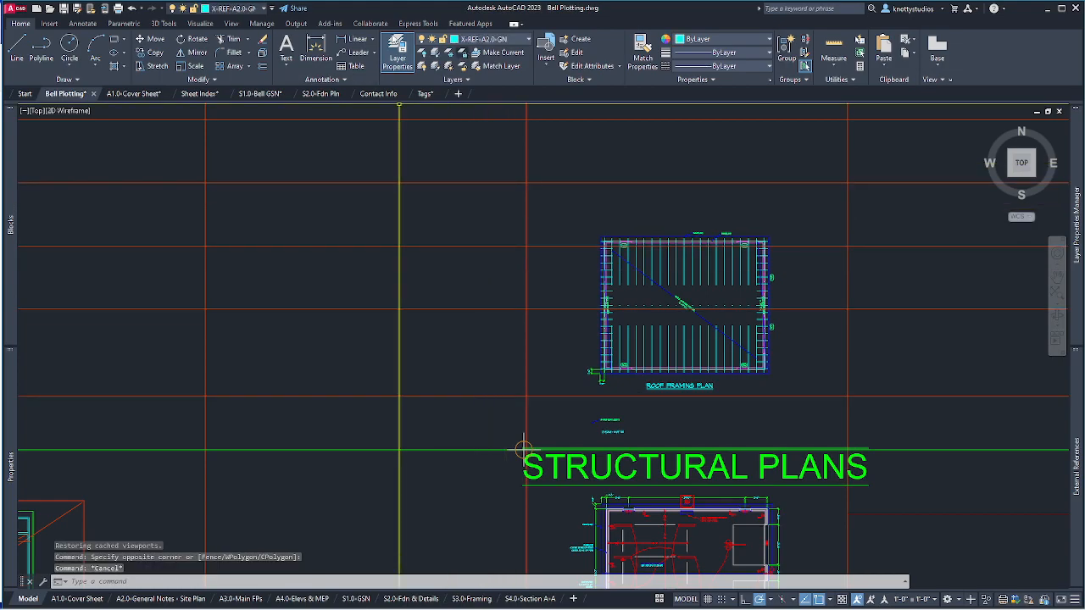
# Make X-REF-S2.0-FDN the current layer and open the External References palette with XREF.
pyautogui.click(238, 8)
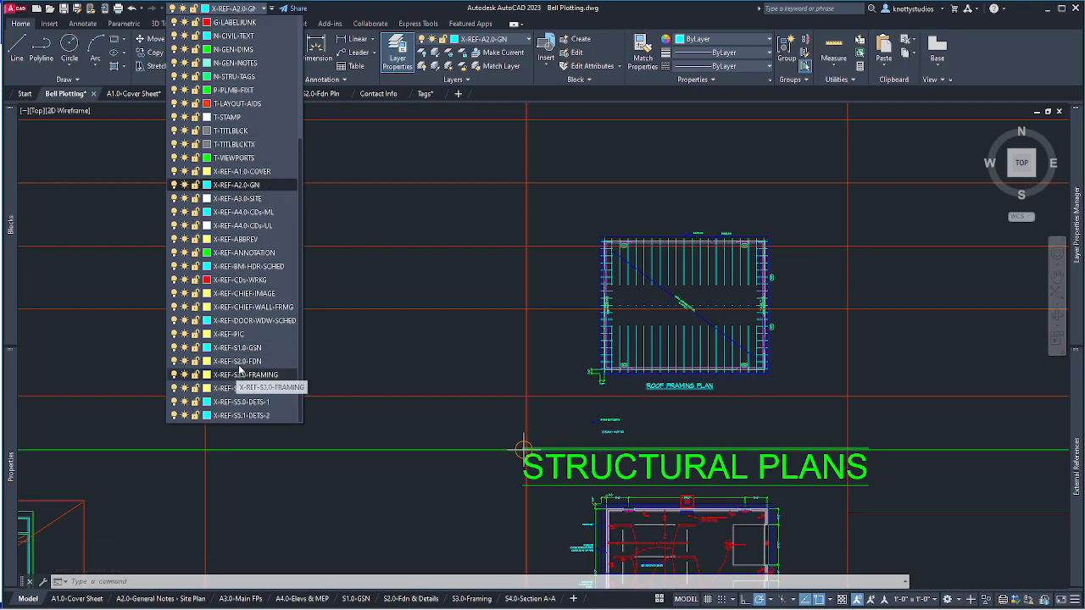
pyautogui.click(246, 362)
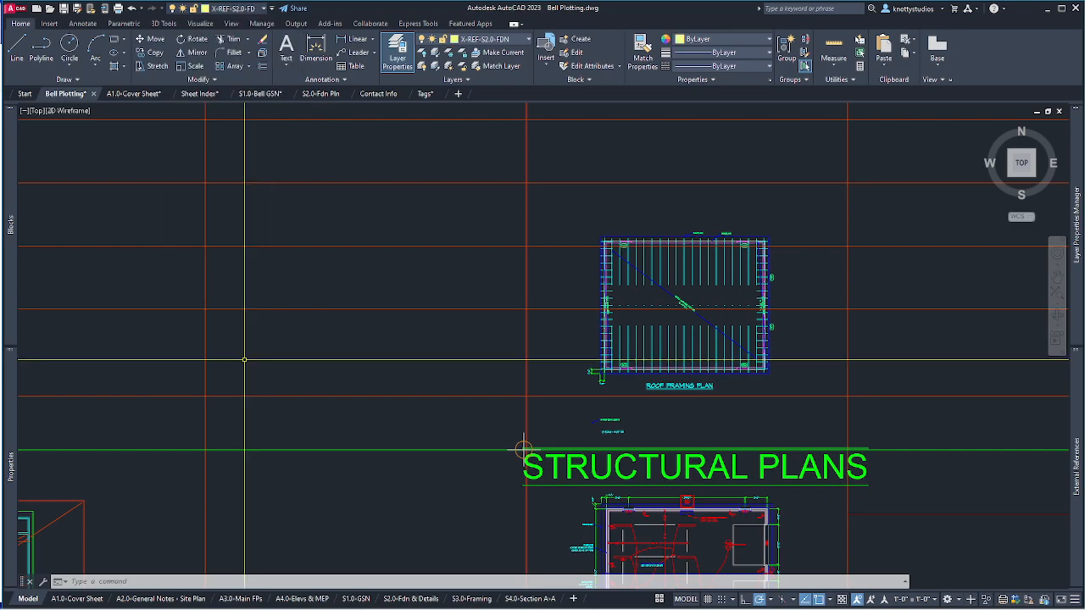
pyautogui.press('Escape')
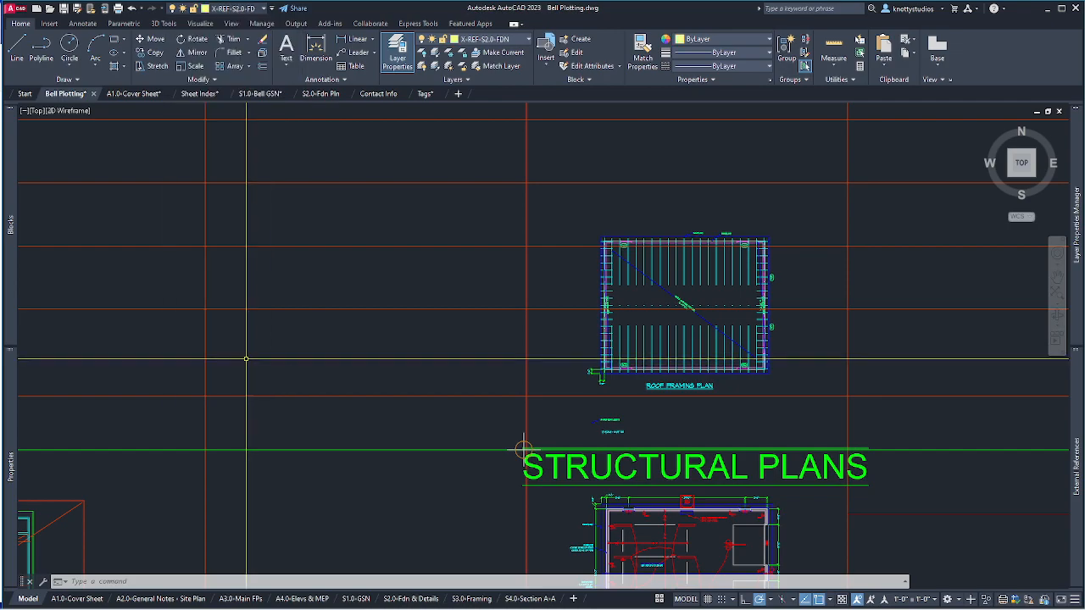
pyautogui.write('xref')
pyautogui.press('Return')
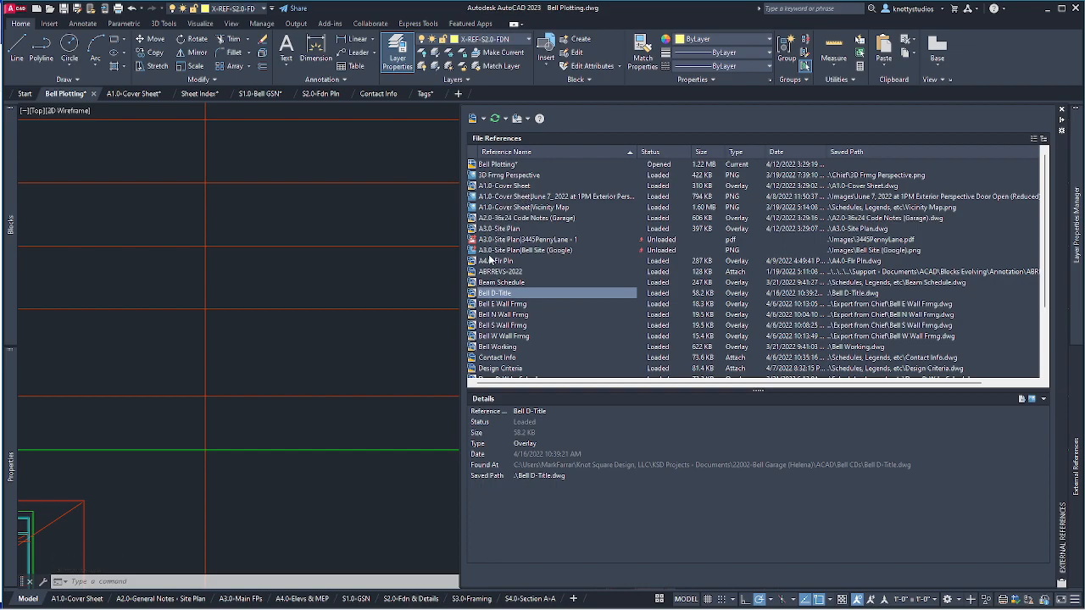
pyautogui.scroll(-2, 512, 307)
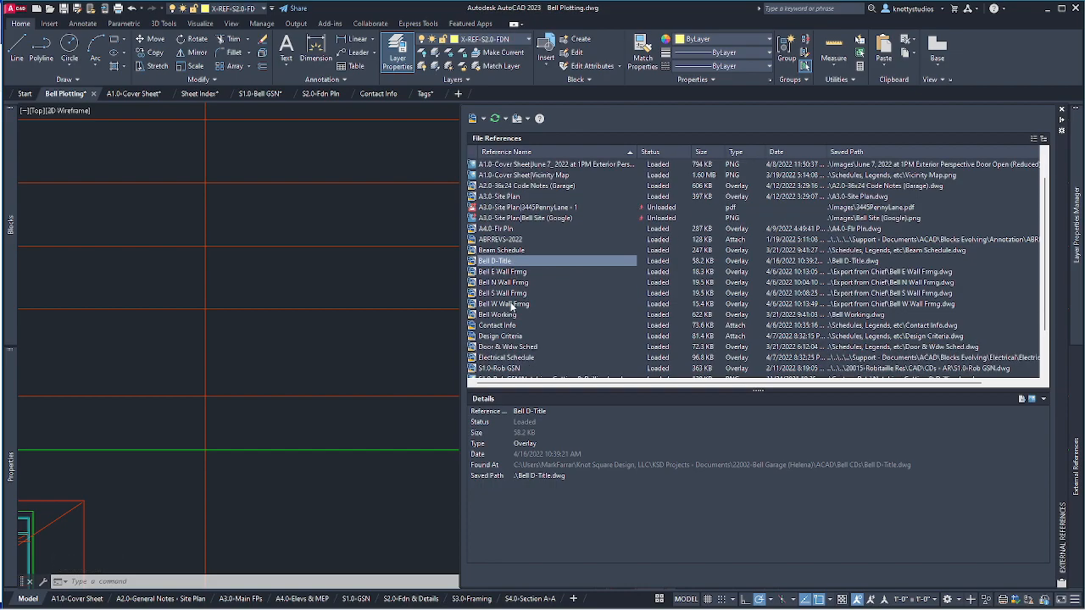
pyautogui.scroll(2, 512, 307)
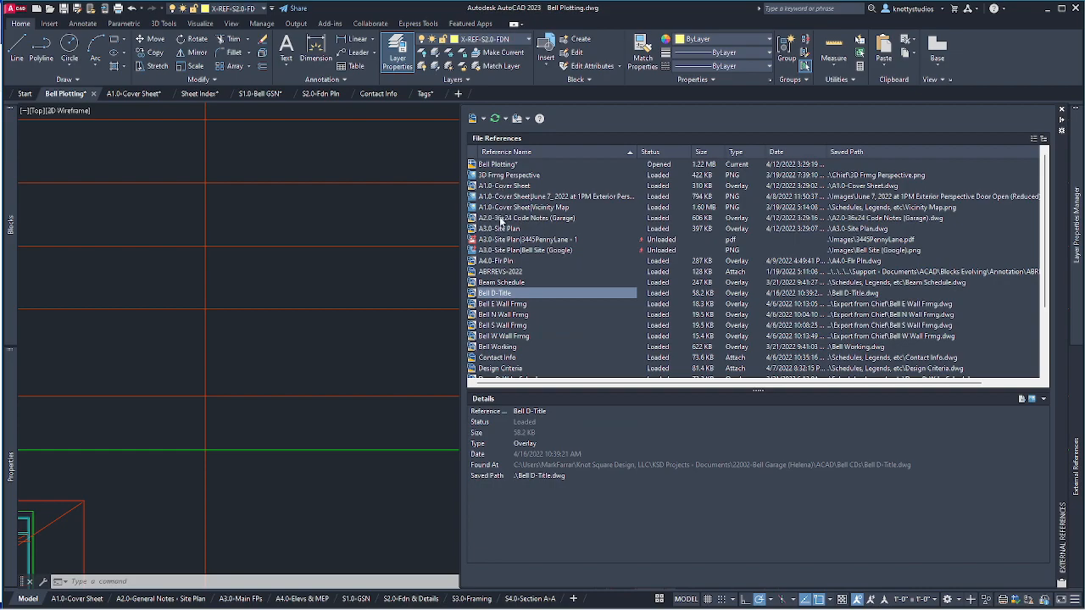
pyautogui.scroll(-3, 507, 314)
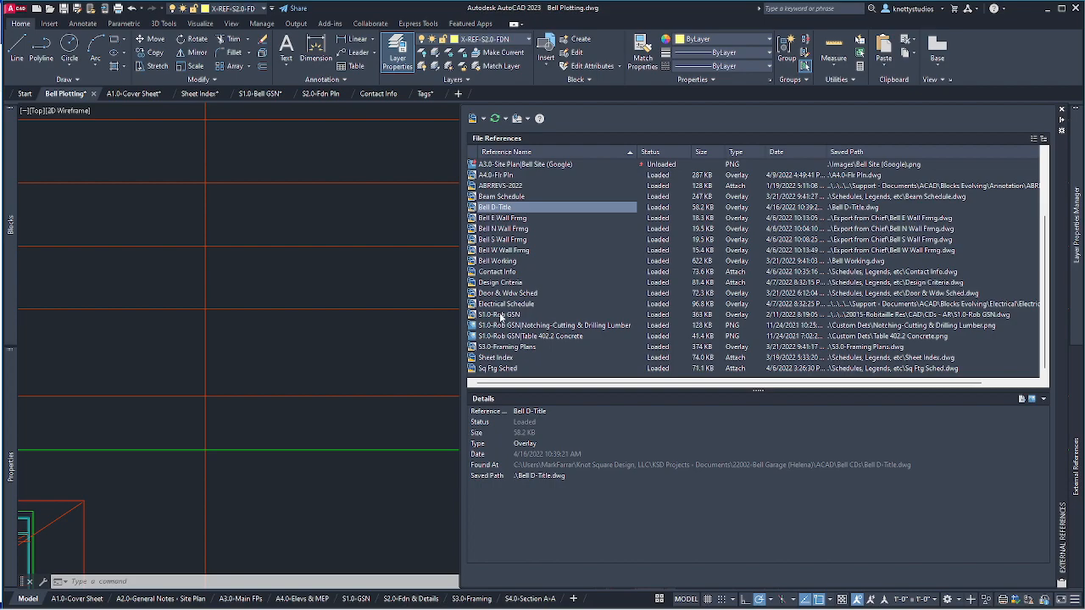
# Start Attach DWG and choose S2.0-Fdn Pln.dwg as the reference file.
pyautogui.moveTo(500, 317)
pyautogui.click(472, 118)
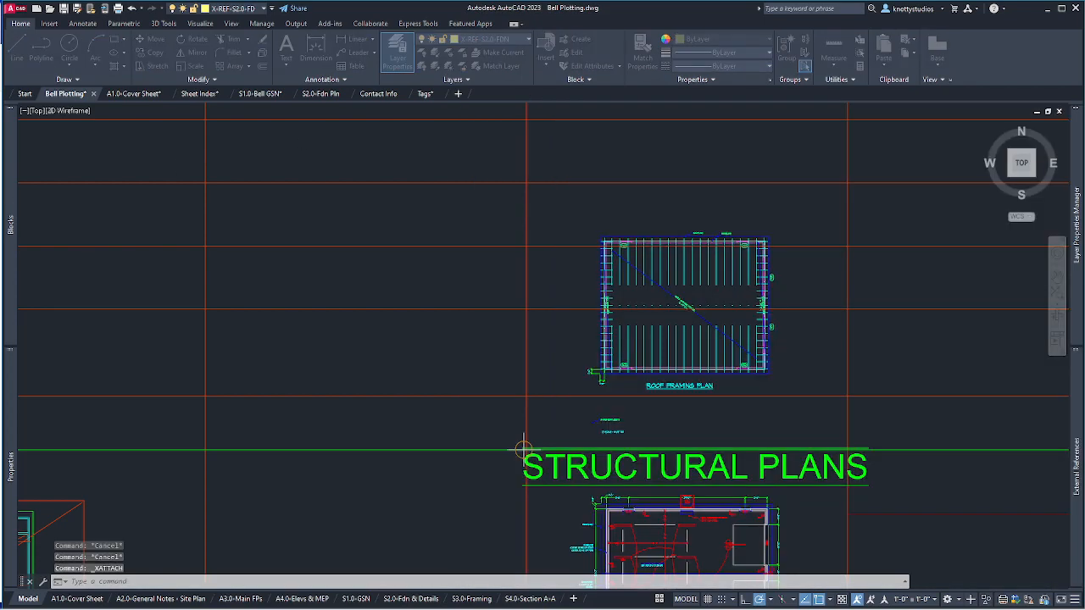
pyautogui.moveTo(492, 134); pyautogui.dragTo(780, 134)
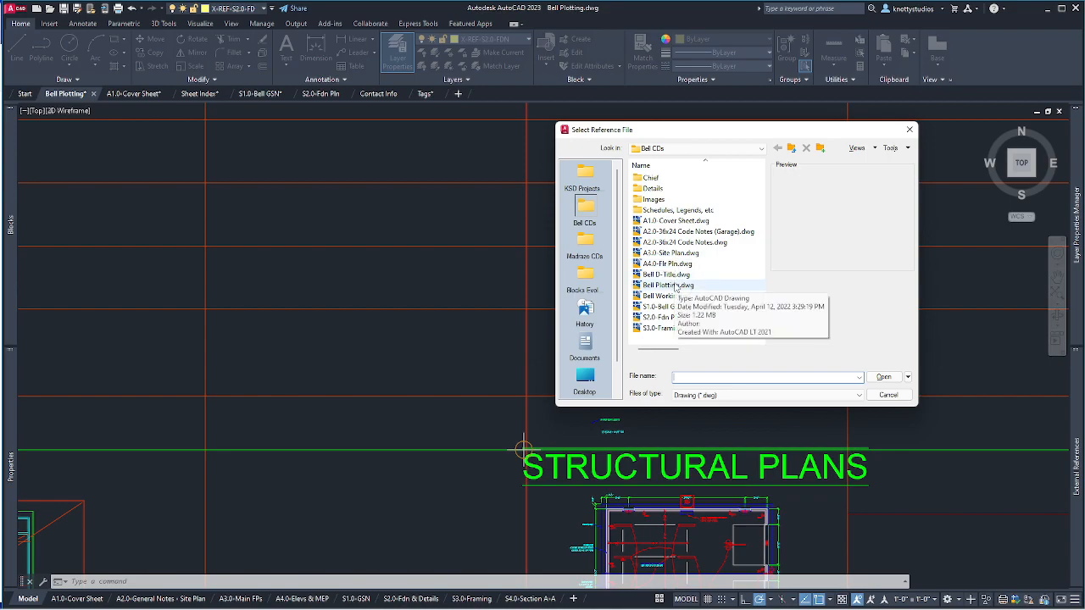
pyautogui.click(669, 317)
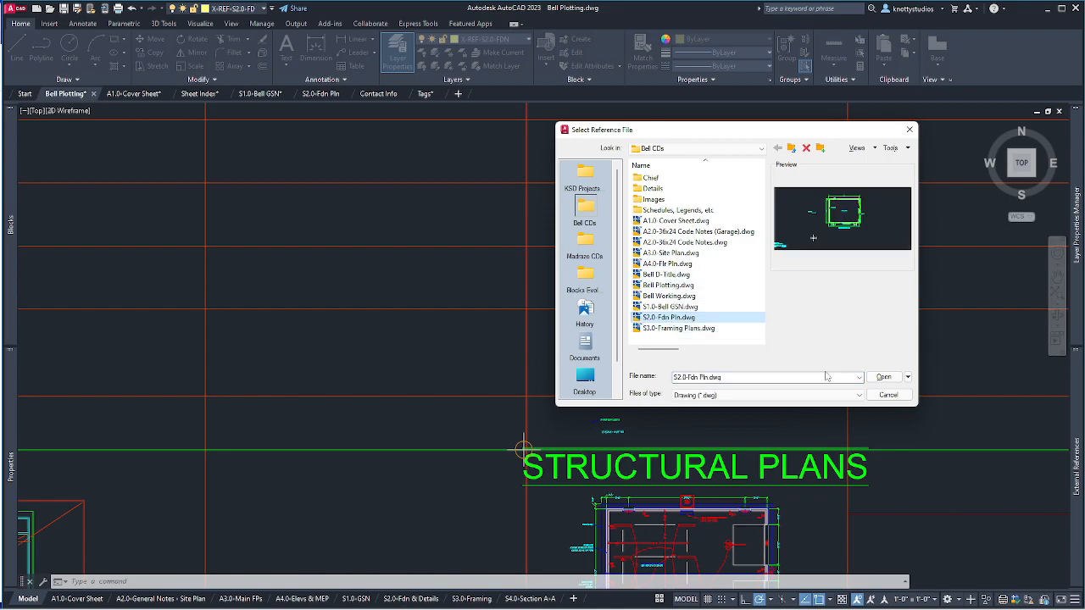
pyautogui.click(882, 377)
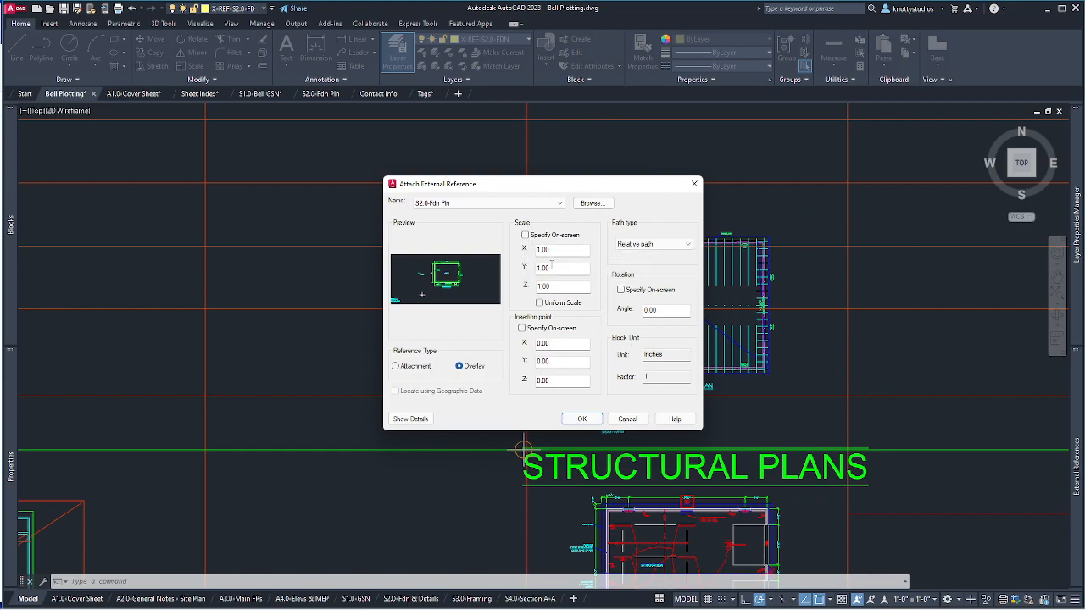
# Attach it as an overlay with relative path and on-screen insertion, placing it left of the roof framing plan.
pyautogui.click(670, 244)
pyautogui.click(521, 328)
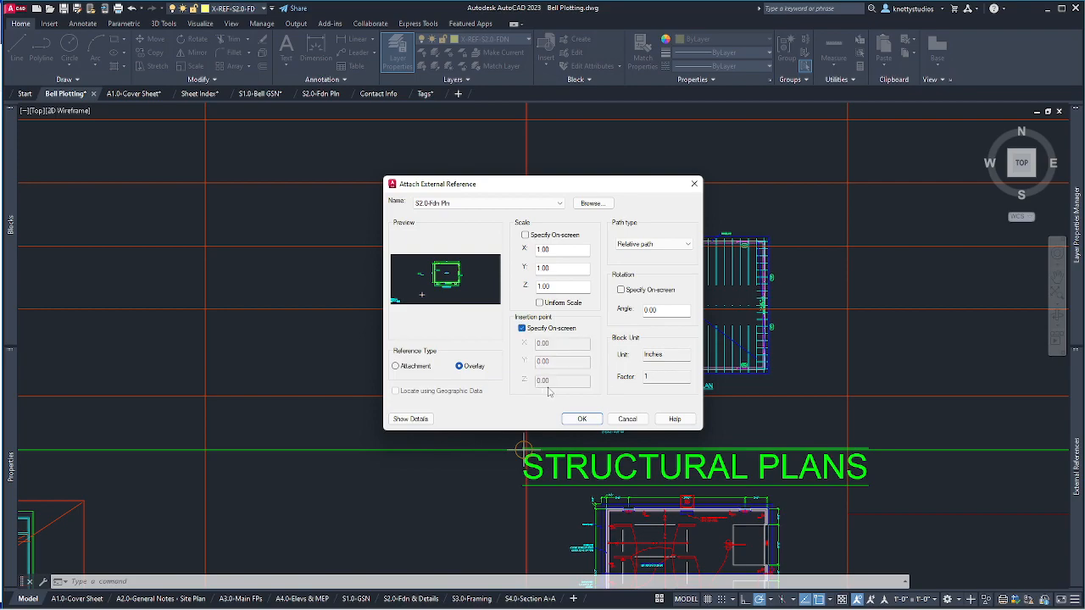
pyautogui.click(584, 420)
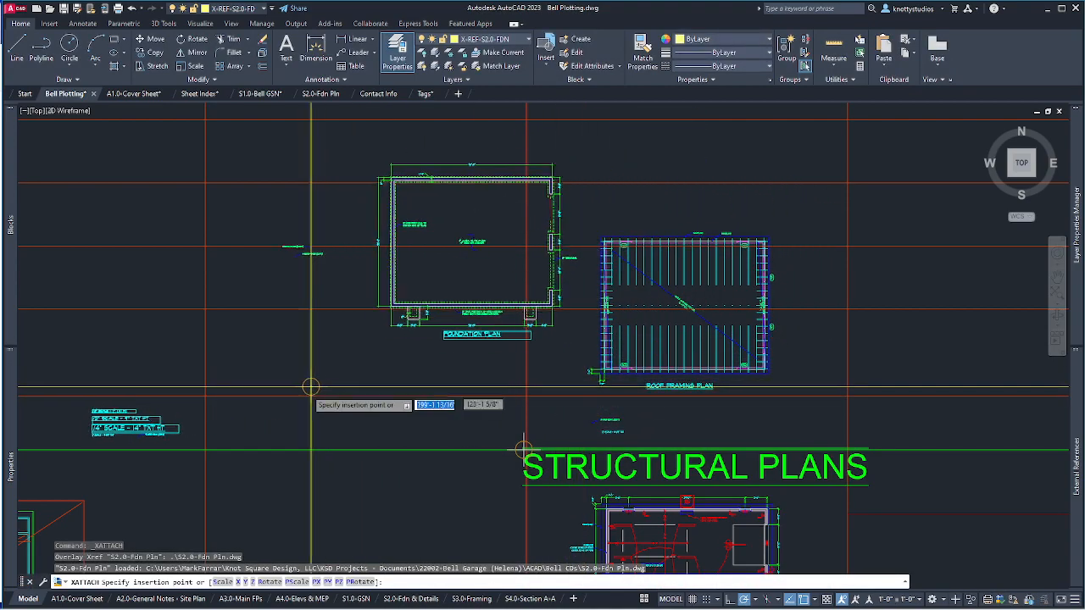
pyautogui.click(219, 442)
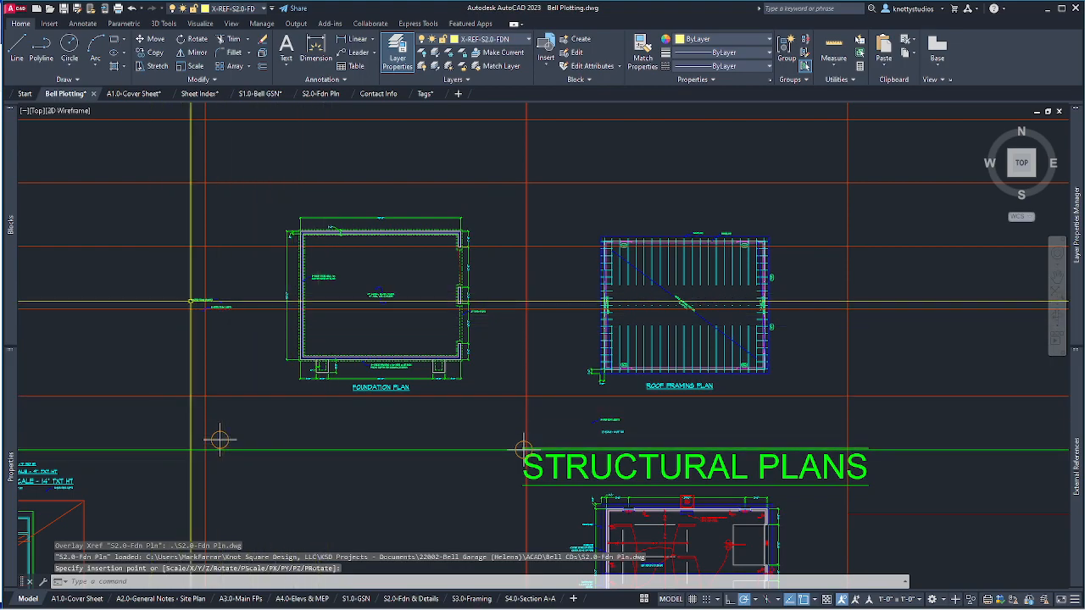
# Zoom in and check the newly placed foundation plan xref.
pyautogui.scroll(-3, 348, 397)
pyautogui.click(224, 425)
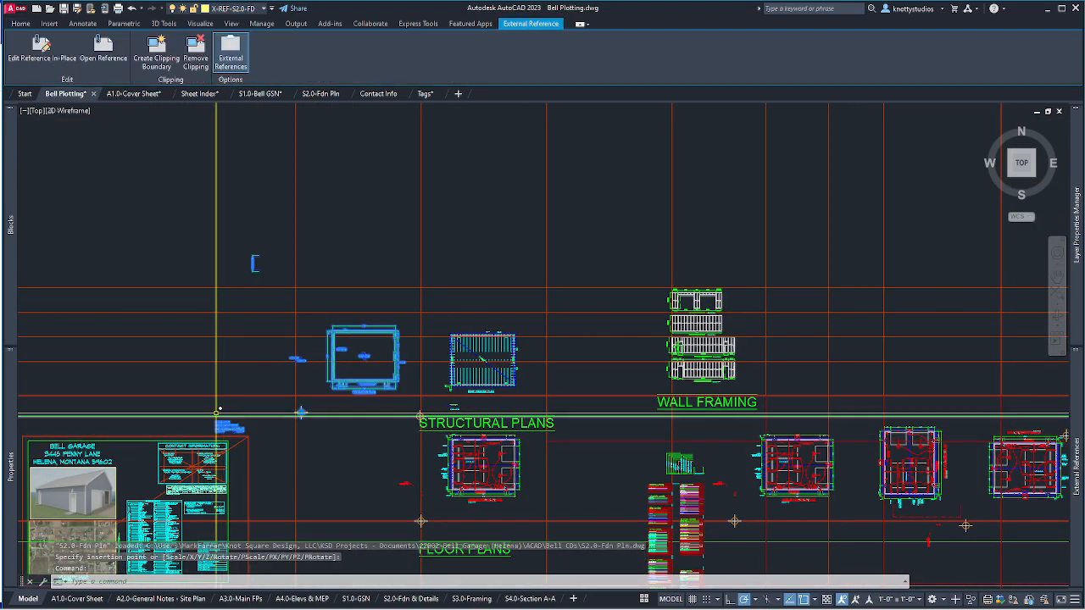
pyautogui.scroll(5, 352, 373)
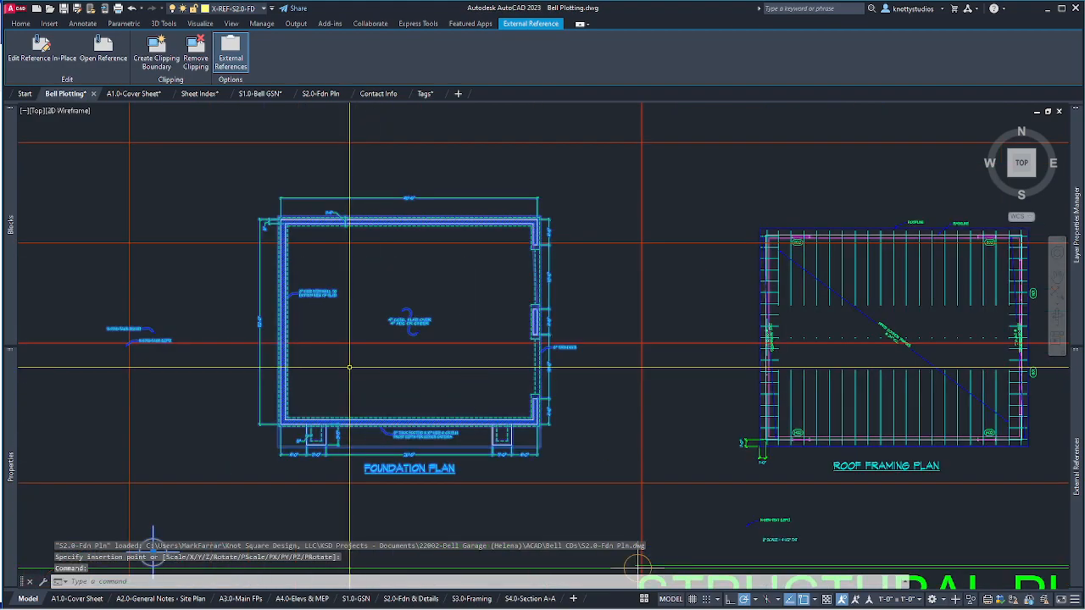
pyautogui.press('Escape')
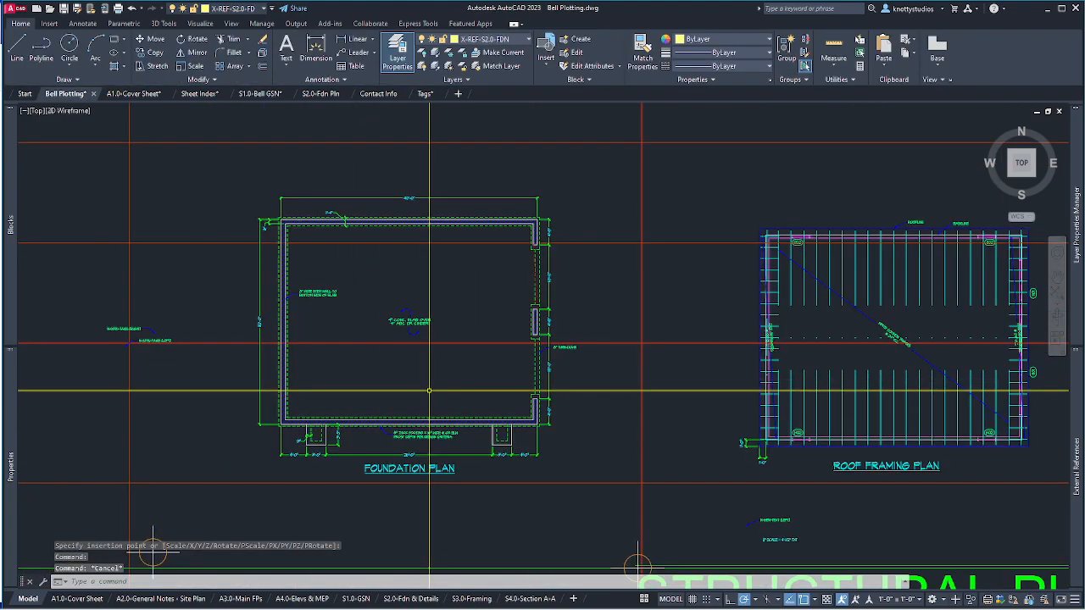
# Clip the foundation plan xref with XC using a new rectangular boundary around the plan.
pyautogui.write('XC')
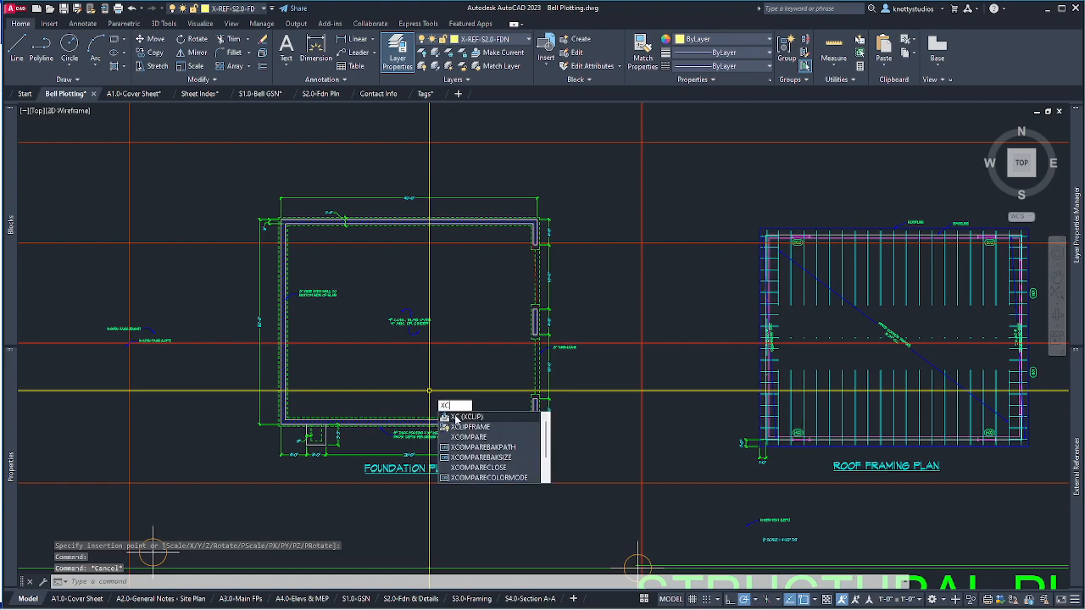
pyautogui.click(459, 417)
pyautogui.click(417, 421)
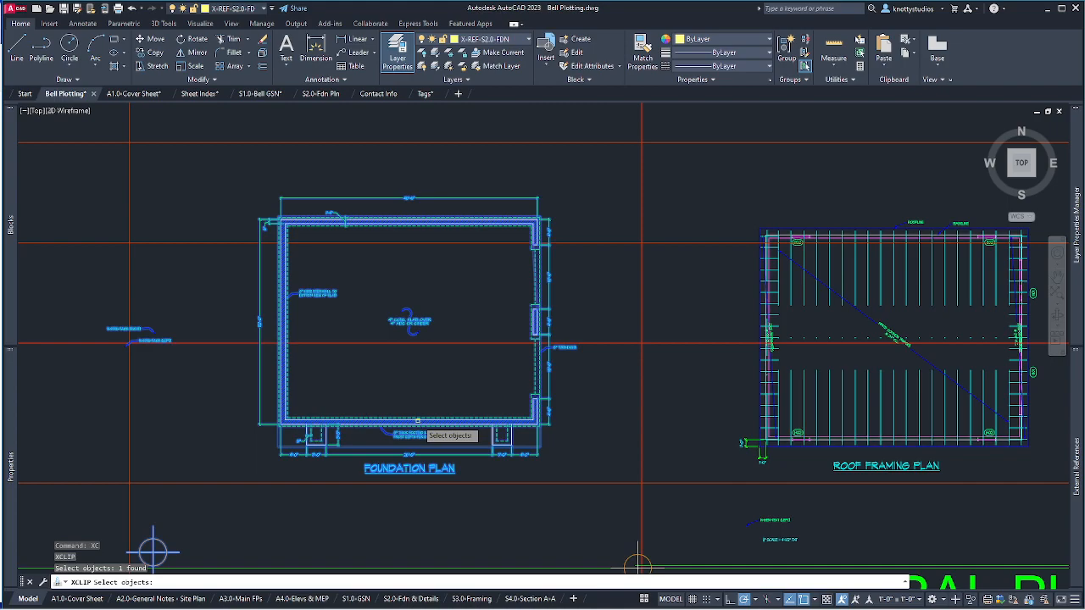
pyautogui.press('Return')
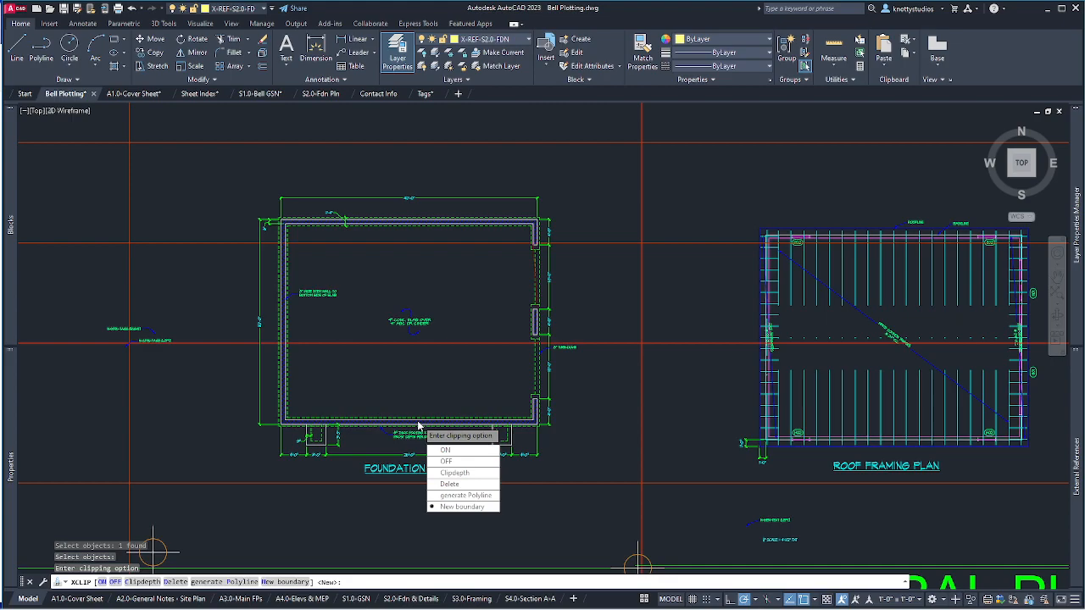
pyautogui.press('Return')
pyautogui.press('Return')
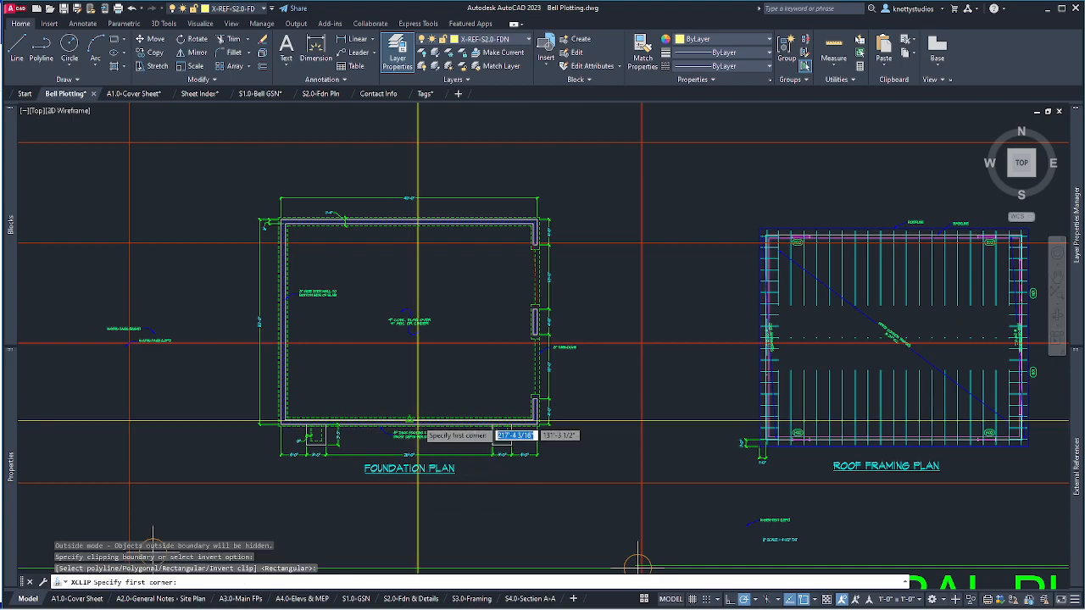
pyautogui.click(253, 194)
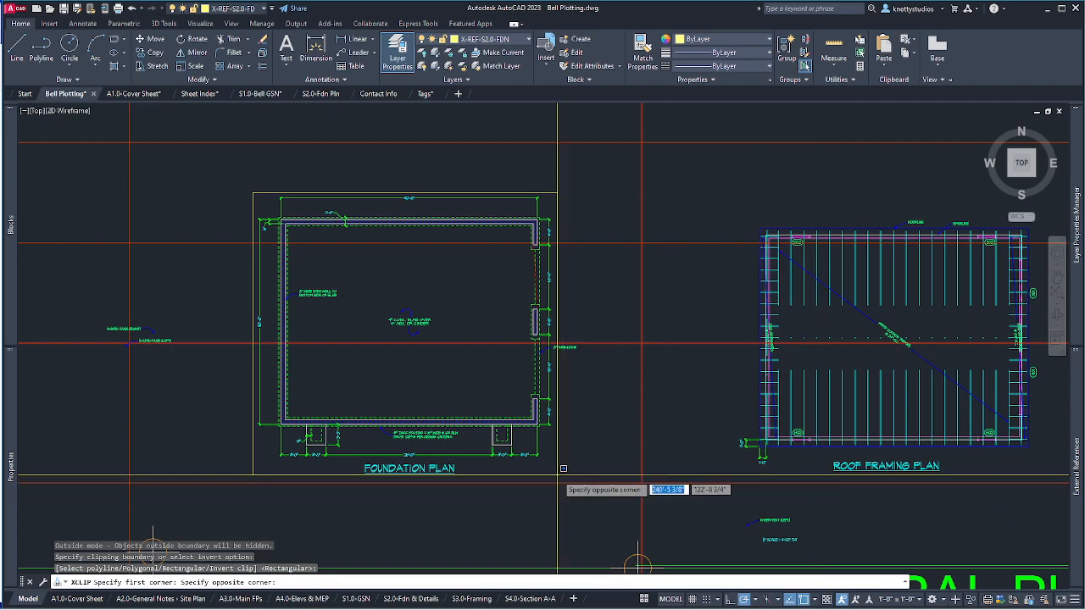
pyautogui.scroll(5, 589, 463)
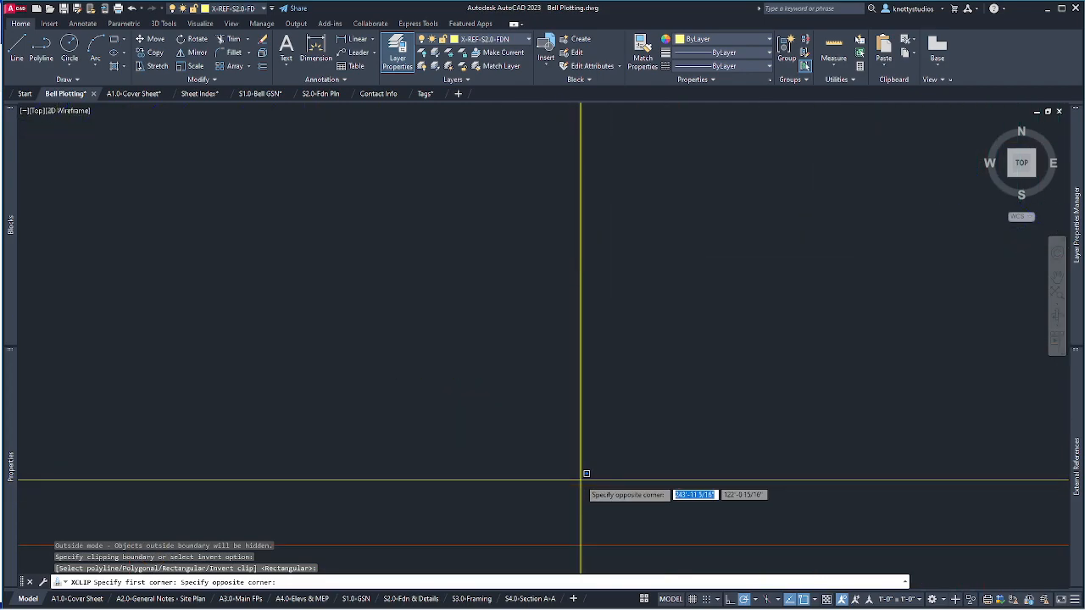
pyautogui.scroll(-2, 587, 474)
pyautogui.scroll(-4, 417, 487)
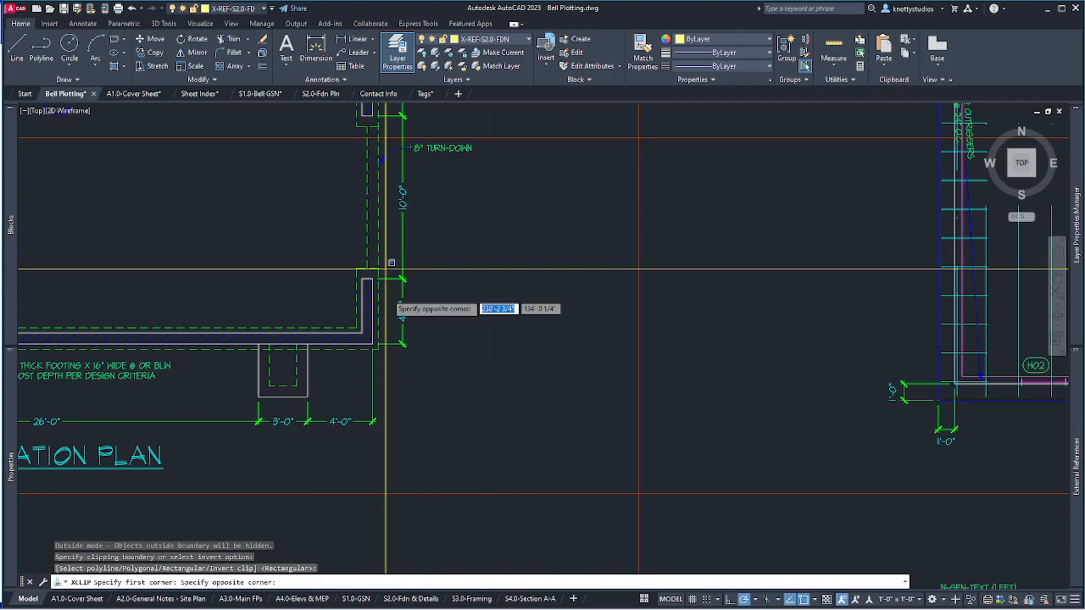
pyautogui.click(477, 480)
pyautogui.scroll(-5, 572, 497)
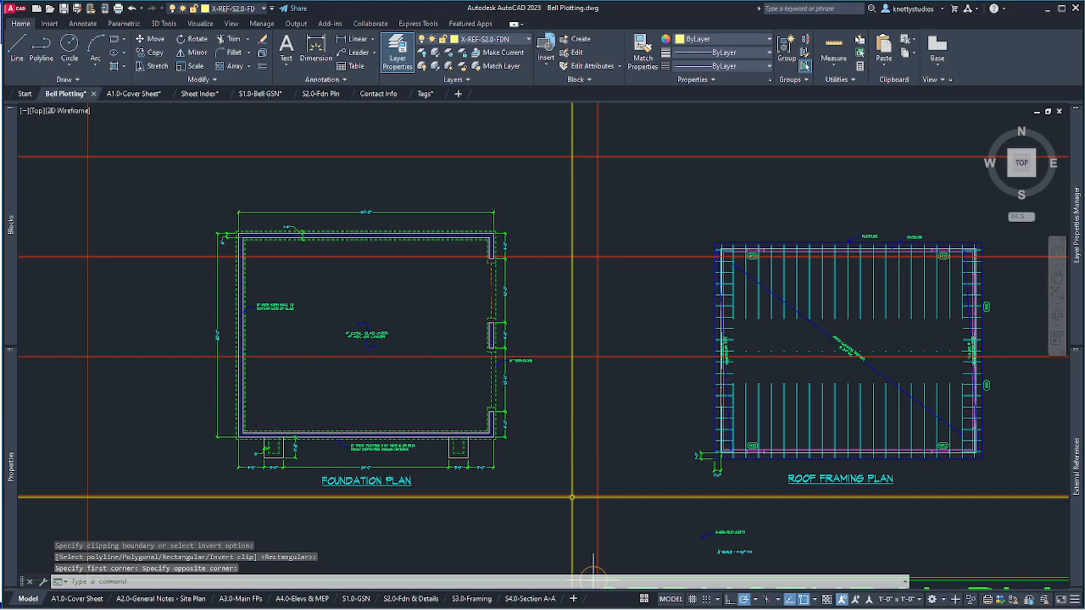
pyautogui.scroll(-4, 572, 497)
# Verify the clipped xref, clear the selection, and switch to the S2.0-Fdn & Details sheet.
pyautogui.click(444, 466)
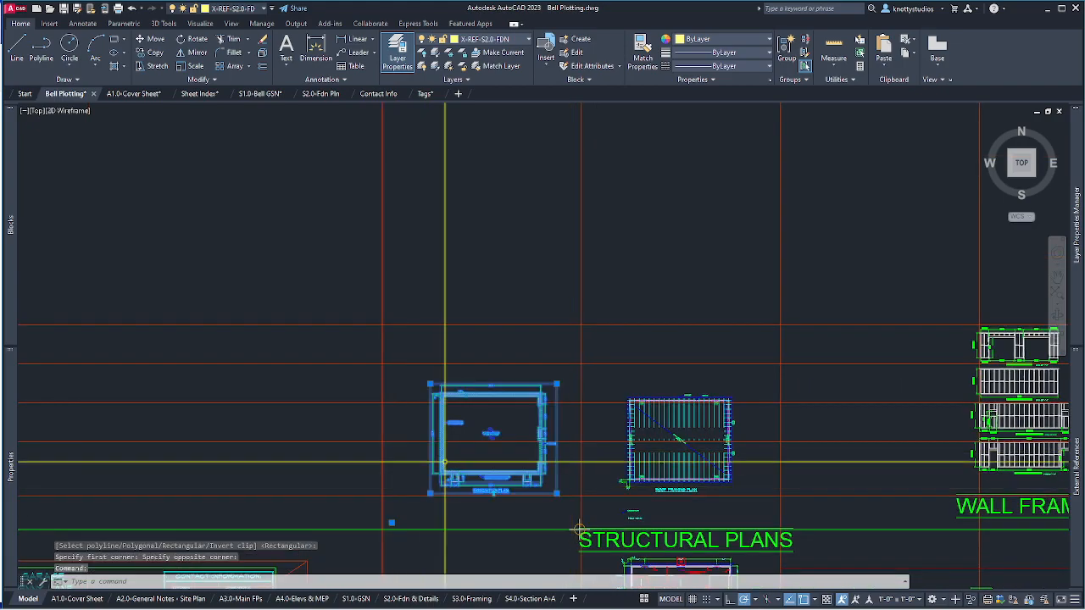
pyautogui.press('Escape')
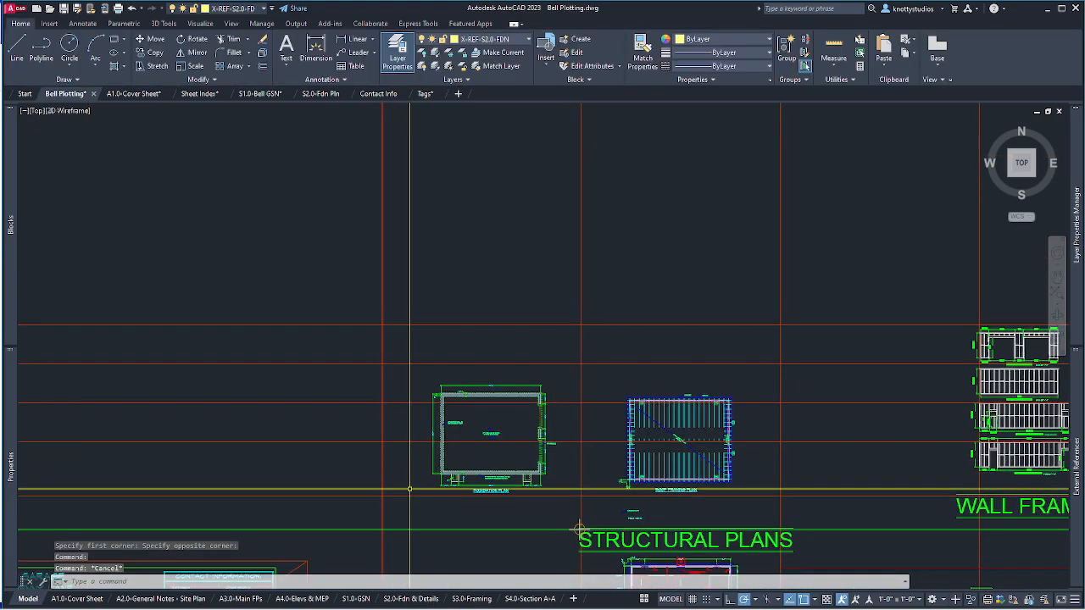
pyautogui.click(557, 496)
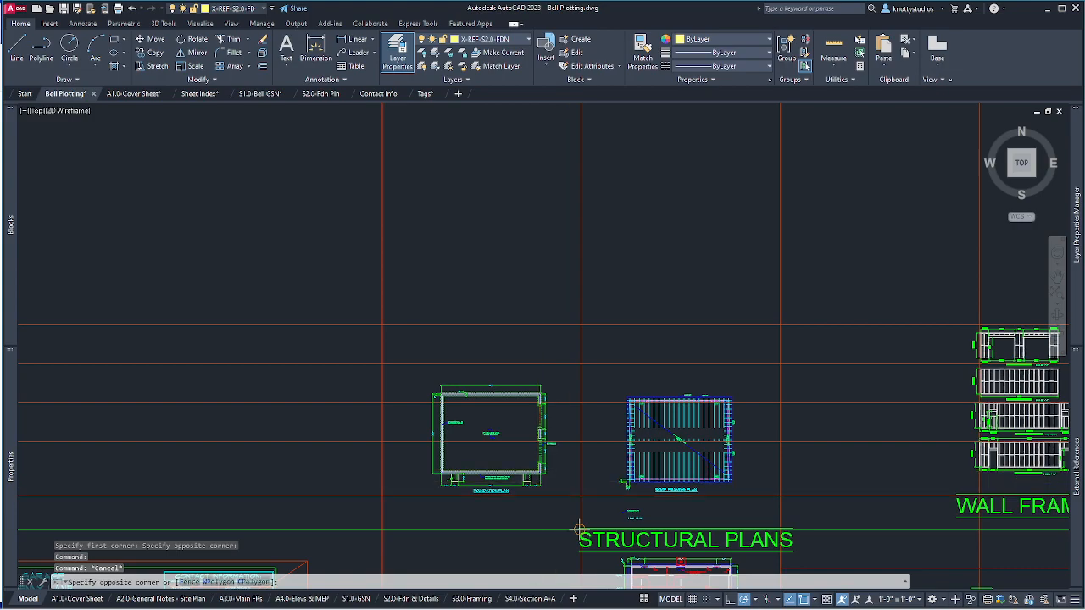
pyautogui.click(528, 467)
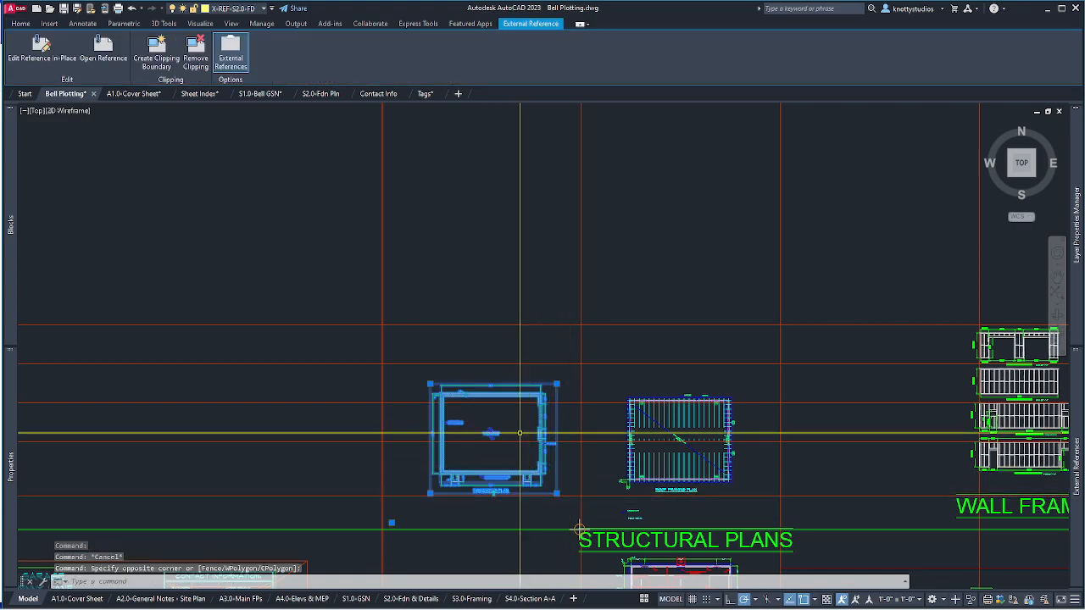
pyautogui.press('Escape')
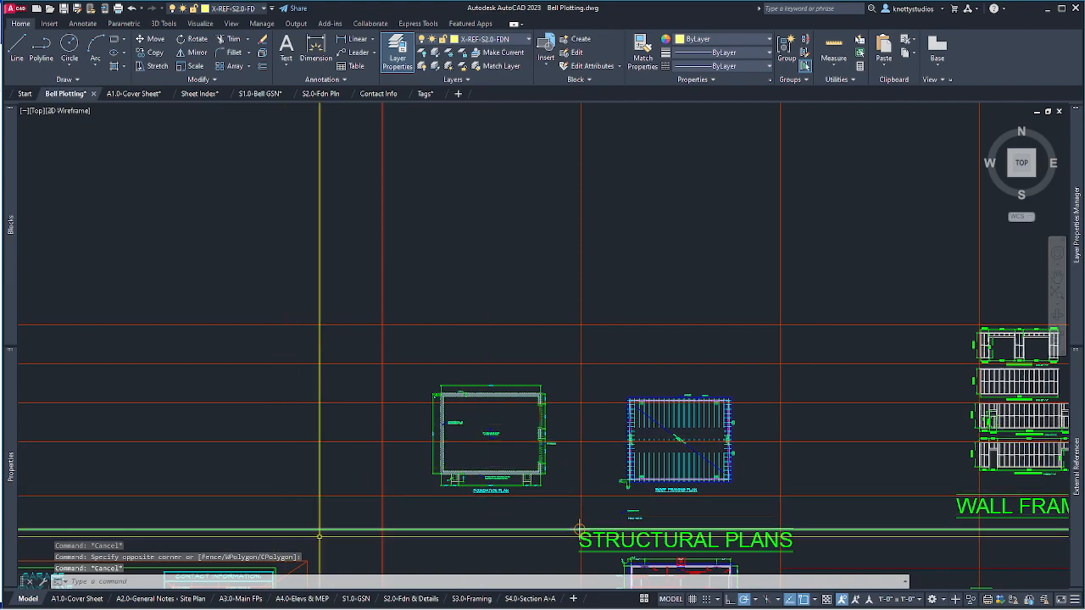
pyautogui.click(406, 599)
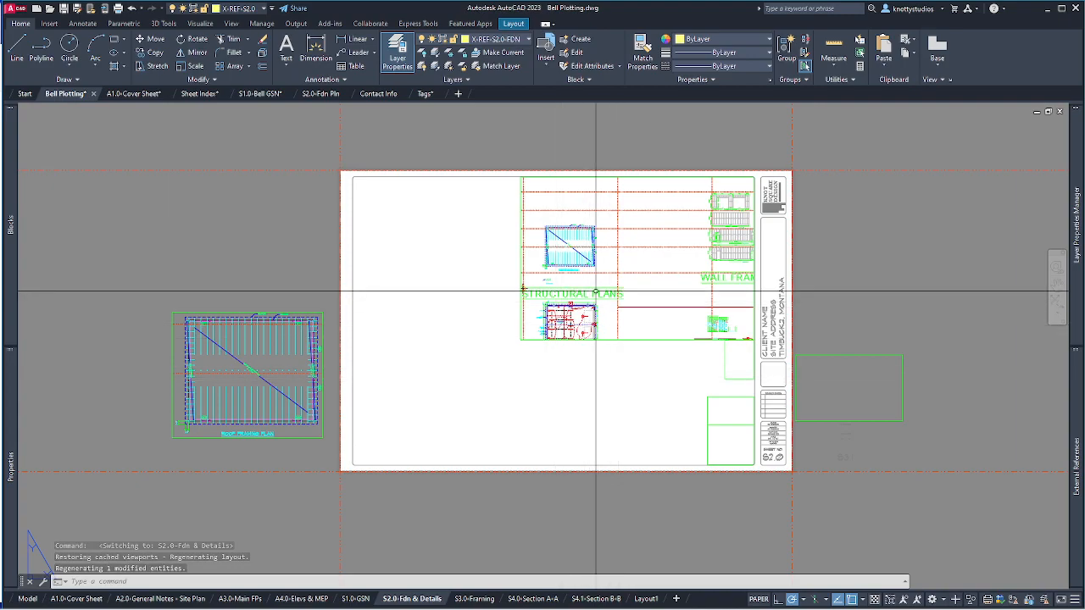
# Activate the sheet's viewport and pan its contents toward the foundation plan.
pyautogui.write('p')
pyautogui.press('Return')
pyautogui.press('Escape')
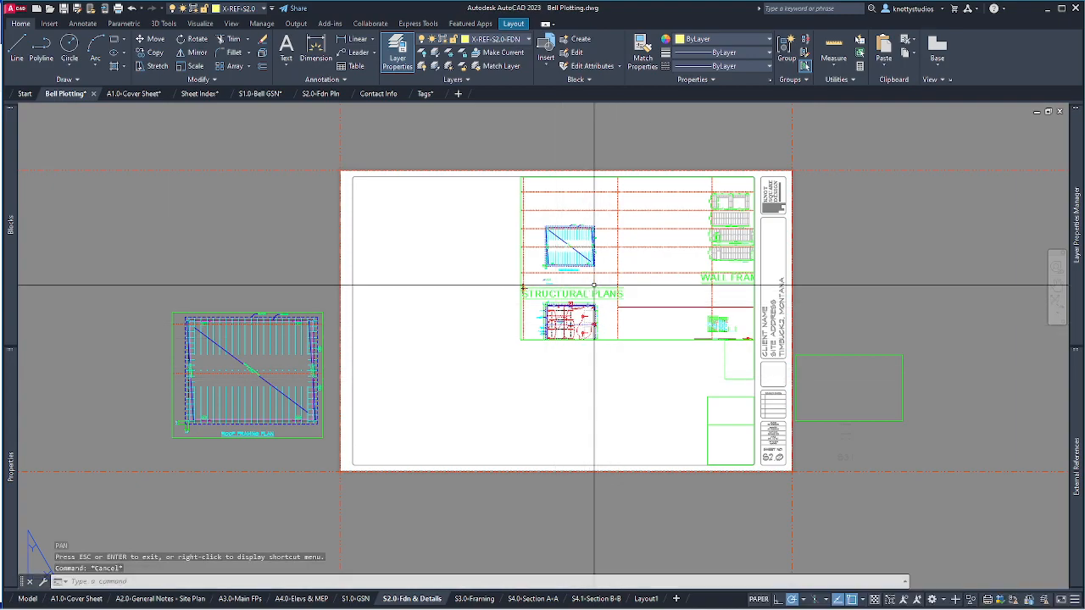
pyautogui.doubleClick(595, 288)
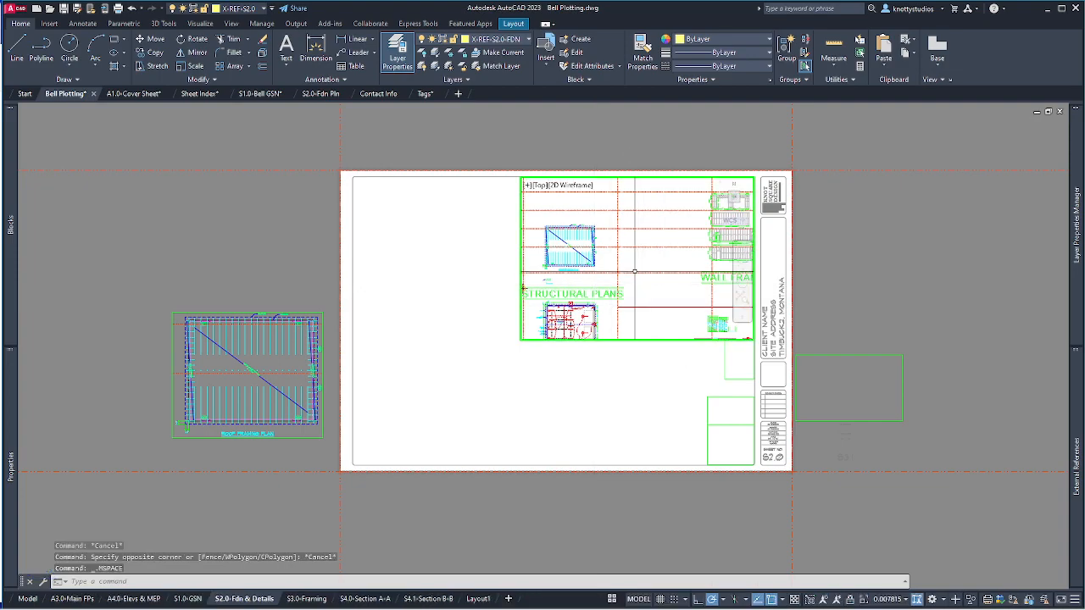
pyautogui.write('p')
pyautogui.press('Return')
pyautogui.moveTo(589, 263); pyautogui.dragTo(741, 279)
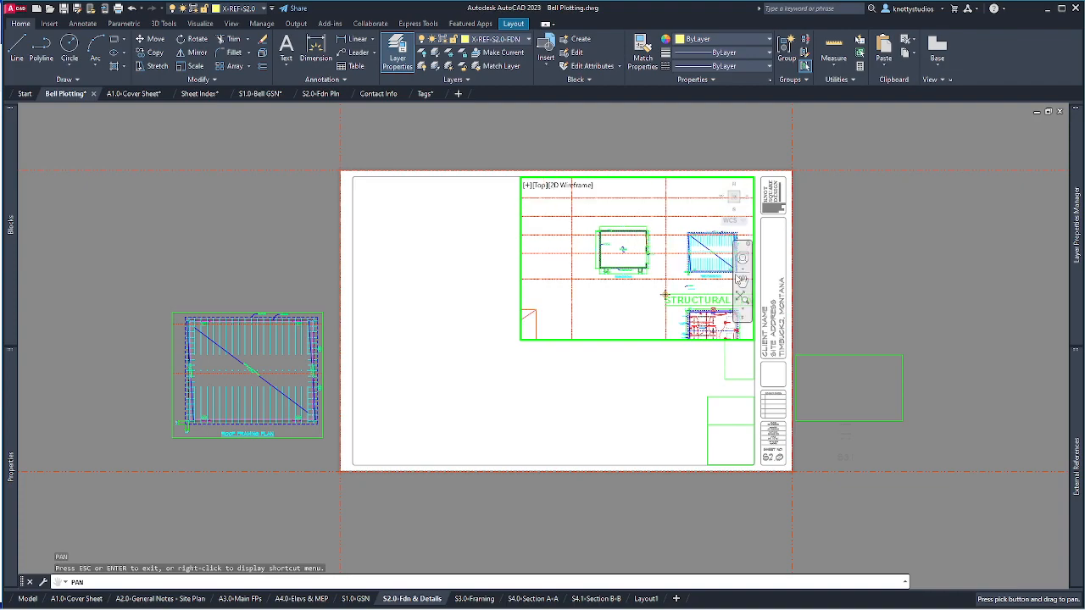
pyautogui.moveTo(649, 259); pyautogui.dragTo(632, 255)
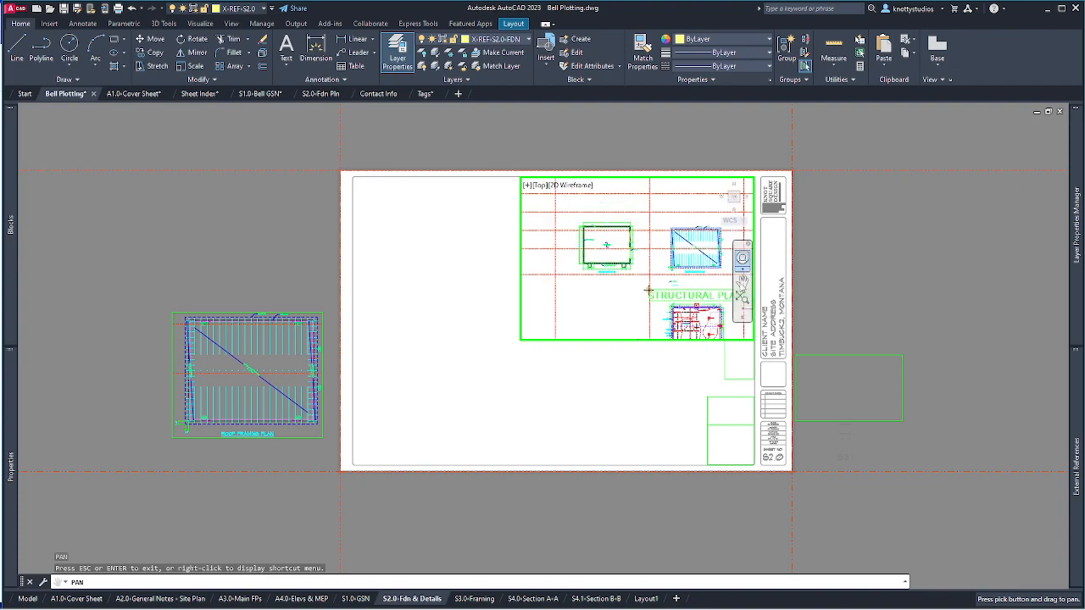
pyautogui.moveTo(648, 291); pyautogui.dragTo(661, 303)
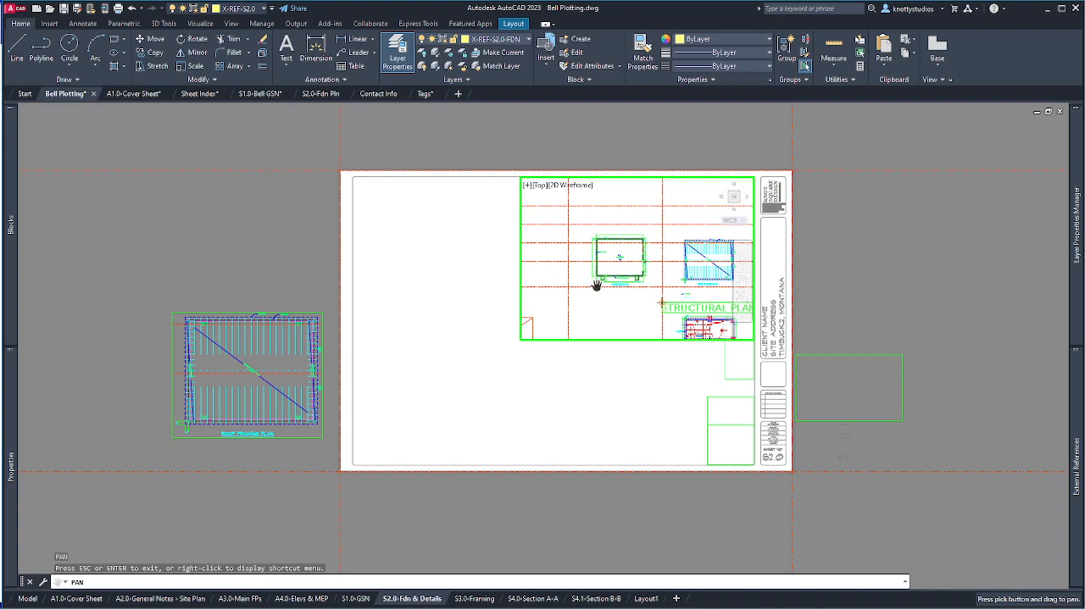
pyautogui.press('Escape')
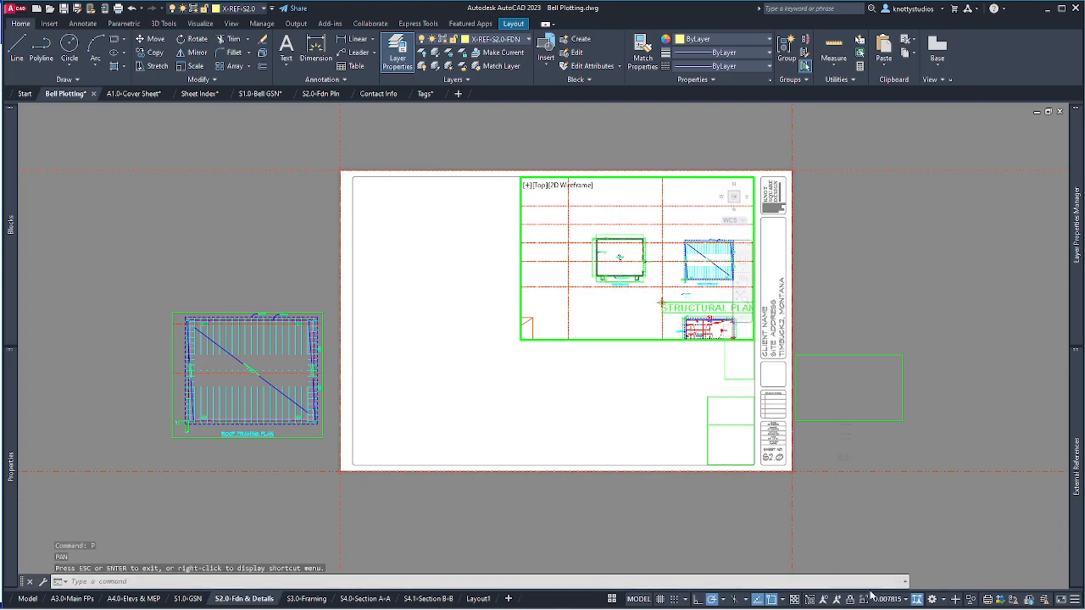
# Set the viewport scale to 1/4" = 1'-0" and pan to centre the foundation plan.
pyautogui.click(906, 601)
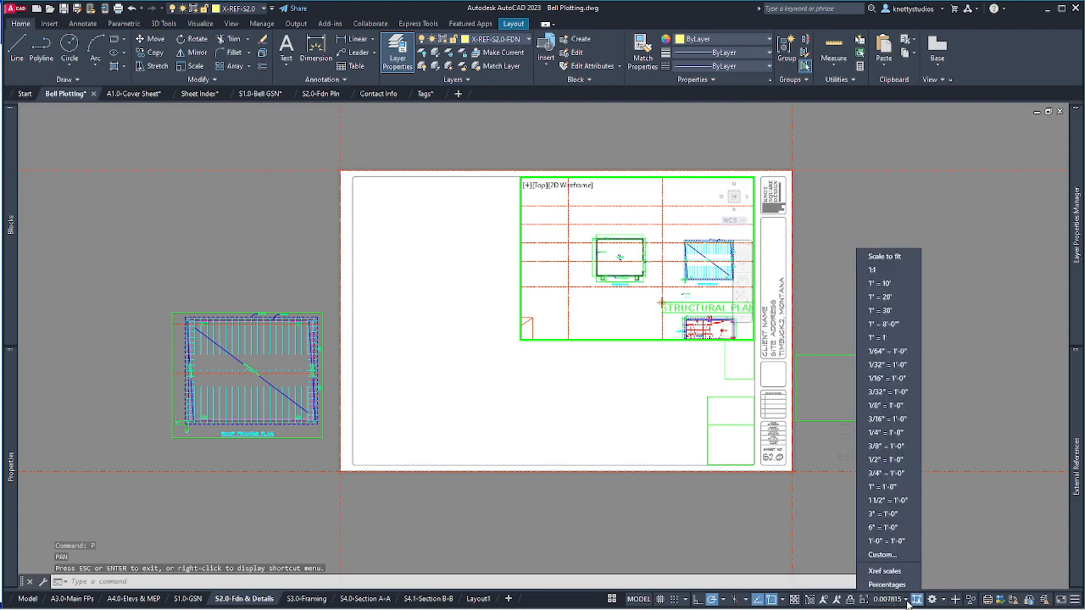
pyautogui.click(885, 433)
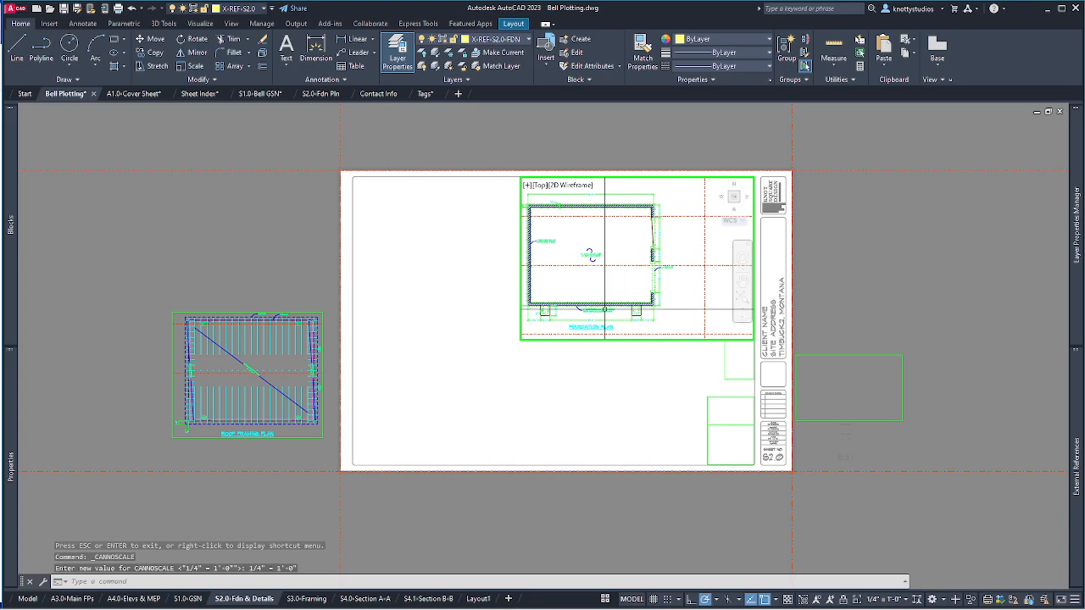
pyautogui.write('p')
pyautogui.press('Return')
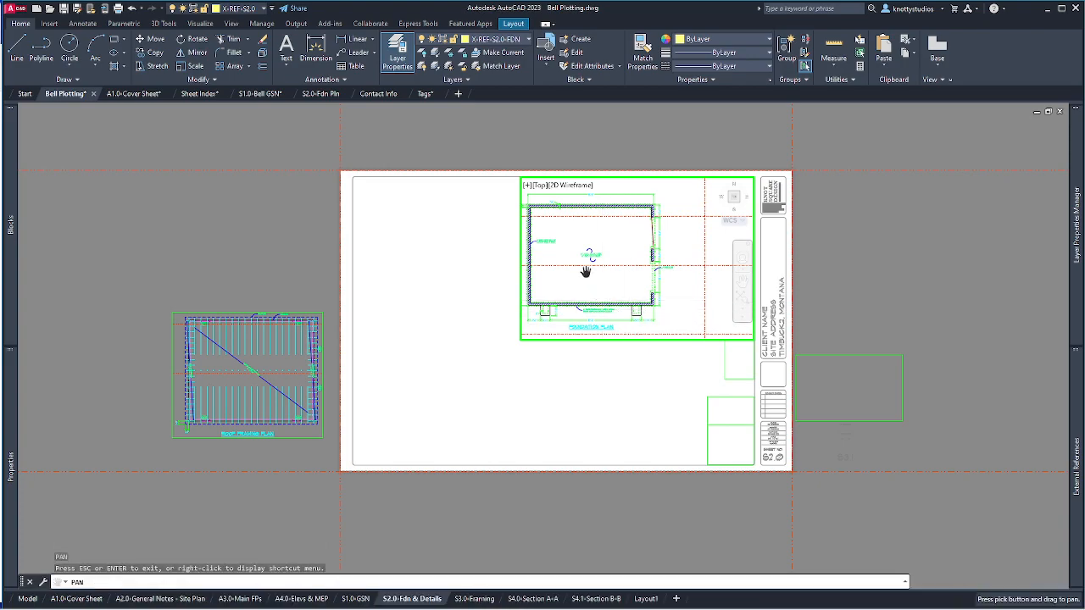
pyautogui.moveTo(585, 271); pyautogui.dragTo(630, 273)
pyautogui.press('Escape')
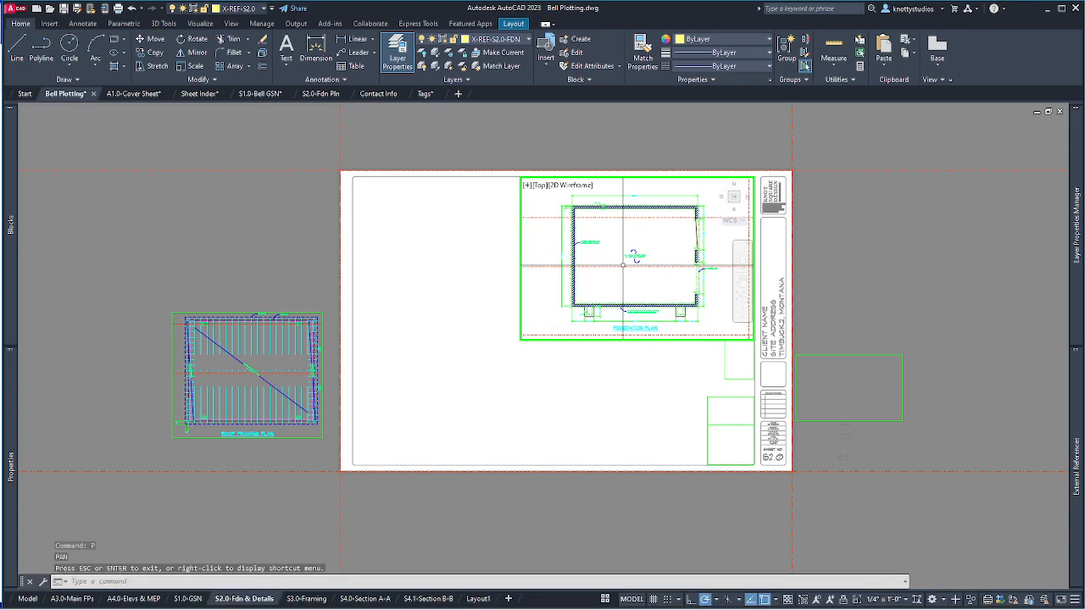
# Back in paper space, pull the viewport's top-left and bottom-right corners in around the foundation plan.
pyautogui.doubleClick(609, 397)
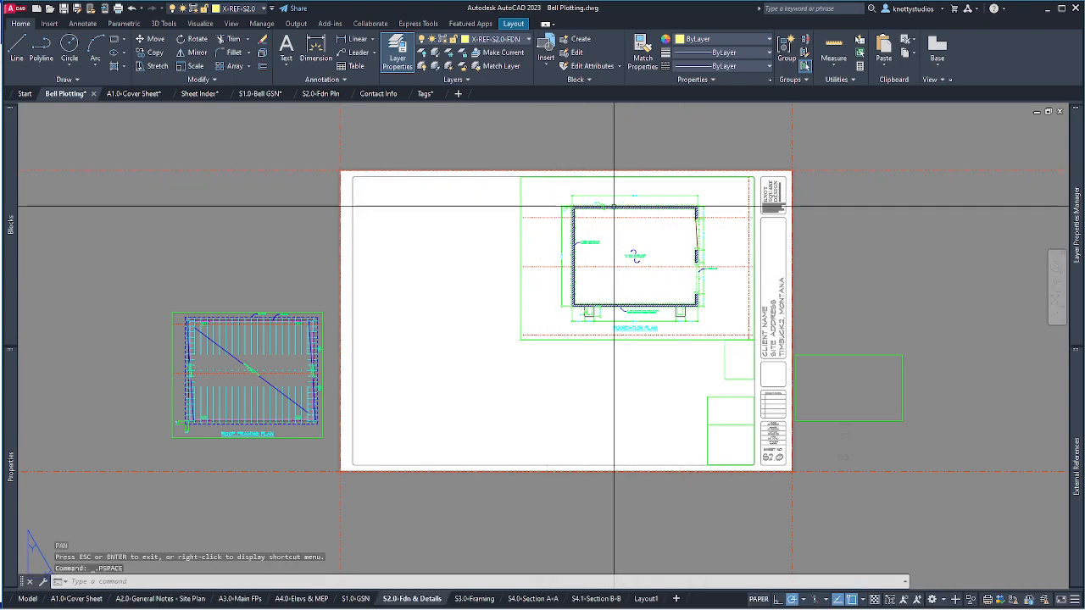
pyautogui.scroll(5, 685, 222)
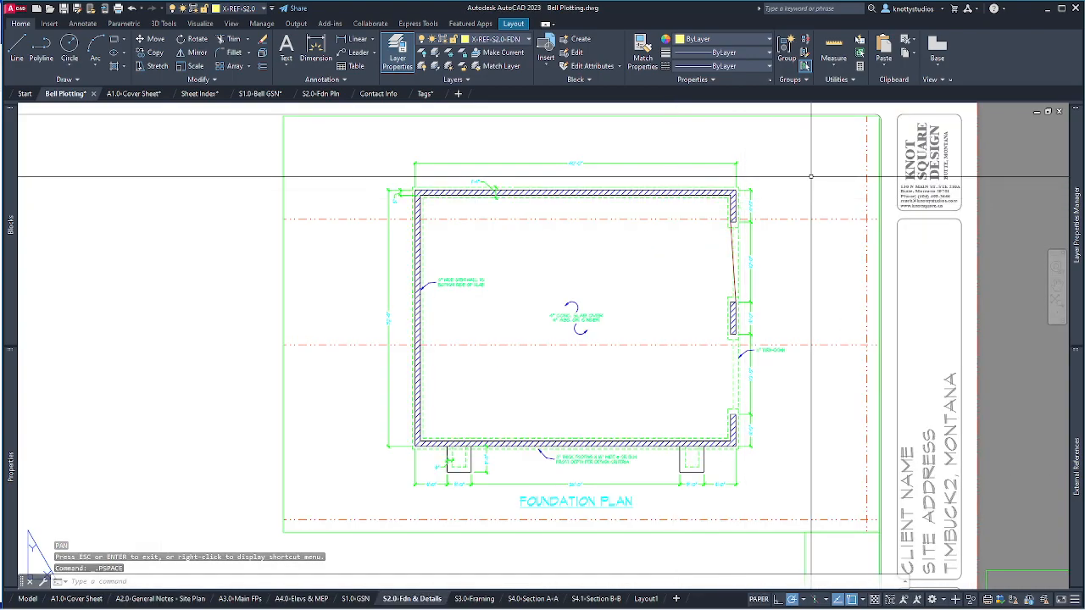
pyautogui.click(284, 140)
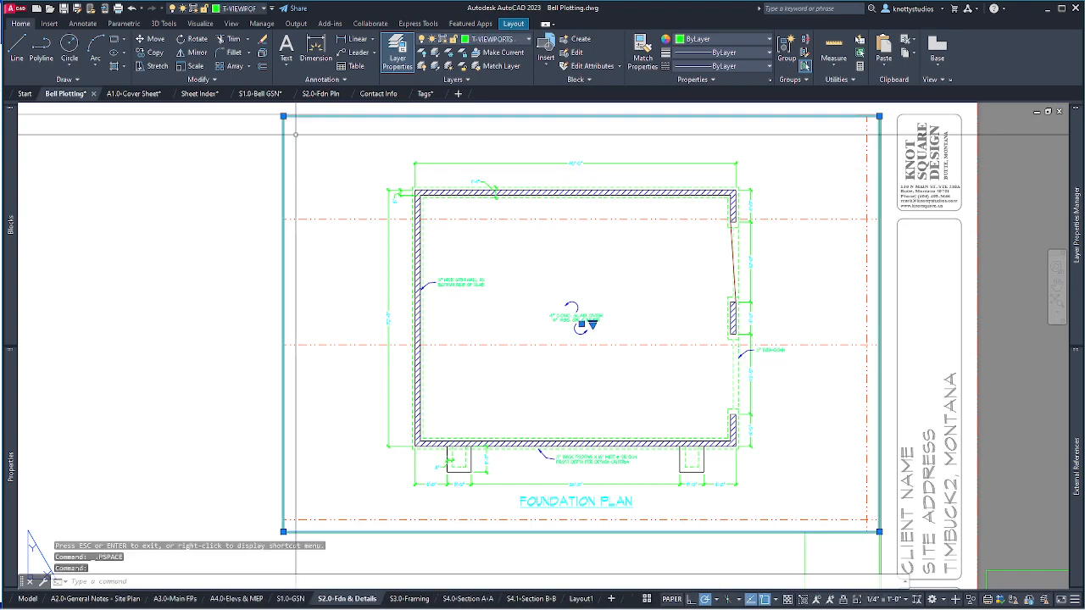
pyautogui.click(283, 115)
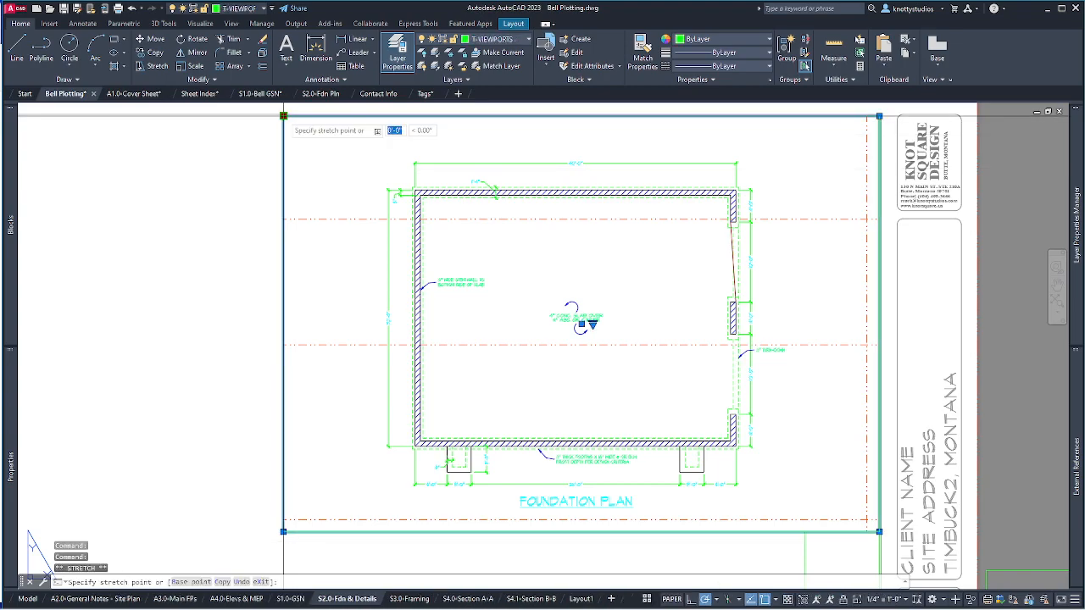
pyautogui.click(375, 154)
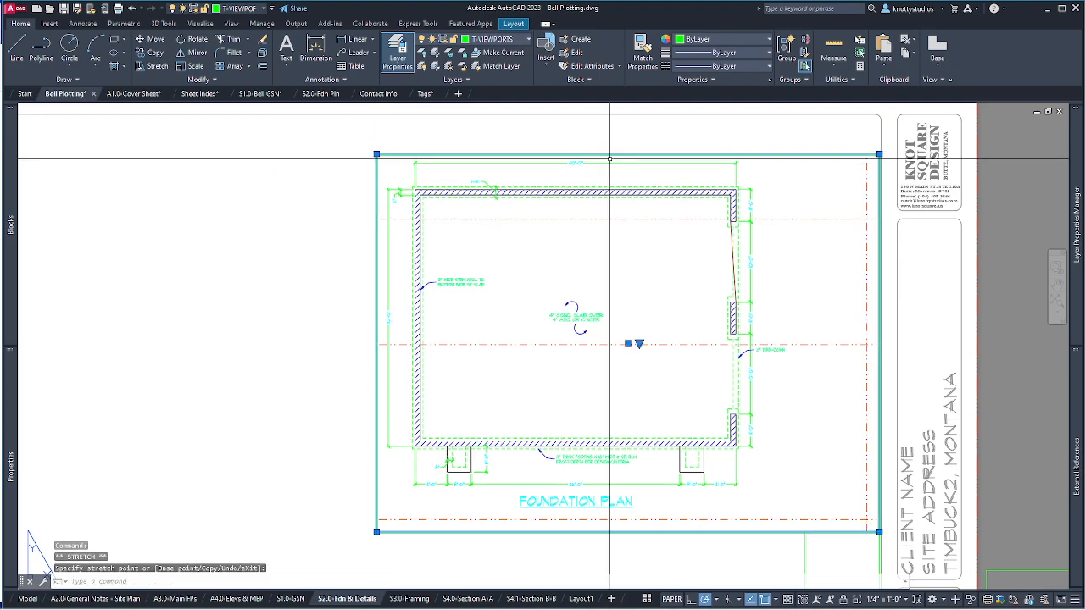
pyautogui.click(879, 531)
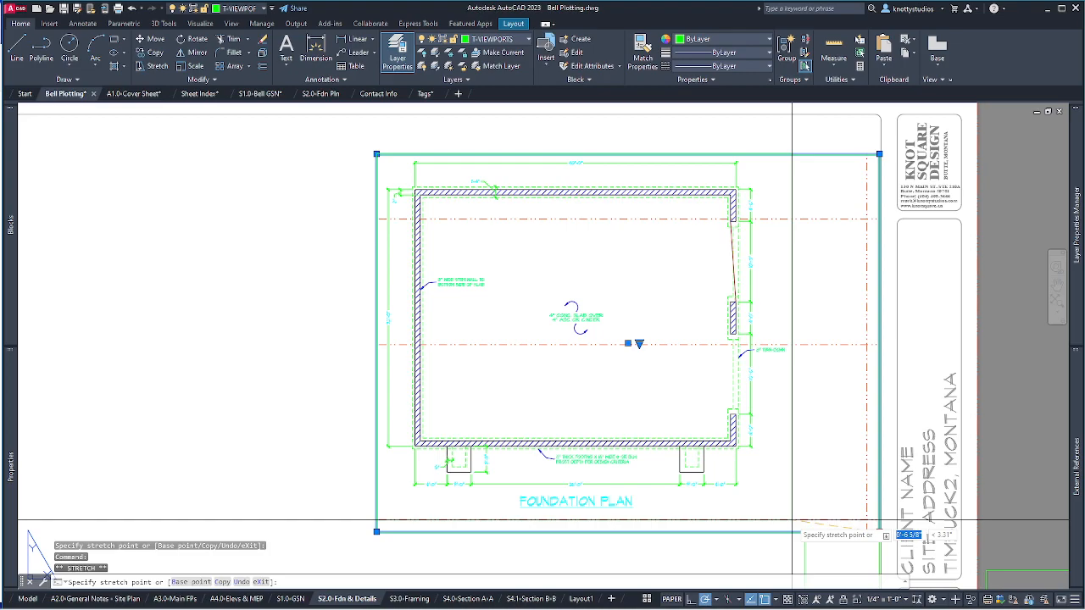
pyautogui.click(793, 510)
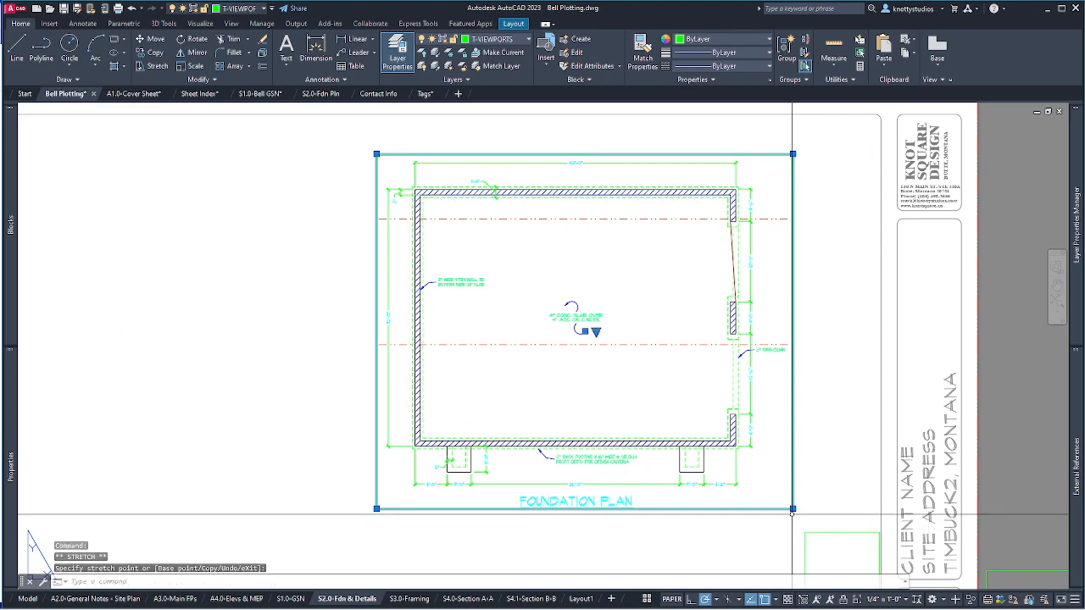
pyautogui.scroll(-3, 826, 349)
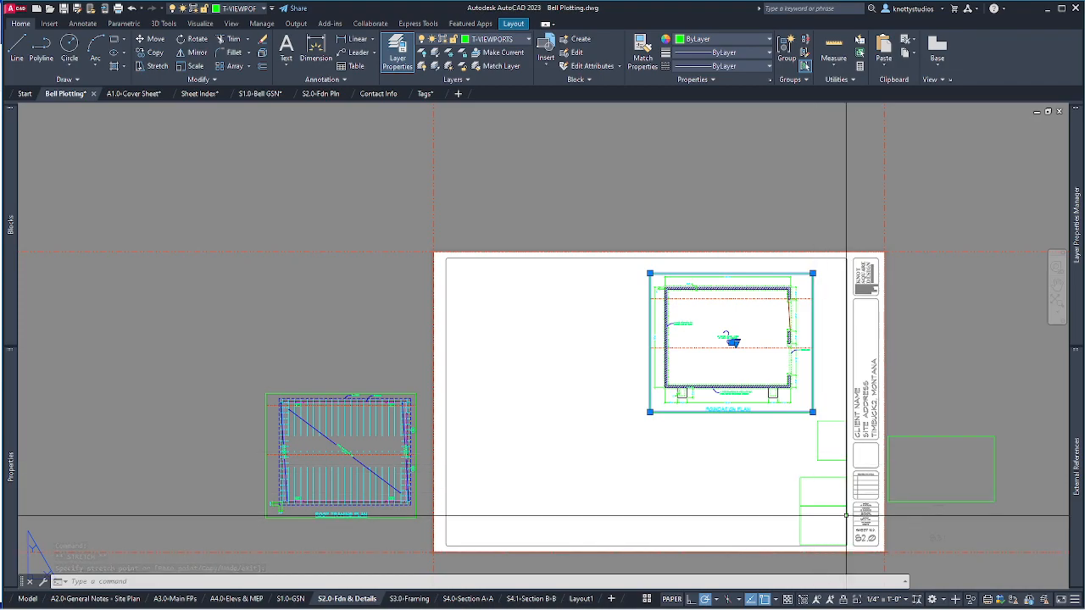
# Move the loose viewport rectangles off to the right of the sheet.
pyautogui.press('Escape')
pyautogui.press('Escape')
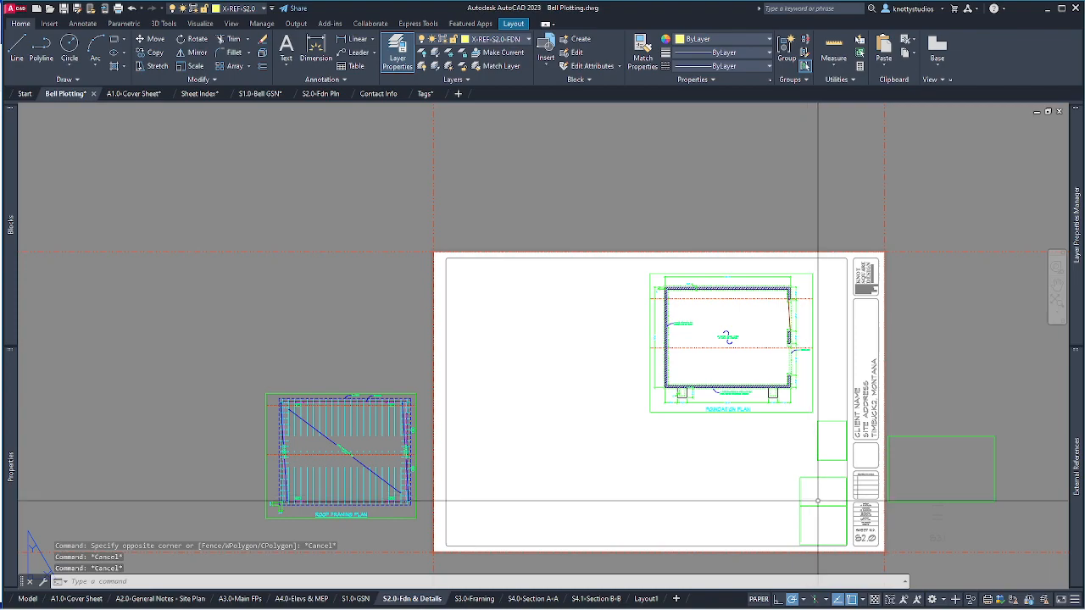
pyautogui.write('m')
pyautogui.press('Return')
pyautogui.click(797, 550)
pyautogui.click(849, 419)
pyautogui.press('Return')
pyautogui.click(824, 450)
pyautogui.click(938, 327)
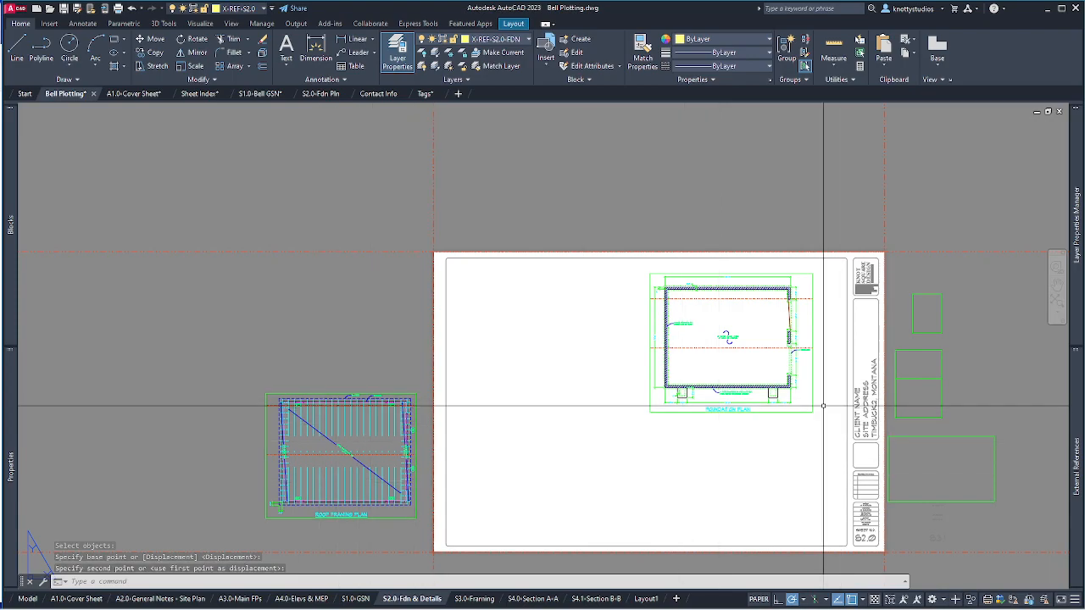
# Move the foundation plan viewport into the sheet's lower-right corner.
pyautogui.press('space')
pyautogui.click(827, 428)
pyautogui.click(805, 407)
pyautogui.press('Return')
pyautogui.click(813, 413)
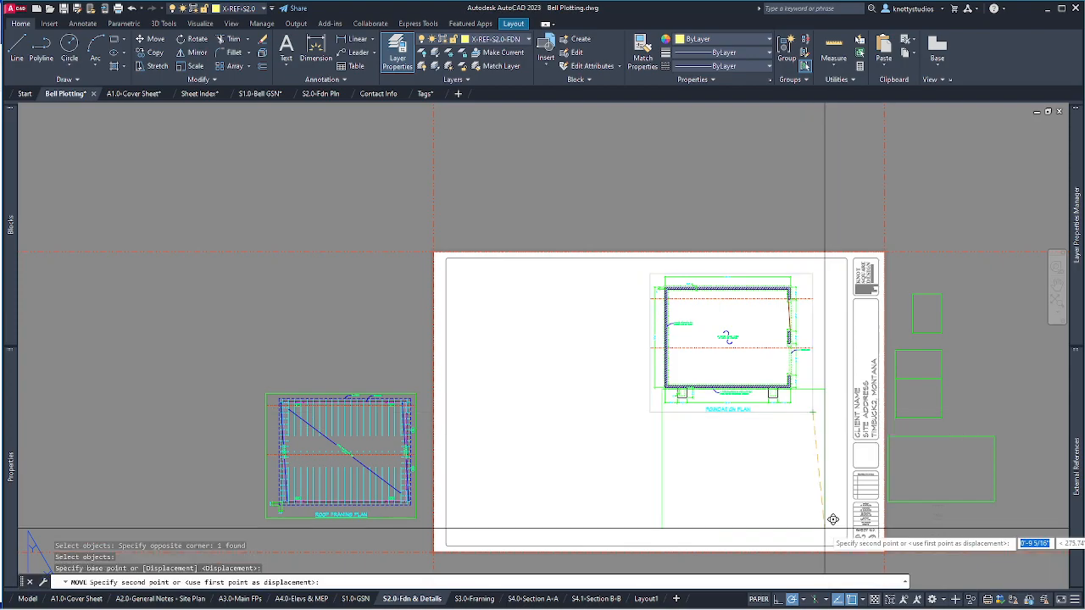
pyautogui.scroll(8, 840, 396)
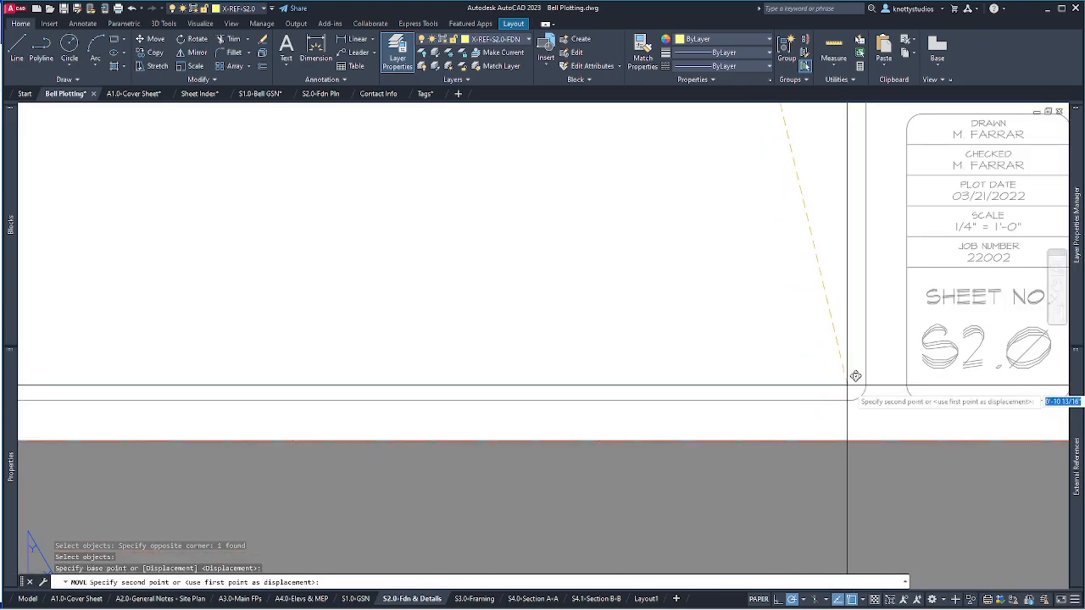
pyautogui.click(859, 395)
pyautogui.scroll(-8, 859, 395)
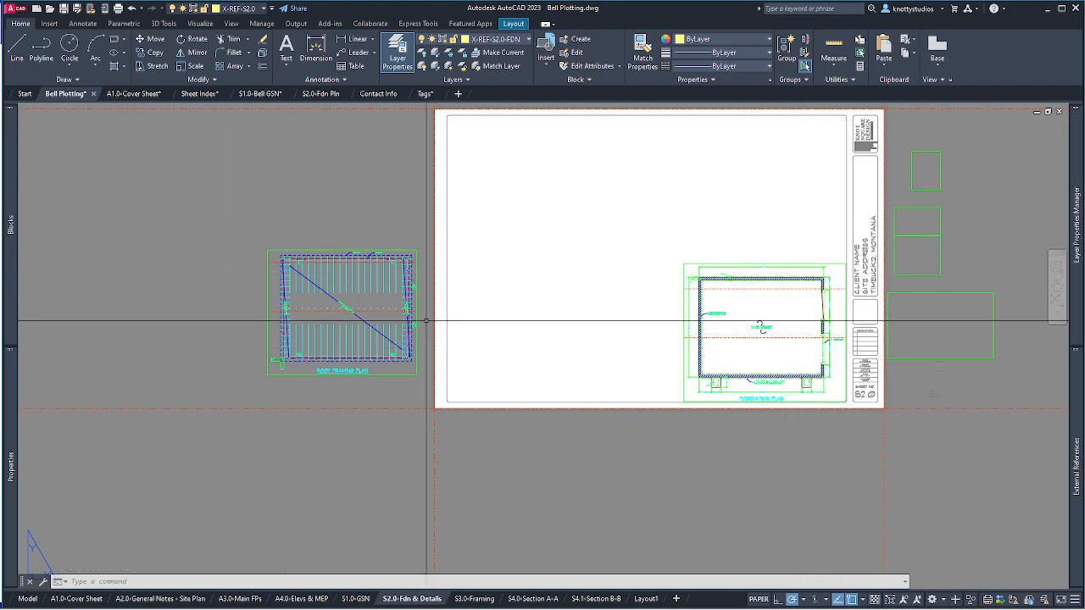
# Move the roof framing viewport onto the sheet above the foundation plan.
pyautogui.write('m')
pyautogui.press('Return')
pyautogui.click(366, 335)
pyautogui.click(323, 289)
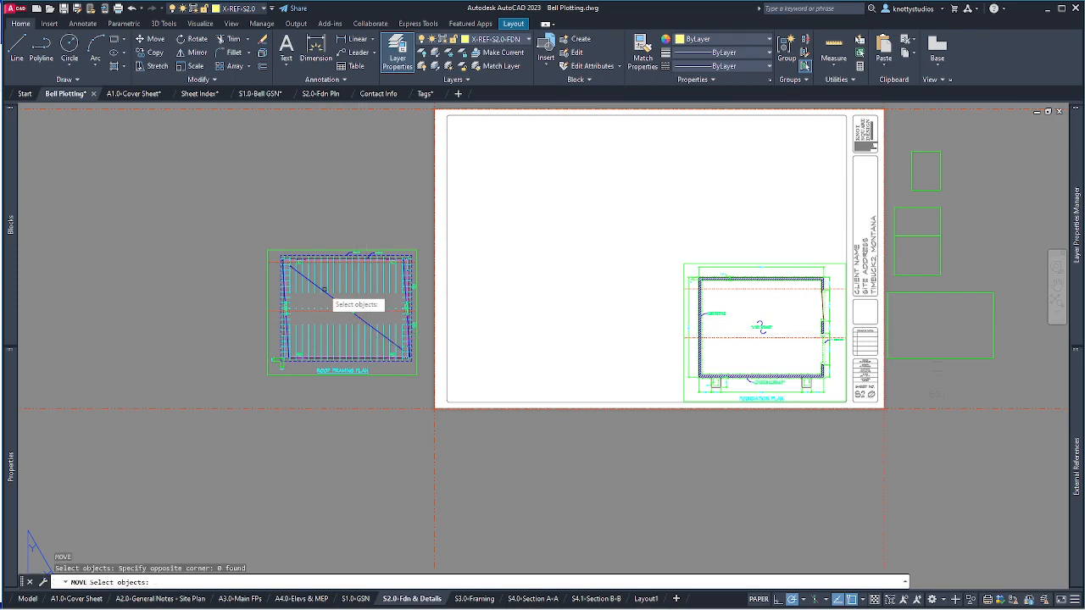
pyautogui.click(358, 366)
pyautogui.click(405, 376)
pyautogui.press('Return')
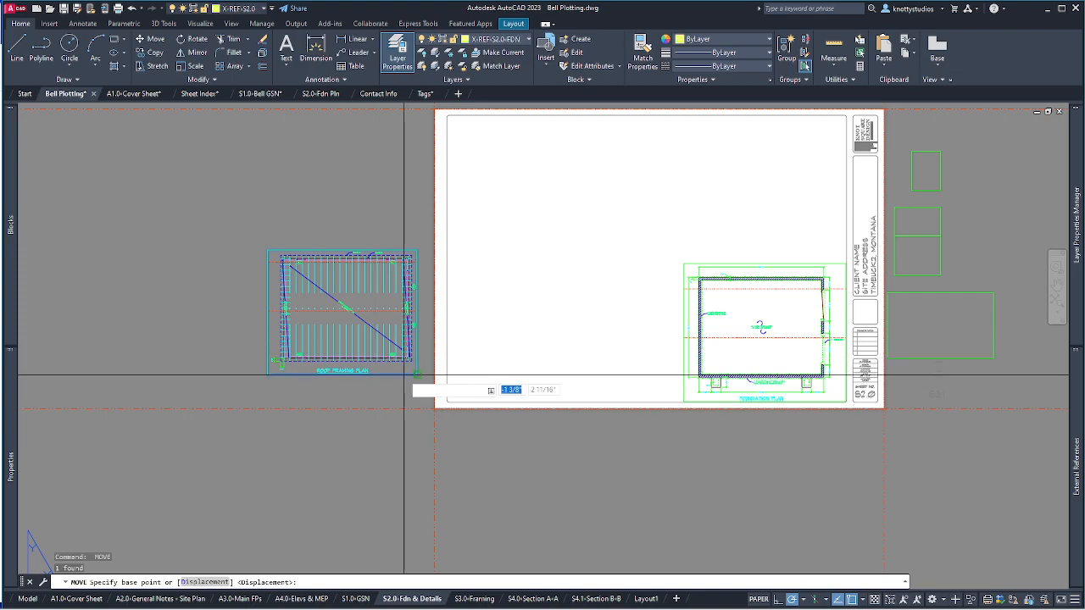
pyautogui.click(417, 374)
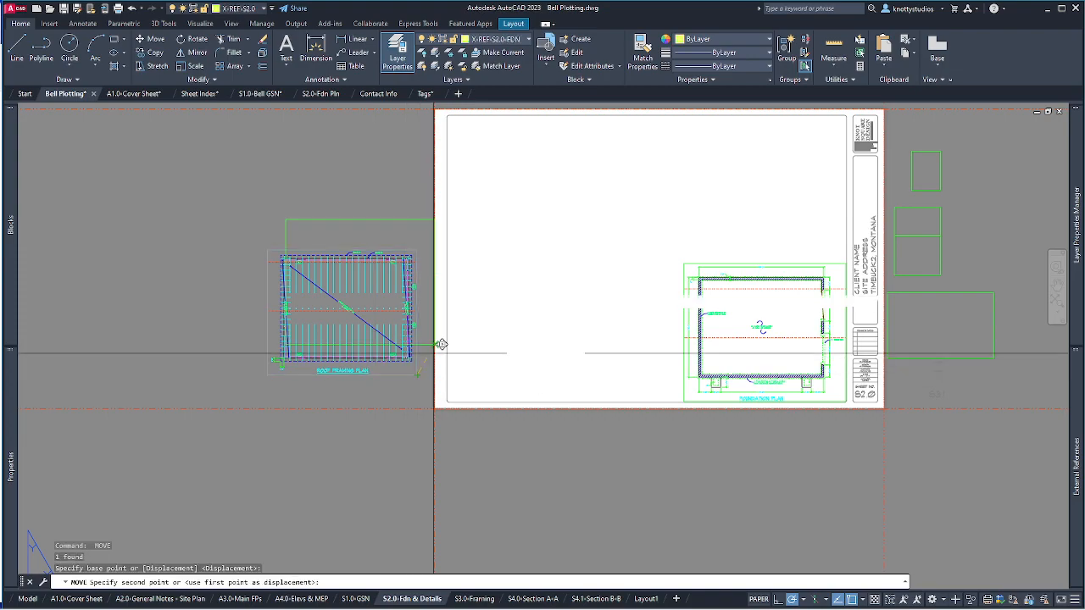
pyautogui.click(846, 264)
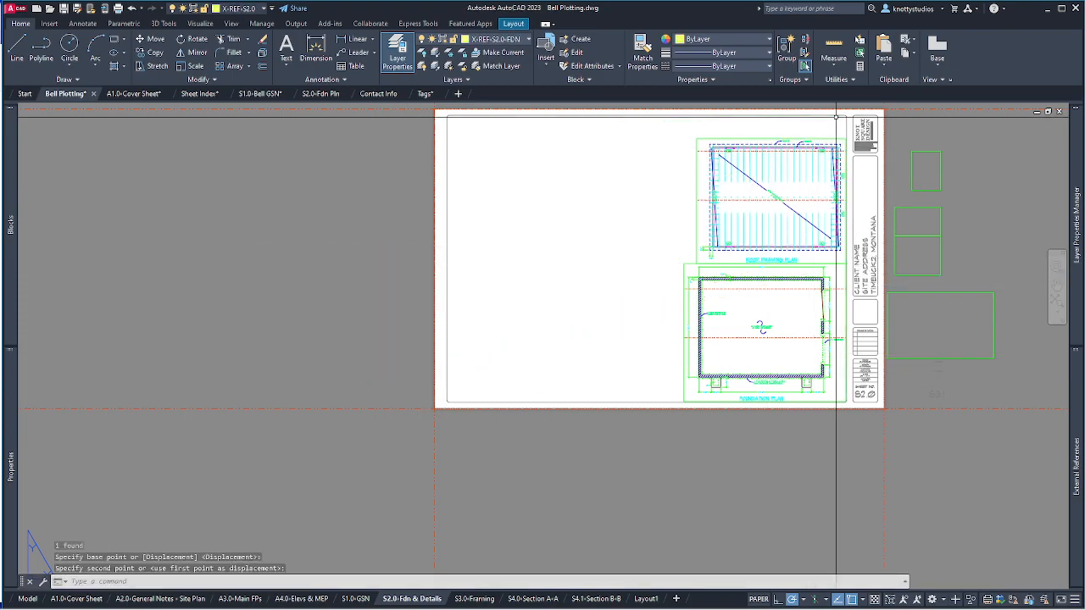
pyautogui.scroll(2, 836, 116)
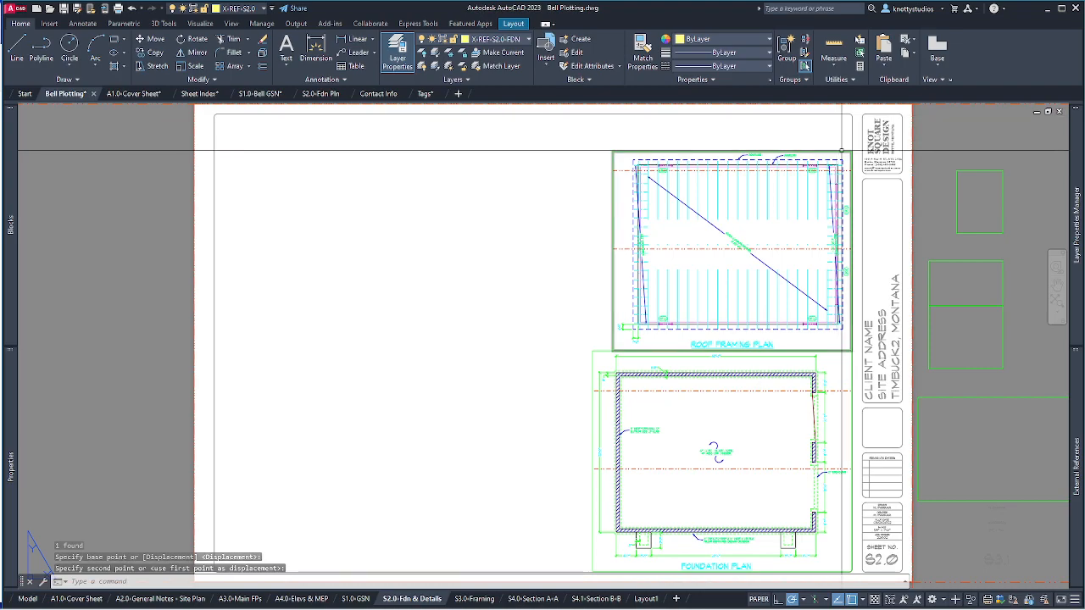
# Nudge the roof framing viewport slightly higher on the sheet.
pyautogui.click(842, 151)
pyautogui.write('m')
pyautogui.press('Return')
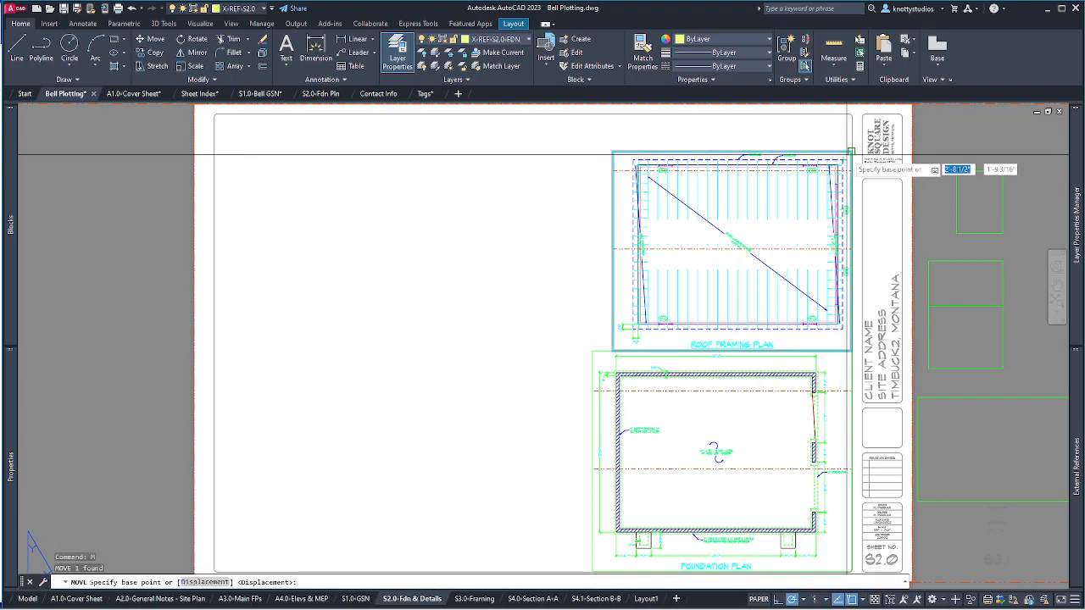
pyautogui.click(851, 152)
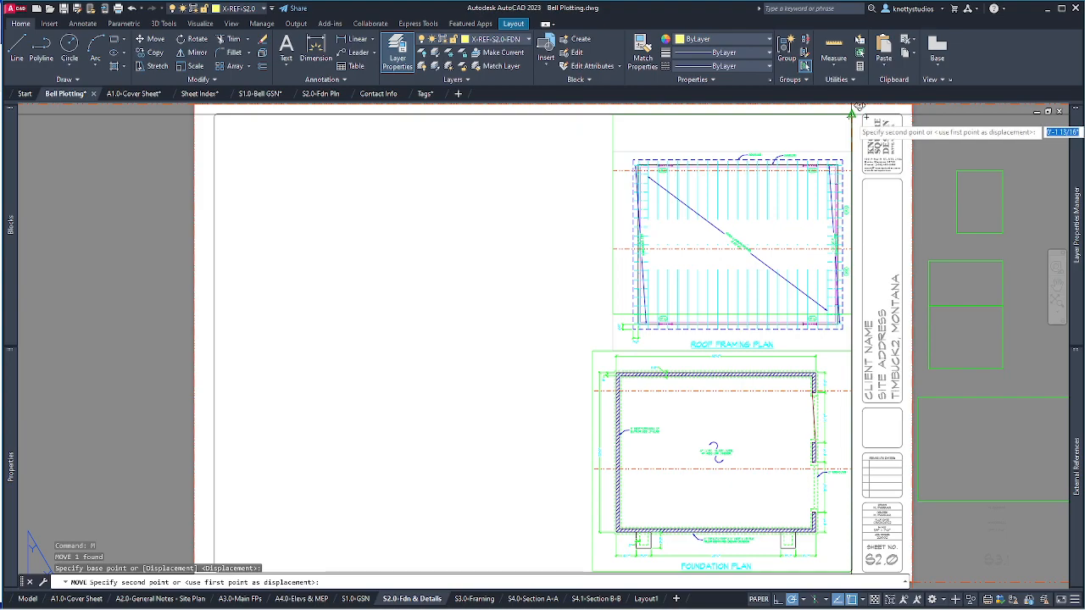
pyautogui.click(852, 115)
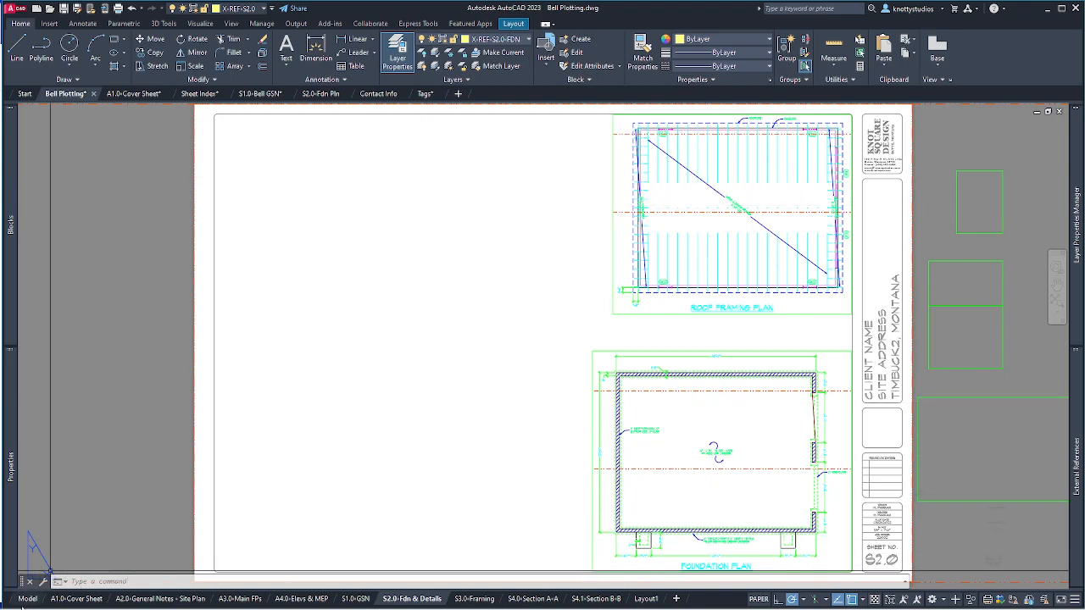
# In model space, make G-LABEL|JUNK the current layer.
pyautogui.click(28, 599)
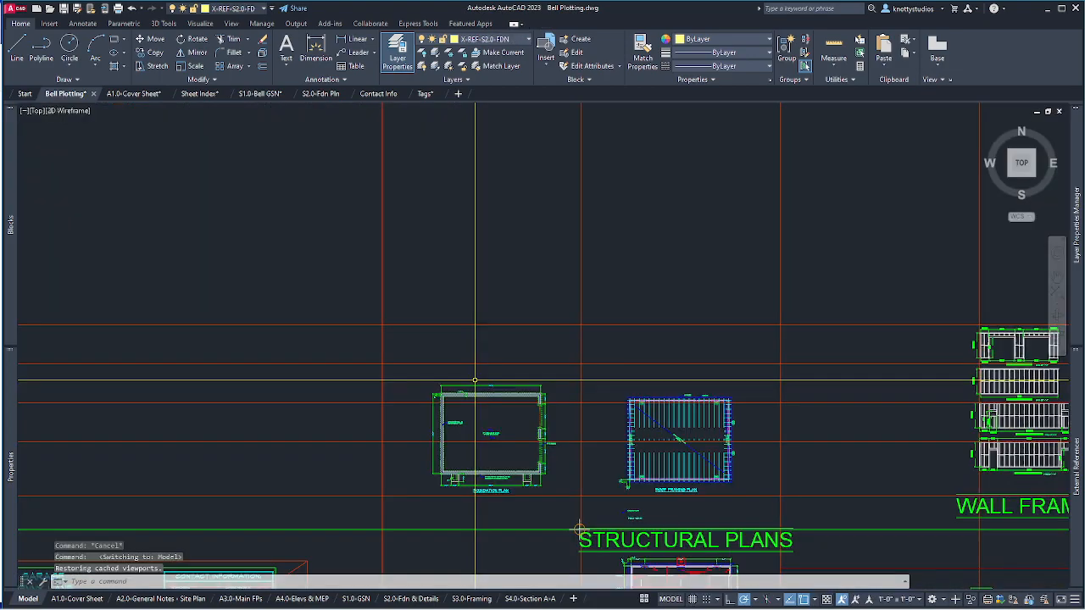
pyautogui.scroll(3, 543, 538)
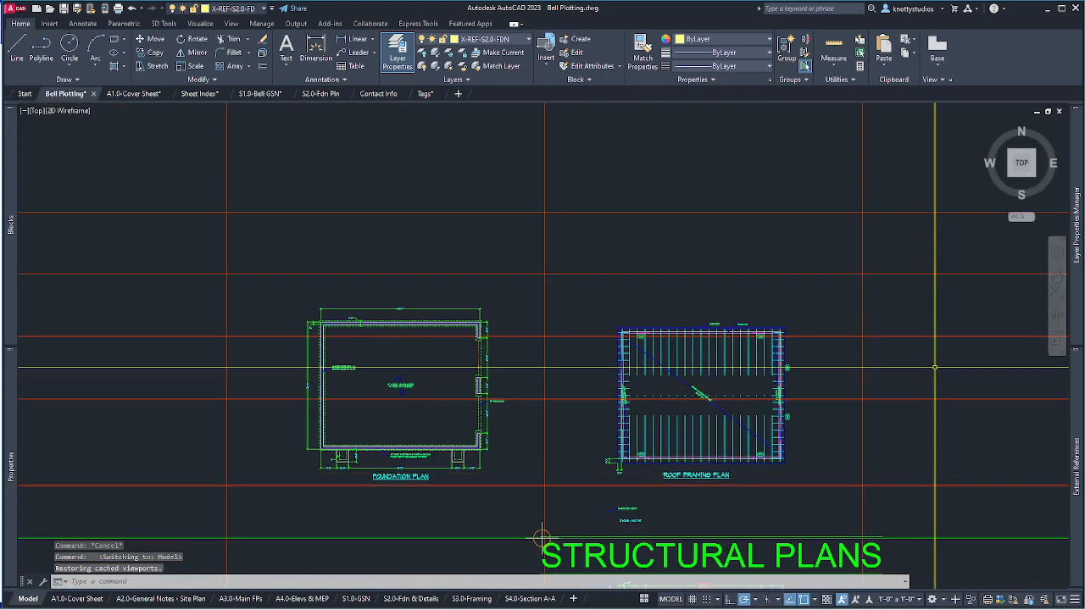
pyautogui.scroll(2, 689, 563)
pyautogui.scroll(5, 296, 454)
pyautogui.scroll(-3, 314, 458)
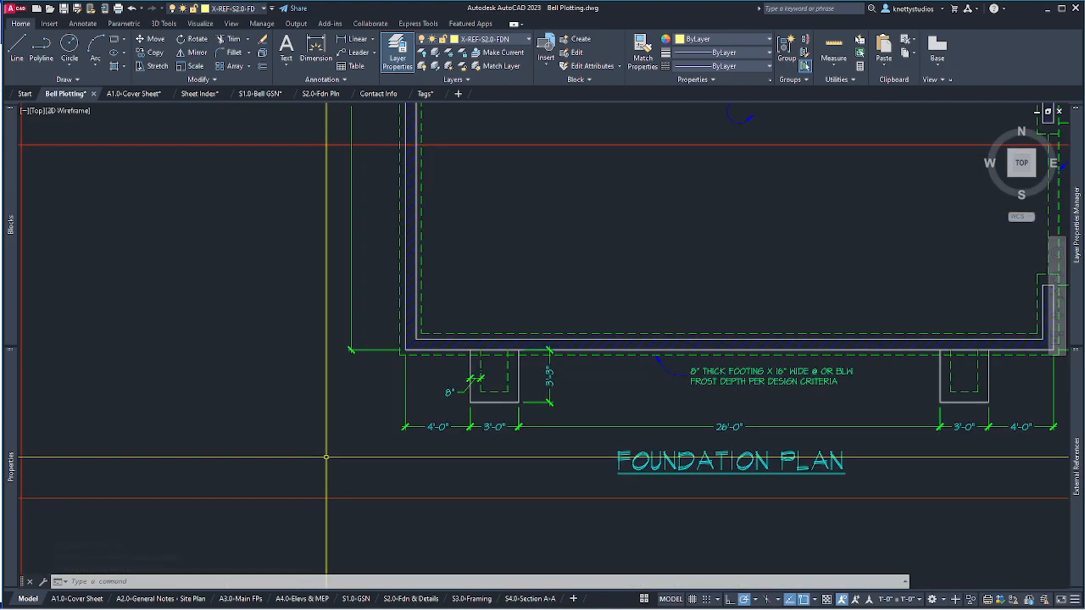
pyautogui.click(512, 41)
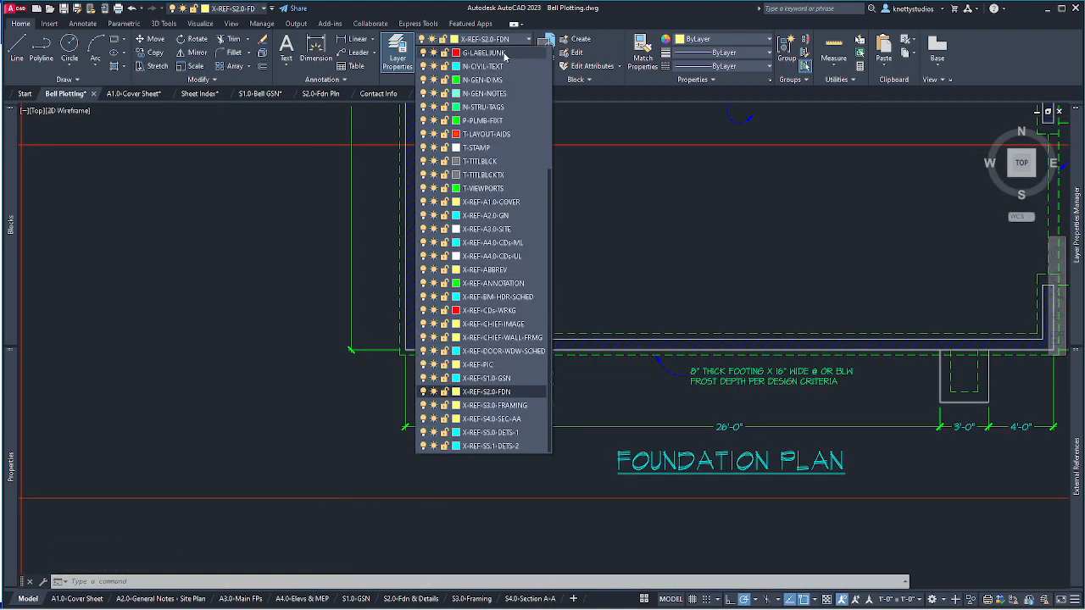
pyautogui.click(504, 54)
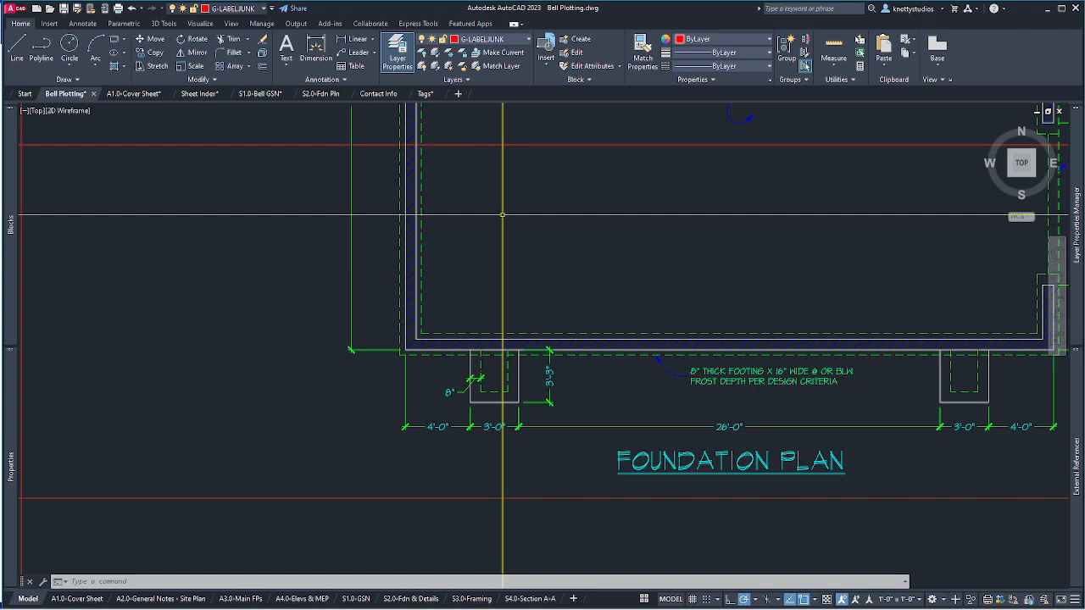
# Draw vertical construction lines through the foundation wall corner and the roof framing corner.
pyautogui.write('l')
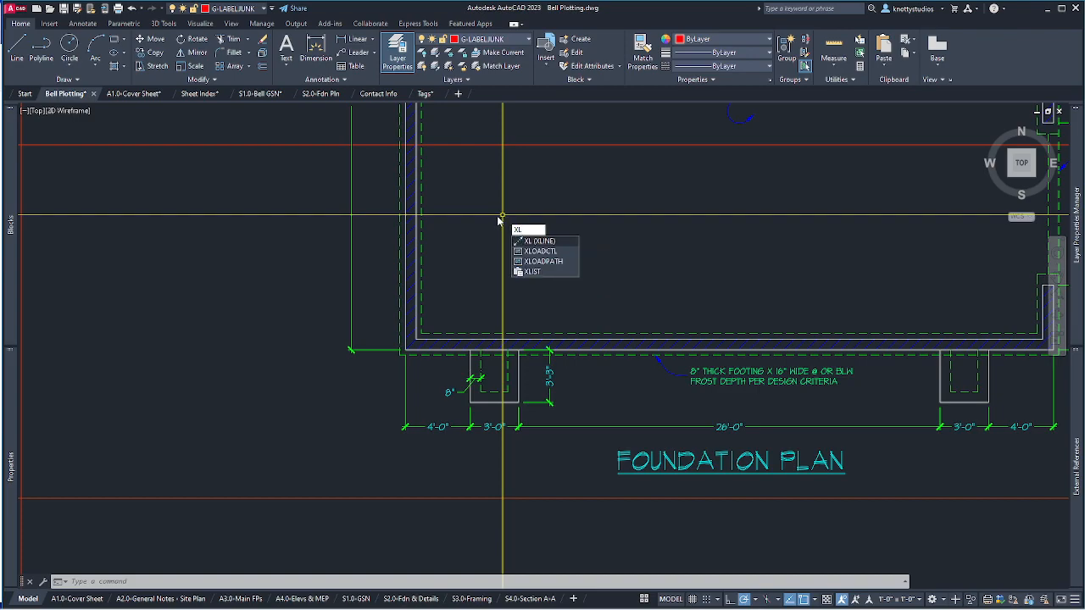
pyautogui.press('Return')
pyautogui.write('v')
pyautogui.press('Return')
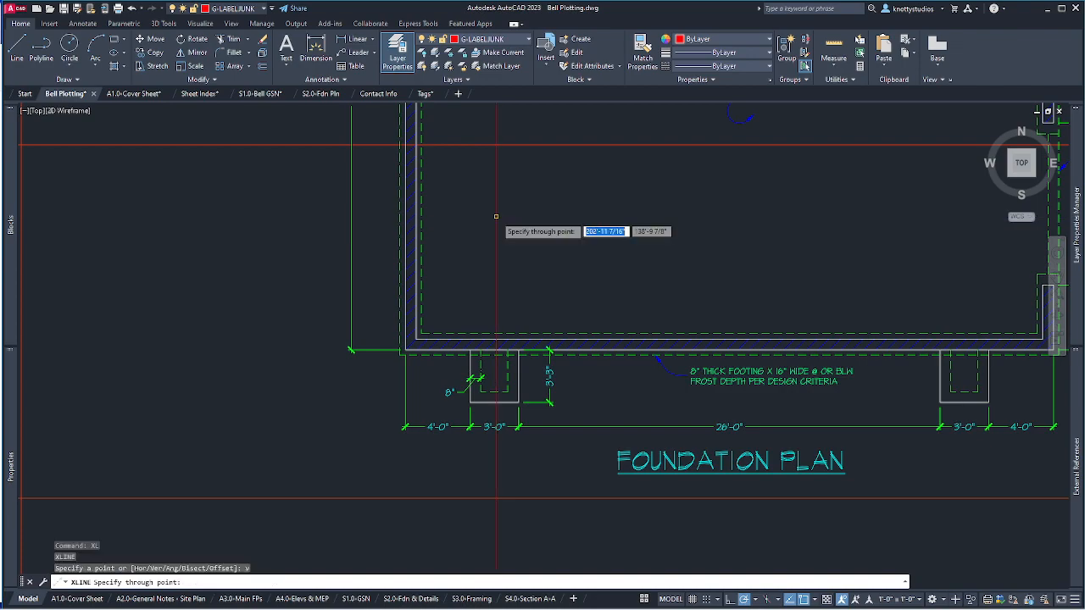
pyautogui.click(405, 349)
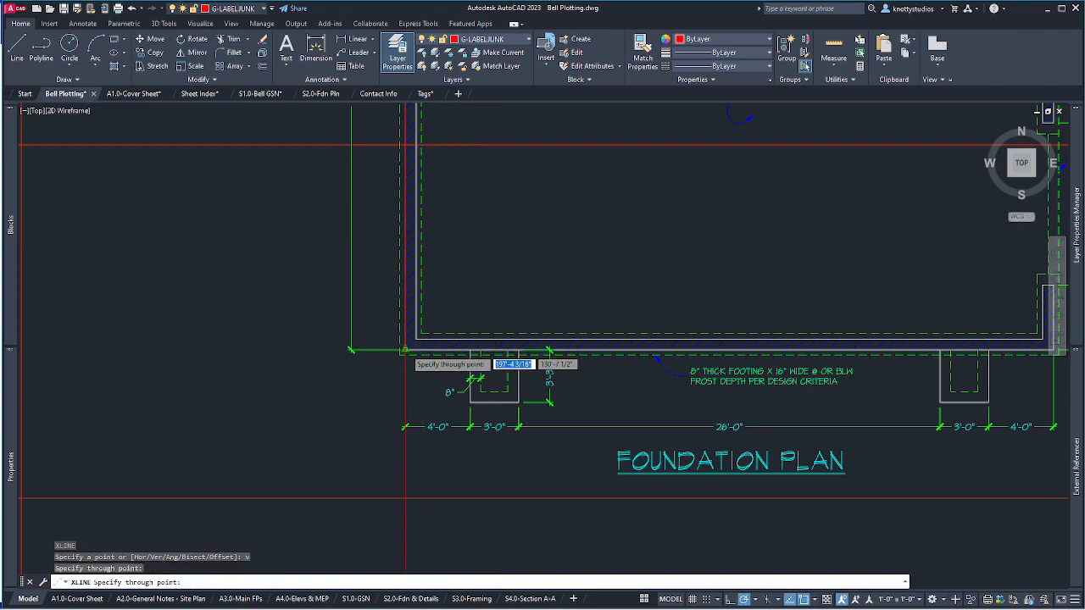
pyautogui.scroll(-5, 405, 351)
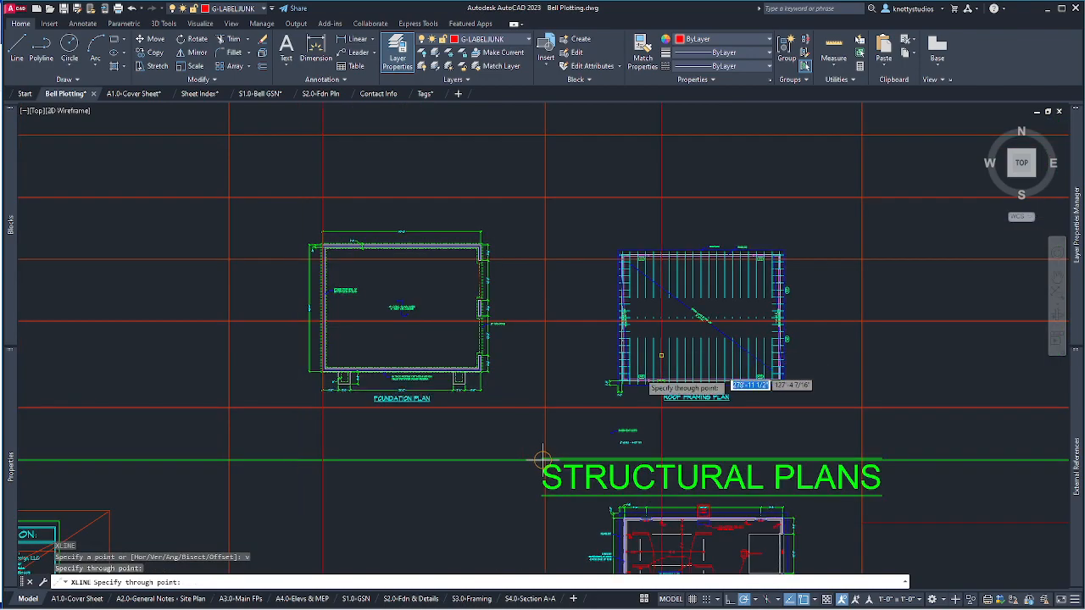
pyautogui.scroll(5, 615, 385)
pyautogui.scroll(2, 615, 385)
pyautogui.click(694, 338)
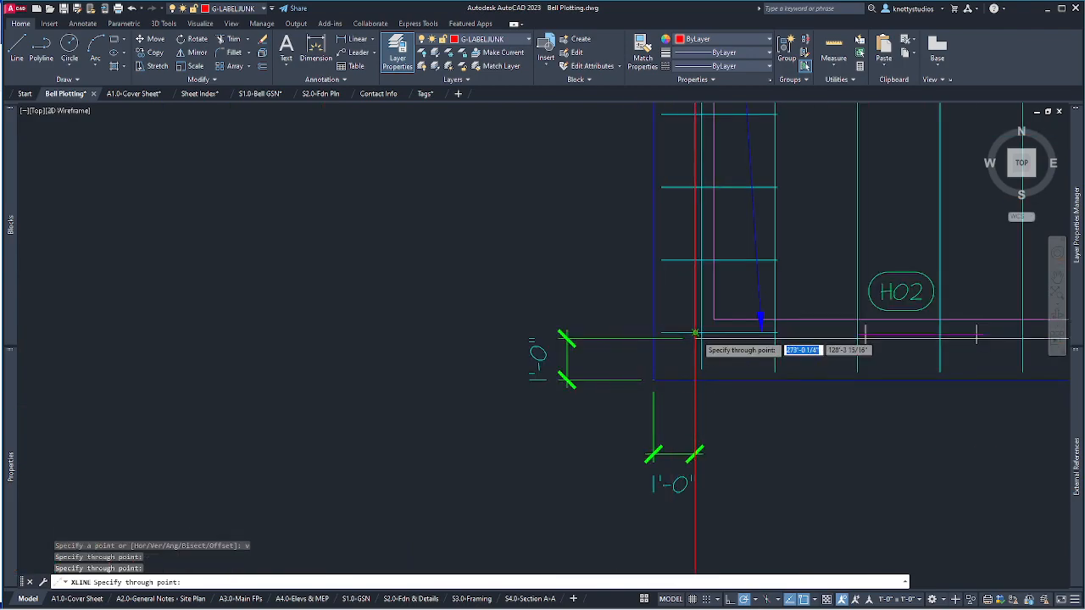
pyautogui.scroll(5, 691, 332)
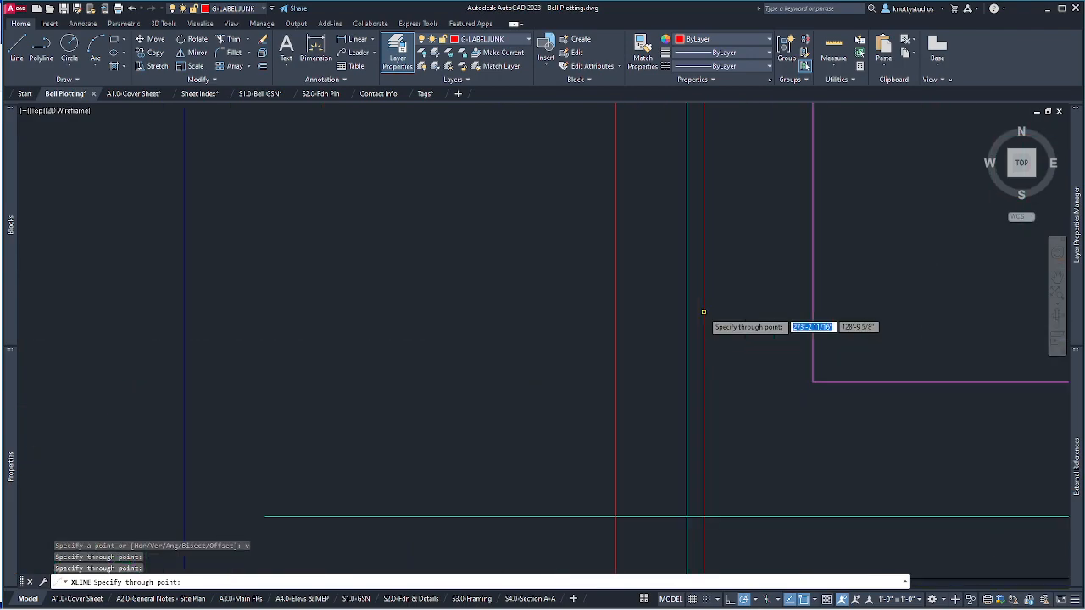
pyautogui.press('Return')
pyautogui.scroll(-6, 492, 447)
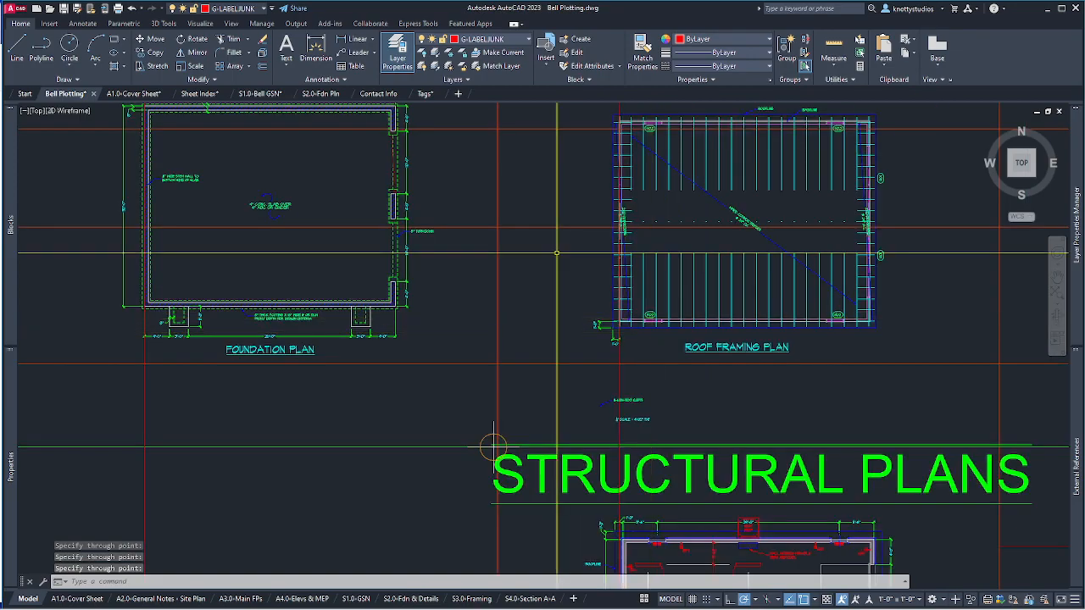
# Save the drawing, then start and cancel a VISRETAIN change.
pyautogui.scroll(-2, 625, 394)
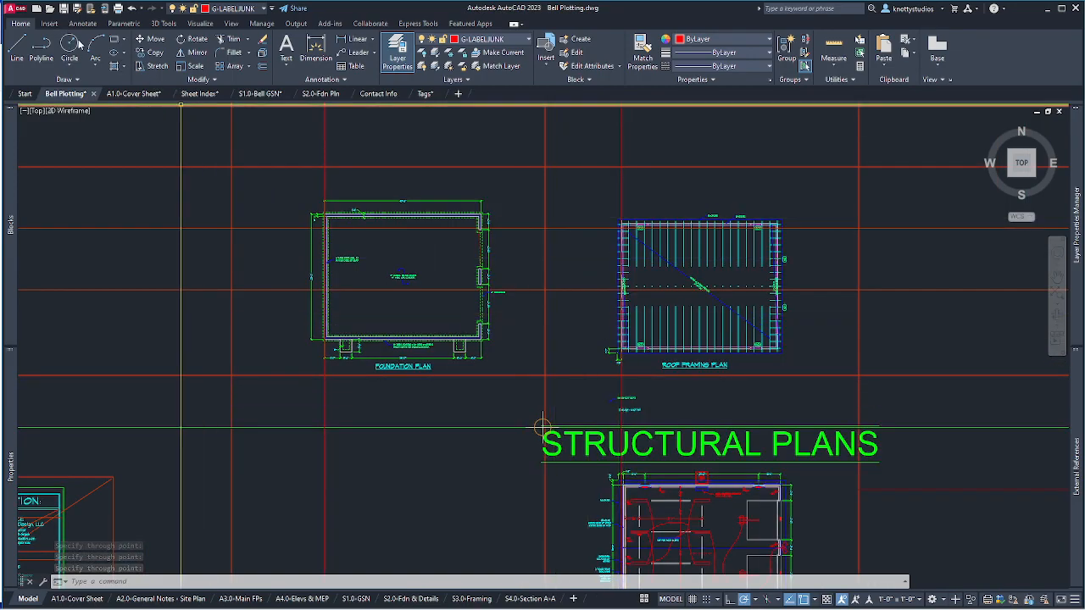
pyautogui.hotkey('ctrl', 's')
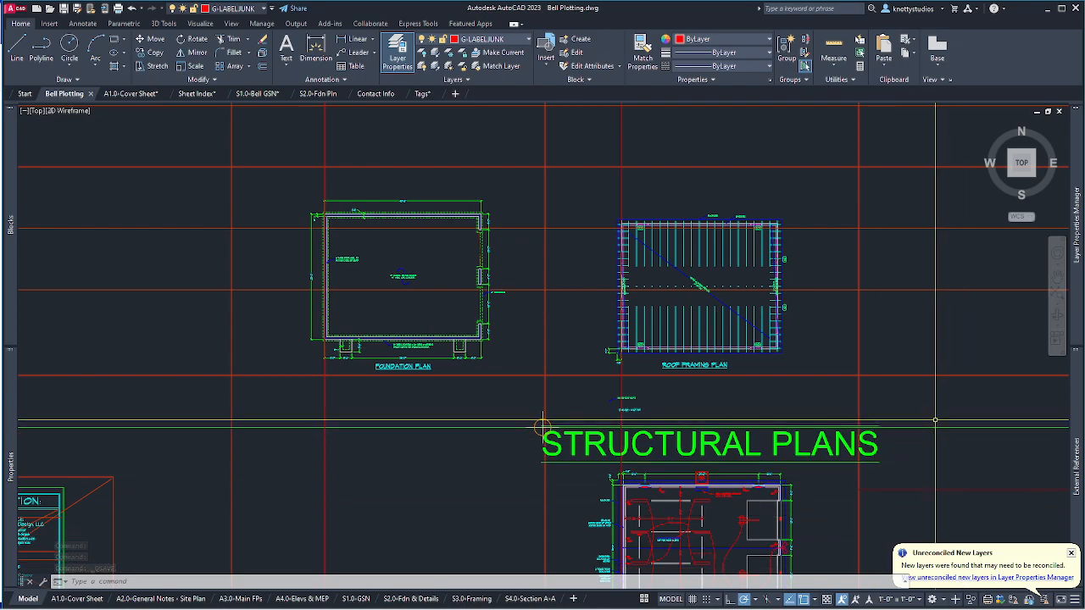
pyautogui.write('r')
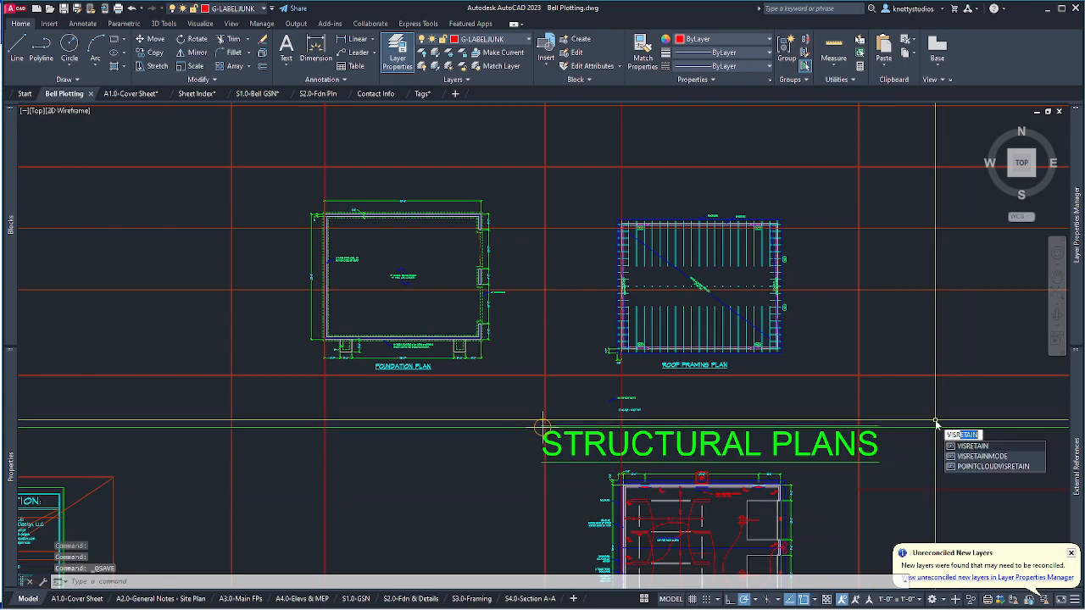
pyautogui.click(974, 446)
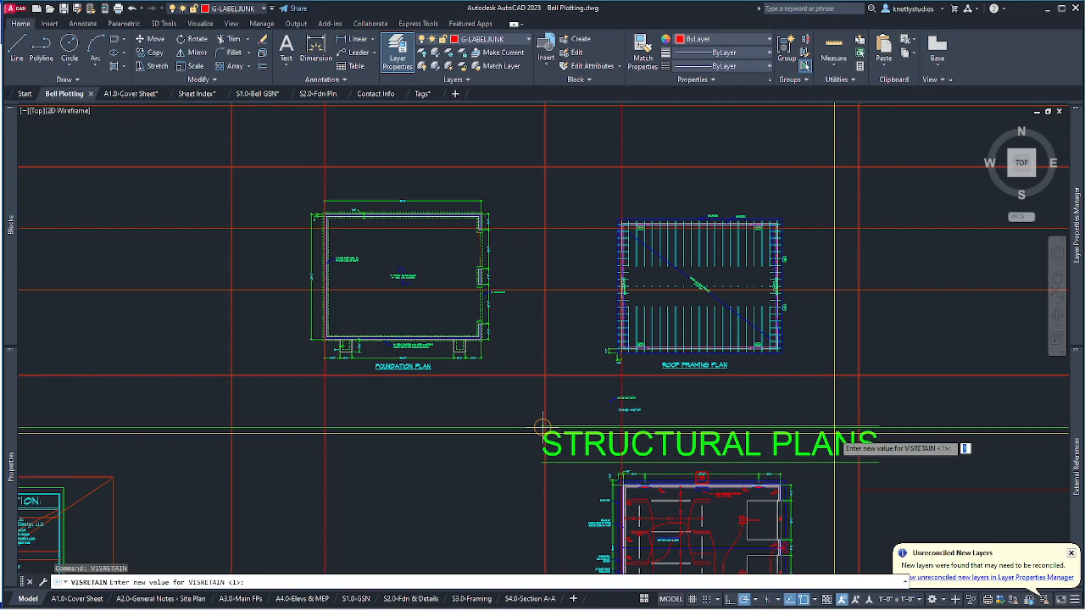
pyautogui.press('Escape')
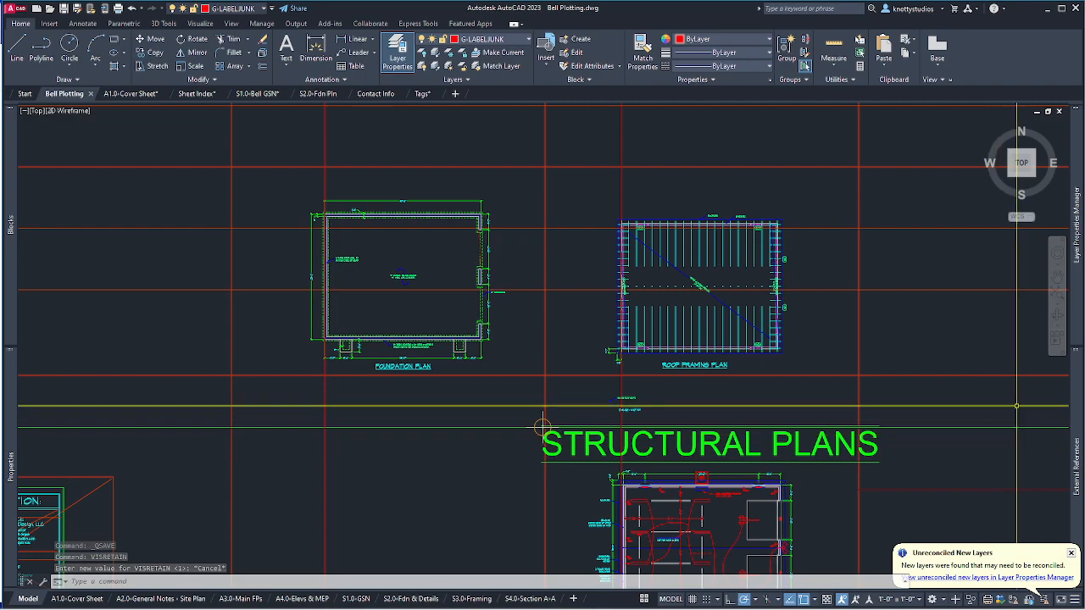
# Return to the external references list to review the attached xrefs.
pyautogui.moveTo(1071, 409)
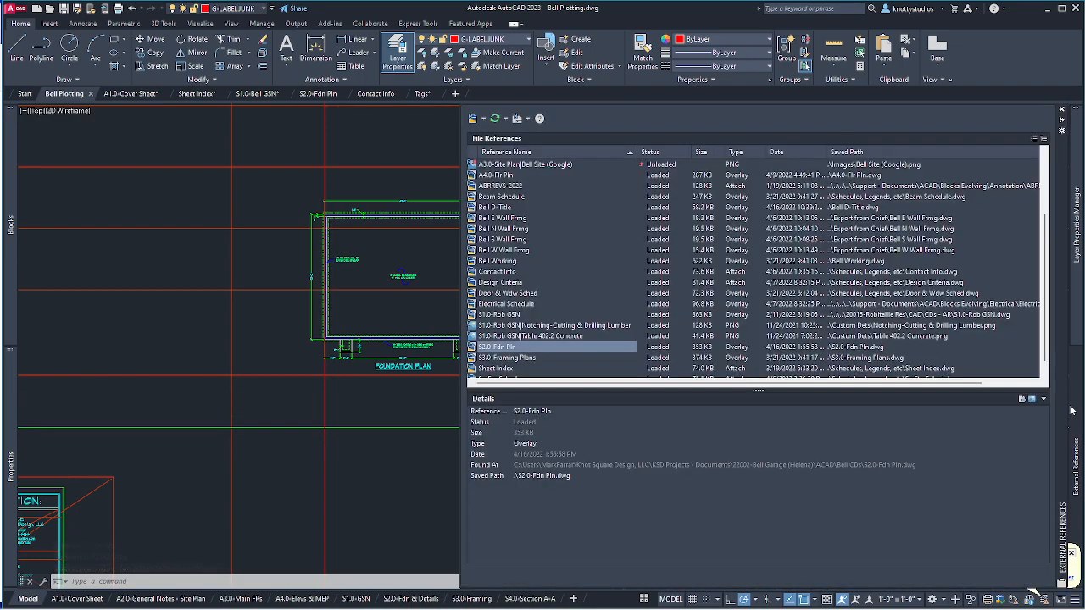
pyautogui.moveTo(1071, 318)
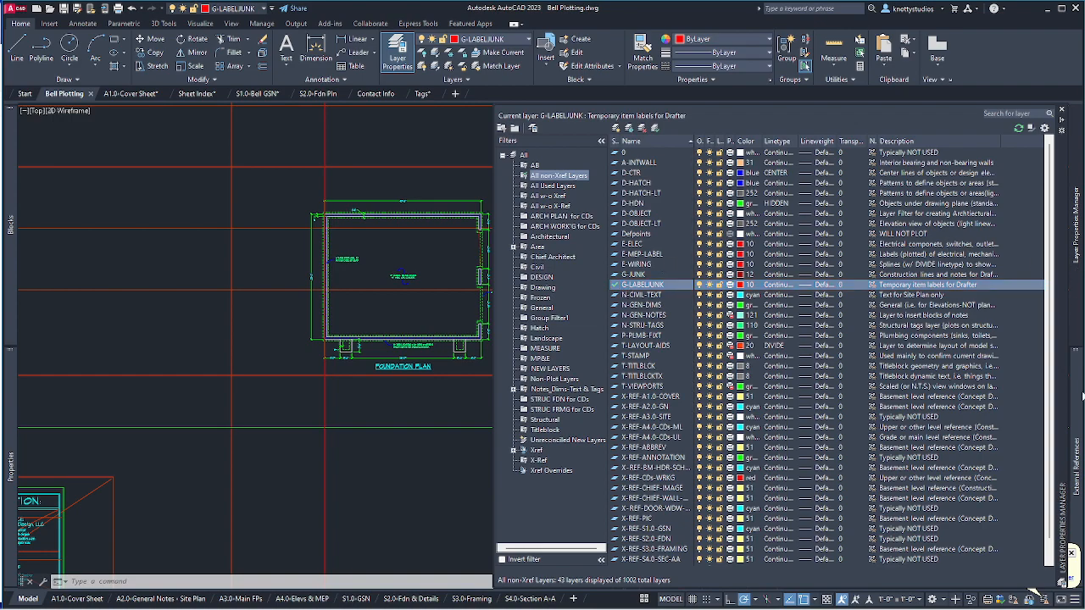
pyautogui.click(1077, 462)
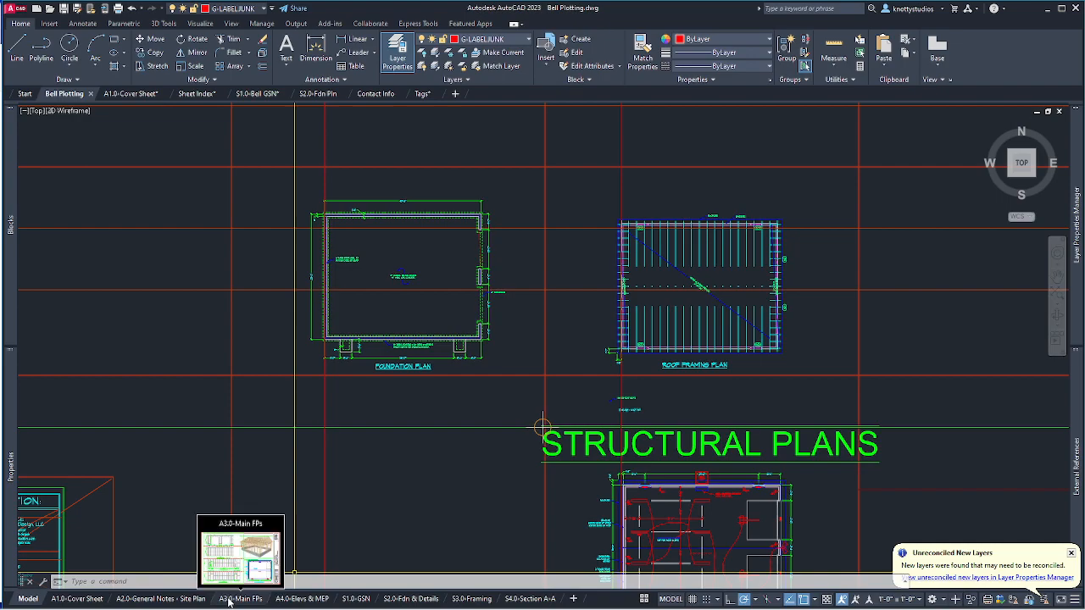
# On the S2.0-Fdn & Details sheet, draw a vertical construction line at the foundation plan's left edge.
pyautogui.click(404, 600)
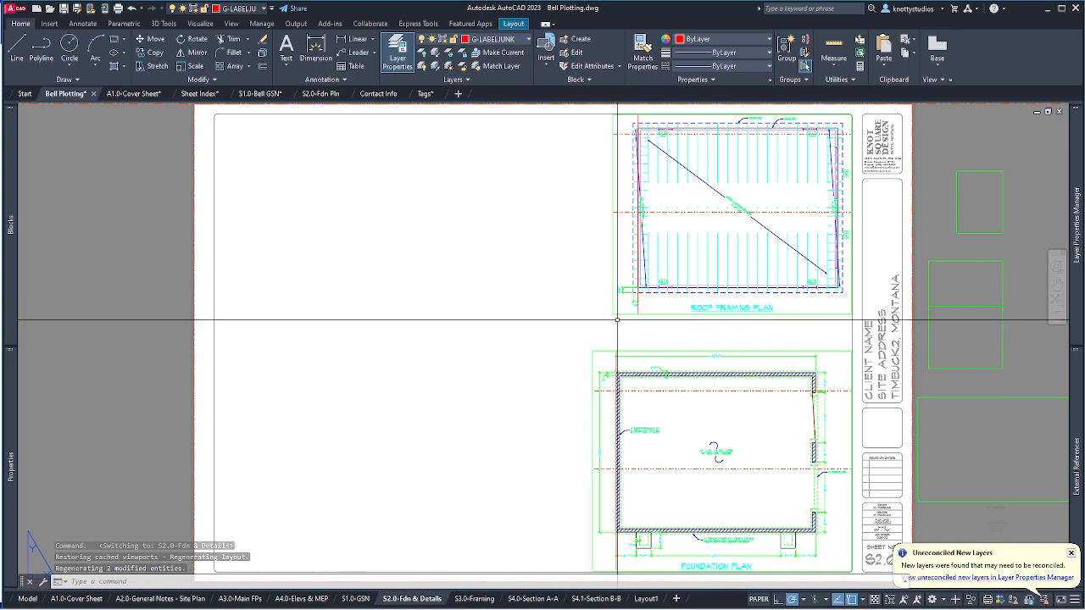
pyautogui.scroll(2, 620, 320)
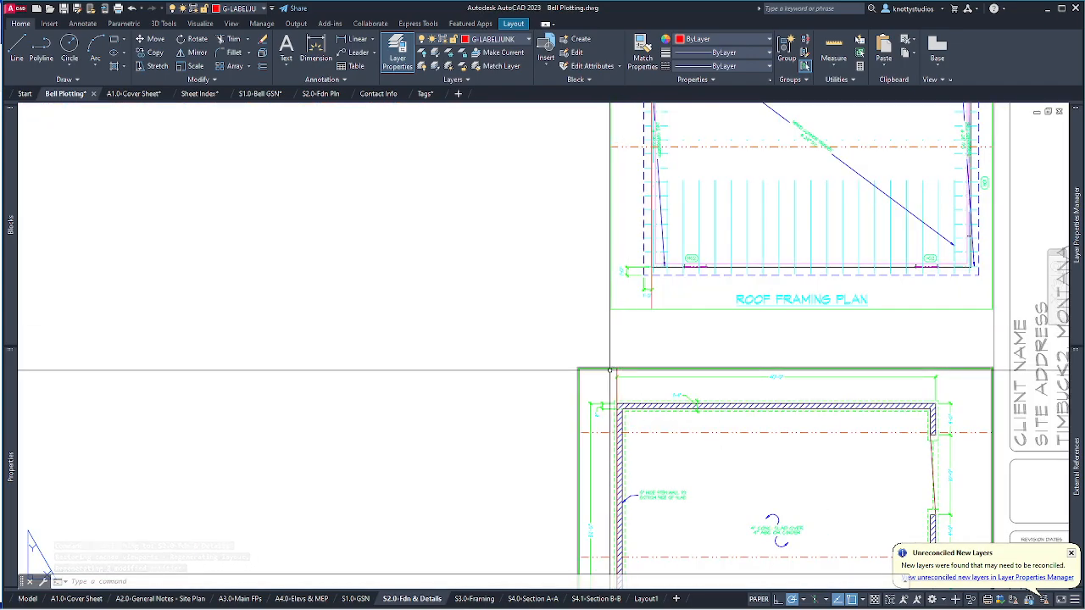
pyautogui.write('l')
pyautogui.press('Return')
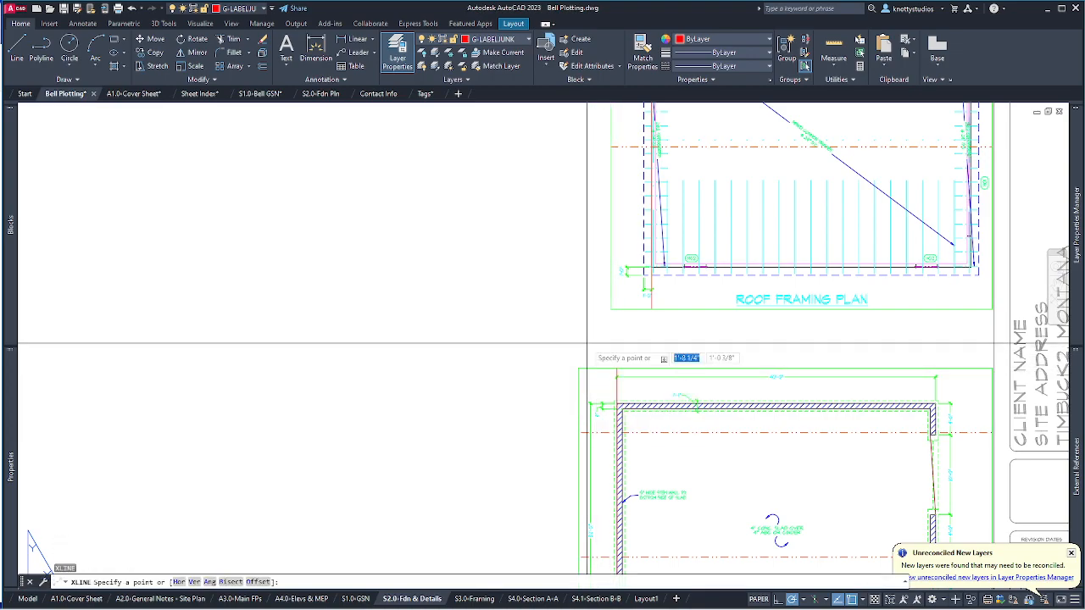
pyautogui.write('v')
pyautogui.press('Return')
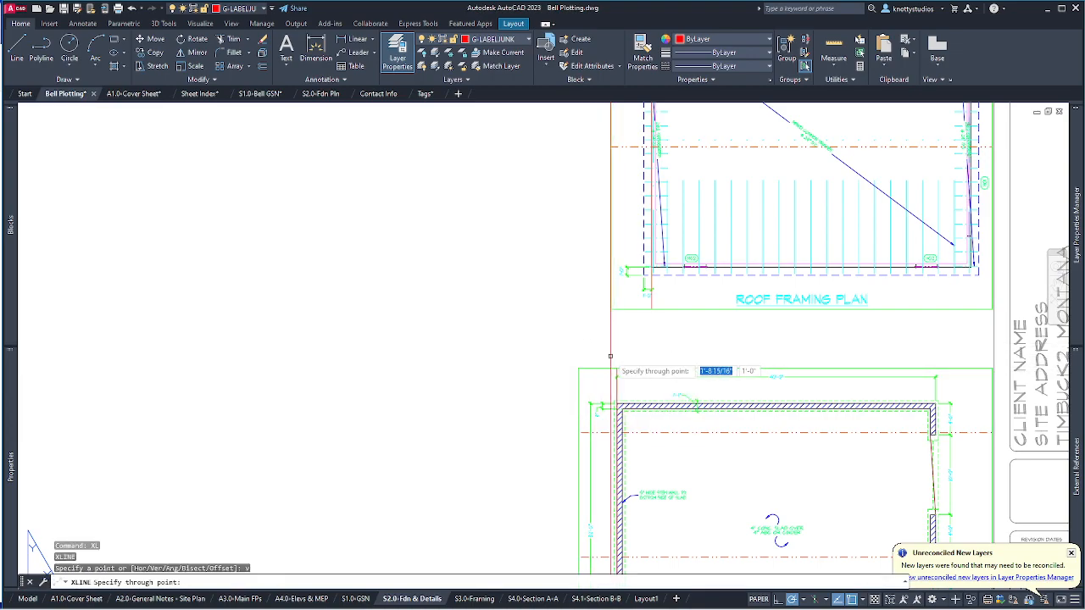
pyautogui.click(616, 374)
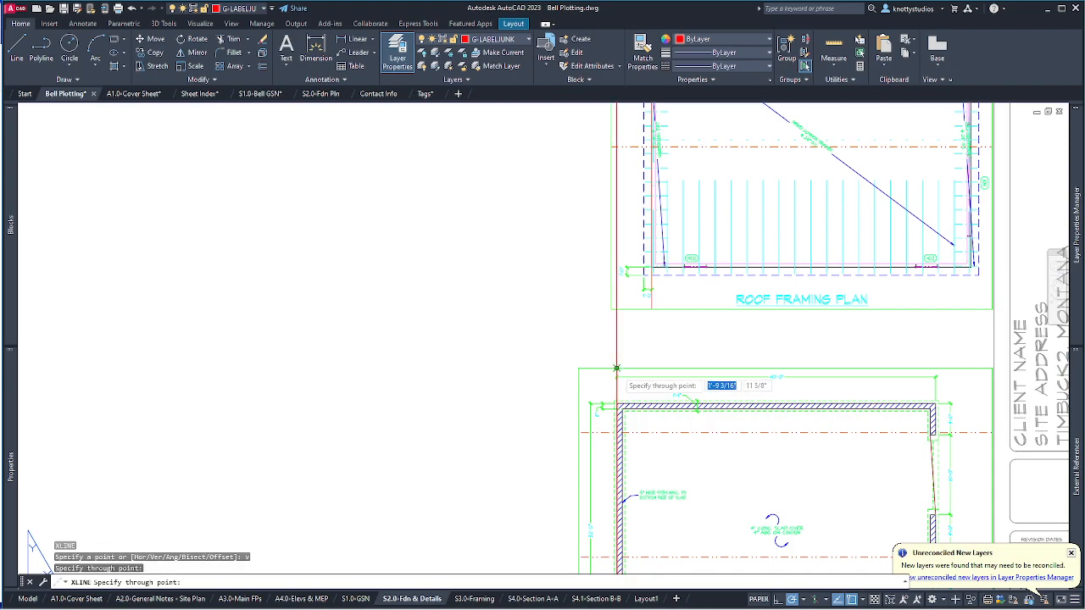
pyautogui.press('Return')
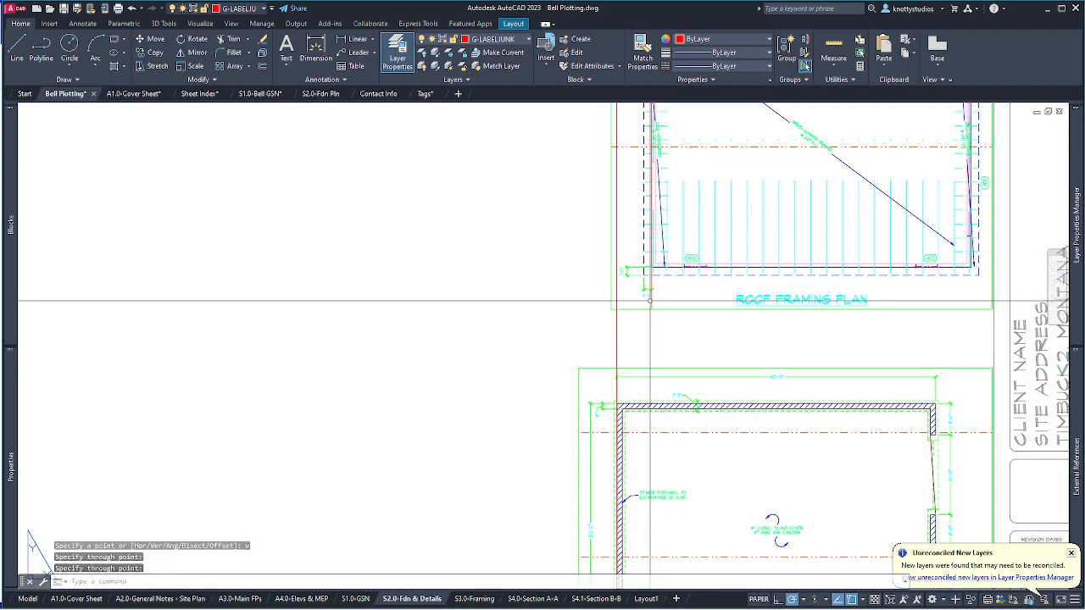
# Move the roof framing viewport left so it lands perpendicular to the red line.
pyautogui.write('m')
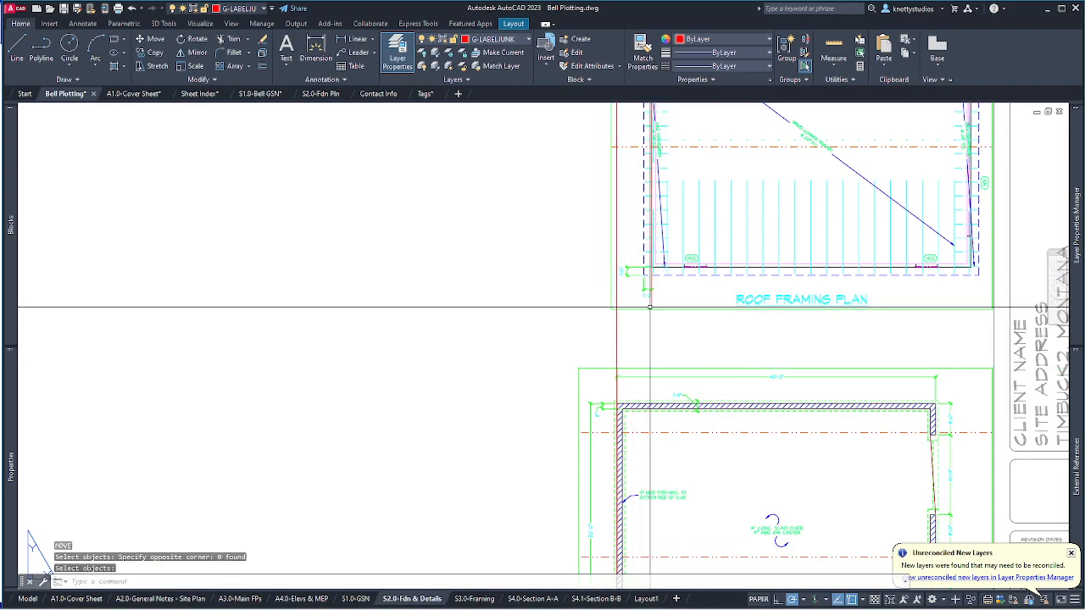
pyautogui.press('Return')
pyautogui.click(672, 302)
pyautogui.click(649, 314)
pyautogui.press('Return')
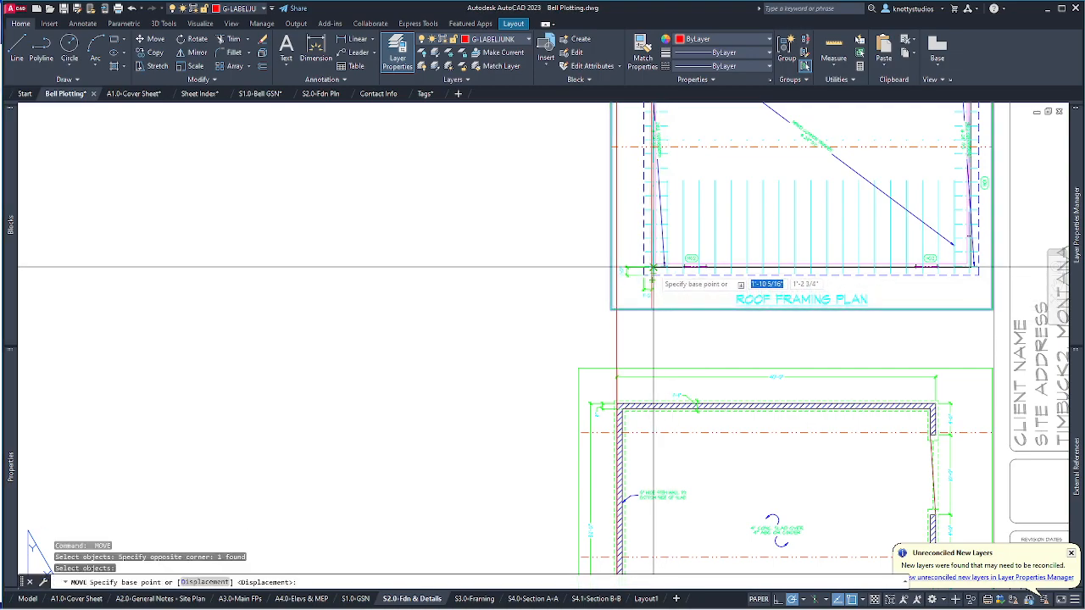
pyautogui.scroll(6, 652, 270)
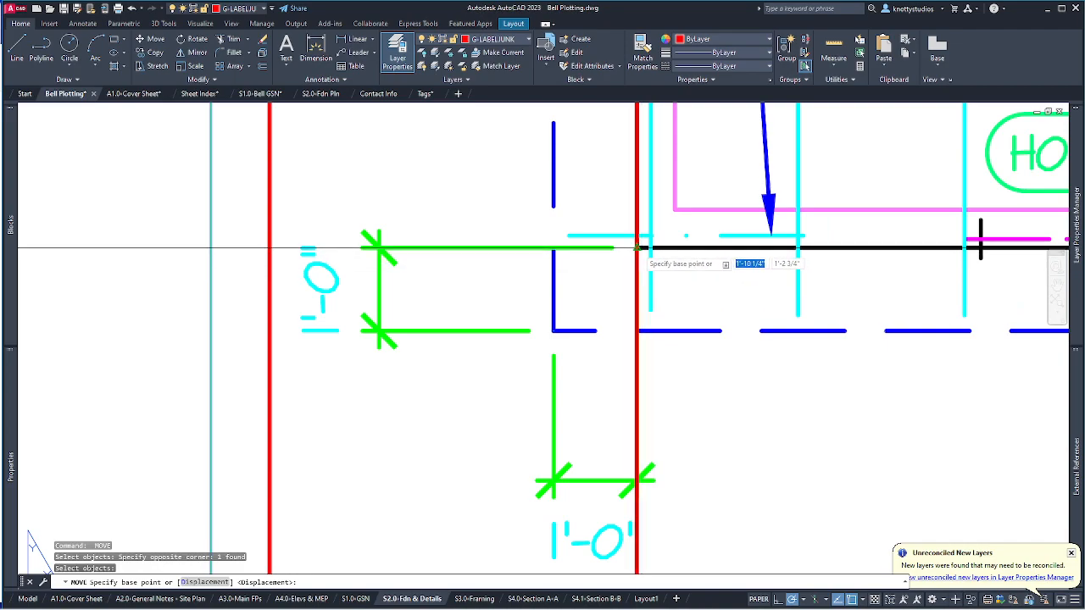
pyautogui.click(638, 248)
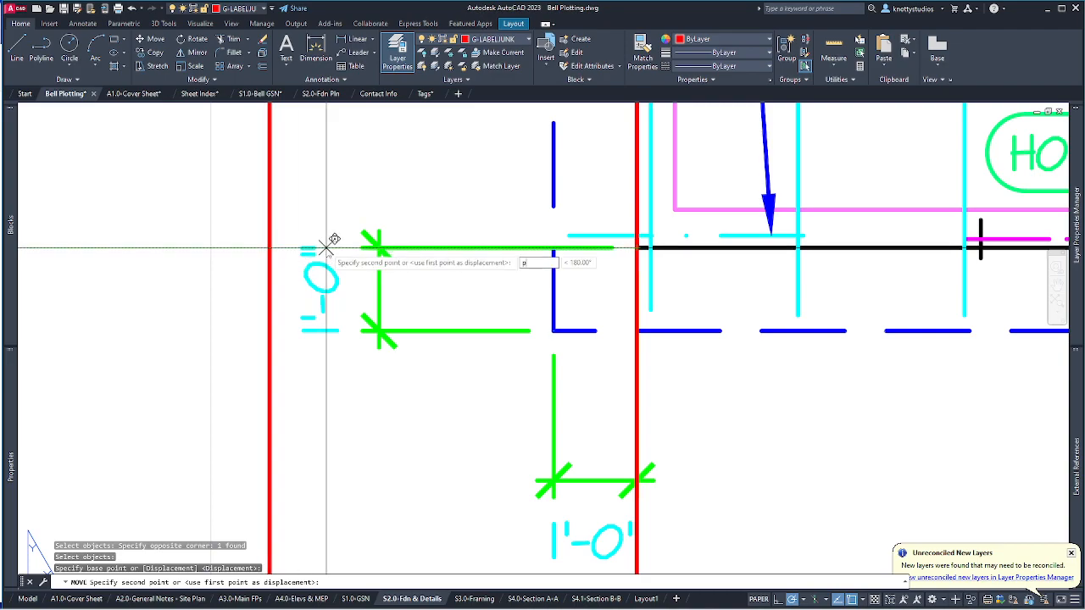
pyautogui.press('Return')
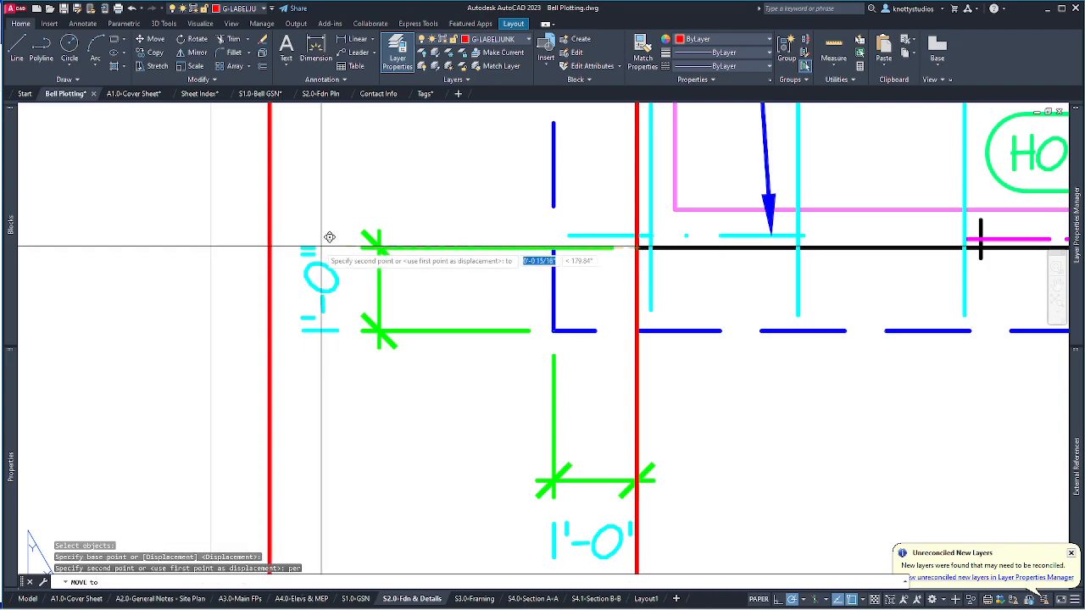
pyautogui.click(274, 236)
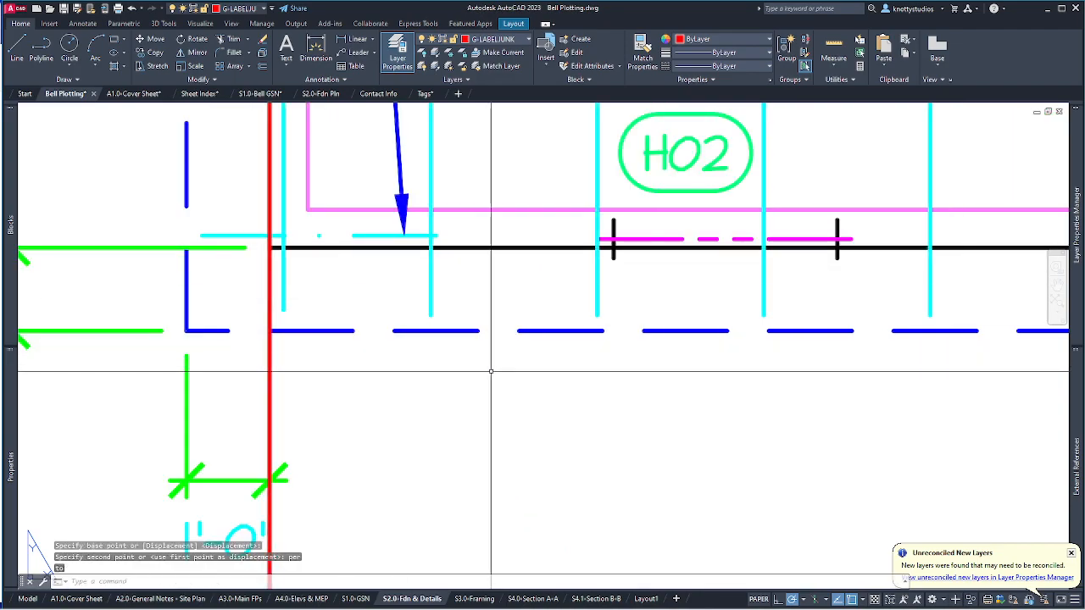
pyautogui.scroll(-10, 494, 366)
pyautogui.write('e')
pyautogui.press('Return')
# Window-erase the stray object, then zoom extents to show the whole S2.0 sheet.
pyautogui.click(526, 229)
pyautogui.click(462, 254)
pyautogui.press('Return')
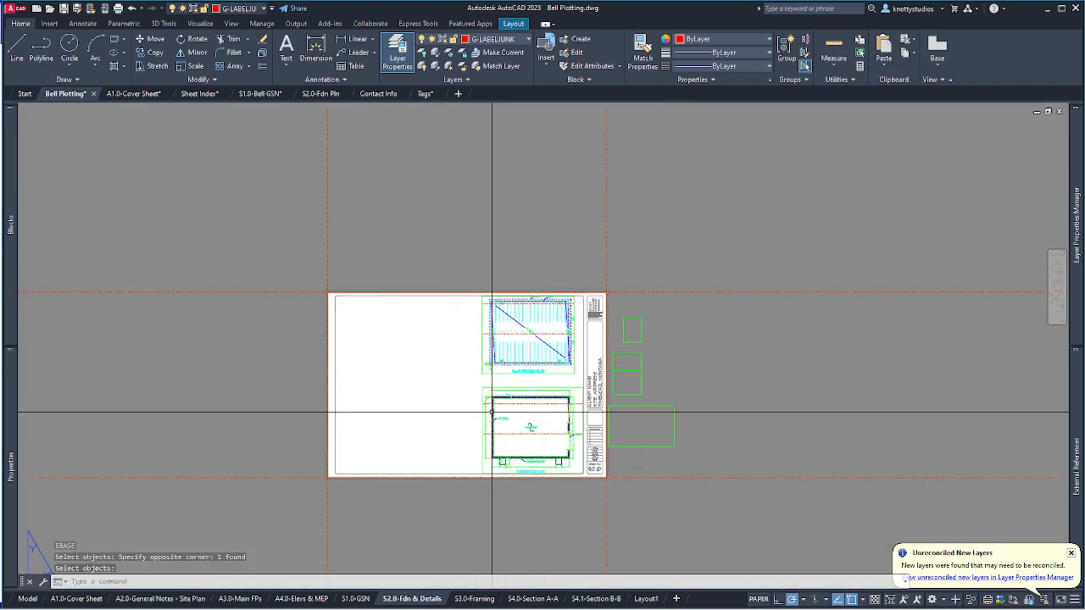
pyautogui.scroll(2, 407, 413)
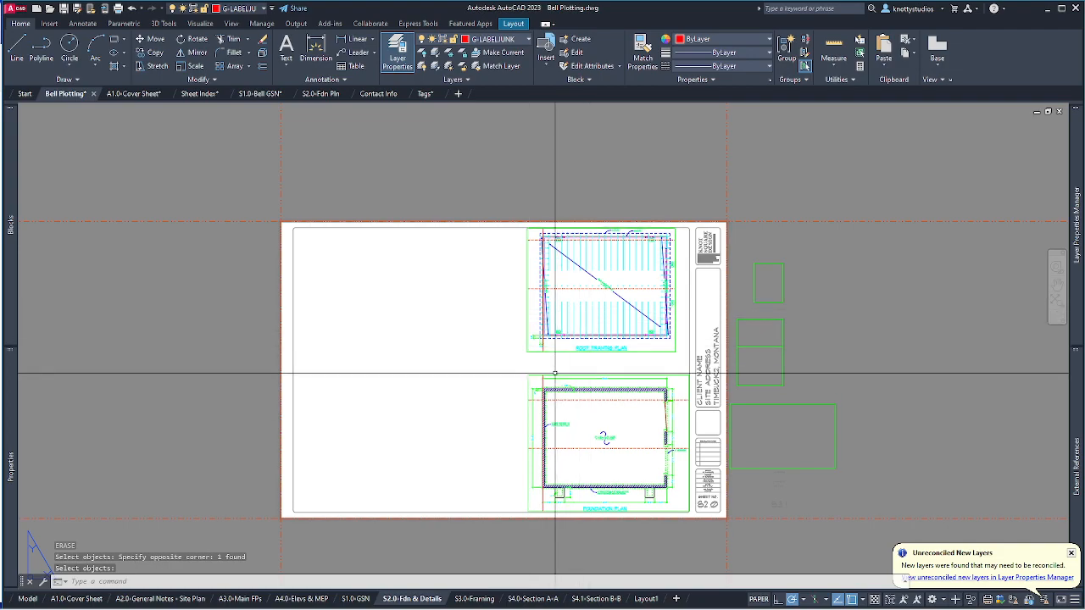
pyautogui.scroll(6, 517, 391)
pyautogui.scroll(-8, 679, 313)
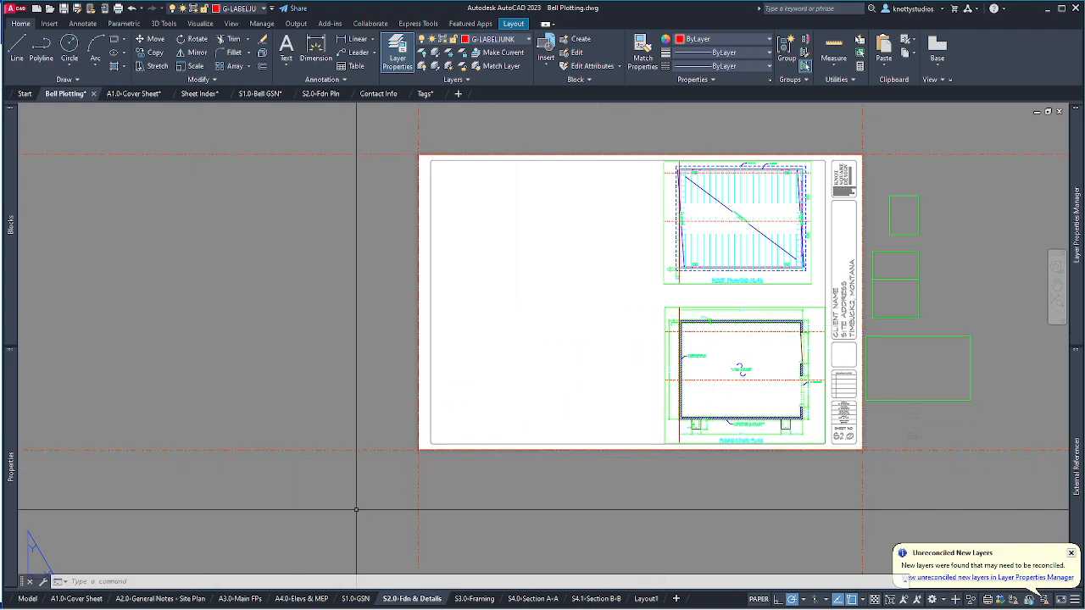
pyautogui.middleClick(502, 384)
pyautogui.middleClick(502, 384)
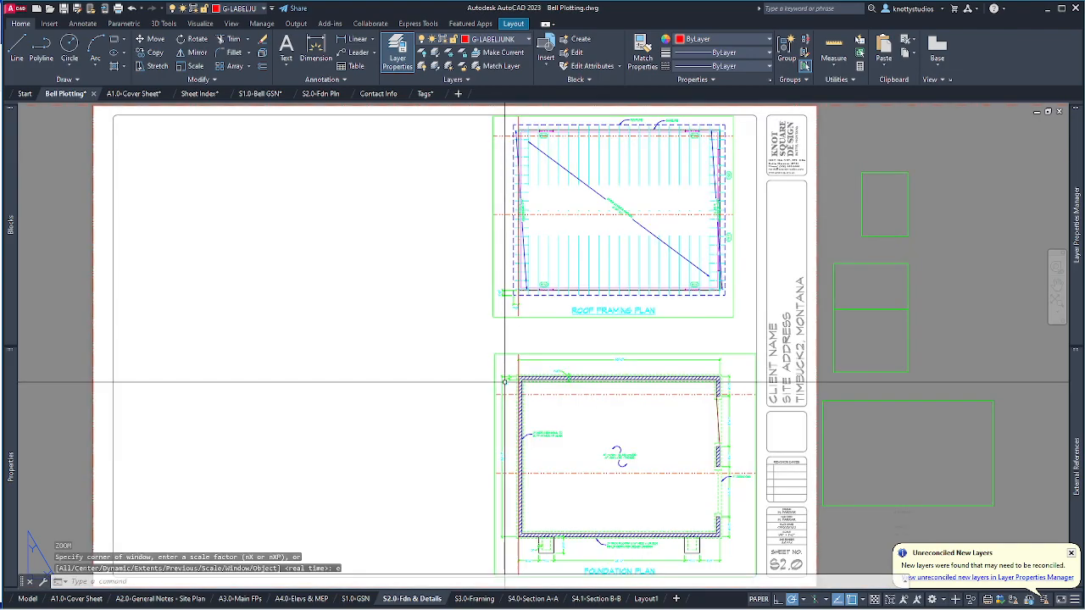
# Move the right-hand viewport rectangle onto the sheet's empty left side.
pyautogui.write('m')
pyautogui.press('Return')
pyautogui.click(975, 441)
pyautogui.click(933, 399)
pyautogui.press('Return')
pyautogui.click(939, 414)
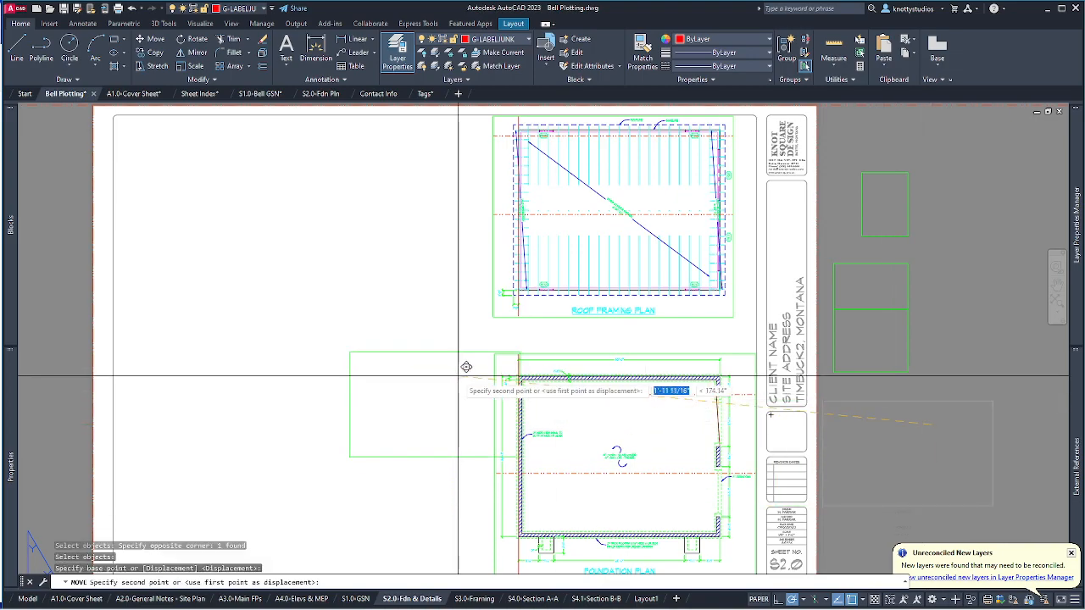
pyautogui.click(268, 236)
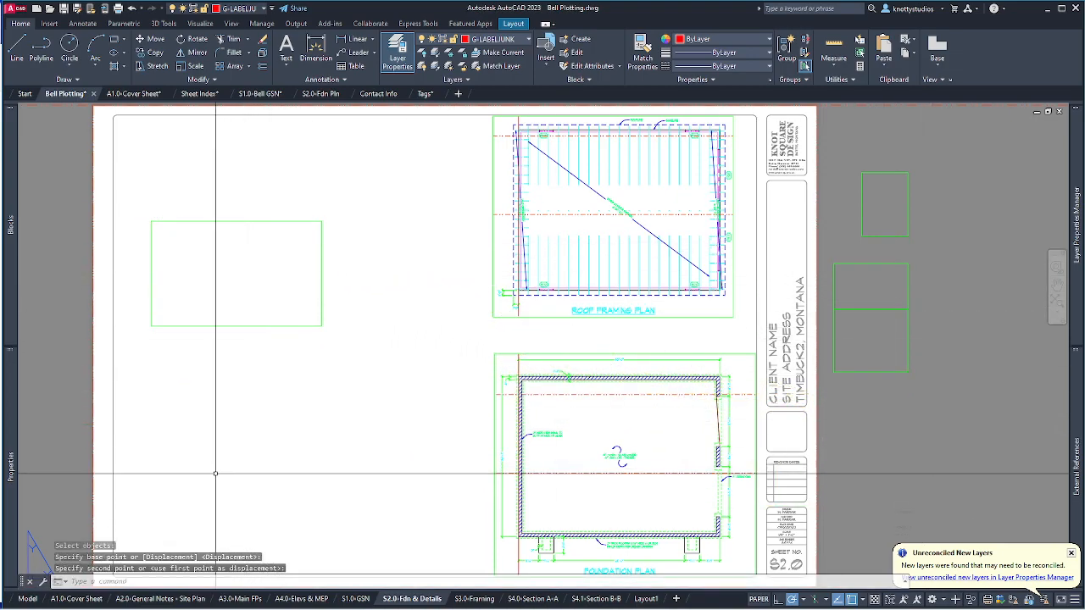
# Stretch the viewport's lower-right corner to enlarge it toward the bottom right.
pyautogui.click(321, 325)
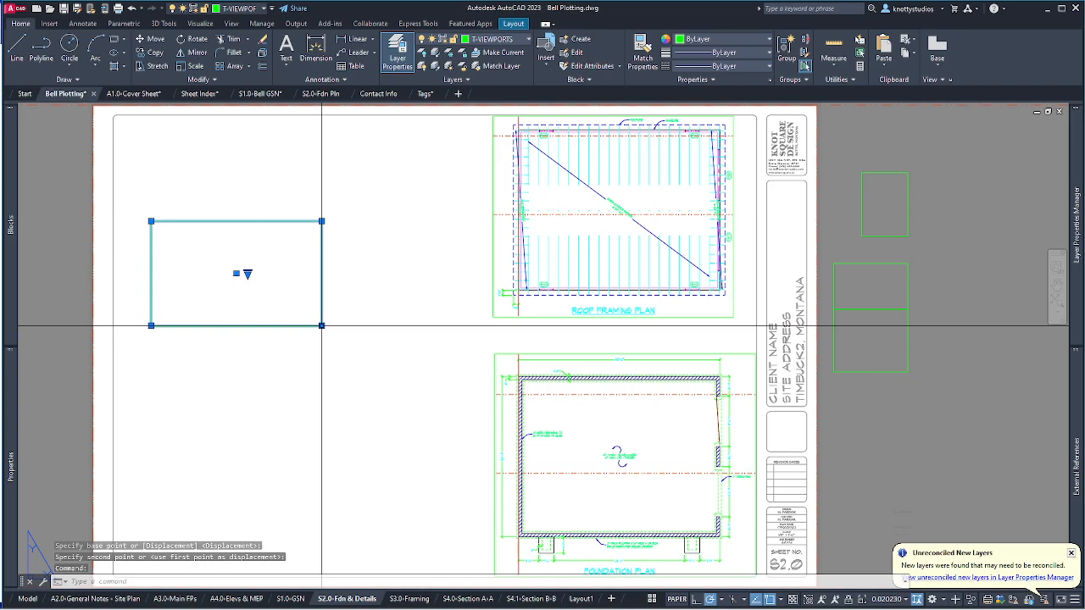
pyautogui.click(322, 325)
pyautogui.click(449, 476)
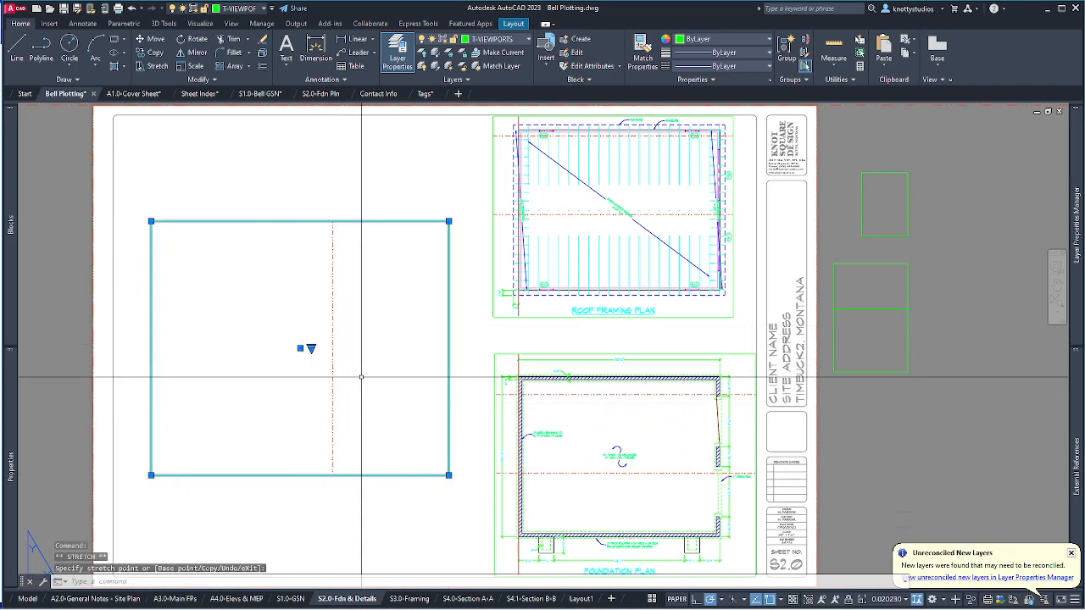
pyautogui.scroll(-2, 361, 356)
pyautogui.scroll(-1, 362, 356)
pyautogui.scroll(4, 361, 356)
pyautogui.click(363, 358)
pyautogui.scroll(-4, 364, 358)
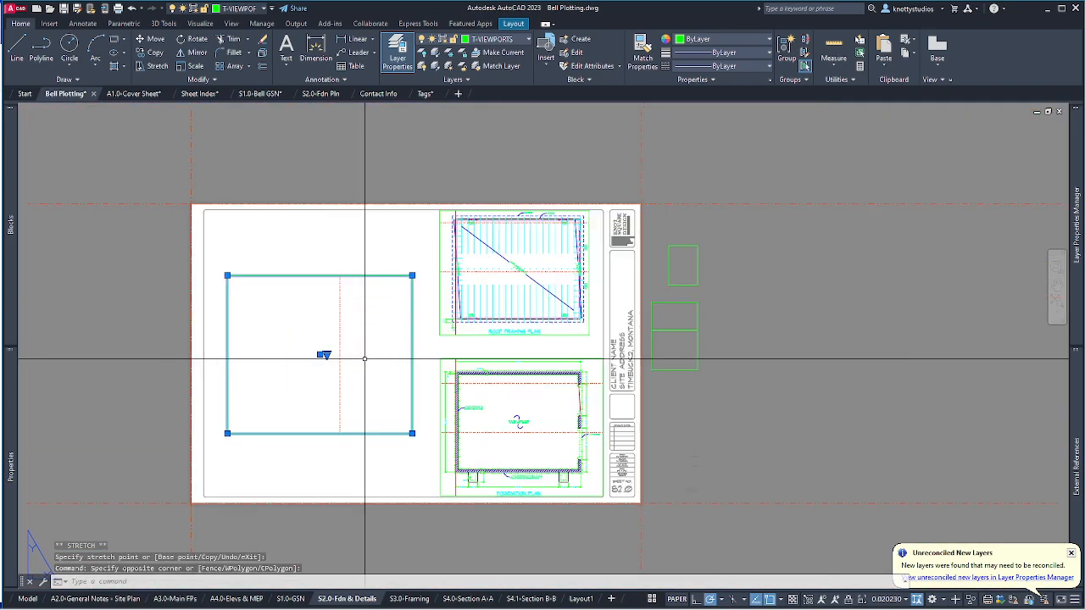
# Activate the left viewport, zoom to frame the model drawing, then return to paper space.
pyautogui.doubleClick(366, 357)
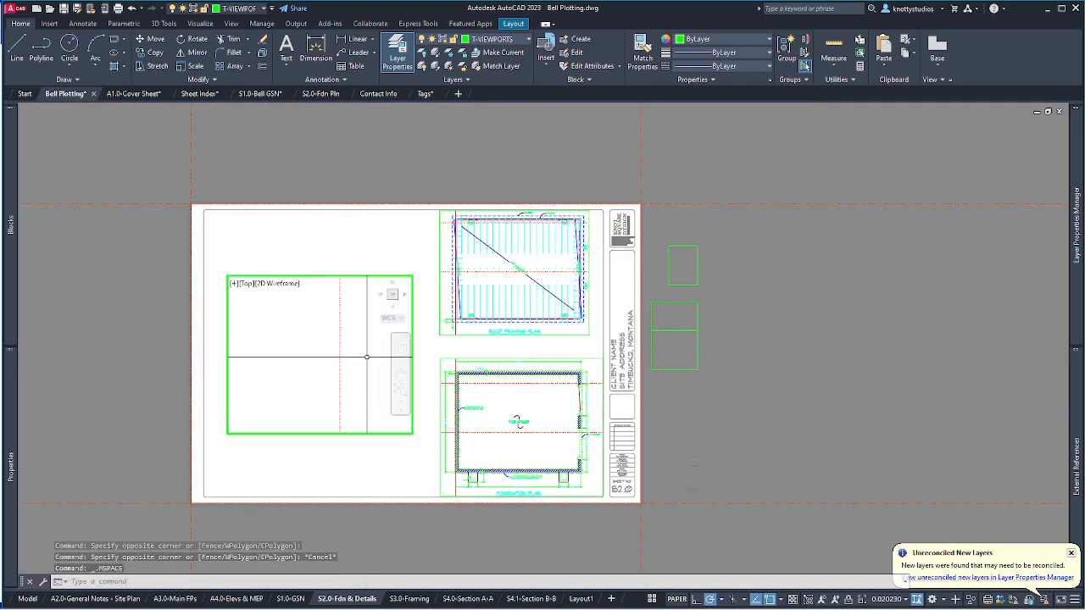
pyautogui.scroll(-5, 366, 357)
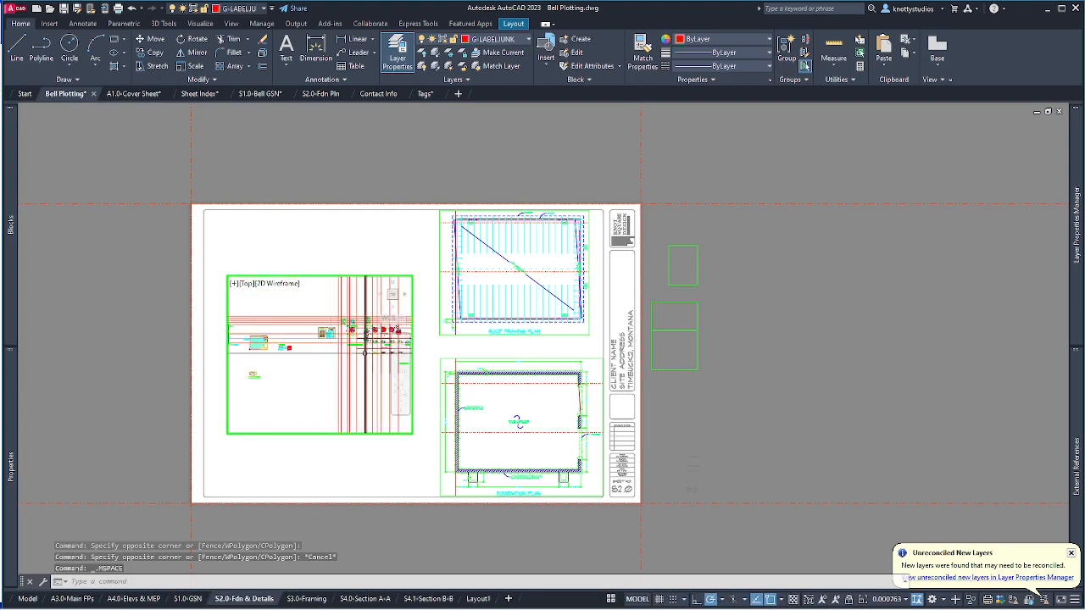
pyautogui.scroll(4, 330, 327)
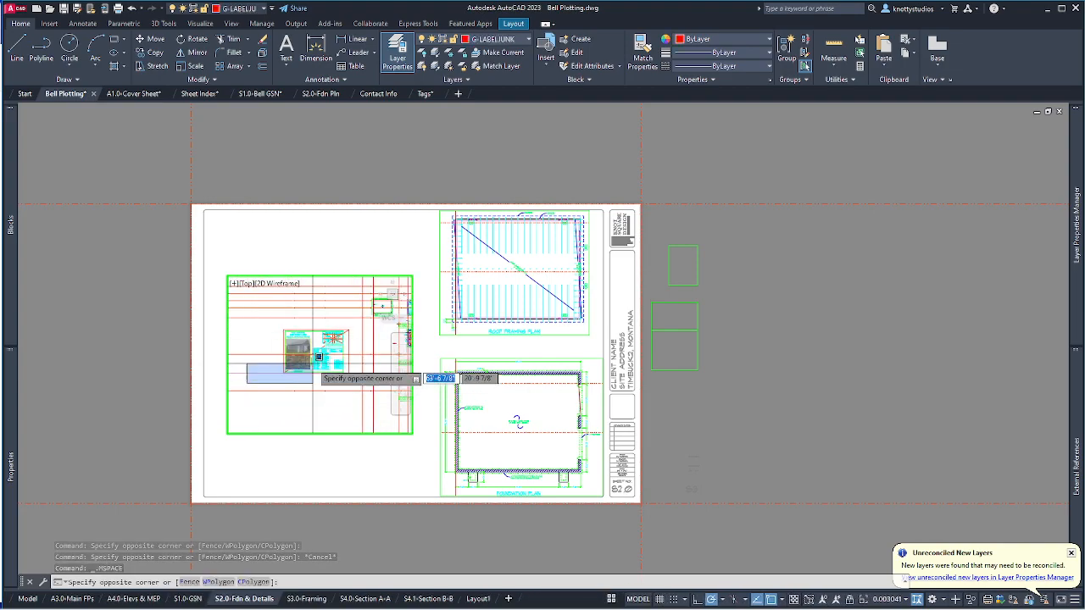
pyautogui.click(362, 362)
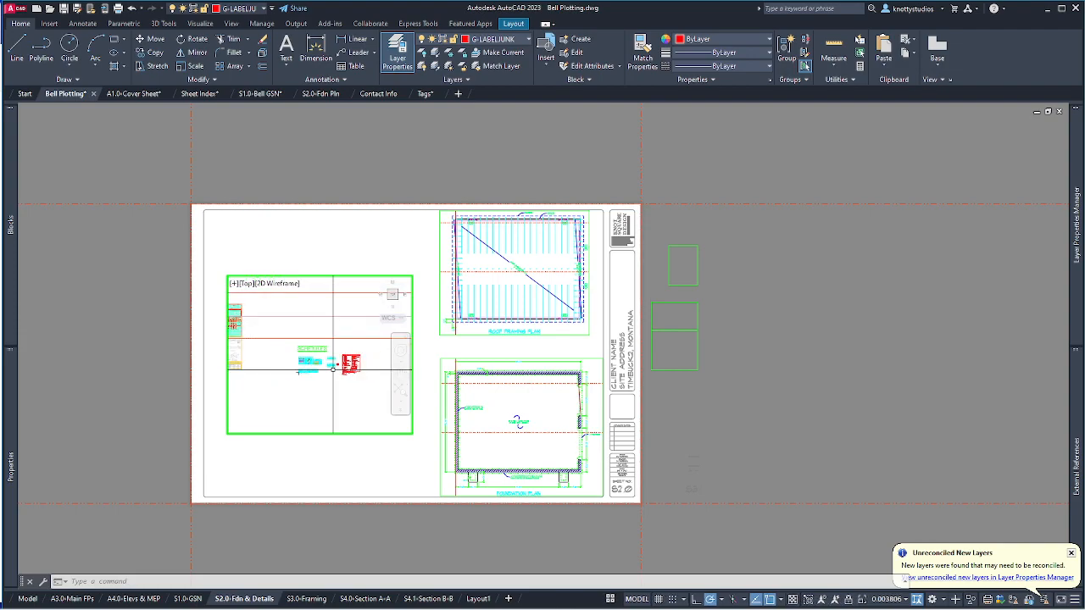
pyautogui.scroll(2, 327, 369)
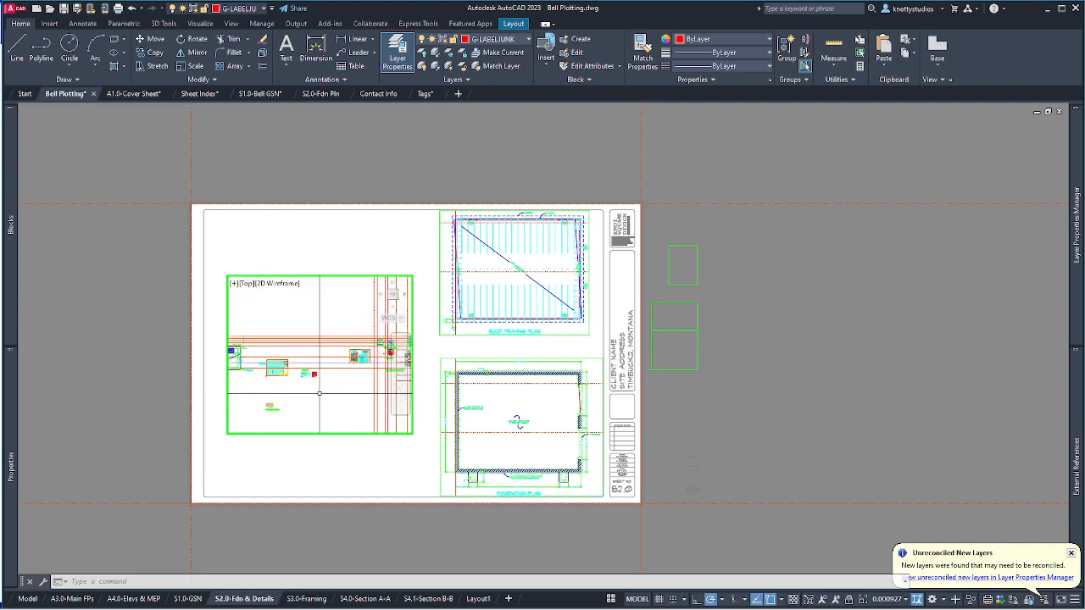
pyautogui.scroll(-2, 263, 370)
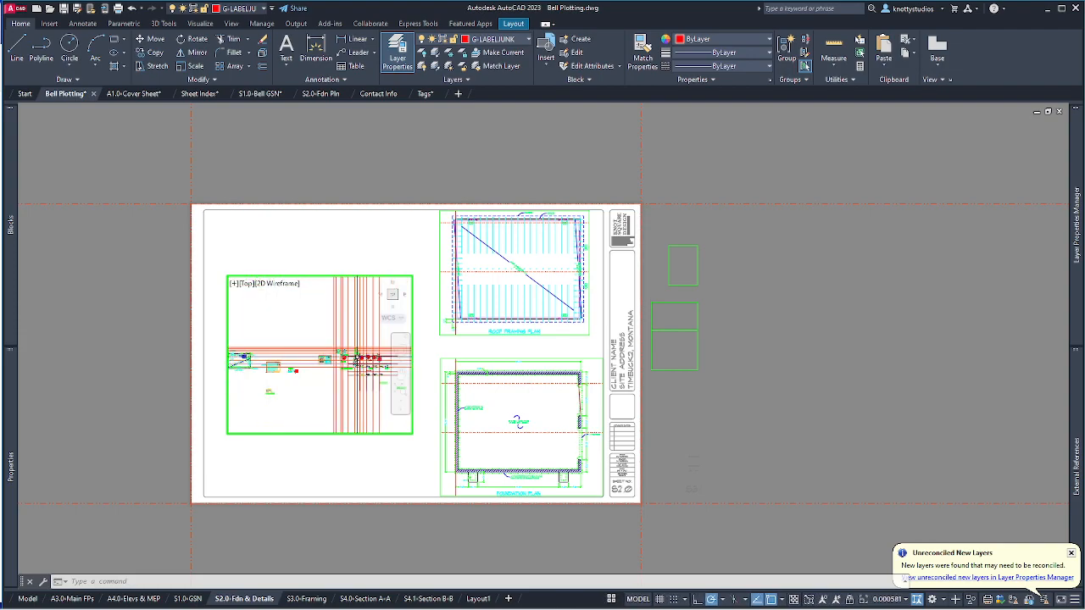
pyautogui.doubleClick(307, 239)
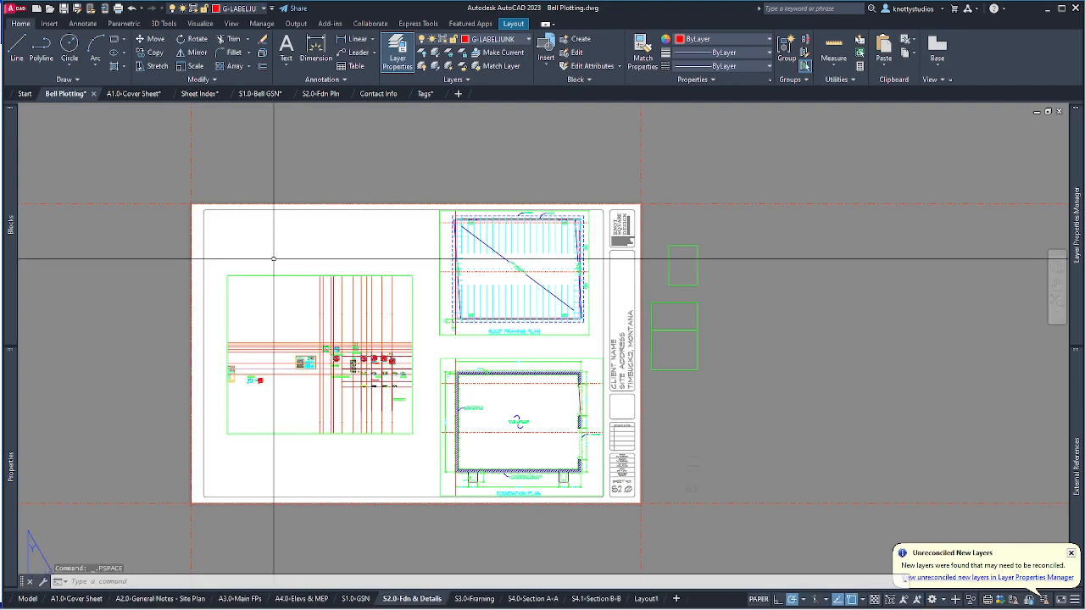
# Switch to model space and zoom around to find the FOUNDATION DETAILS label.
pyautogui.click(28, 599)
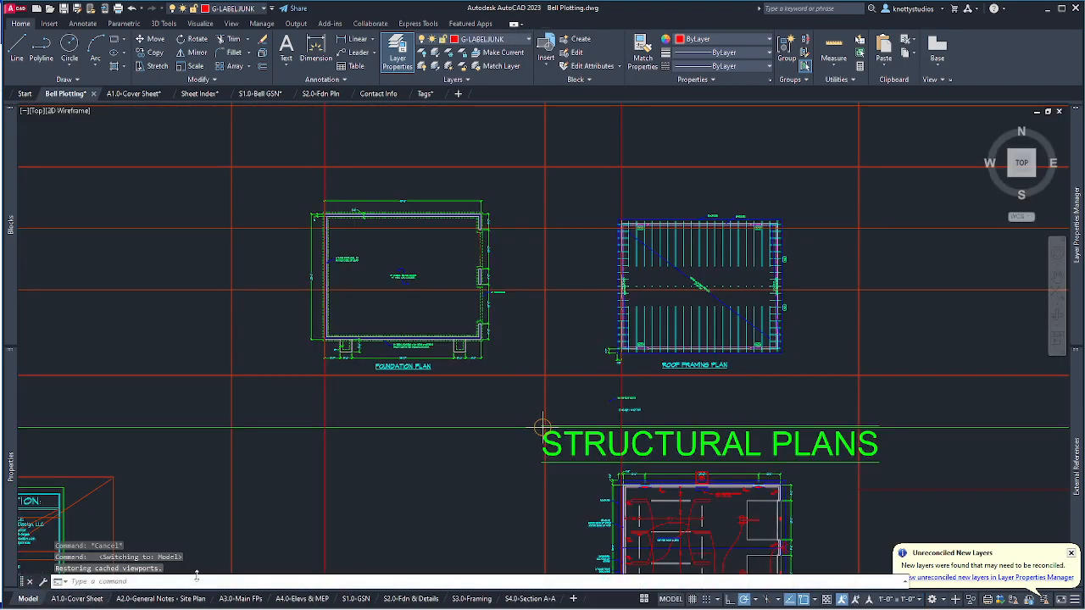
pyautogui.scroll(2, 335, 489)
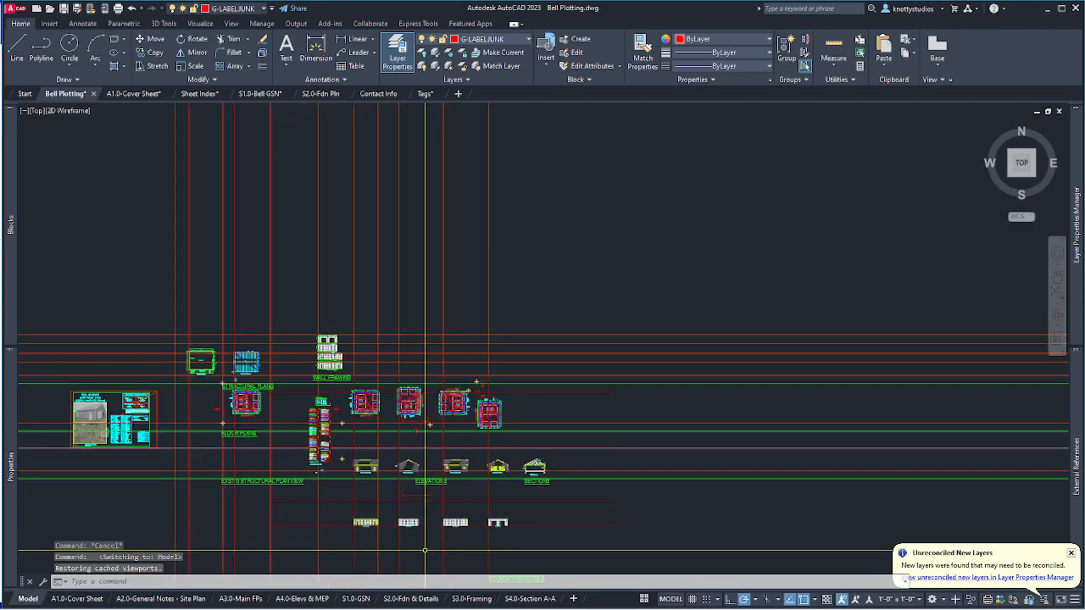
pyautogui.scroll(-3, 475, 489)
pyautogui.scroll(4, 475, 489)
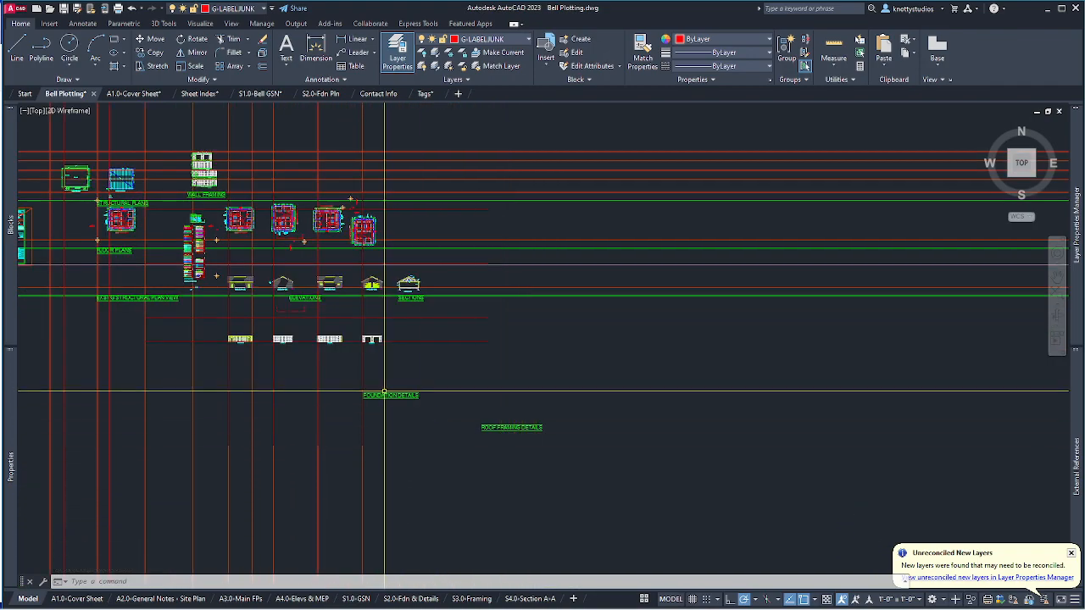
pyautogui.scroll(-2, 517, 458)
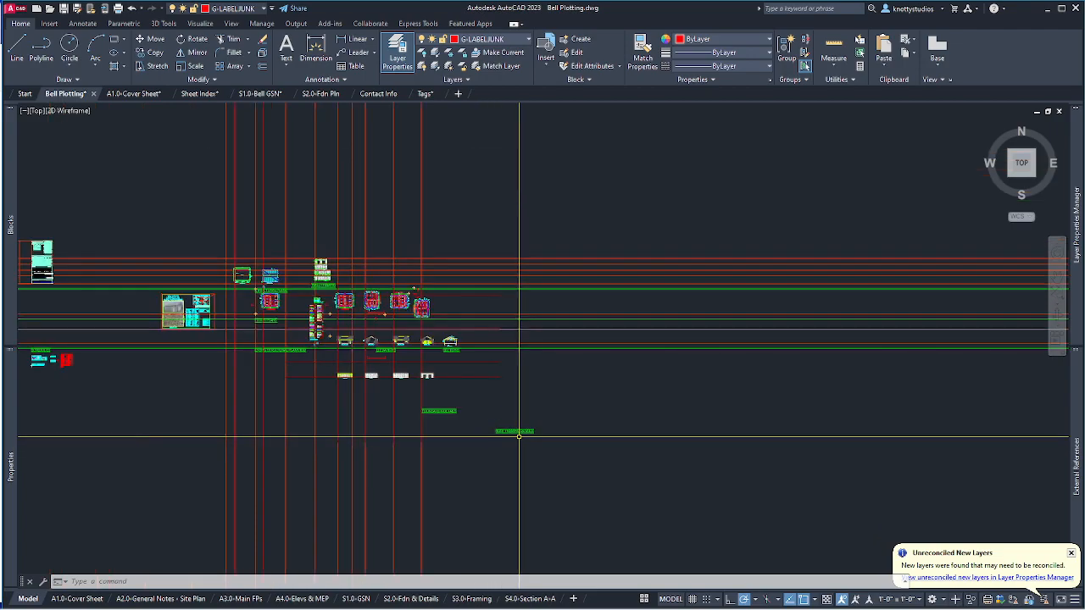
pyautogui.scroll(-1, 531, 455)
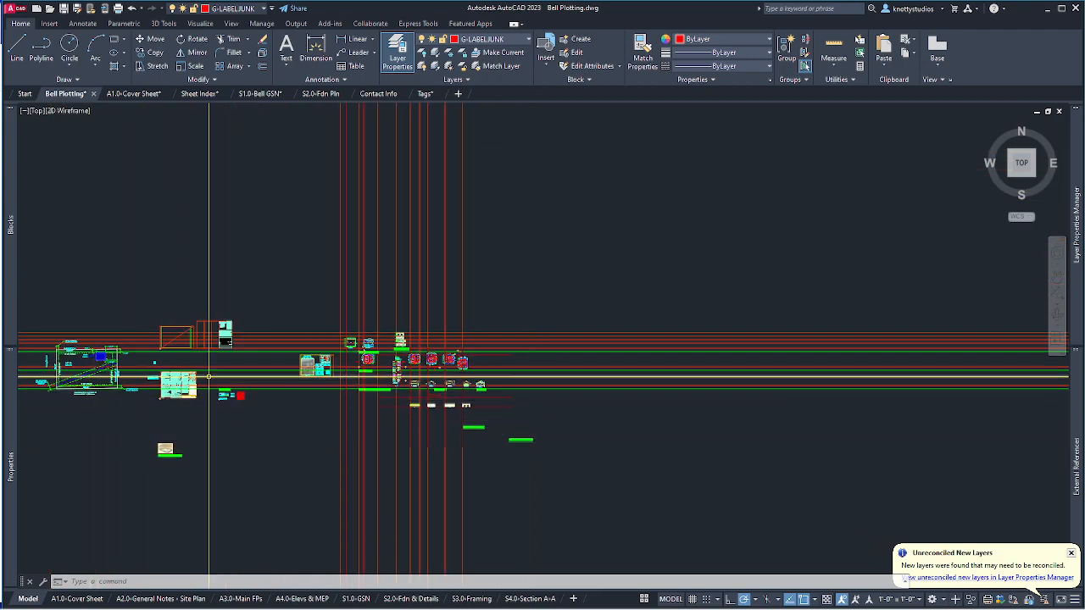
pyautogui.scroll(3, 190, 361)
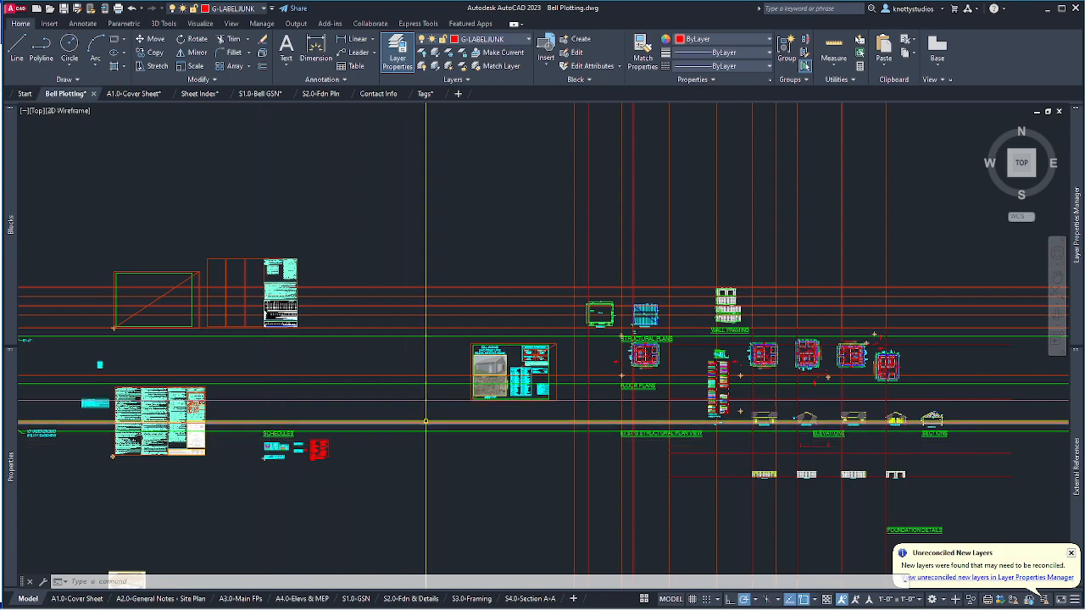
pyautogui.scroll(-2, 701, 474)
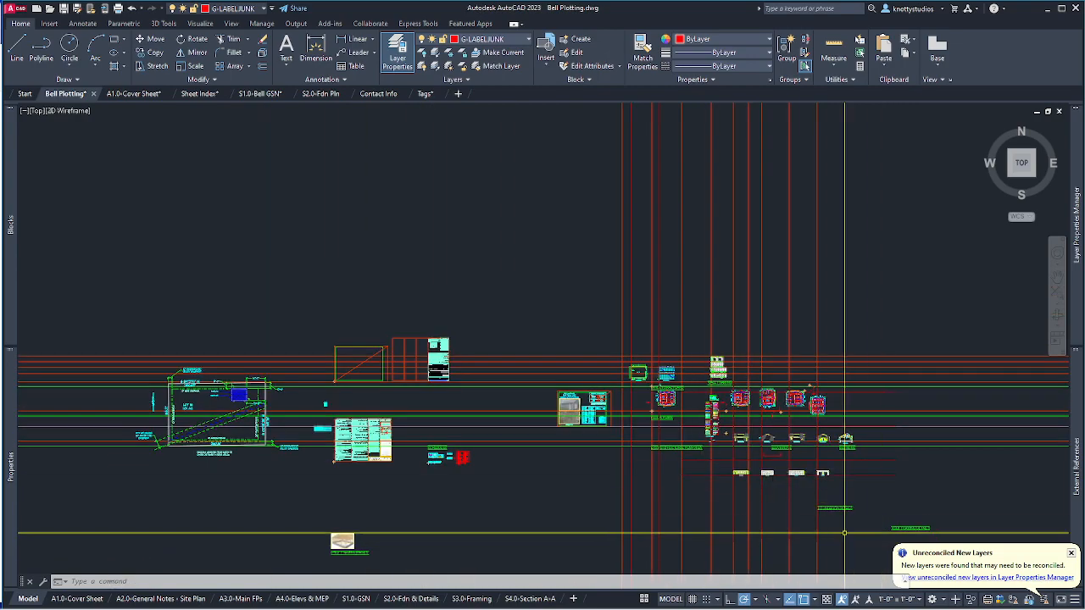
# Move the FOUNDATION DETAILS label to its new position among the drawings.
pyautogui.write('m')
pyautogui.press('Return')
pyautogui.click(819, 497)
pyautogui.click(873, 519)
pyautogui.press('Return')
pyautogui.click(859, 508)
pyautogui.scroll(4, 474, 418)
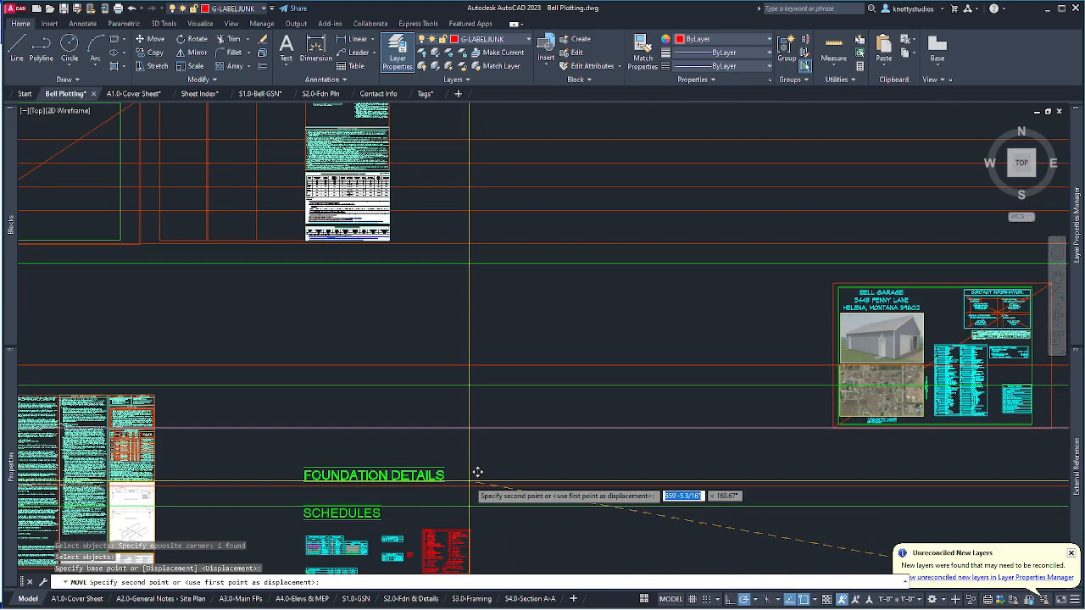
pyautogui.click(474, 472)
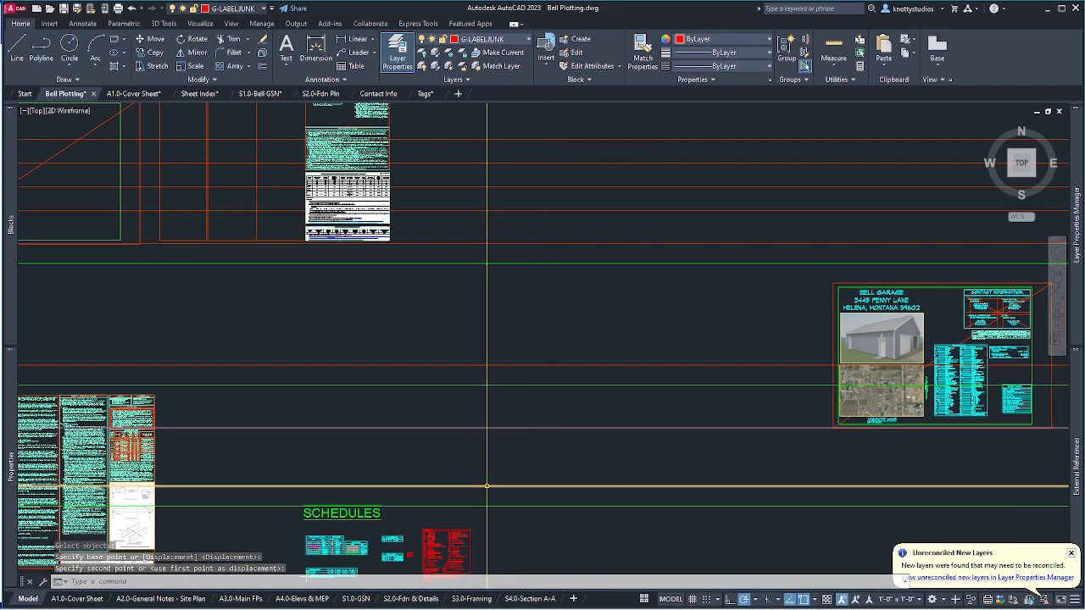
pyautogui.scroll(-5, 467, 450)
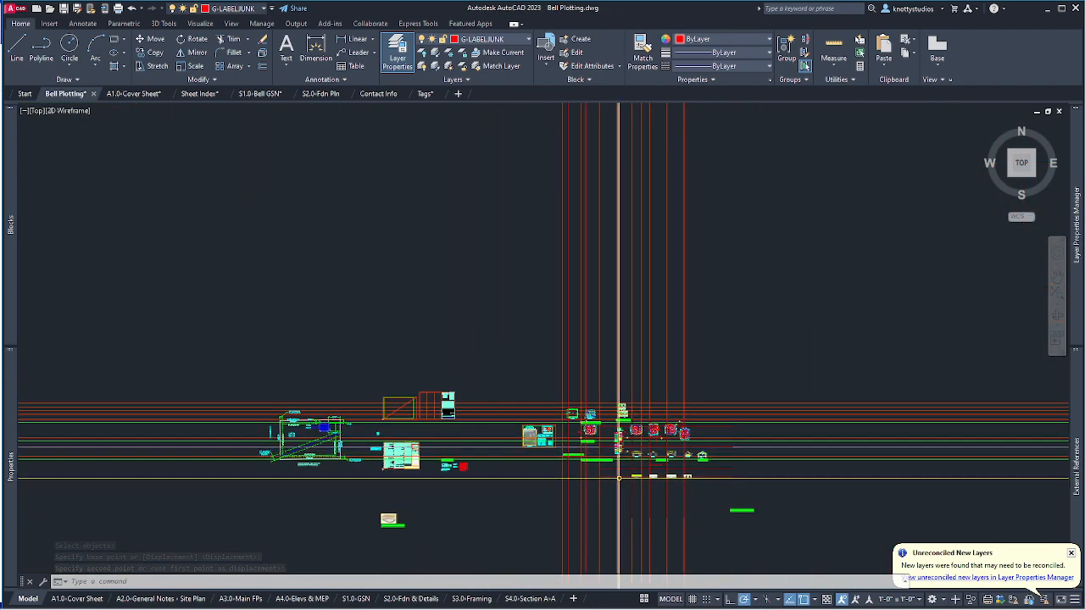
pyautogui.scroll(5, 586, 467)
# Move the FOUNDATION DETAILS label to a new spot further left.
pyautogui.write('m')
pyautogui.press('Return')
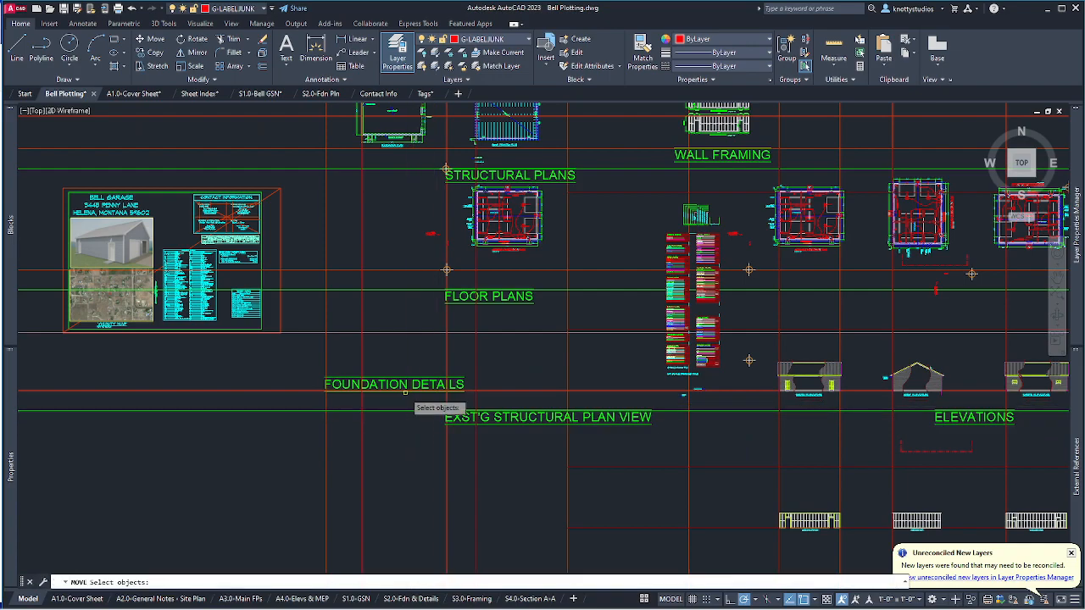
pyautogui.click(398, 385)
pyautogui.press('Return')
pyautogui.scroll(-4, 493, 484)
pyautogui.scroll(-2, 504, 483)
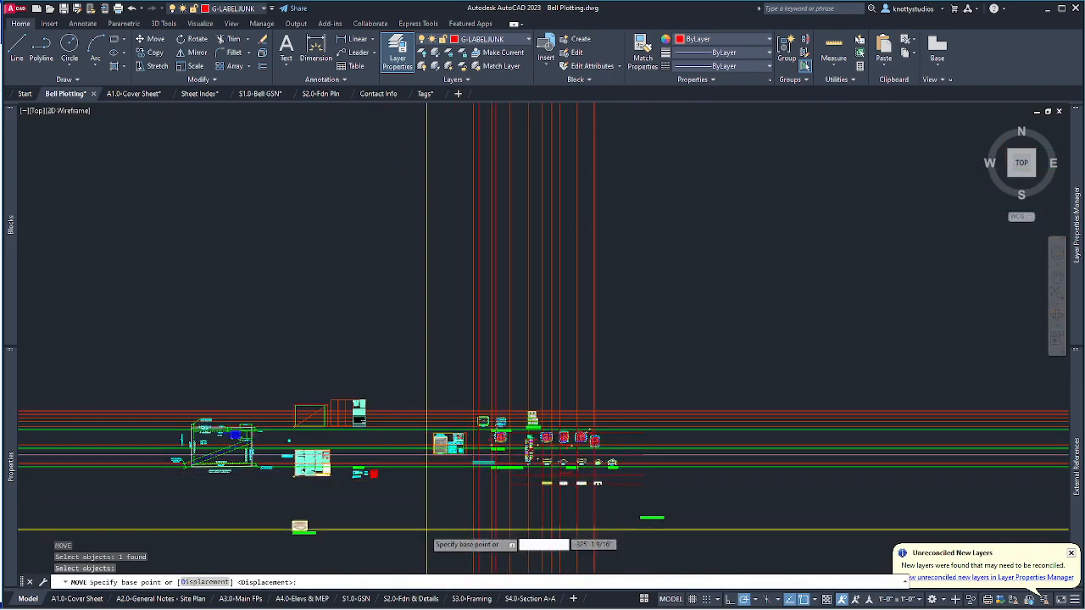
pyautogui.click(448, 519)
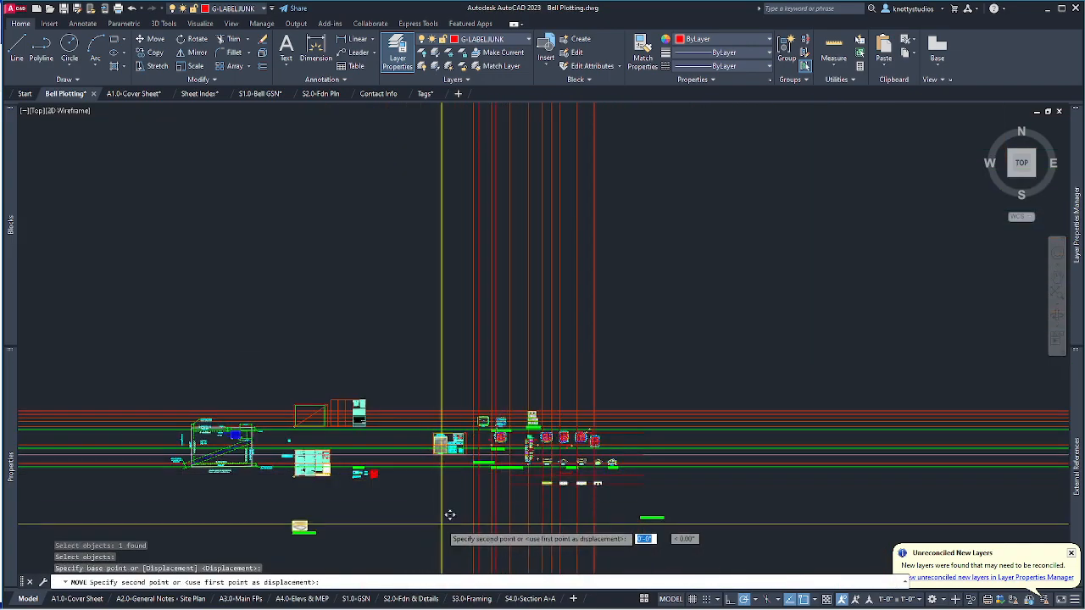
pyautogui.click(325, 525)
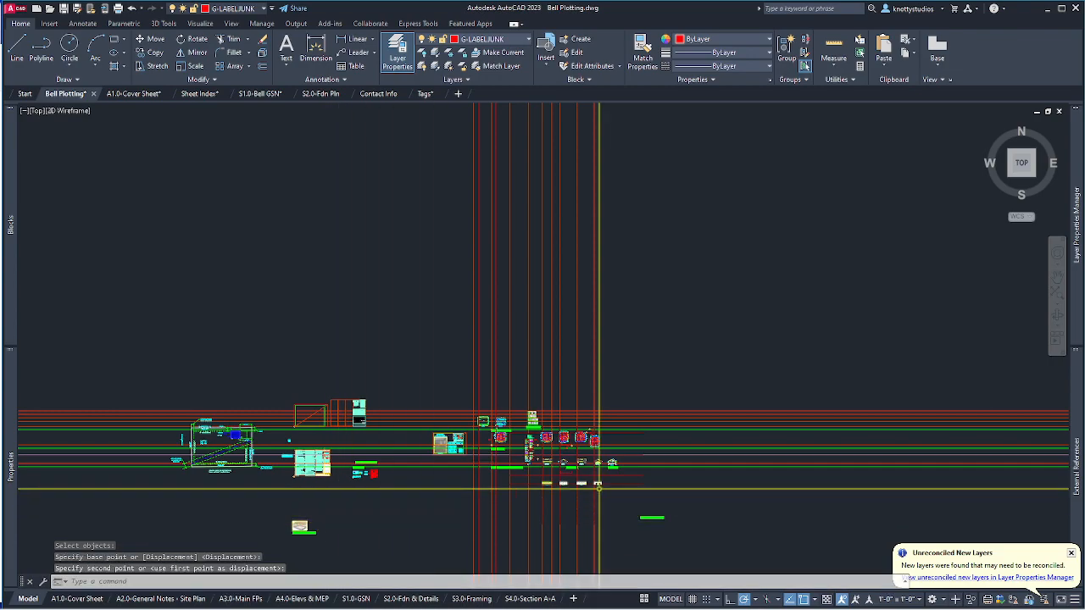
# Relocate the selected detail object to its new position.
pyautogui.press('space')
pyautogui.moveTo(637, 508); pyautogui.dragTo(649, 515)
pyautogui.press('space')
pyautogui.click(651, 516)
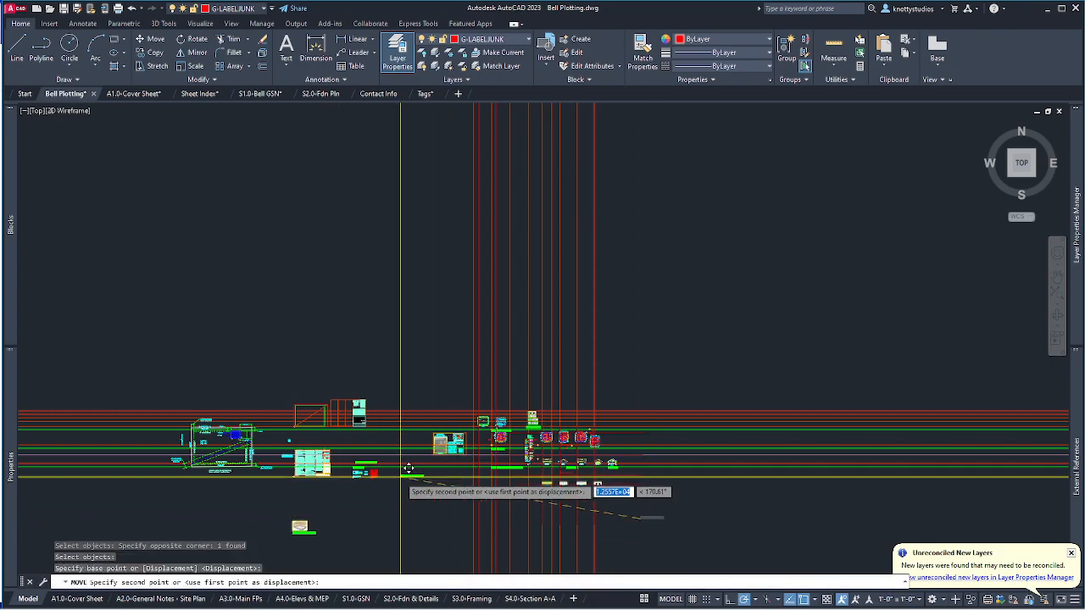
pyautogui.scroll(5, 407, 500)
pyautogui.click(495, 483)
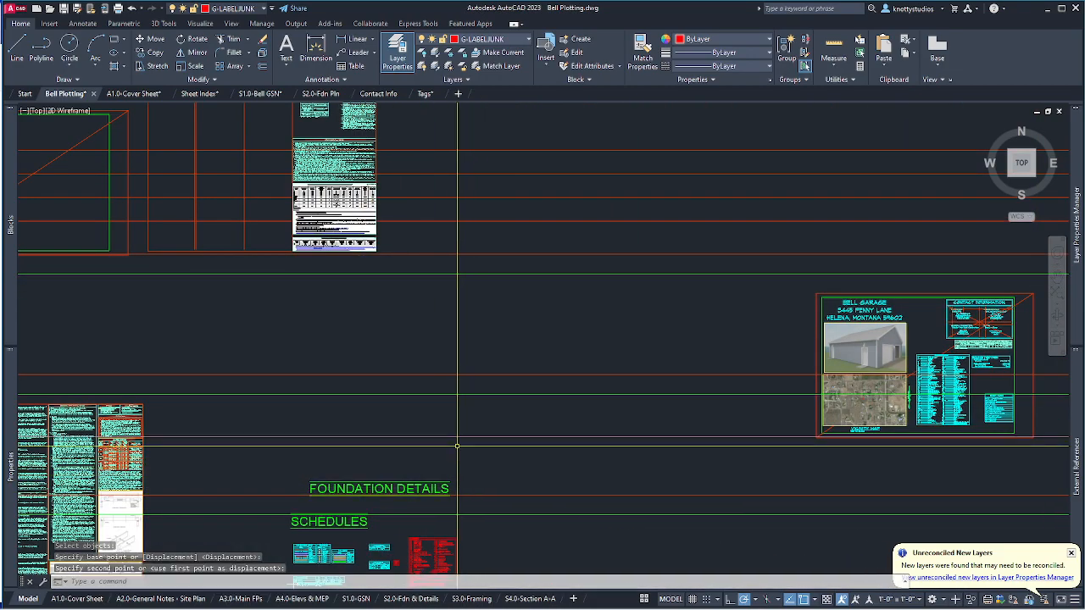
pyautogui.scroll(-3, 442, 440)
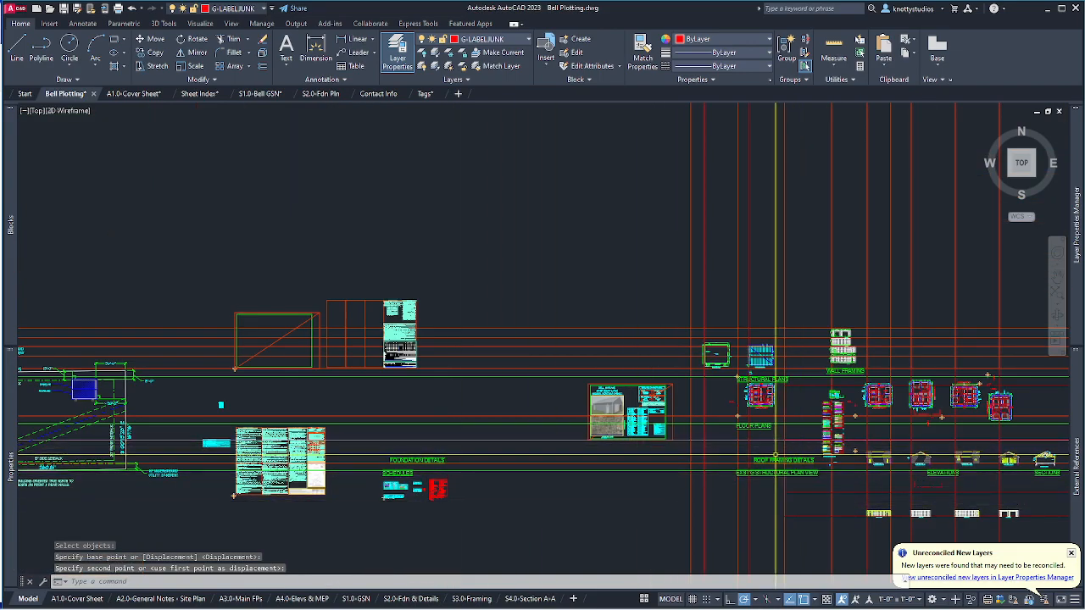
# Move the ROOF FRAMING DETAILS label beside the FOUNDATION DETAILS label.
pyautogui.write('m')
pyautogui.press('Return')
pyautogui.click(768, 468)
pyautogui.press('Return')
pyautogui.click(661, 560)
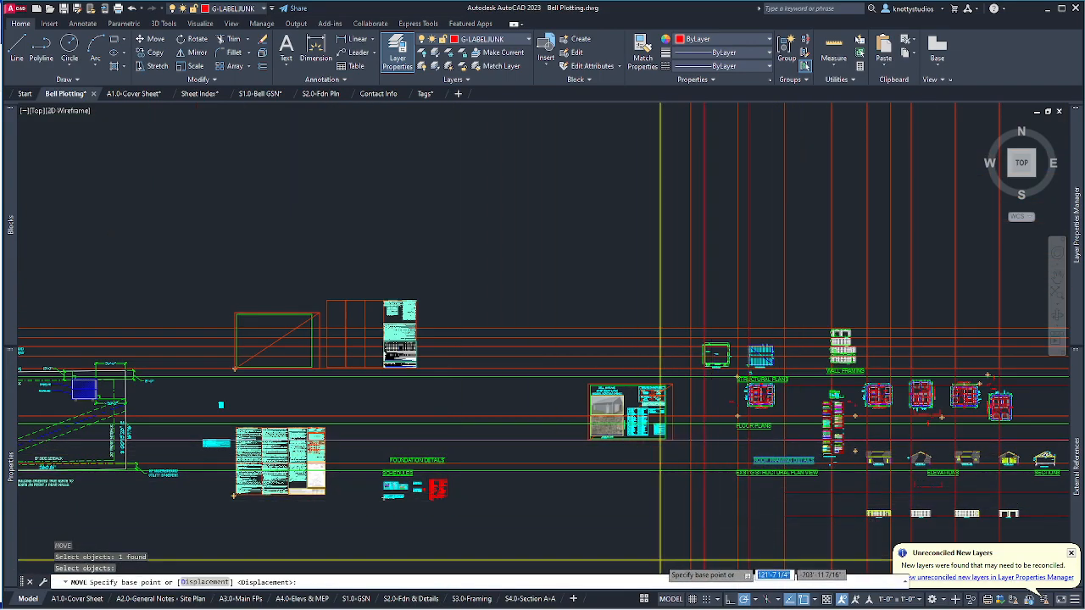
pyautogui.click(380, 551)
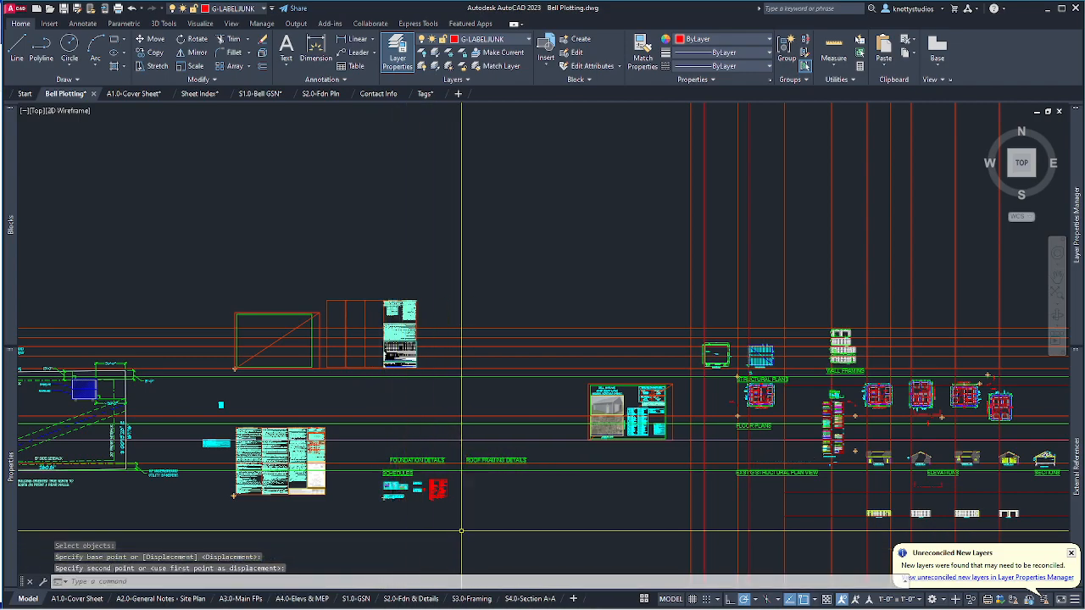
pyautogui.press('Escape')
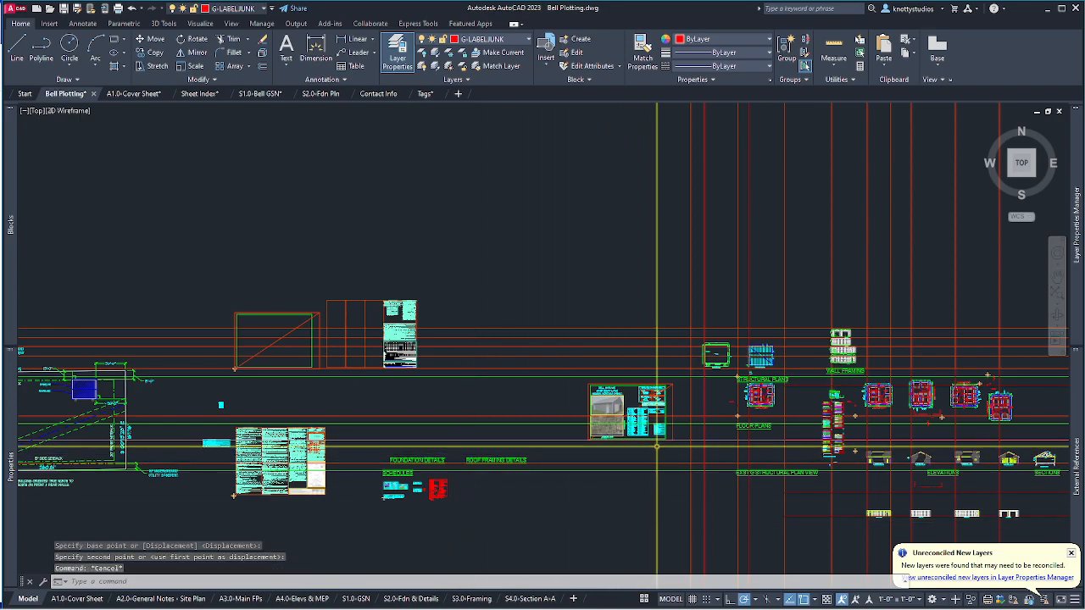
pyautogui.scroll(4, 366, 439)
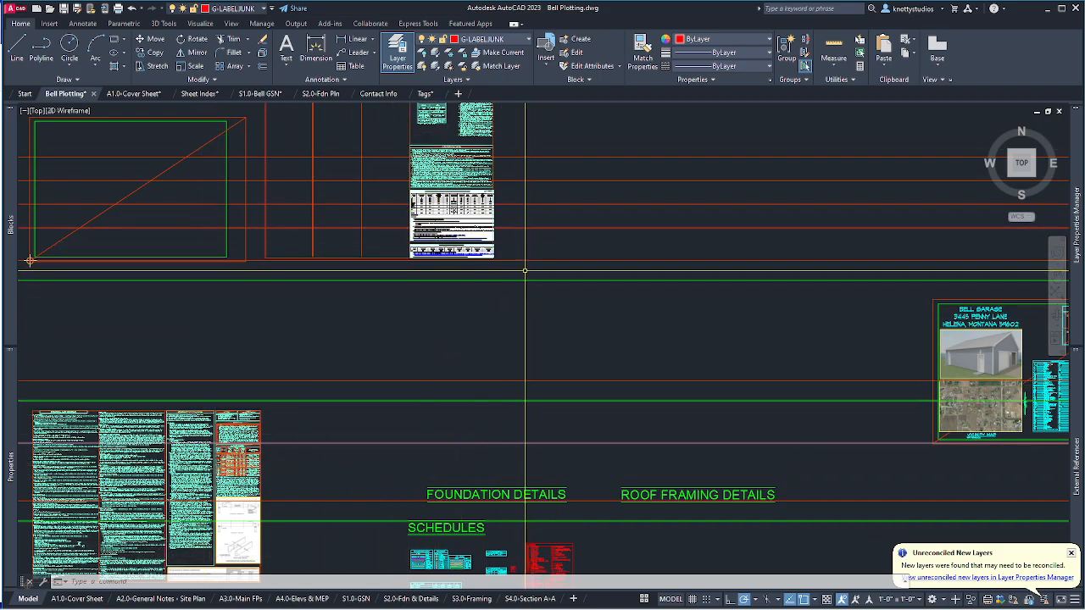
# Switch the current layer to X-REF-ANNOTATION, then to X-REF-S5.0-DETS-1.
pyautogui.click(265, 9)
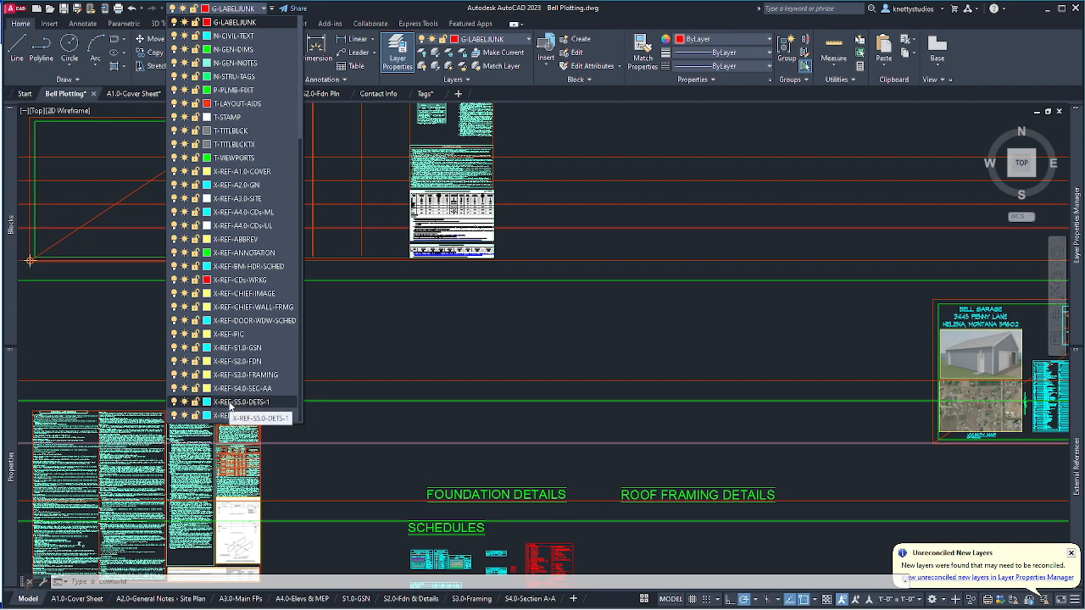
pyautogui.click(242, 414)
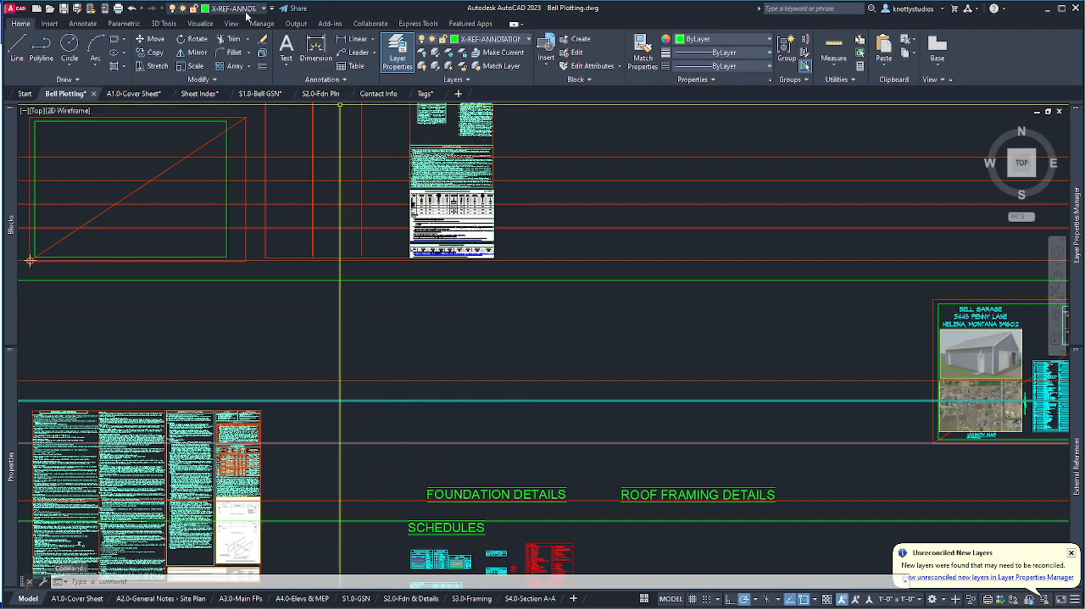
pyautogui.click(246, 8)
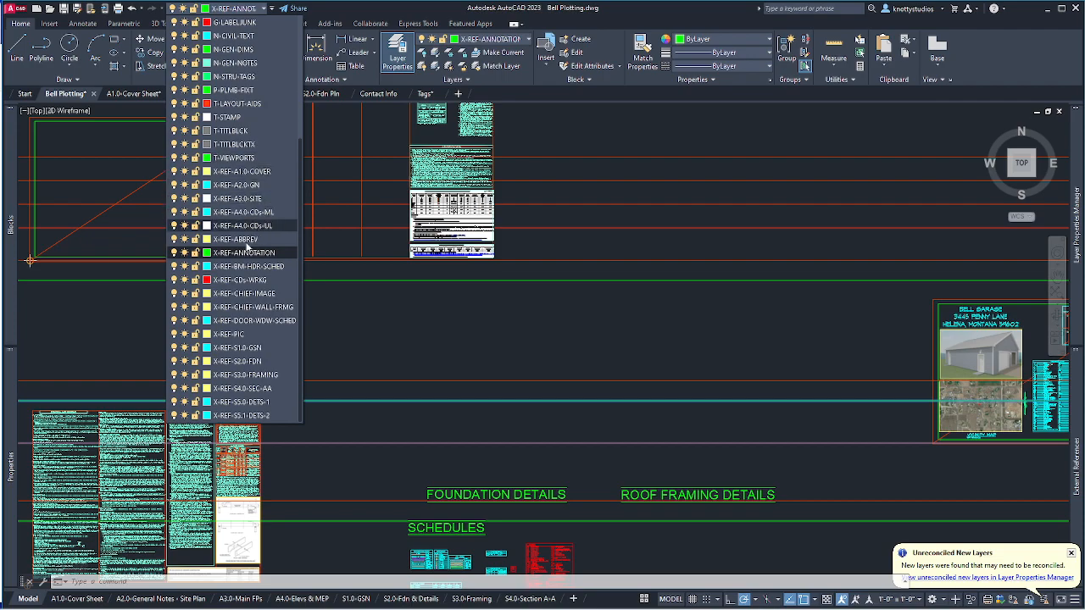
pyautogui.click(240, 402)
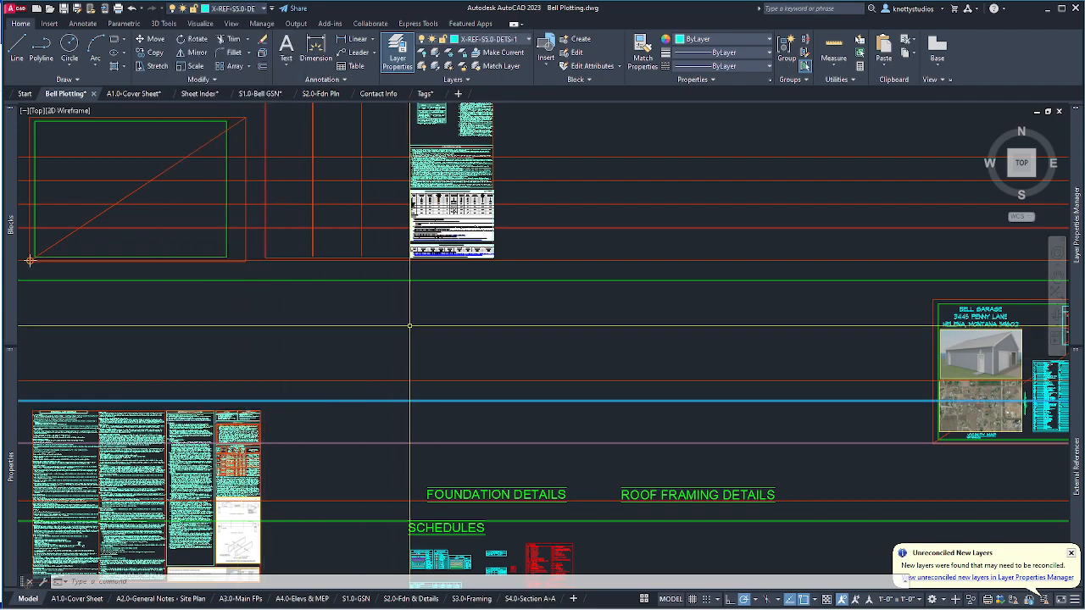
# Review and collapse the External References palette via XREF, then open File Explorer at Bell CDs.
pyautogui.write('xre')
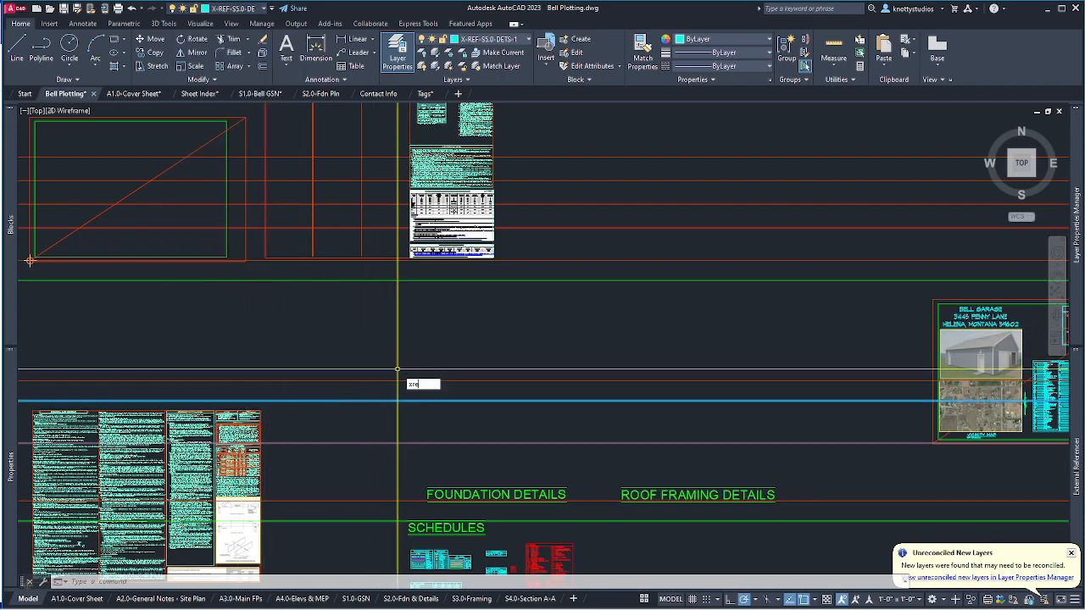
pyautogui.write('f')
pyautogui.press('Return')
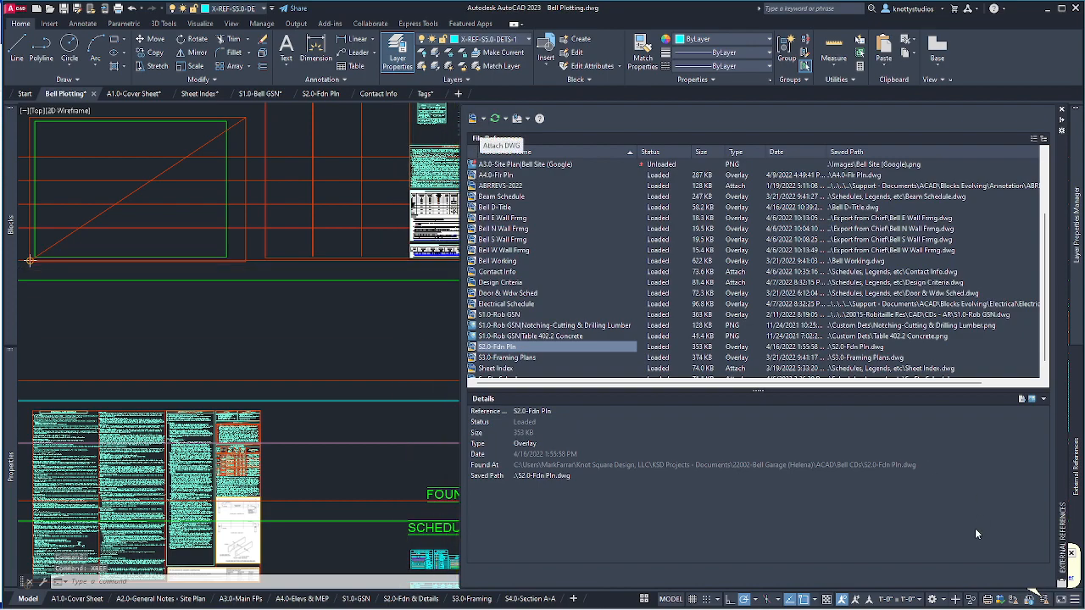
pyautogui.click(308, 367)
pyautogui.press('Escape')
pyautogui.press('Escape')
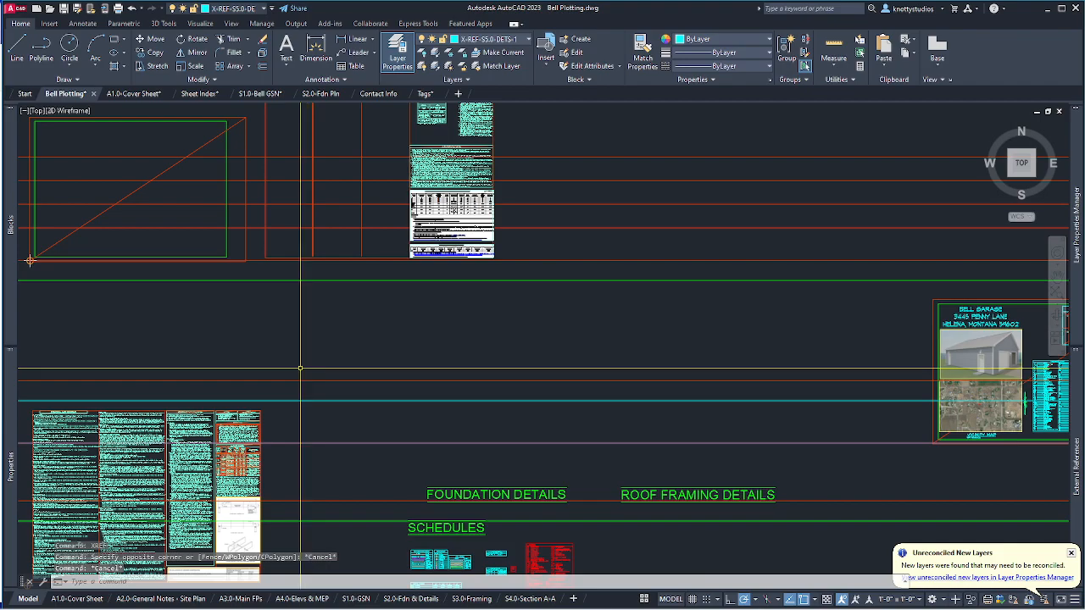
pyautogui.press('super+e')
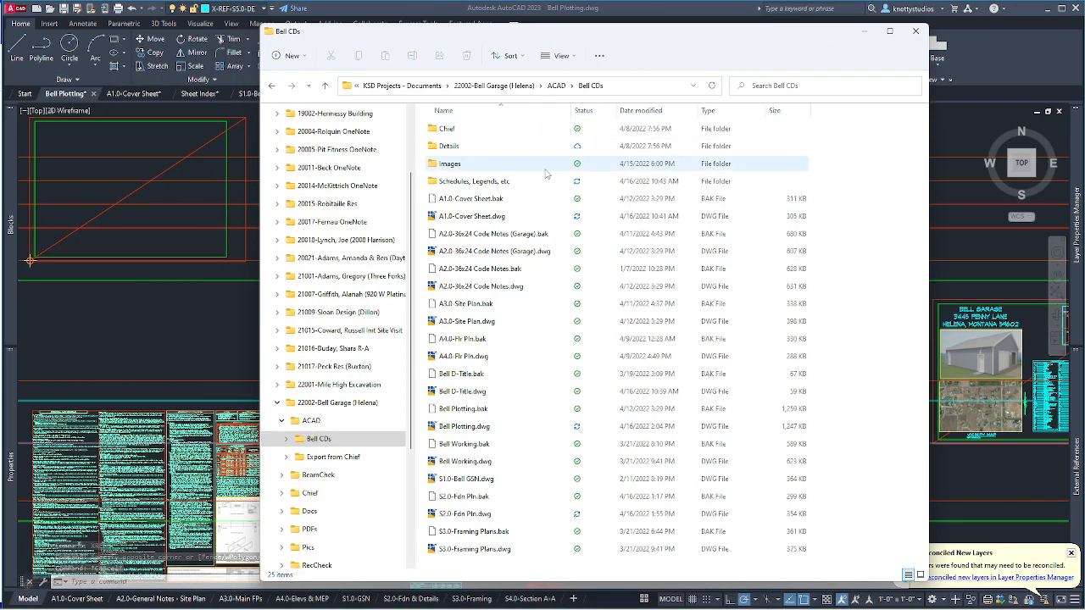
# Open the empty Bell CDs Details folder and expand Bell CDs in the navigation pane.
pyautogui.click(456, 147)
pyautogui.doubleClick(457, 149)
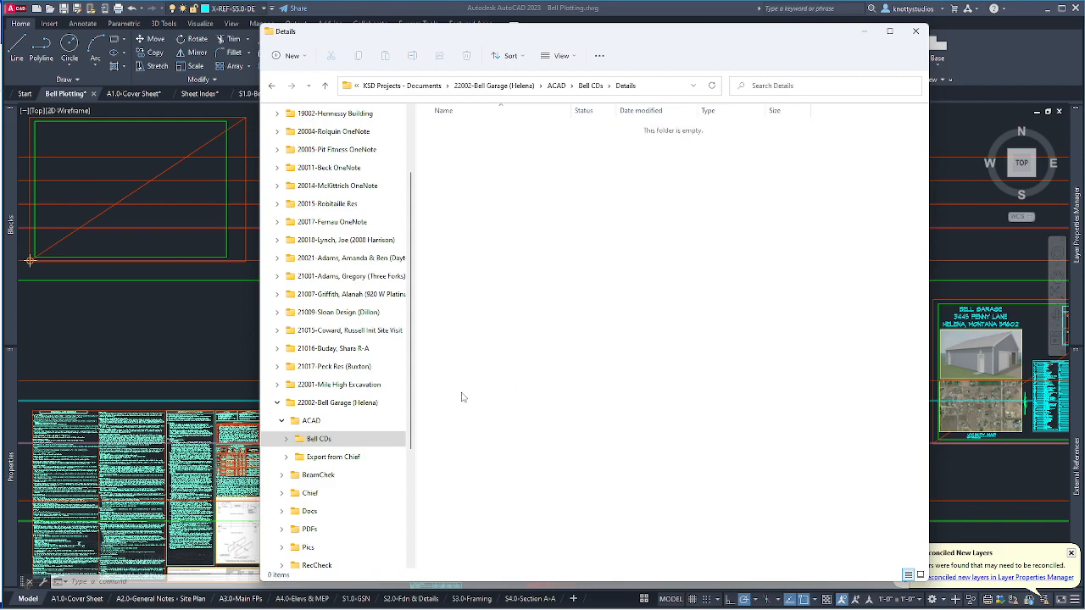
pyautogui.click(276, 404)
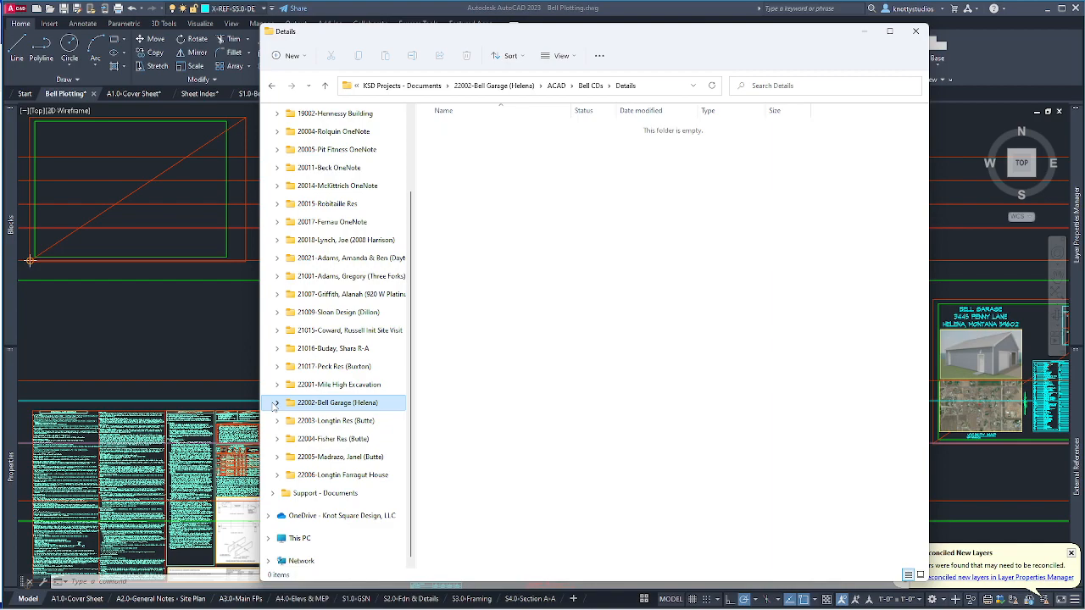
pyautogui.click(275, 404)
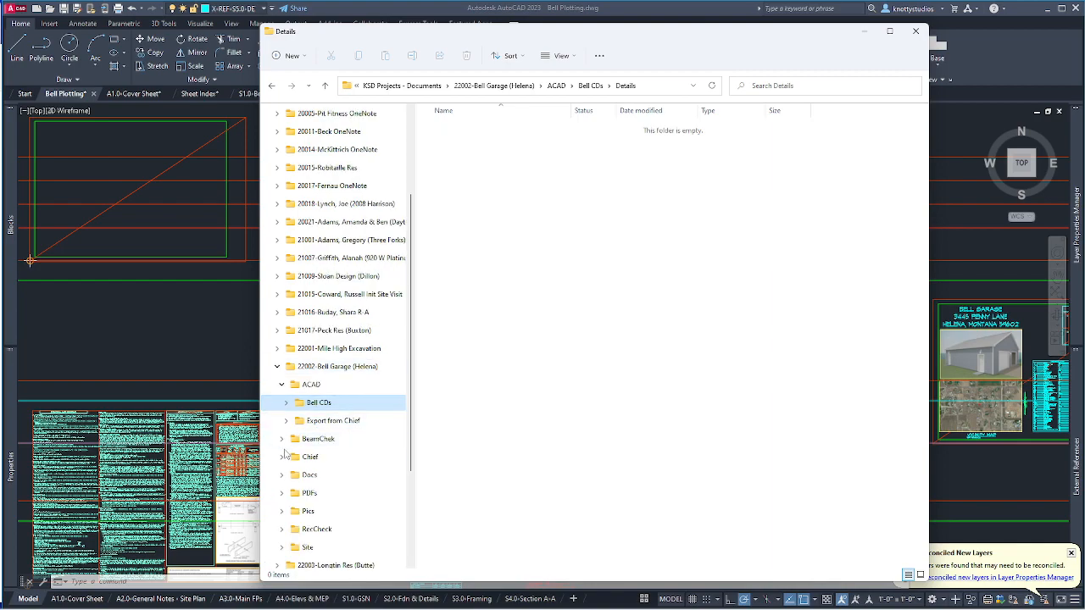
pyautogui.click(285, 402)
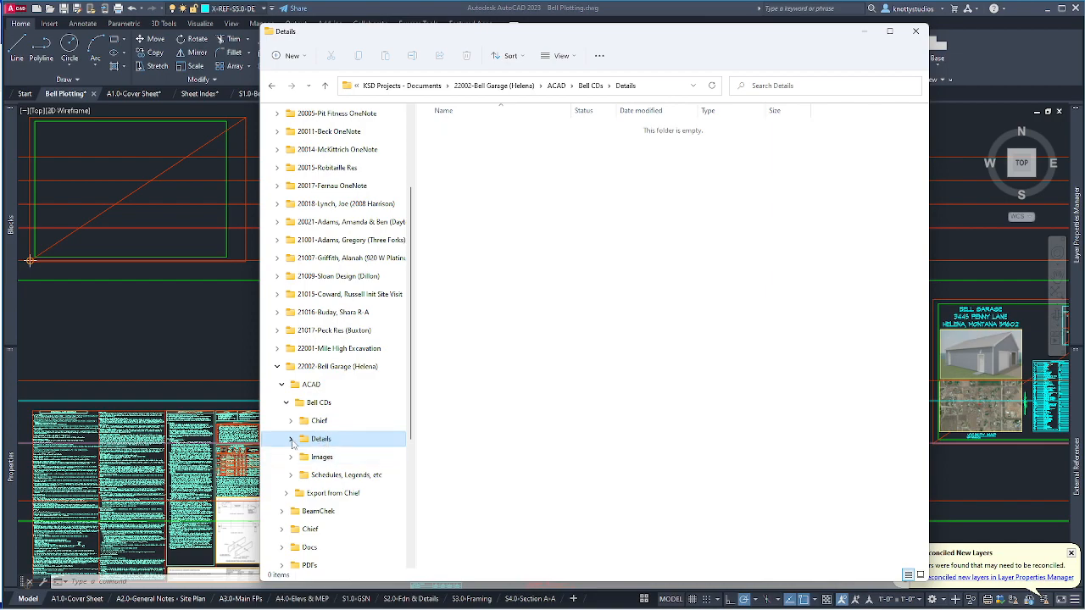
pyautogui.scroll(3, 339, 349)
pyautogui.scroll(-4, 342, 351)
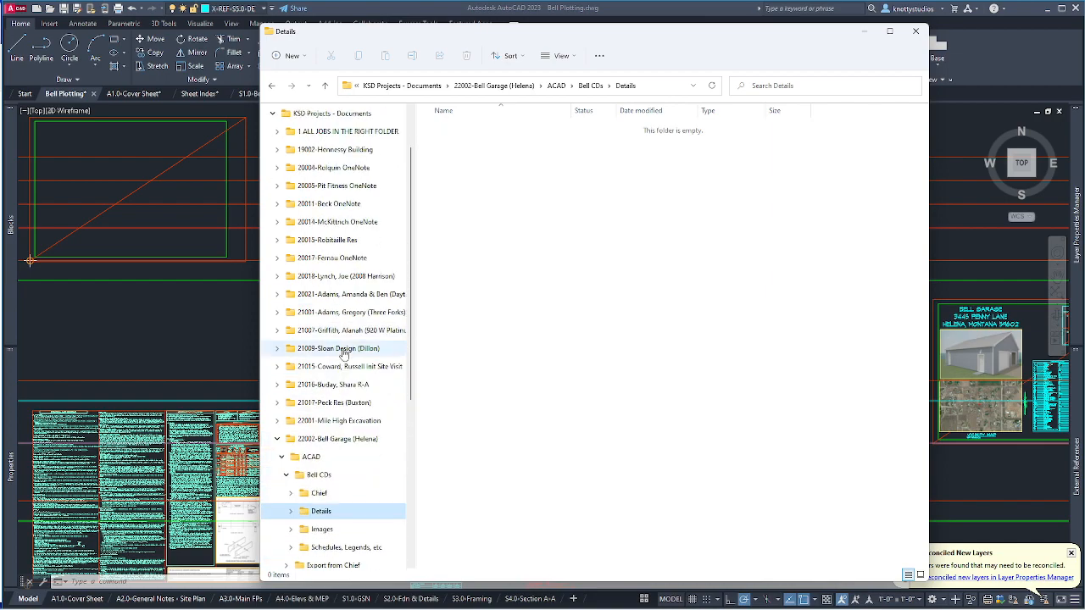
pyautogui.scroll(-3, 343, 355)
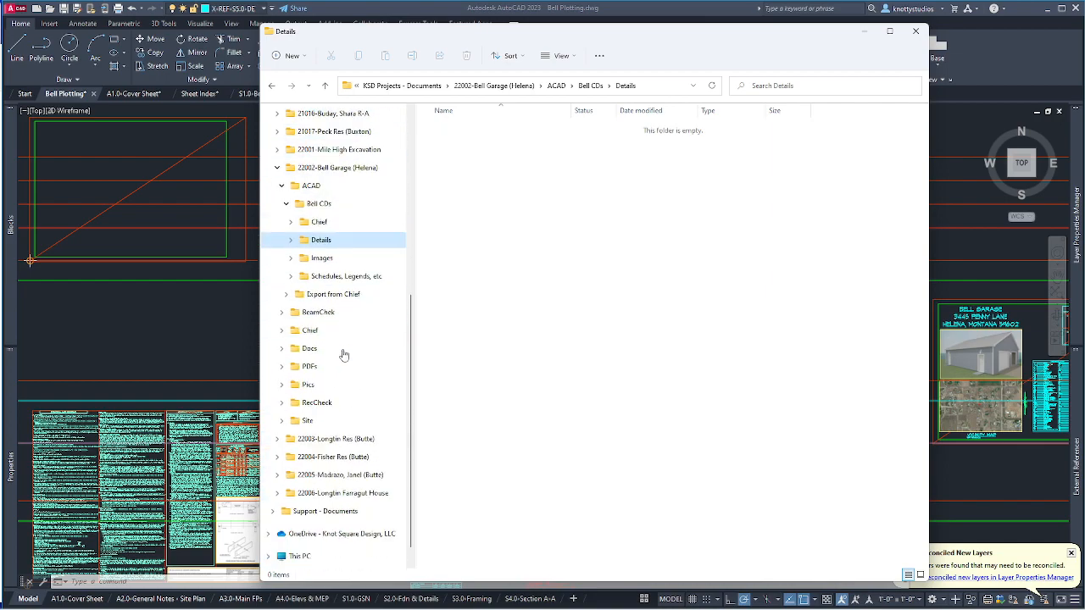
# Expand Support - Documents > ACAD > Details Evolving and show the Foundation Details files.
pyautogui.click(272, 511)
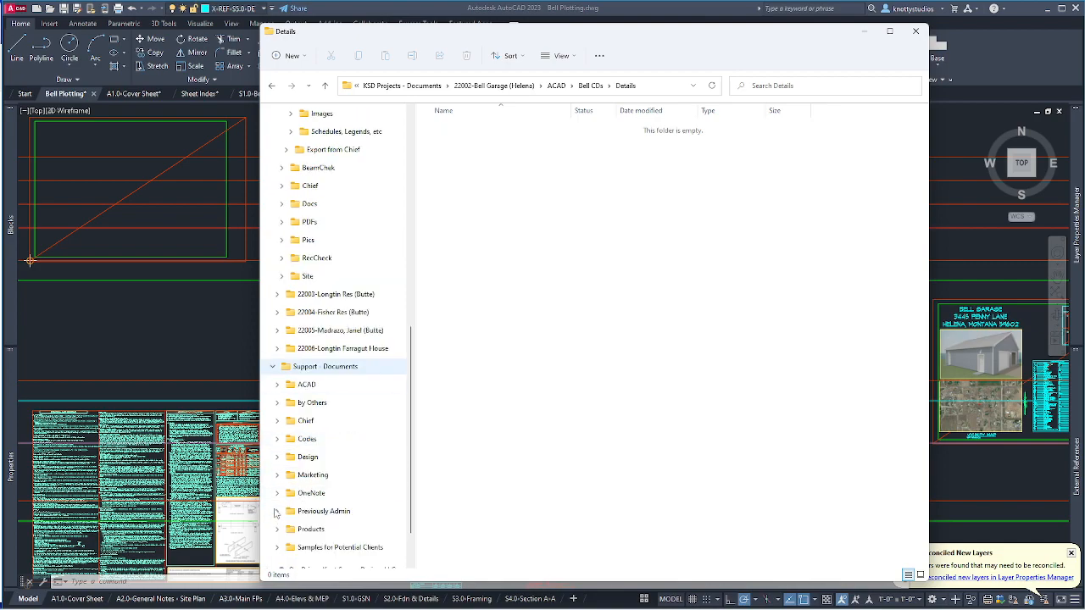
pyautogui.click(278, 385)
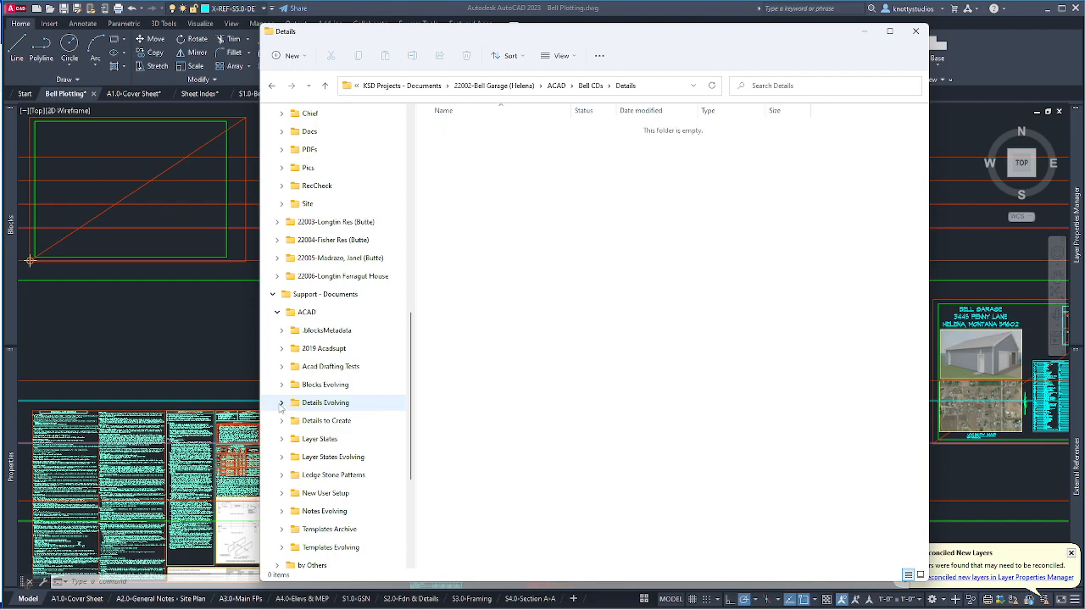
pyautogui.click(282, 404)
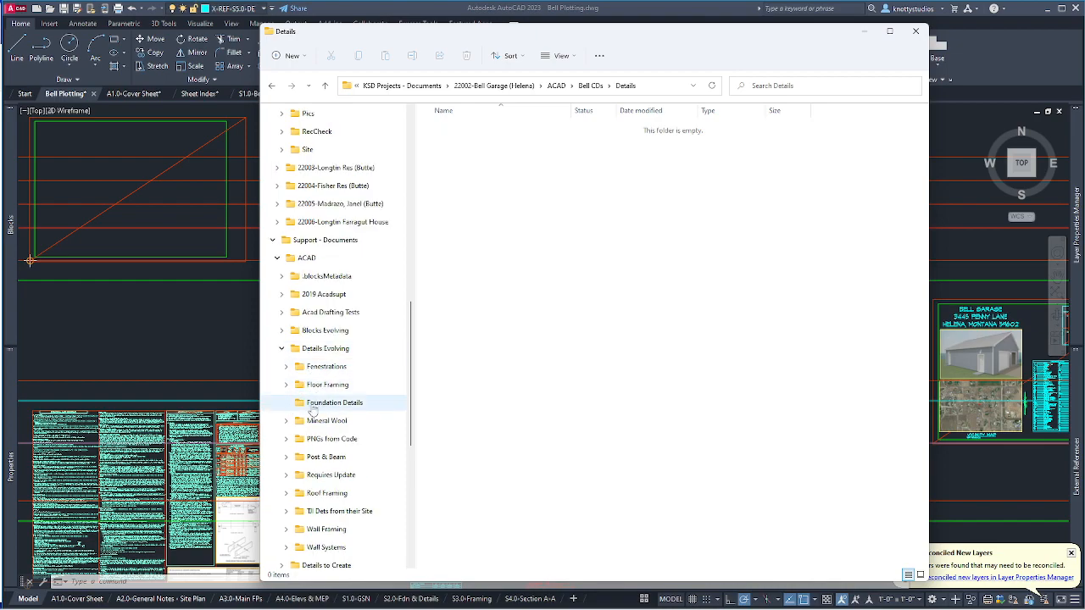
pyautogui.click(320, 407)
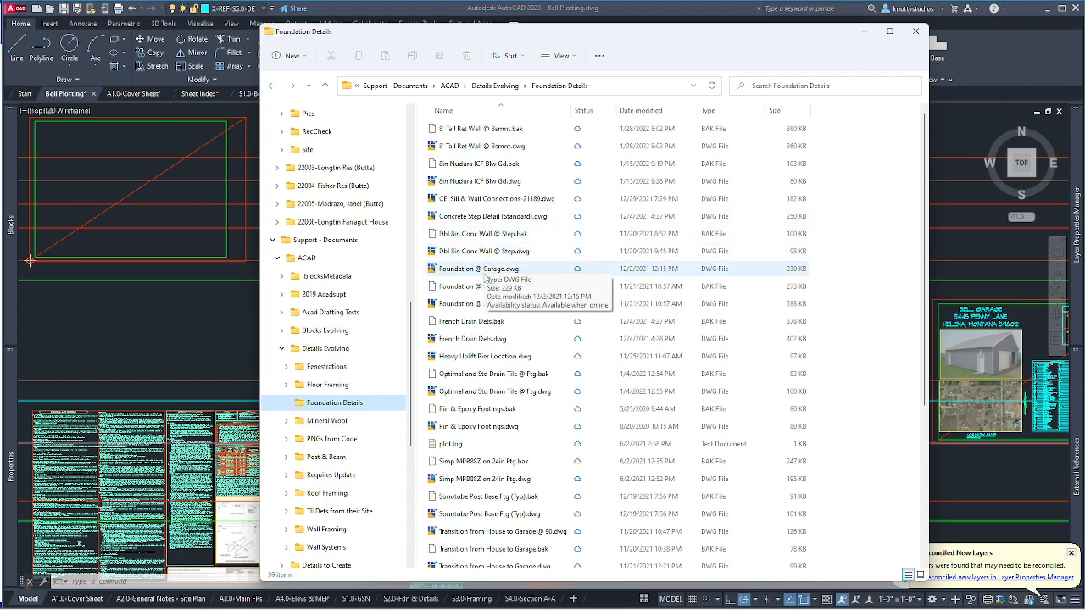
# Select Foundation @ Garage.dwg in the Foundation Details folder.
pyautogui.click(477, 273)
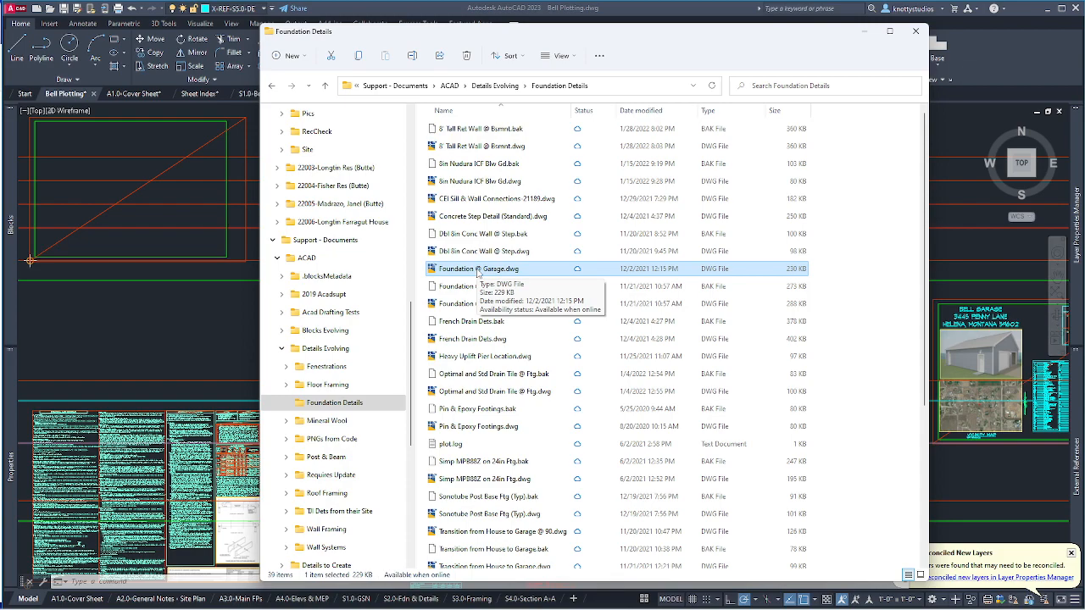
pyautogui.rightClick(479, 271)
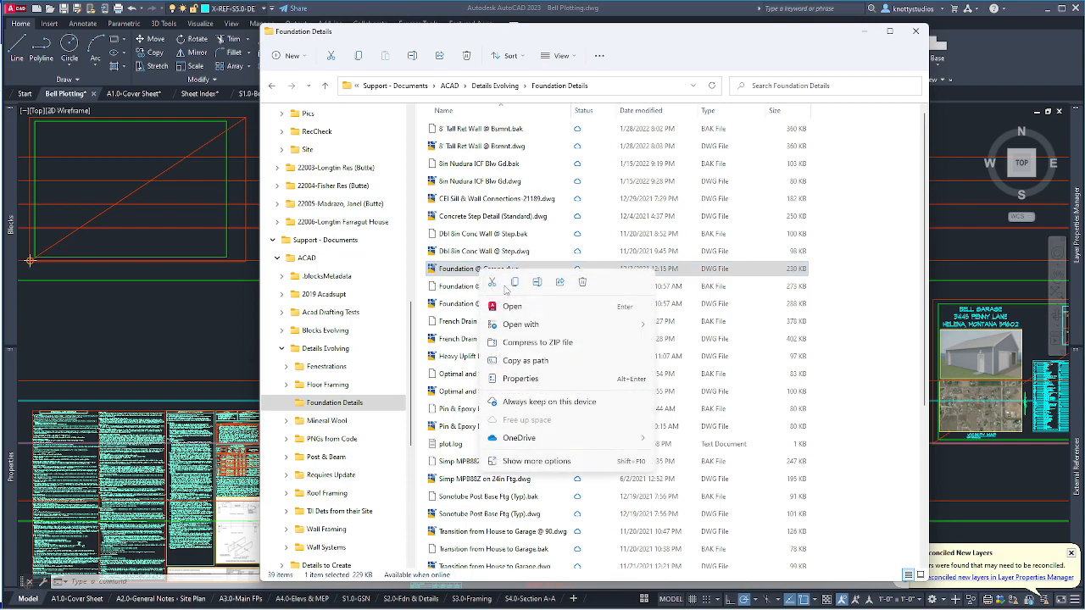
pyautogui.press('Escape')
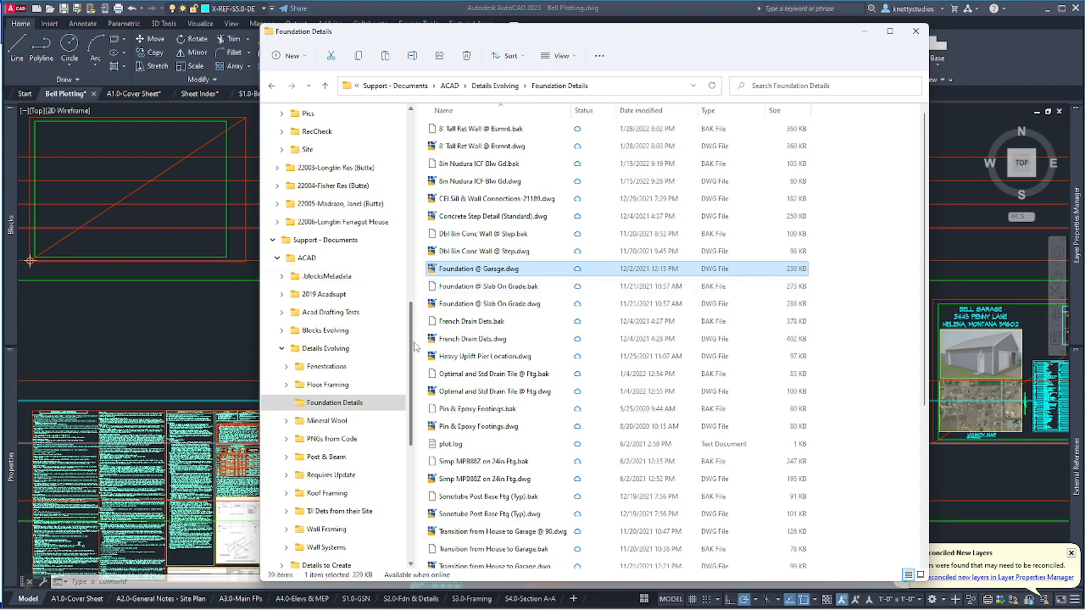
pyautogui.scroll(3, 412, 352)
pyautogui.scroll(-3, 399, 350)
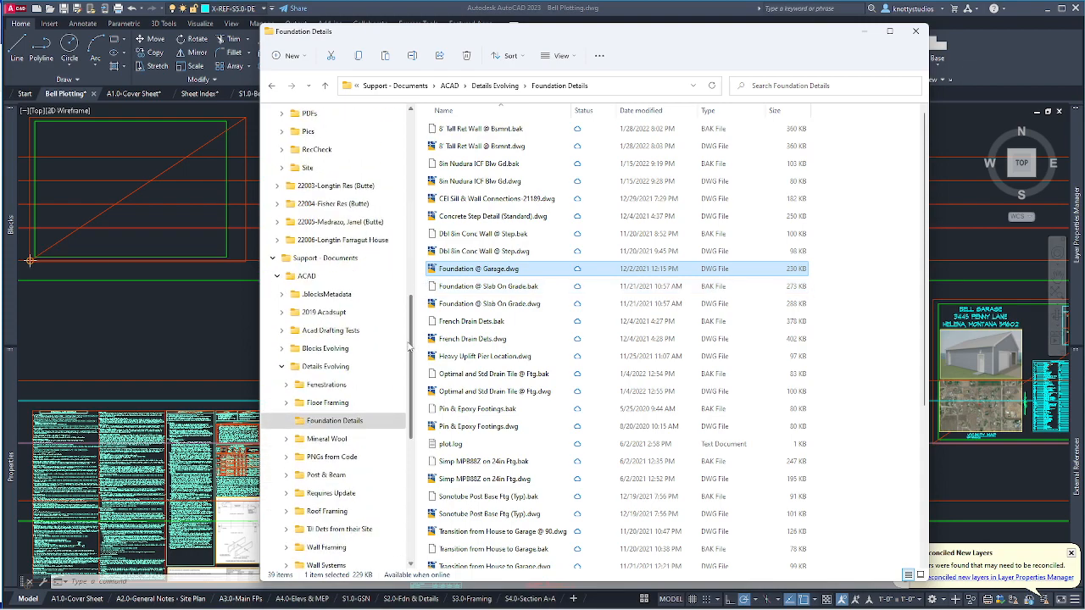
# Place the Captures window on the right and Foundation Details on the left.
pyautogui.hotkey('alt', 'Tab')
pyautogui.moveTo(447, 37); pyautogui.dragTo(655, 46)
pyautogui.moveTo(395, 32); pyautogui.dragTo(156, 33)
# Navigate the second Explorer window to the empty Bell CDs Details folder.
pyautogui.click(879, 58)
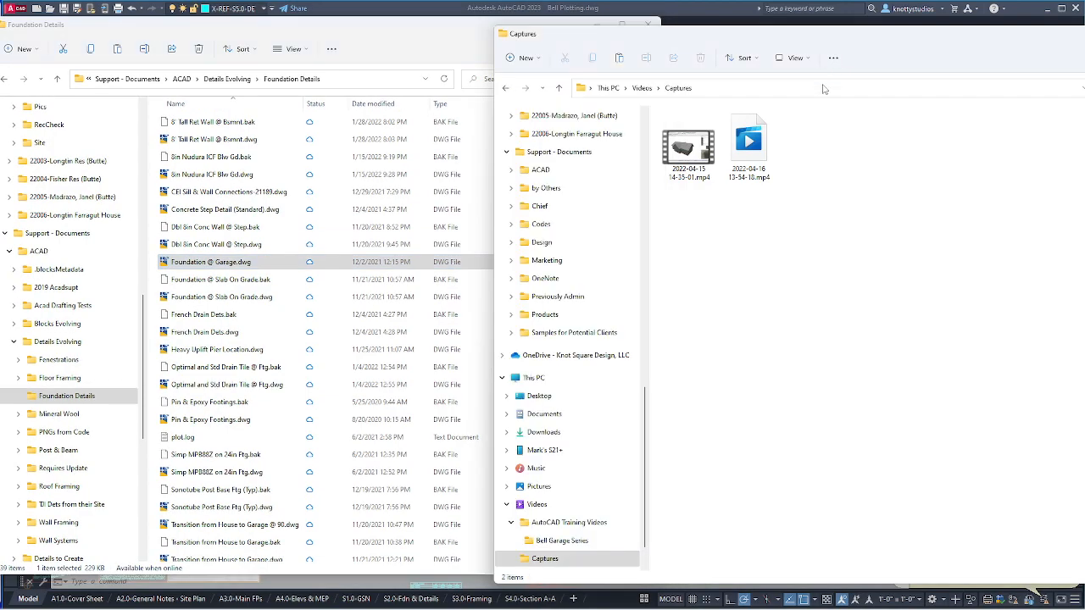
pyautogui.click(507, 153)
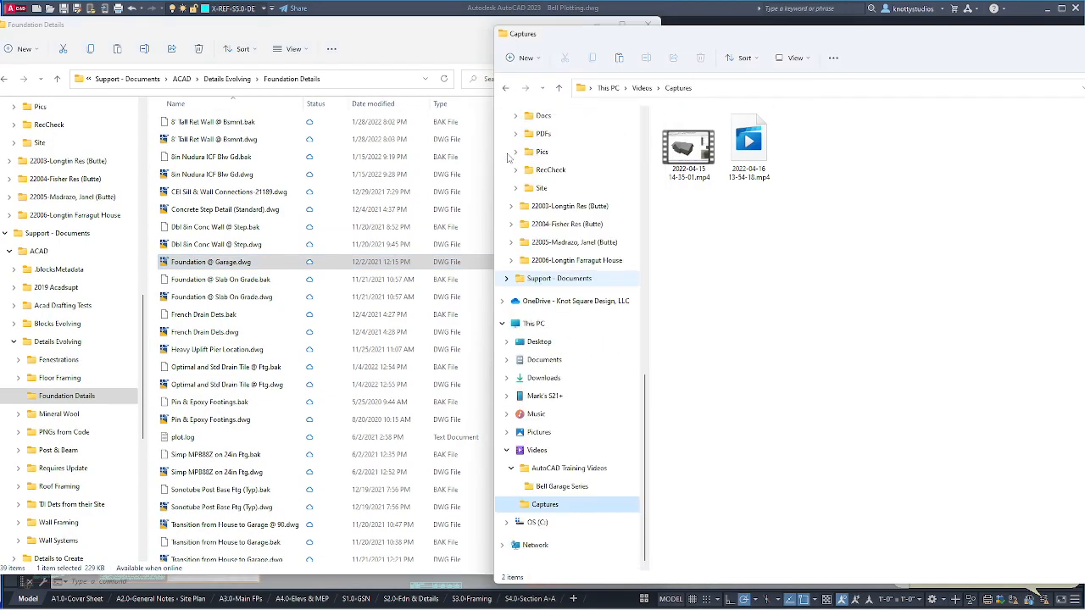
pyautogui.scroll(2, 510, 154)
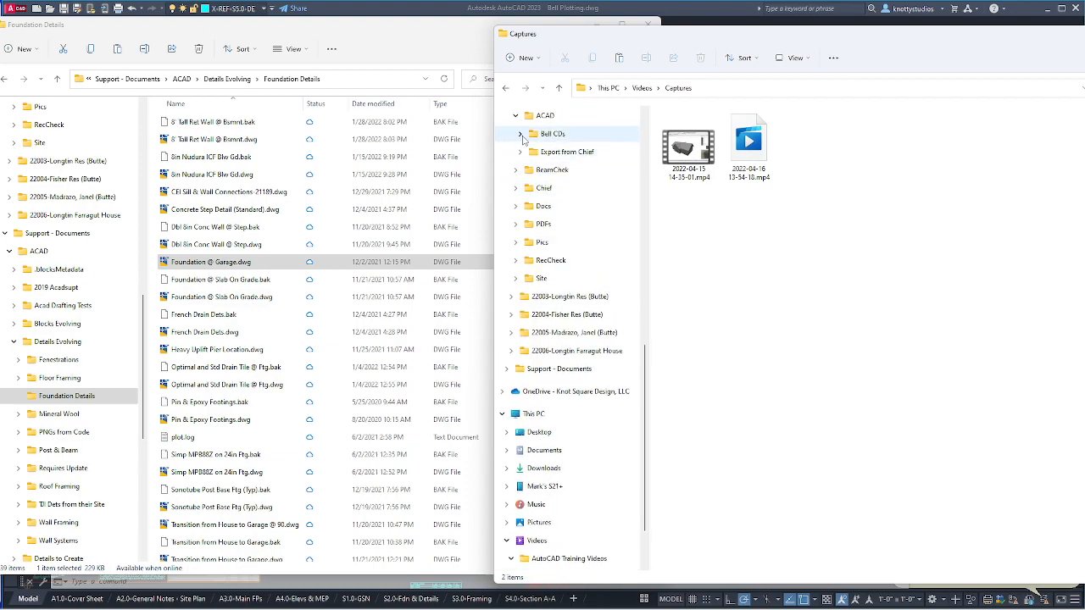
pyautogui.click(520, 134)
pyautogui.click(552, 170)
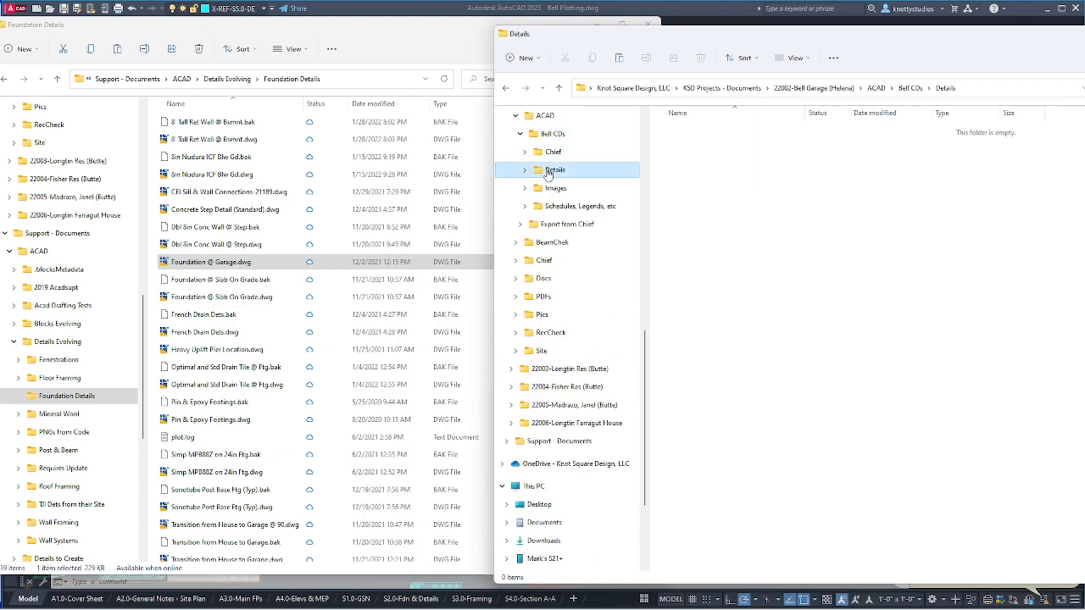
# Copy Foundation @ Garage.dwg into the Bell CDs Details folder.
pyautogui.click(222, 264)
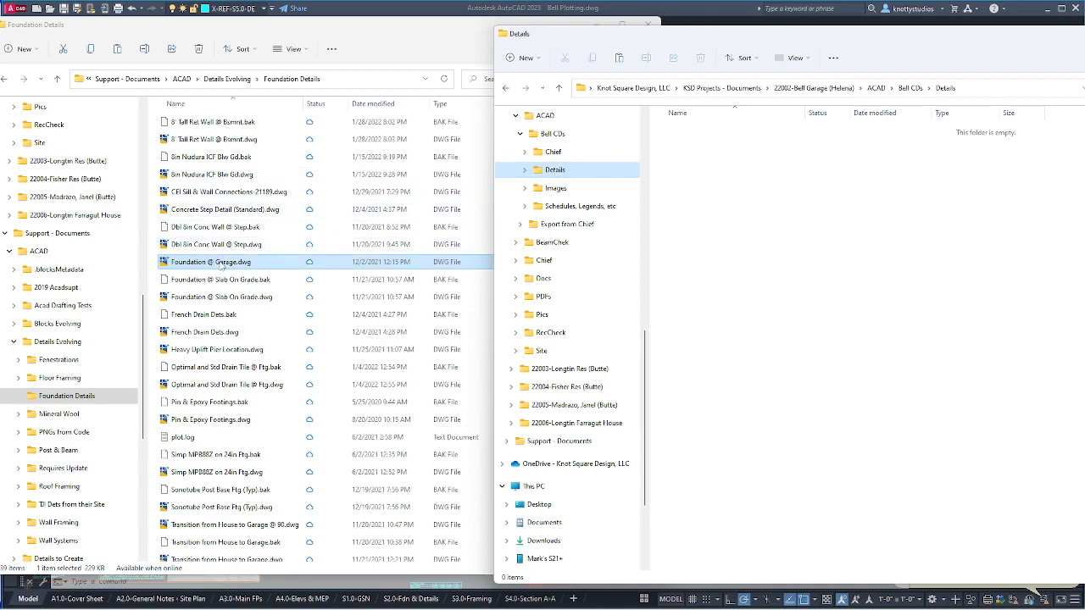
pyautogui.rightClick(223, 266)
pyautogui.click(224, 265)
pyautogui.rightClick(225, 265)
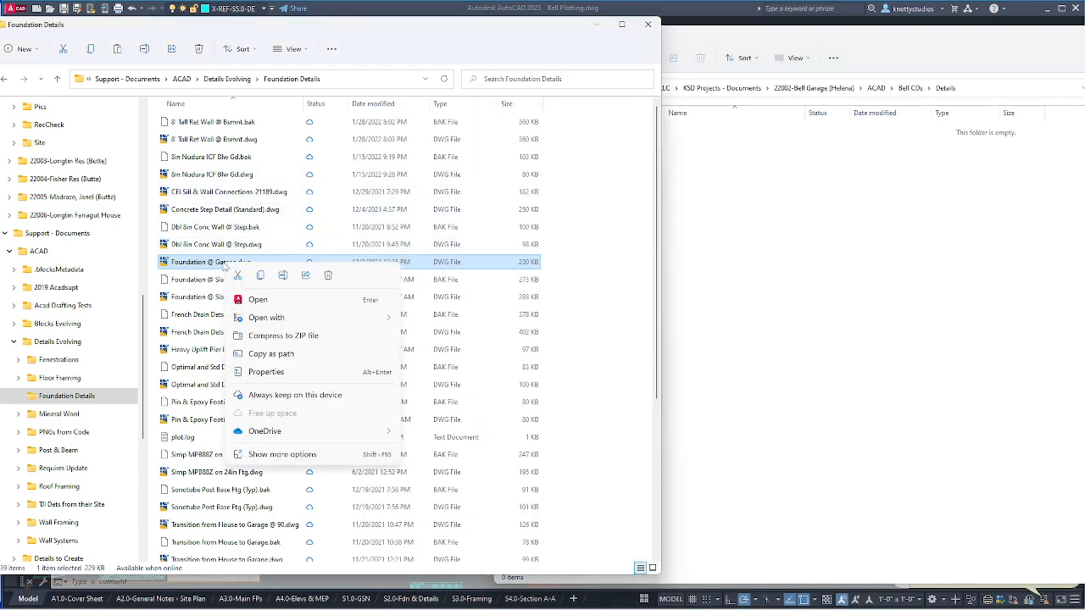
pyautogui.click(261, 276)
pyautogui.rightClick(894, 252)
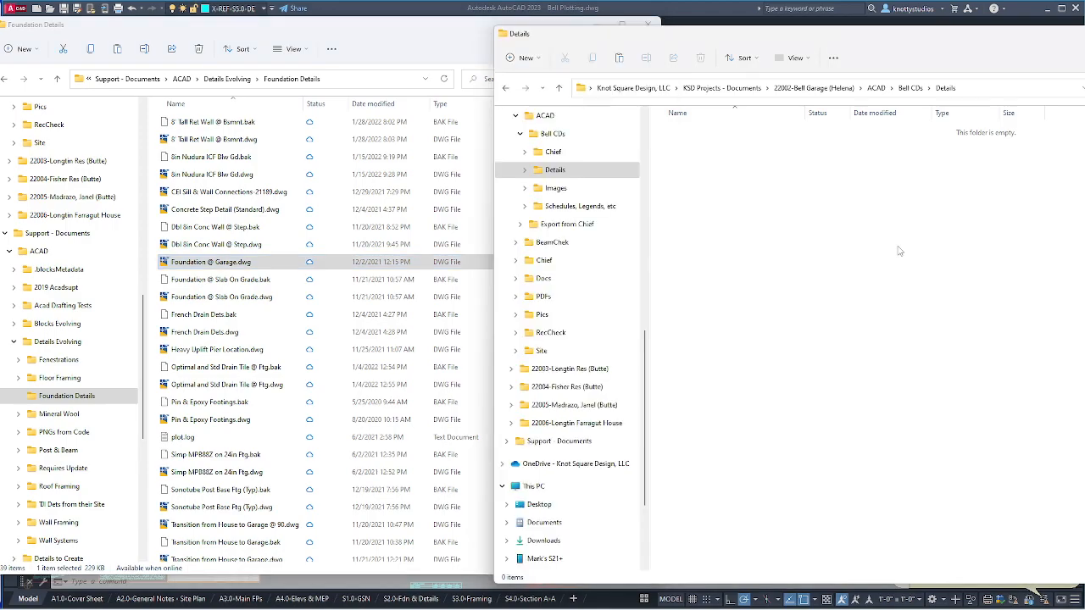
pyautogui.click(913, 260)
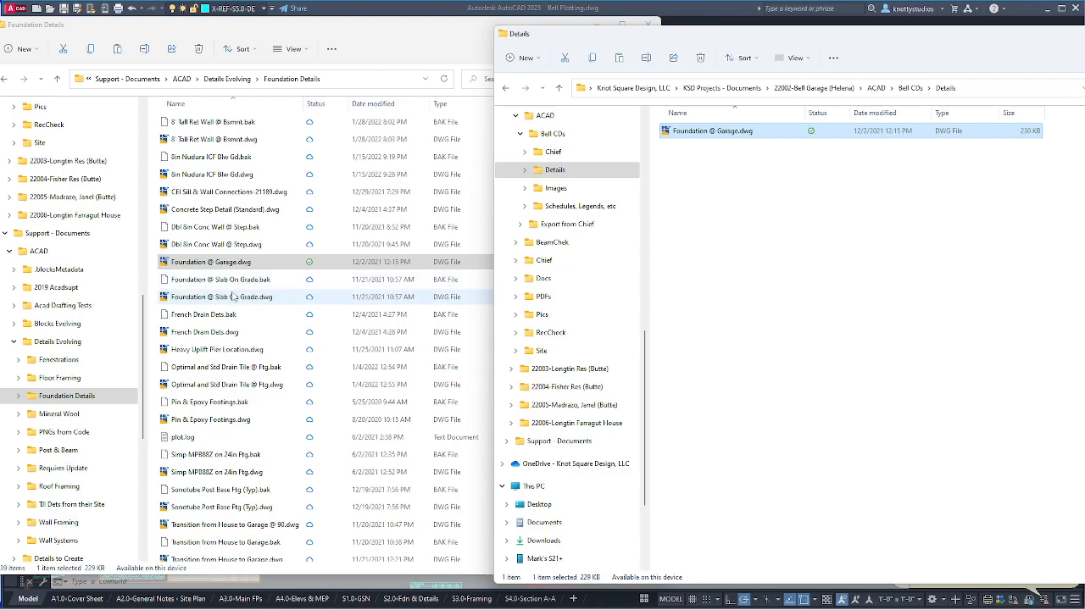
# Copy Foundation @ Slab On Grade.dwg into the Details folder.
pyautogui.rightClick(234, 298)
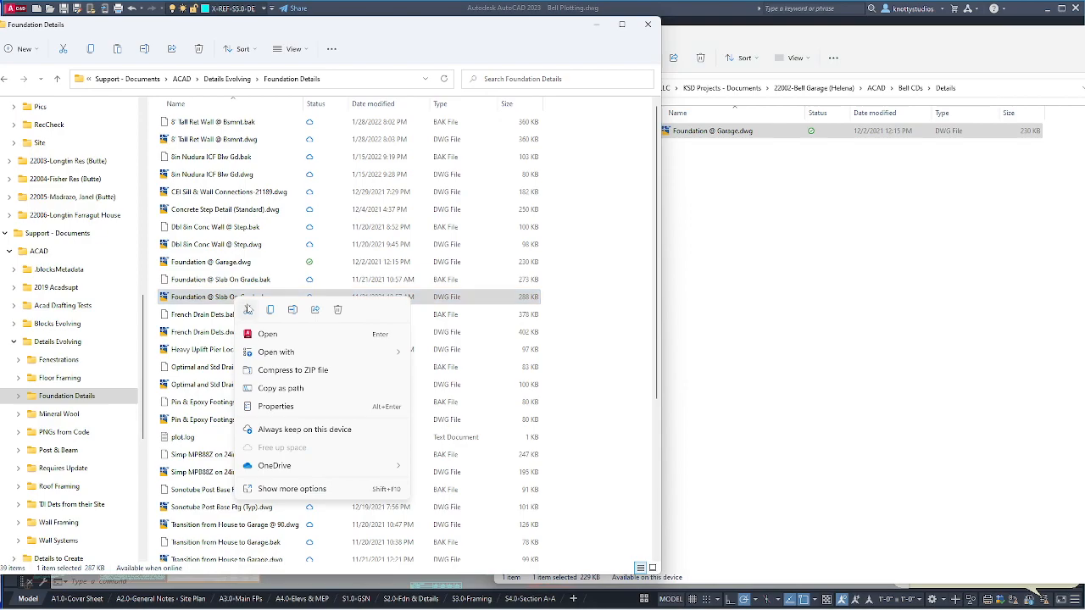
pyautogui.click(271, 311)
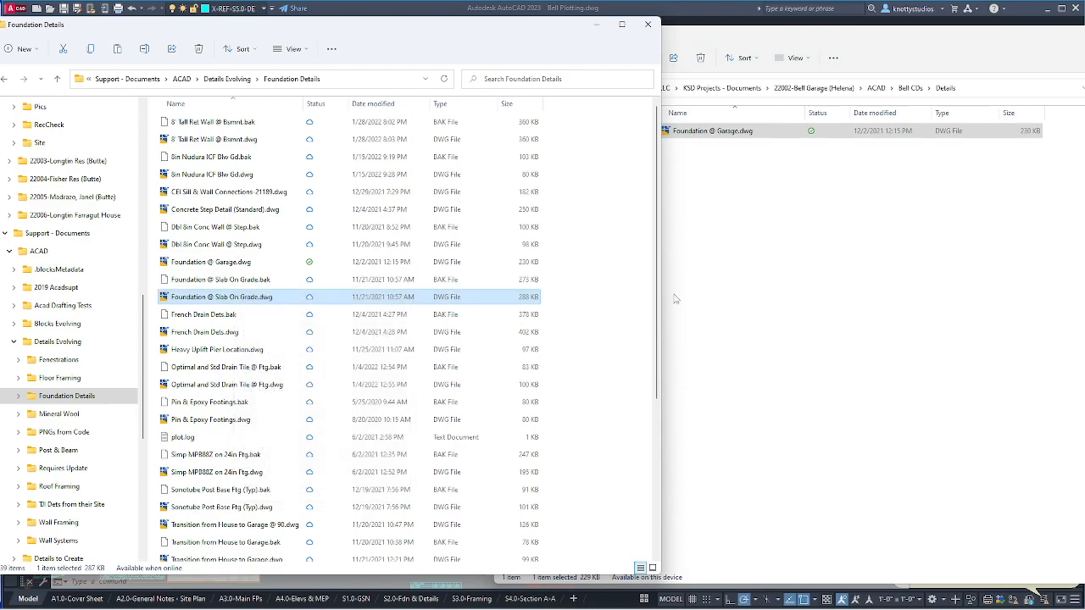
pyautogui.rightClick(840, 277)
pyautogui.click(855, 285)
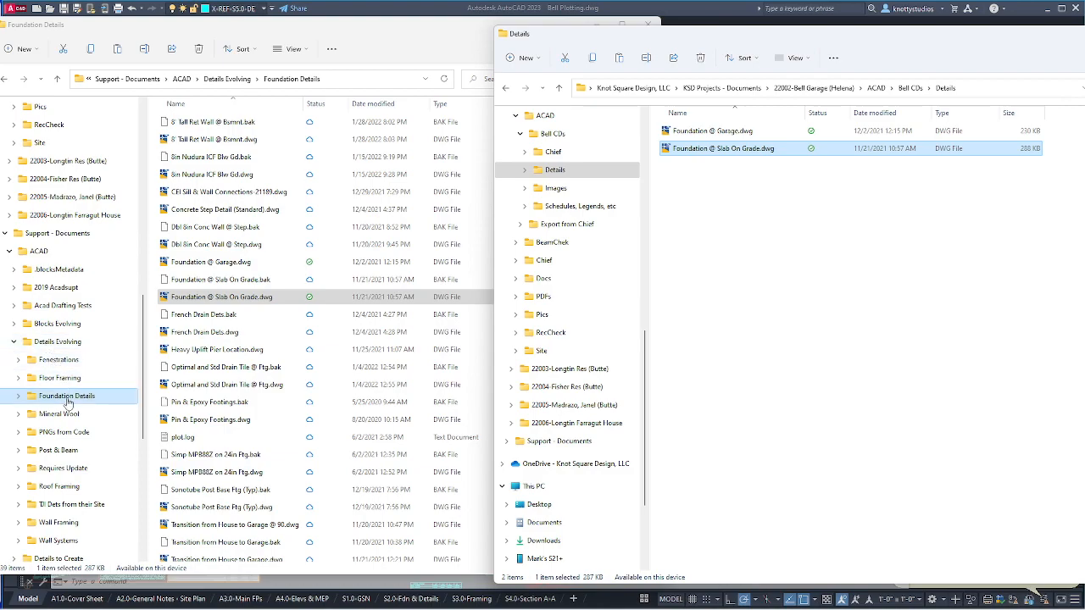
# Copy Common Truss @ Top Plate Connection.dwg from Roof Framing into Details and open it.
pyautogui.click(68, 486)
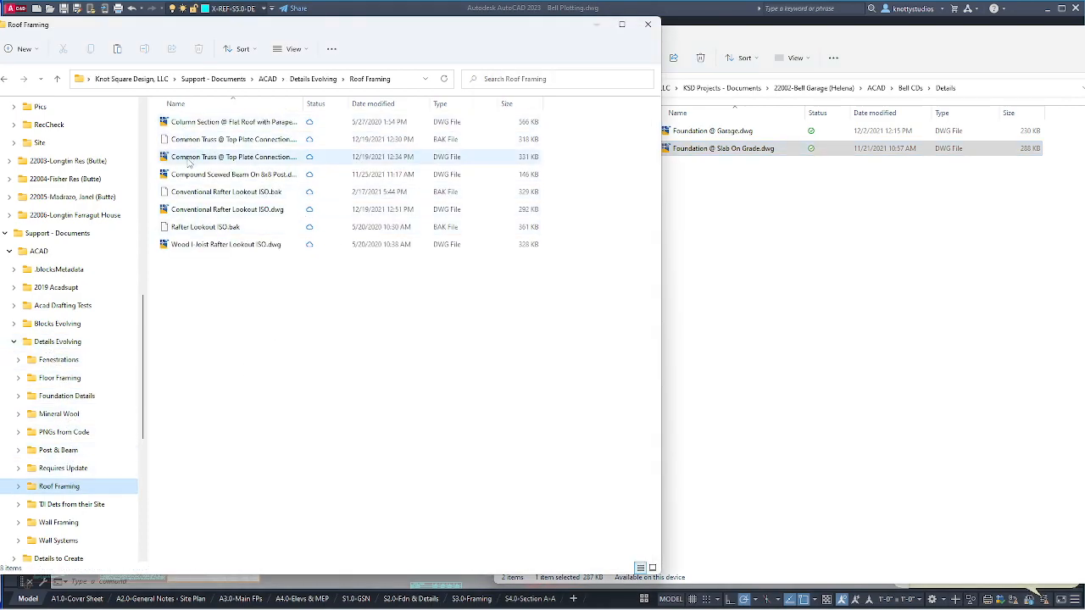
pyautogui.click(191, 165)
pyautogui.rightClick(195, 165)
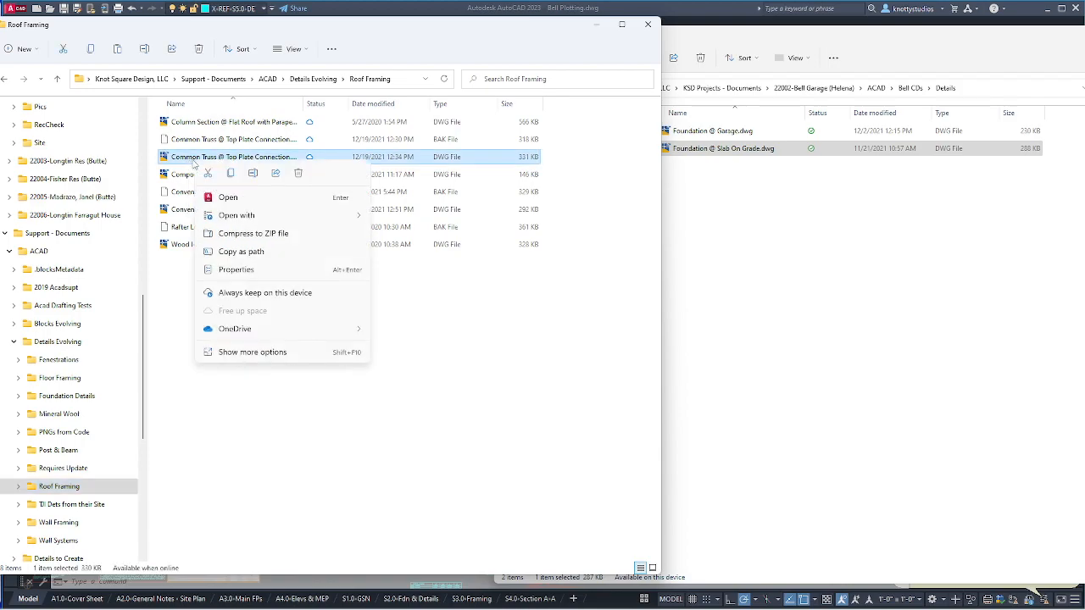
pyautogui.click(230, 173)
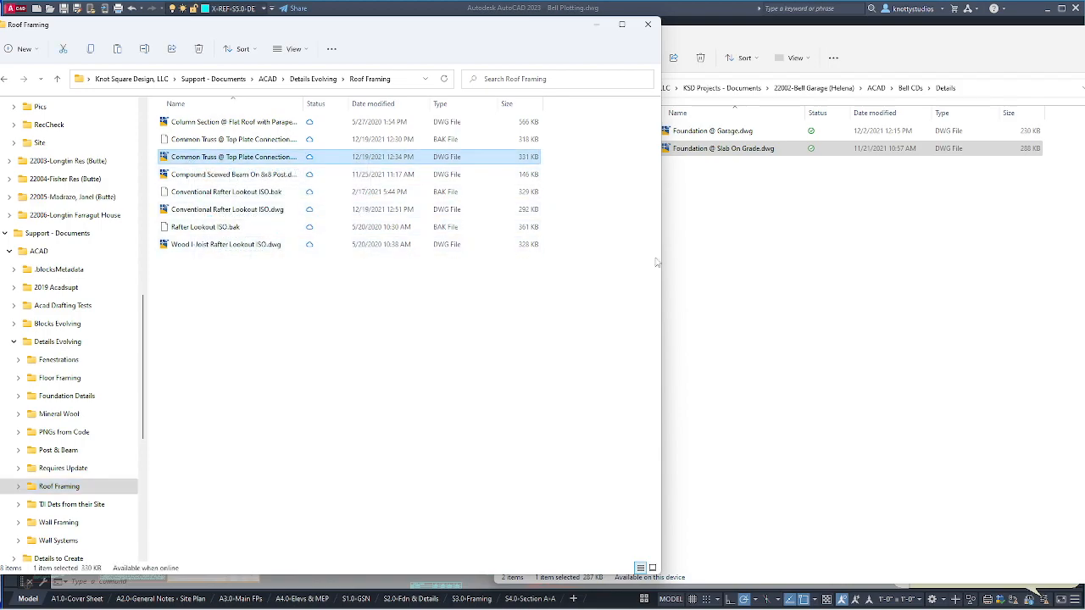
pyautogui.click(765, 268)
pyautogui.rightClick(766, 268)
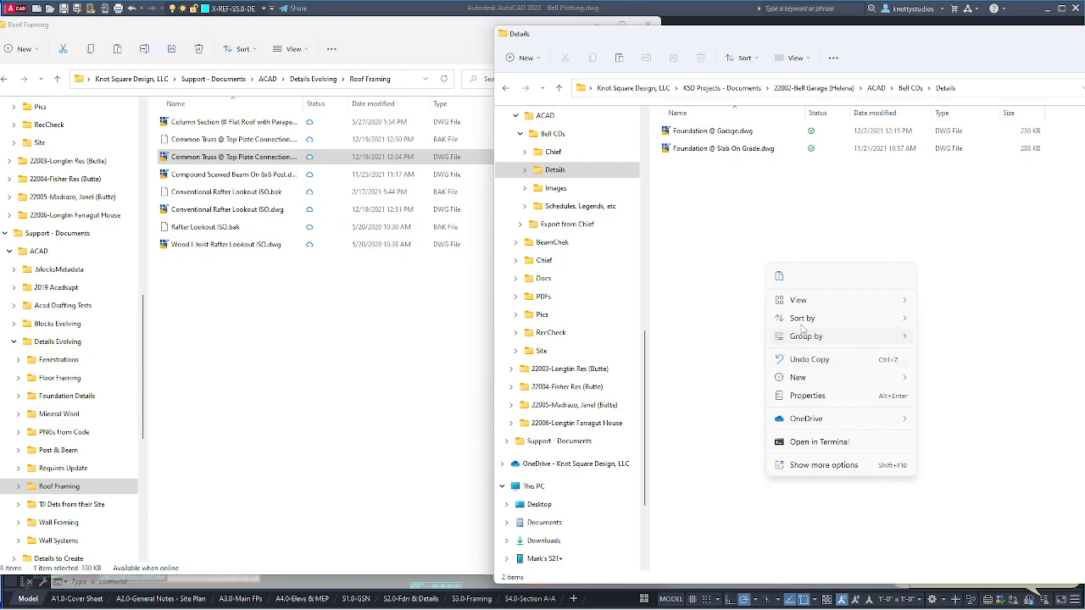
pyautogui.click(779, 276)
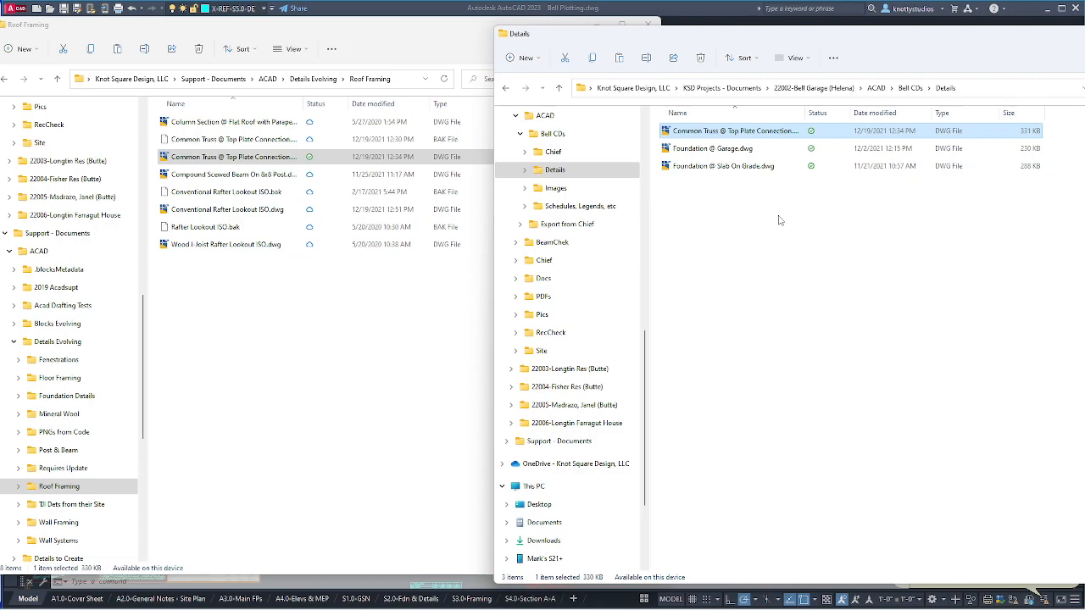
pyautogui.doubleClick(693, 139)
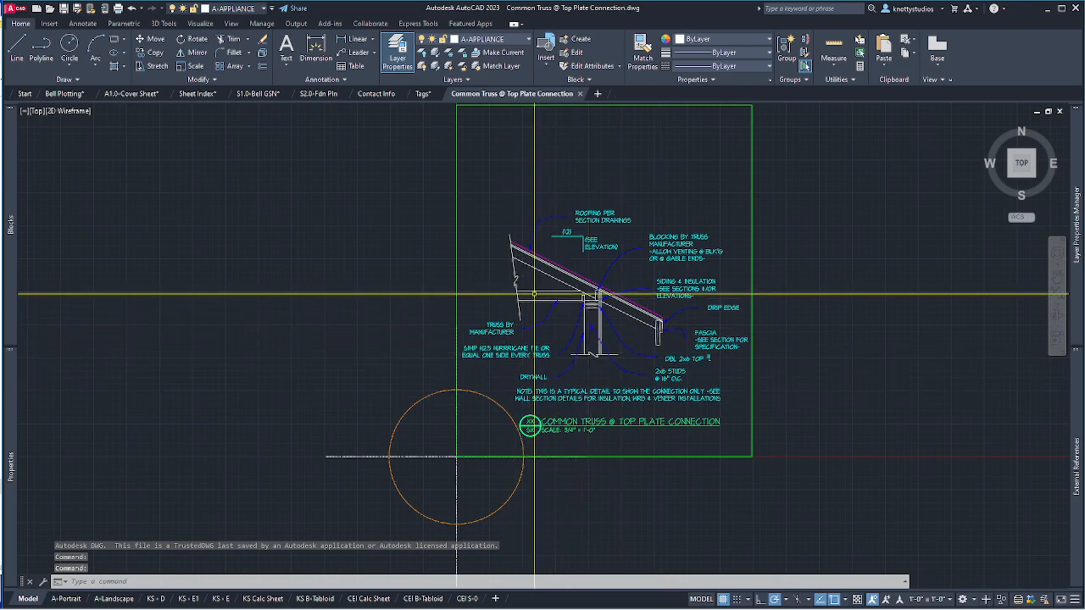
# Edit the Common Truss pitch note so it reads (SEE SECTION) instead of (SEE ELEVATION).
pyautogui.scroll(2, 592, 241)
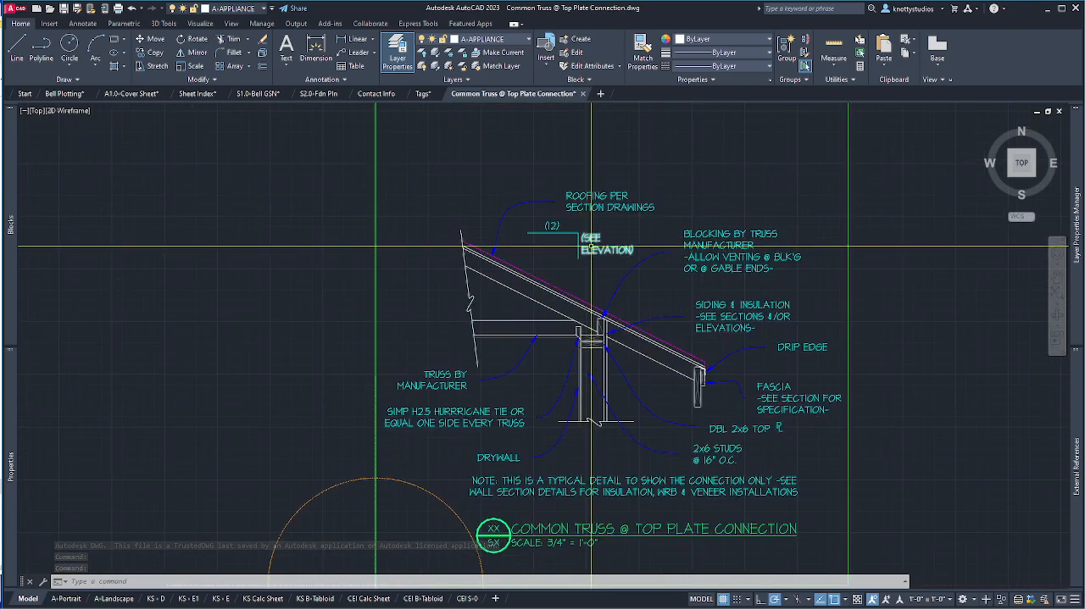
pyautogui.doubleClick(604, 248)
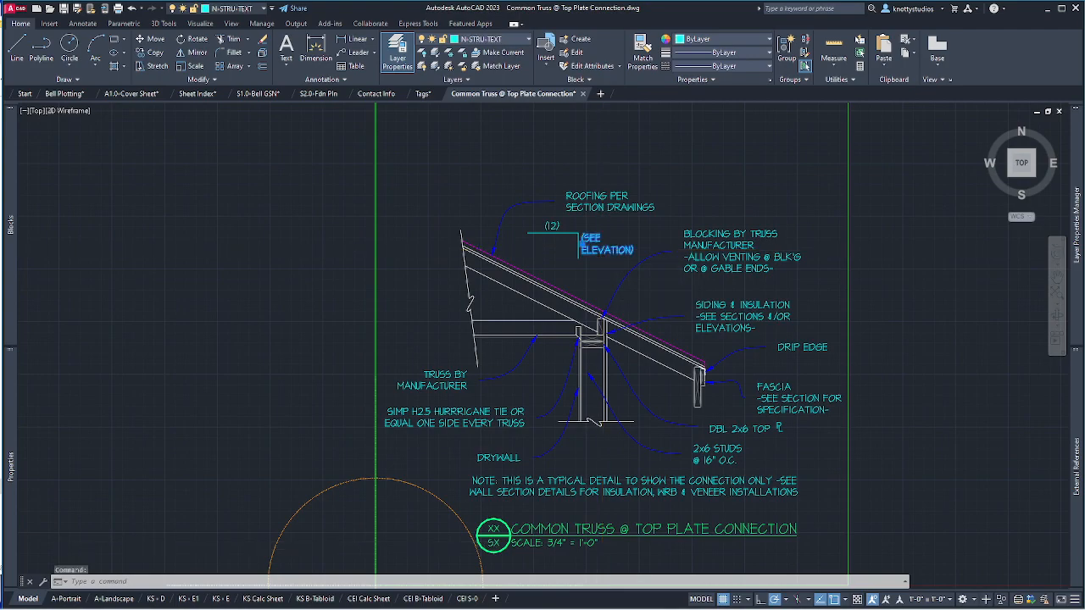
pyautogui.moveTo(581, 252); pyautogui.dragTo(610, 251)
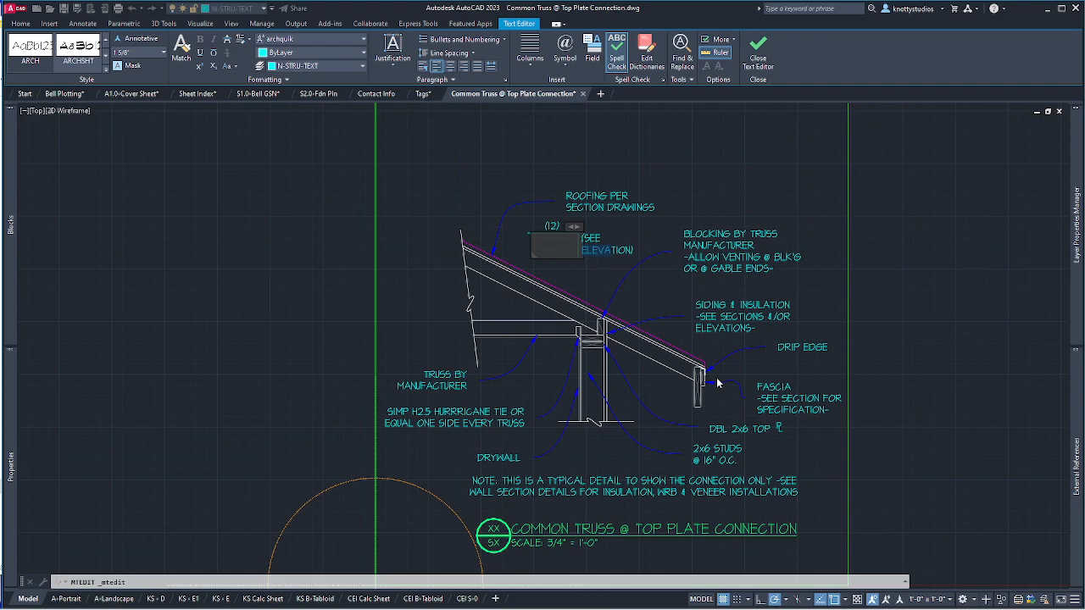
pyautogui.press('Delete')
pyautogui.press('Delete')
pyautogui.press('Delete')
pyautogui.press('Delete')
pyautogui.press('Delete')
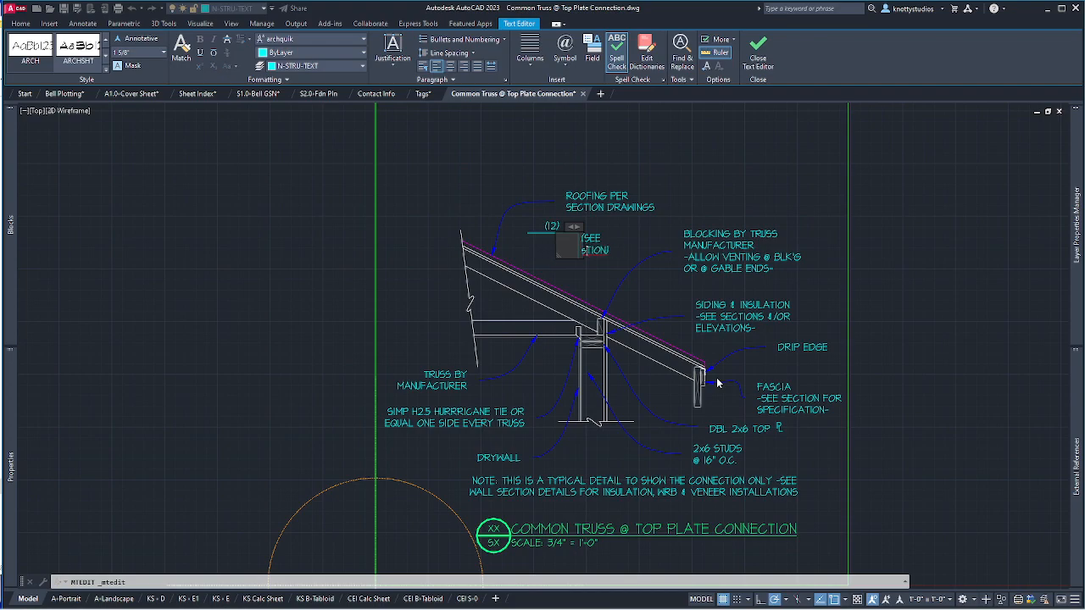
pyautogui.write('SEC')
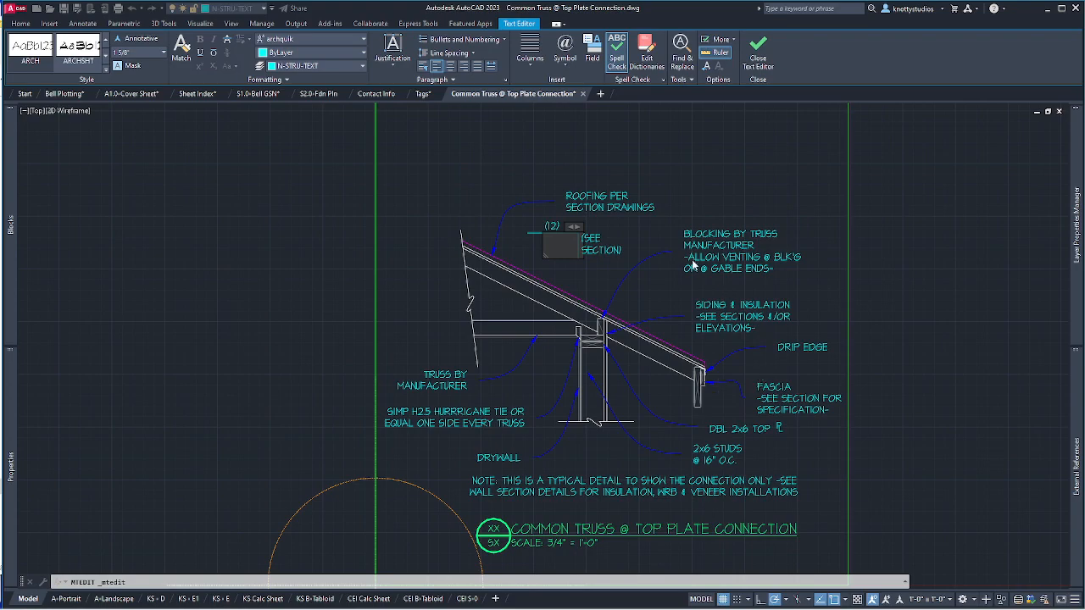
pyautogui.click(658, 291)
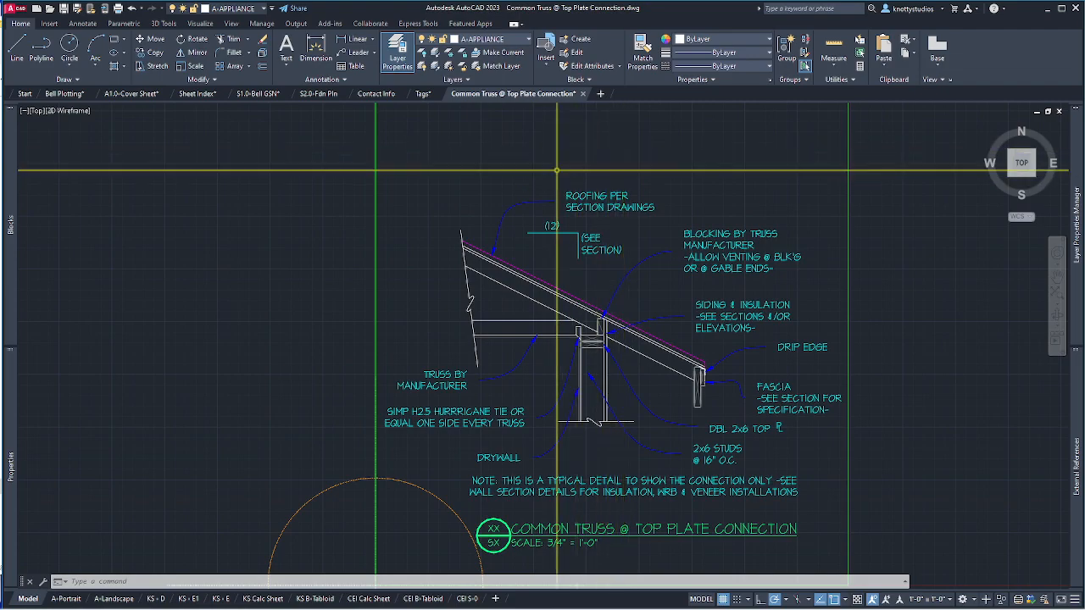
# Open Foundation @ Garage.dwg from the Bell CDs Details folder.
pyautogui.hotkey('alt', 'Tab')
pyautogui.click(782, 136)
pyautogui.doubleClick(703, 149)
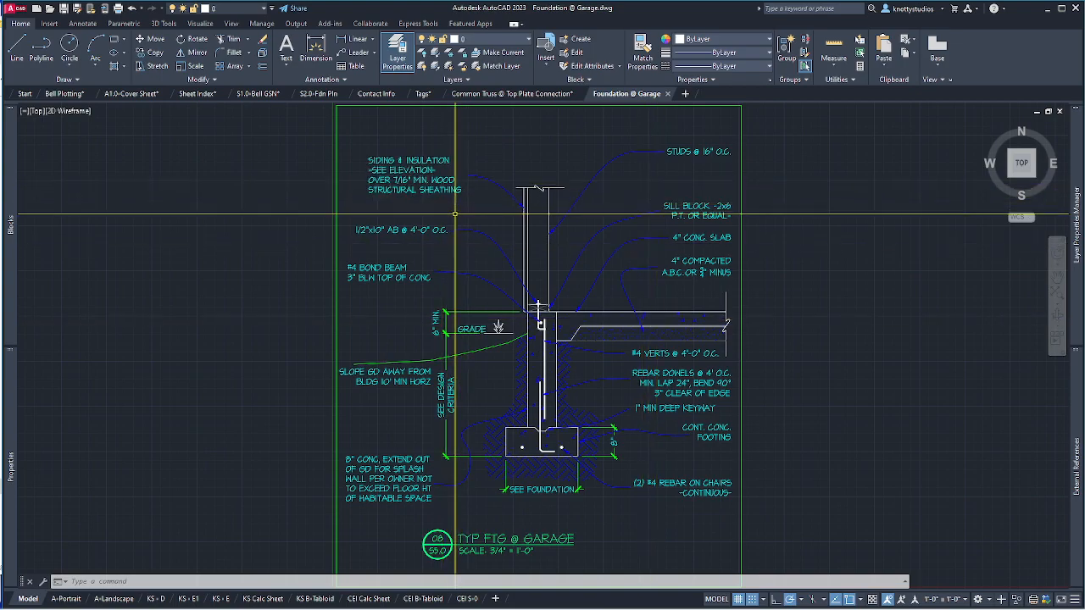
# Add 1/2" to the SIDING & INSULATION note for min. wood structural sheathing.
pyautogui.doubleClick(404, 180)
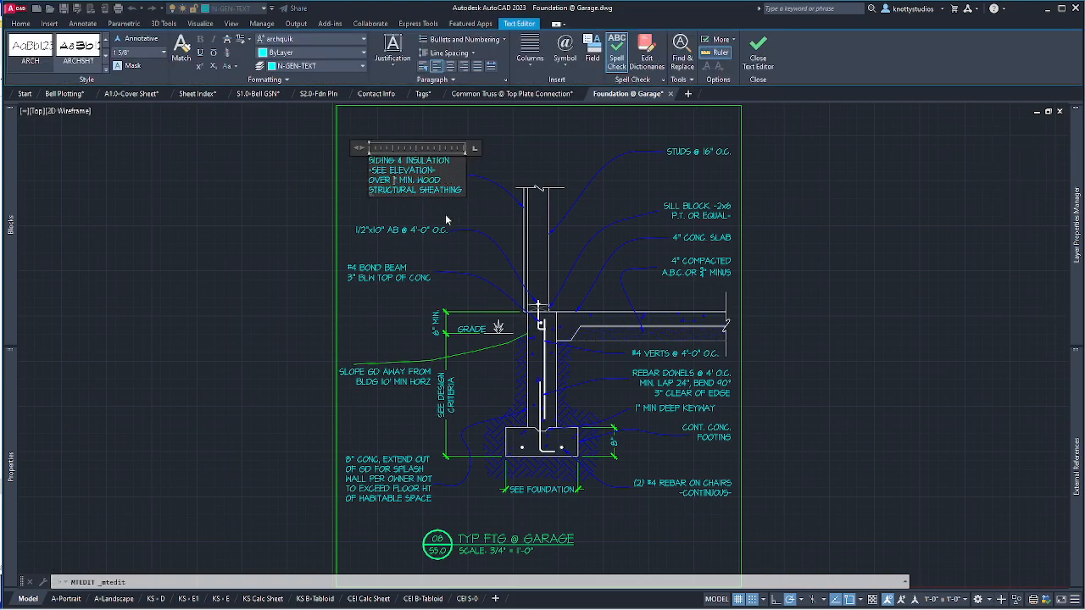
pyautogui.write('1/2"')
pyautogui.click(463, 217)
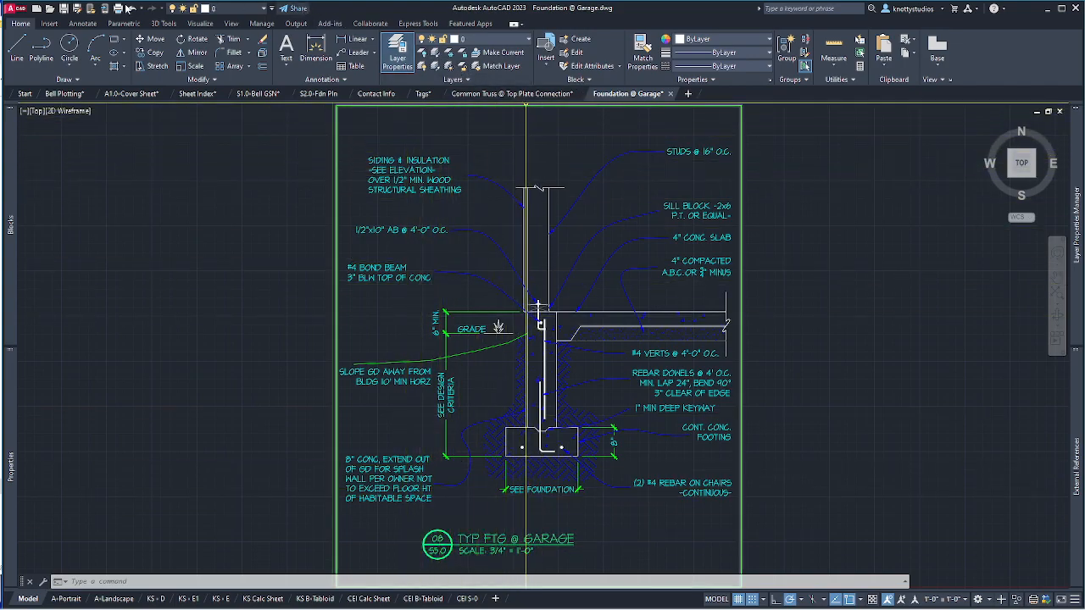
# Open Foundation @ Slab On Grade.dwg from Bell CDs\Details, review it, and close without saving.
pyautogui.click(51, 9)
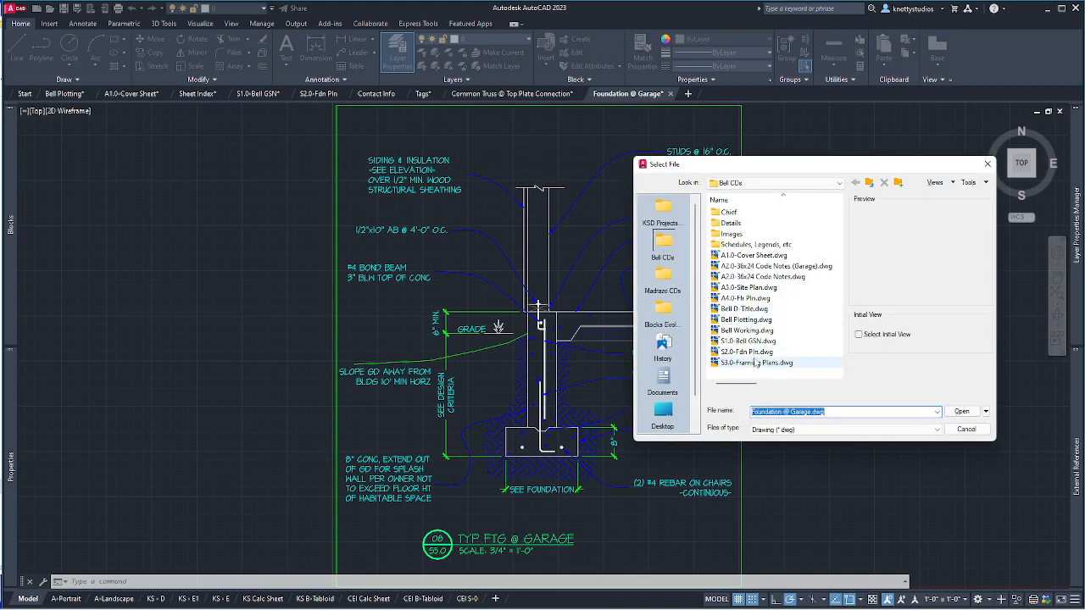
pyautogui.doubleClick(733, 223)
pyautogui.click(739, 223)
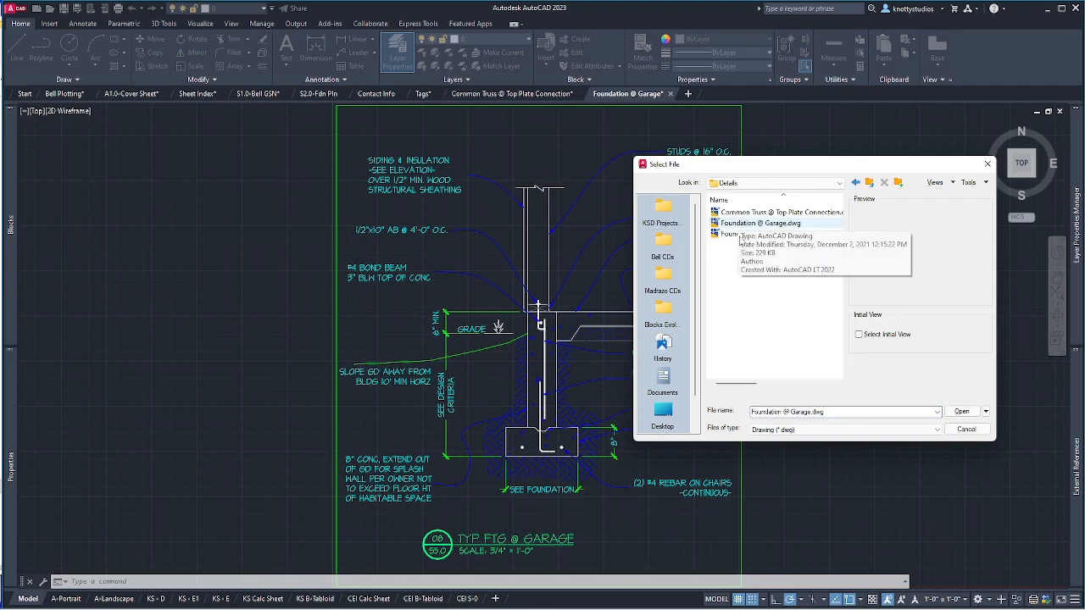
pyautogui.doubleClick(737, 233)
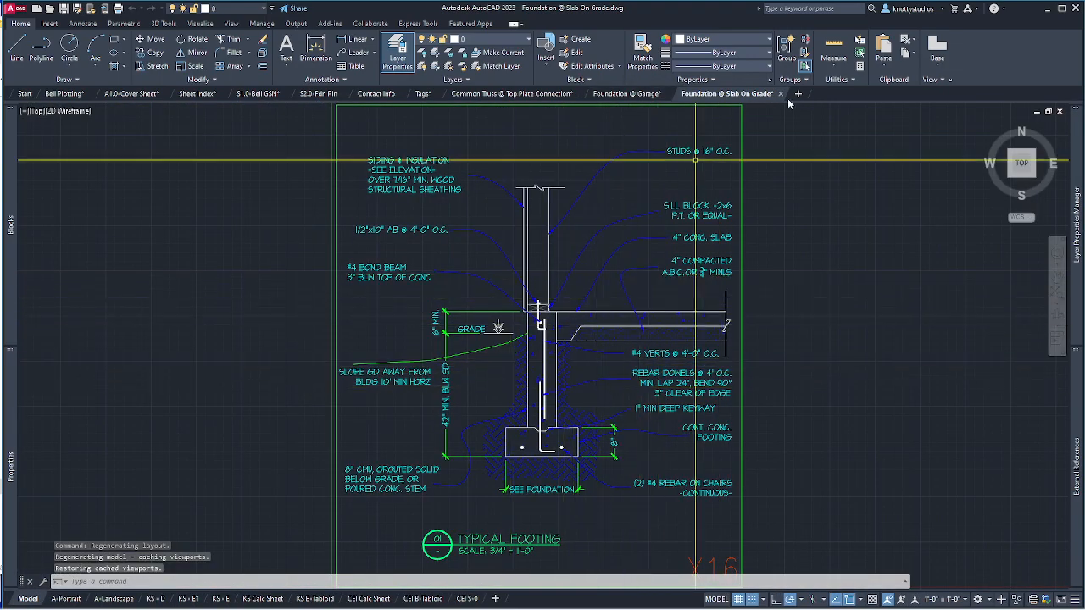
pyautogui.click(781, 94)
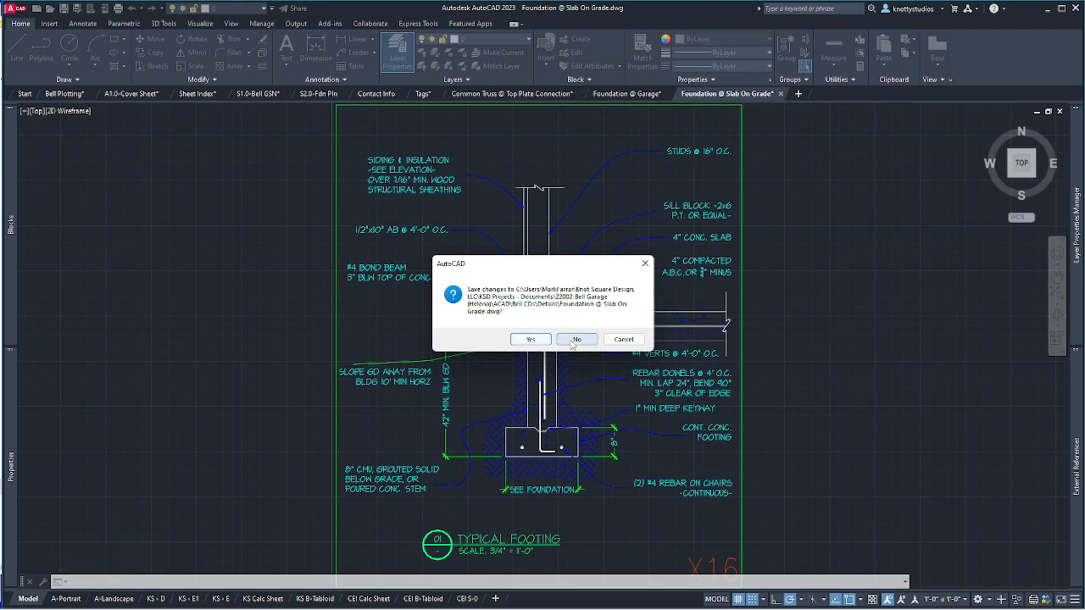
pyautogui.click(574, 340)
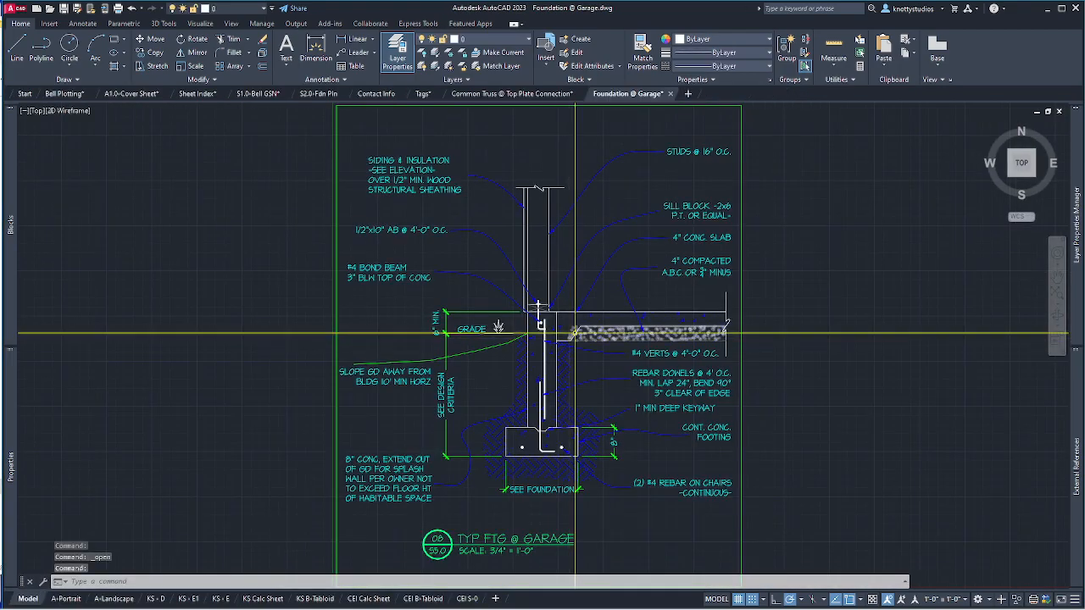
# Delete the gravel hatch beneath the garage slab.
pyautogui.click(585, 334)
pyautogui.press('Delete')
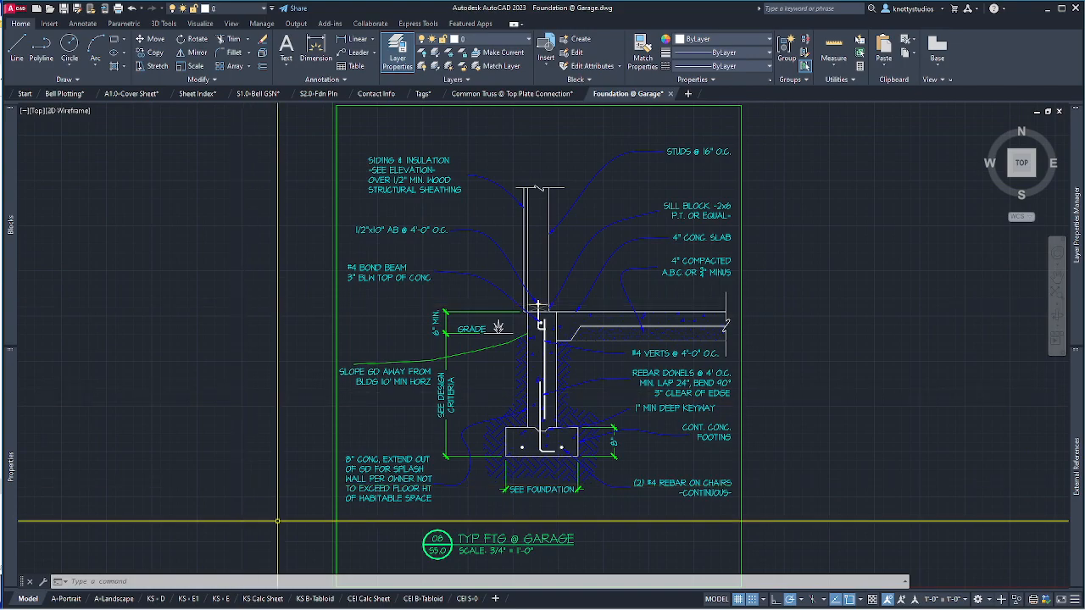
pyautogui.moveTo(320, 604)
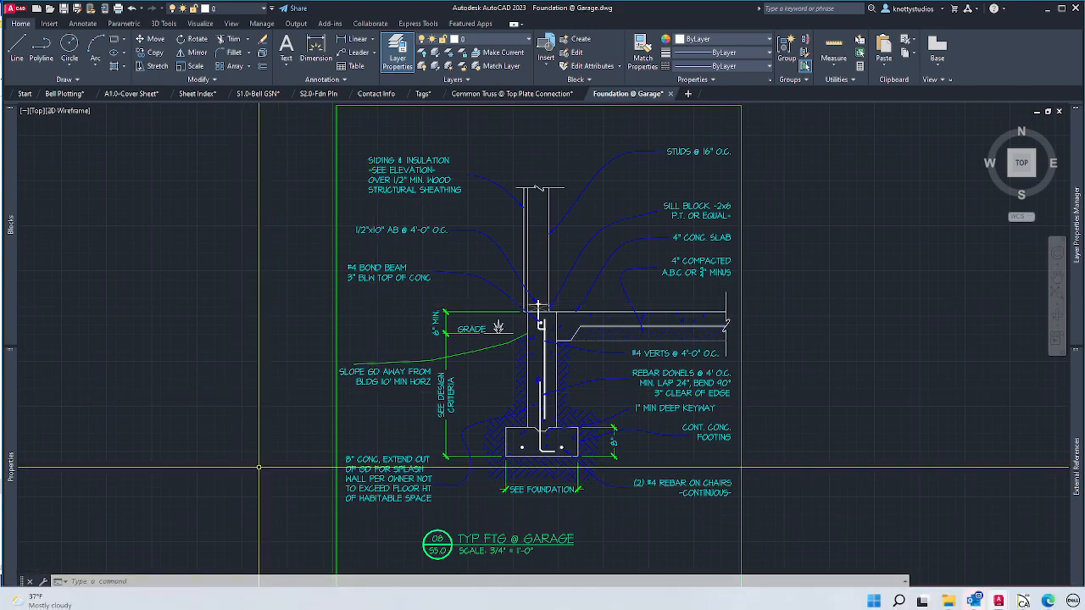
pyautogui.moveTo(181, 600)
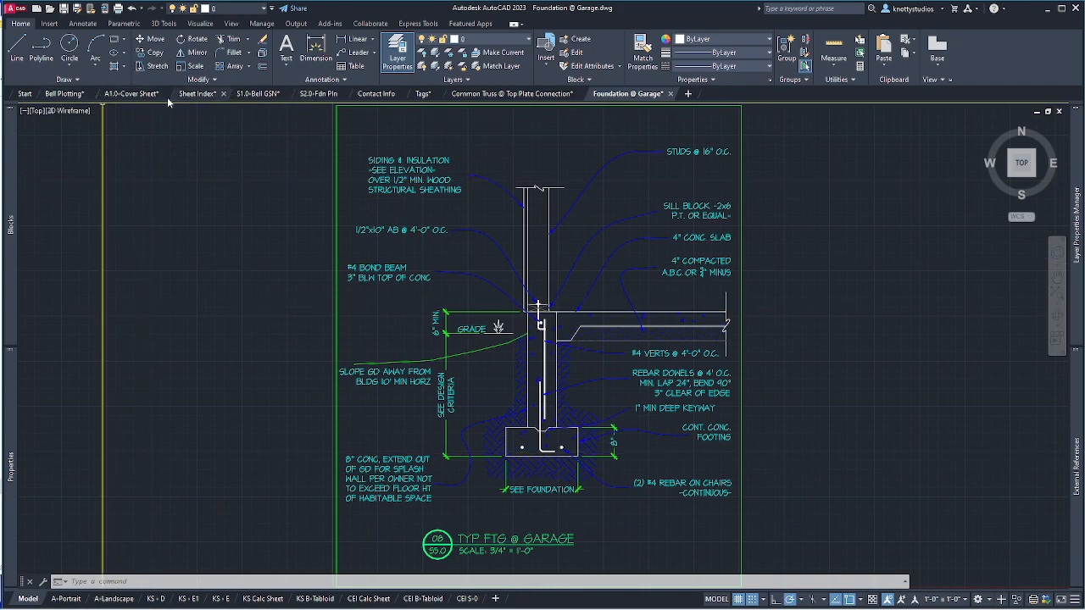
# Delete Foundation @ Slab On Grade.dwg from the Details folder, dismissing the OneDrive notice.
pyautogui.click(61, 96)
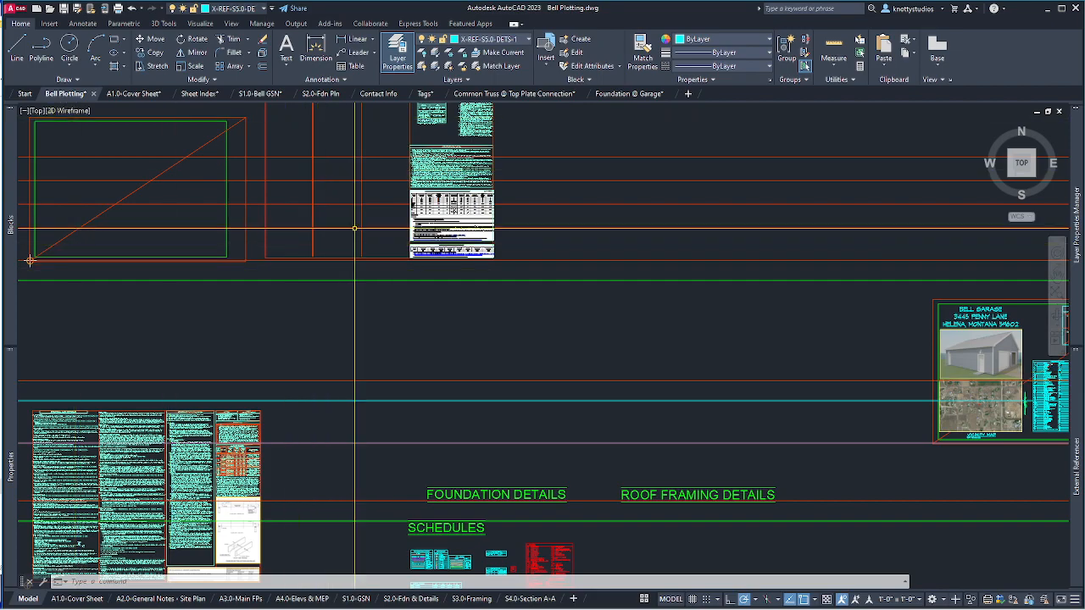
pyautogui.hotkey('alt', 'Tab')
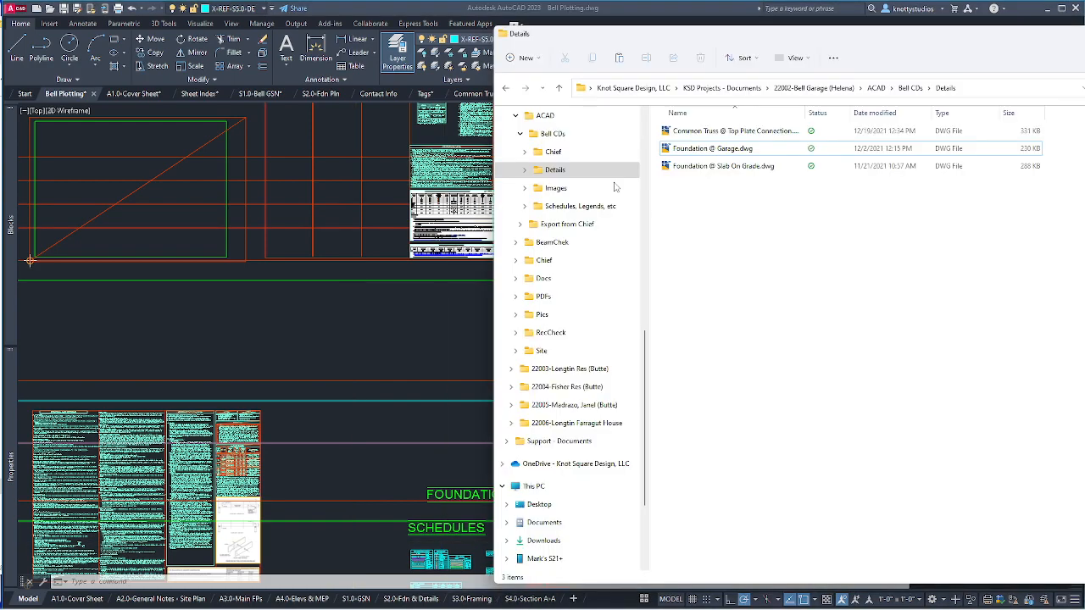
pyautogui.click(712, 167)
pyautogui.rightClick(712, 168)
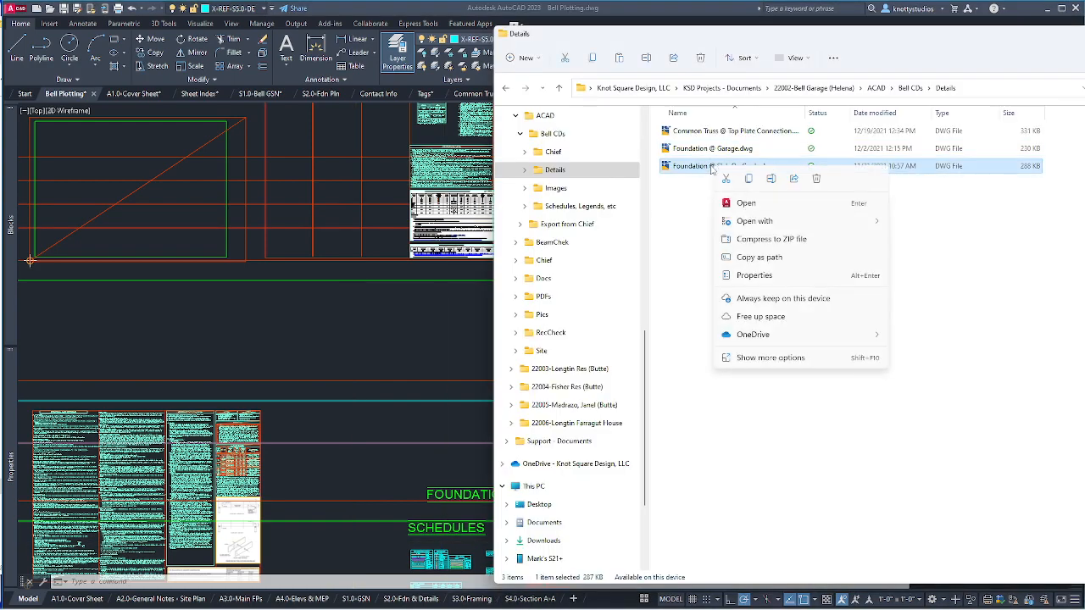
pyautogui.click(818, 178)
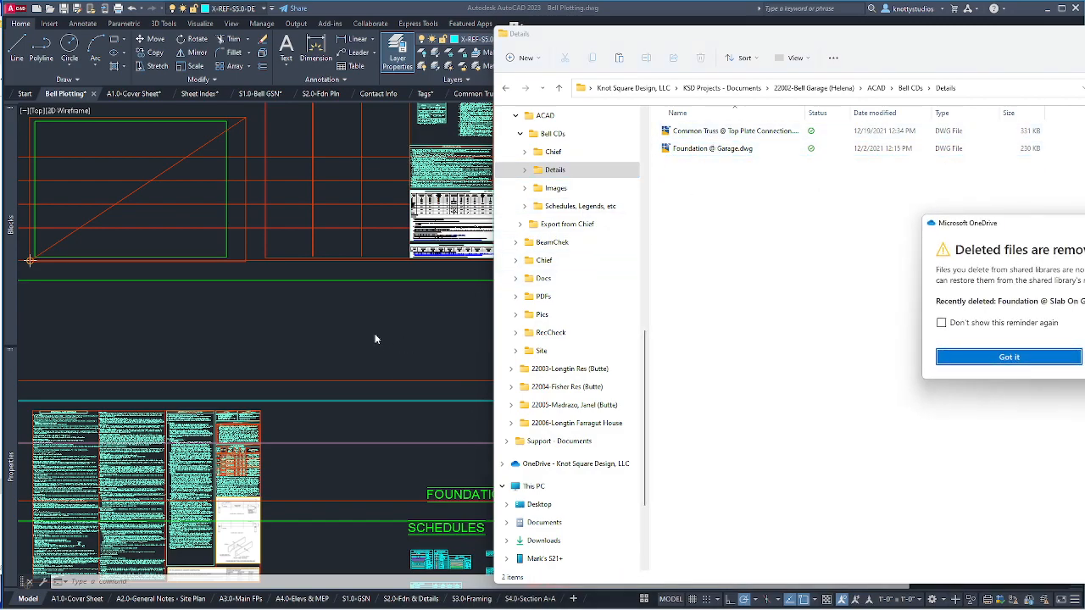
pyautogui.click(999, 357)
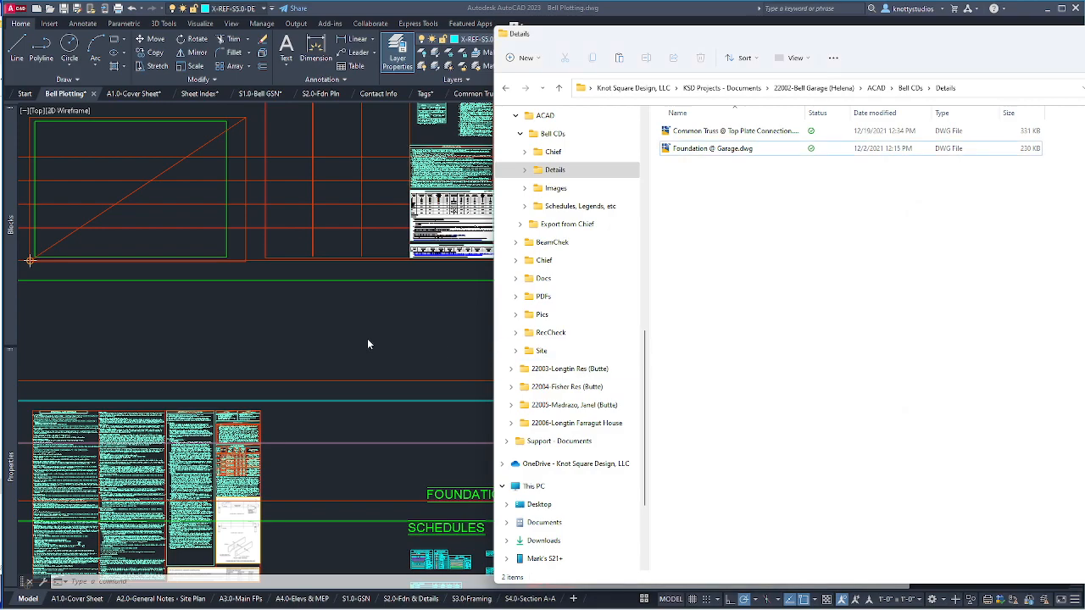
pyautogui.click(303, 321)
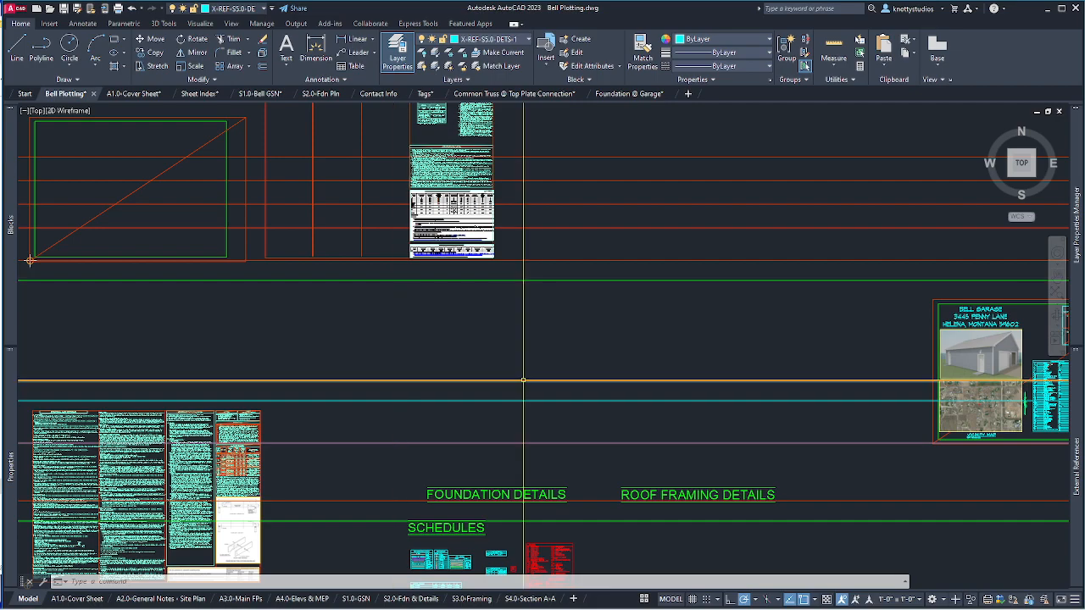
# Attach Foundation @ Garage.dwg from the Details folder as an xref above the FOUNDATION DETAILS label.
pyautogui.write('xref')
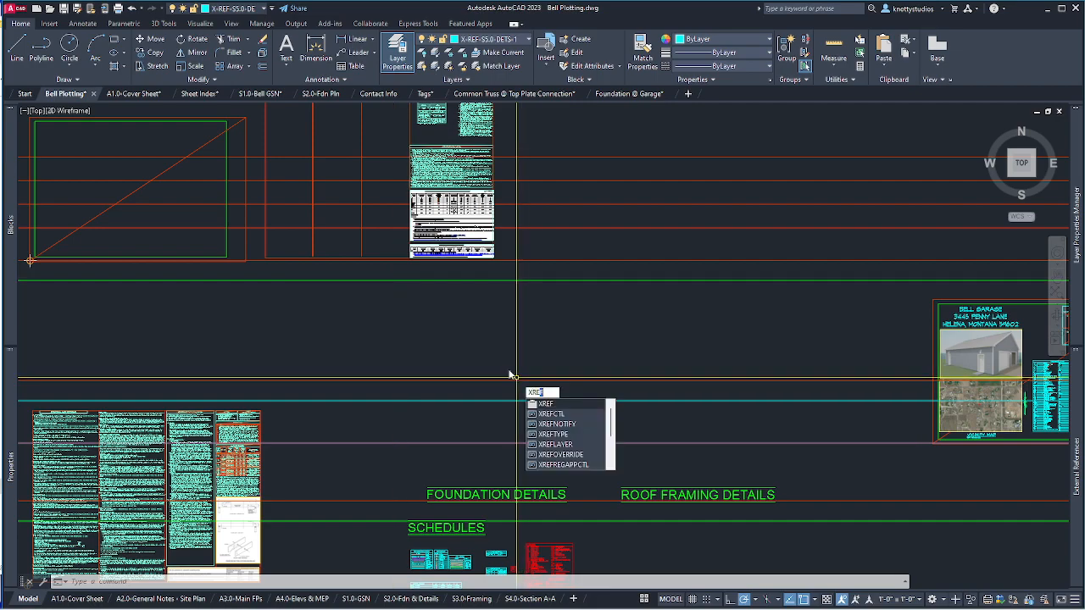
pyautogui.click(252, 11)
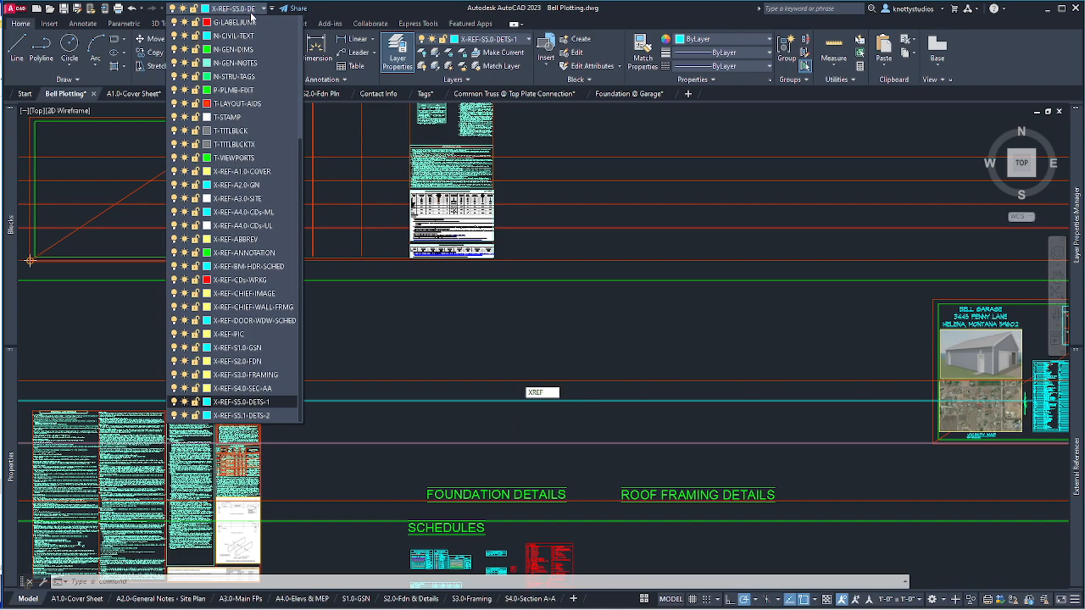
pyautogui.click(252, 15)
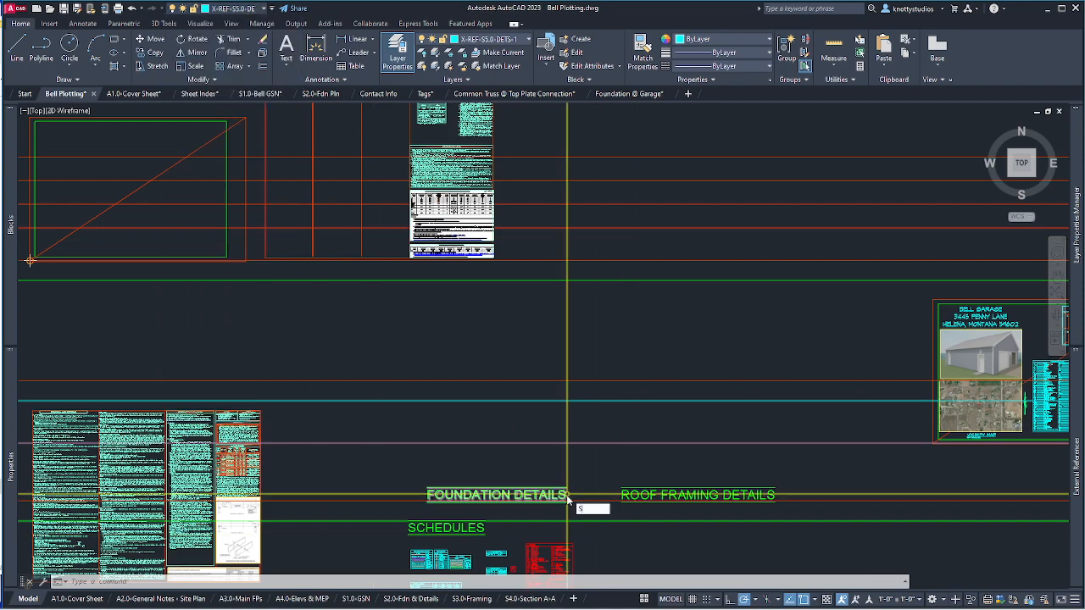
pyautogui.write('x')
pyautogui.press('Escape')
pyautogui.press('Escape')
pyautogui.write('xref')
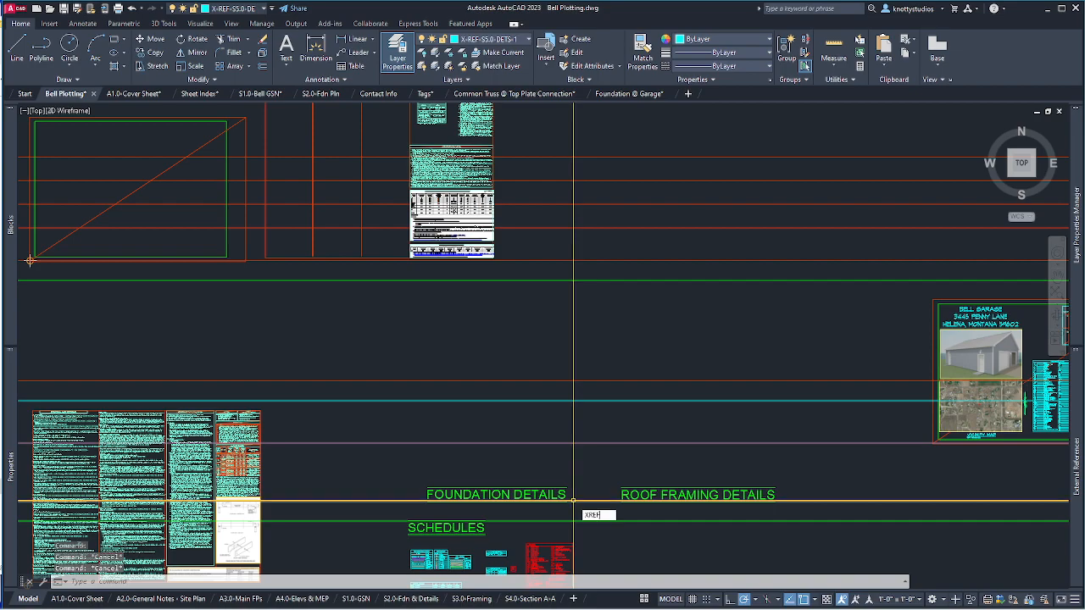
pyautogui.press('Return')
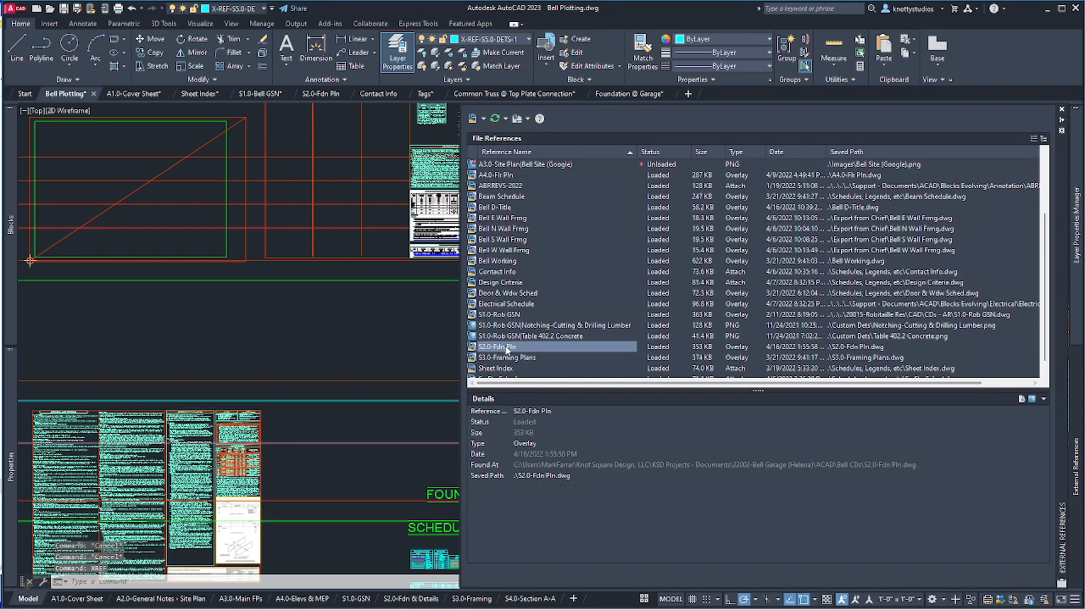
pyautogui.moveTo(507, 349)
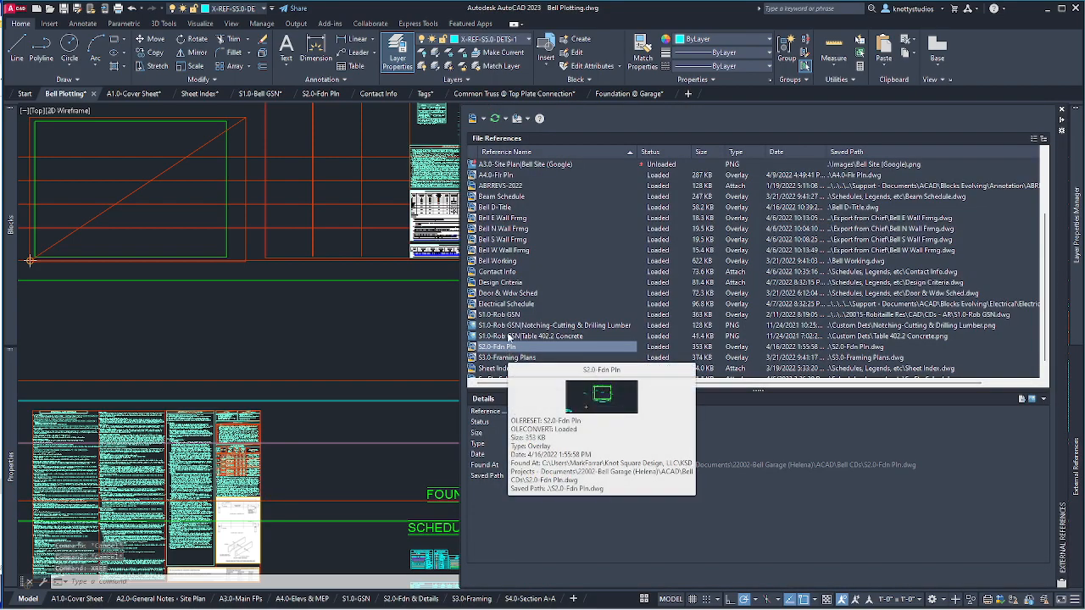
pyautogui.click(474, 120)
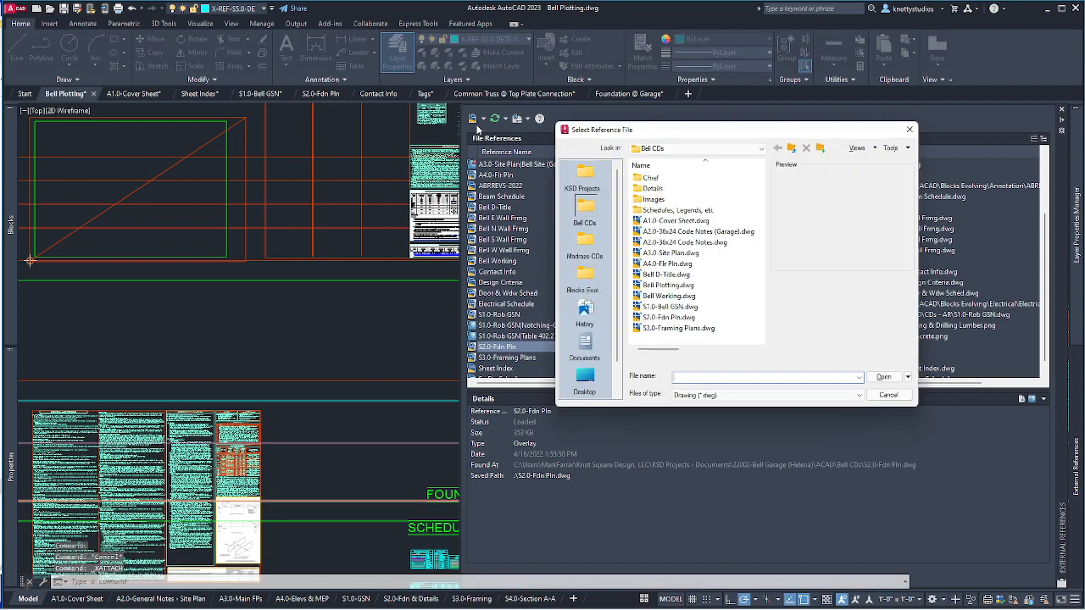
pyautogui.doubleClick(649, 188)
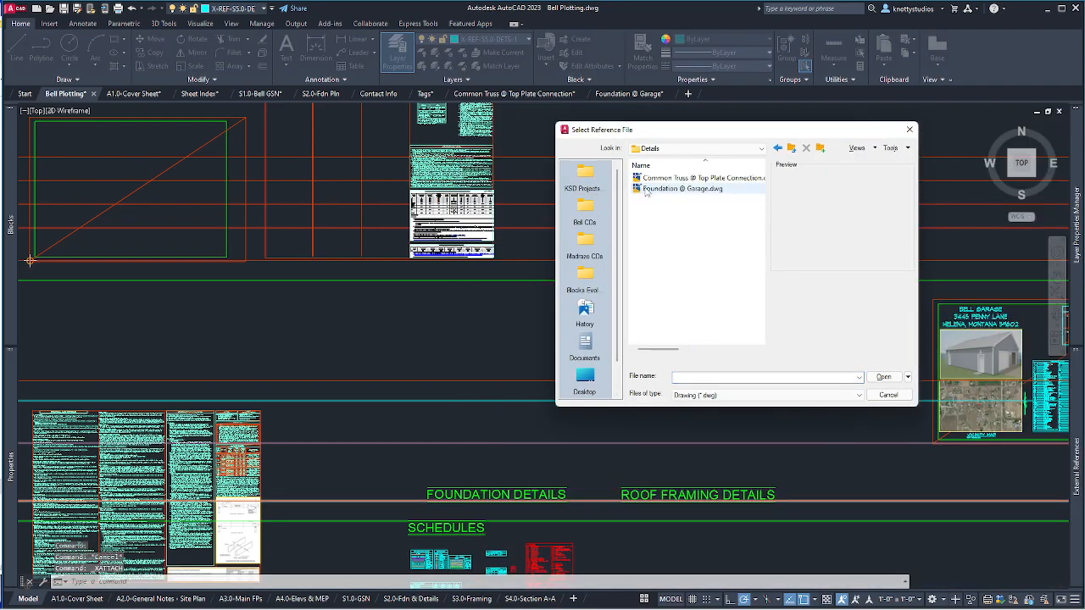
pyautogui.click(647, 189)
pyautogui.click(880, 377)
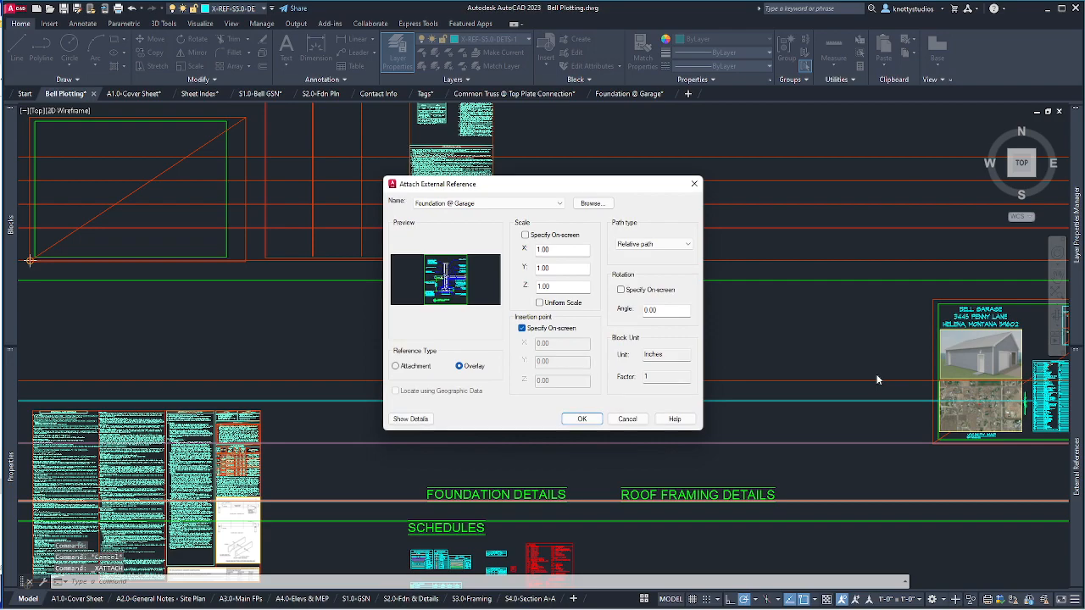
pyautogui.click(593, 421)
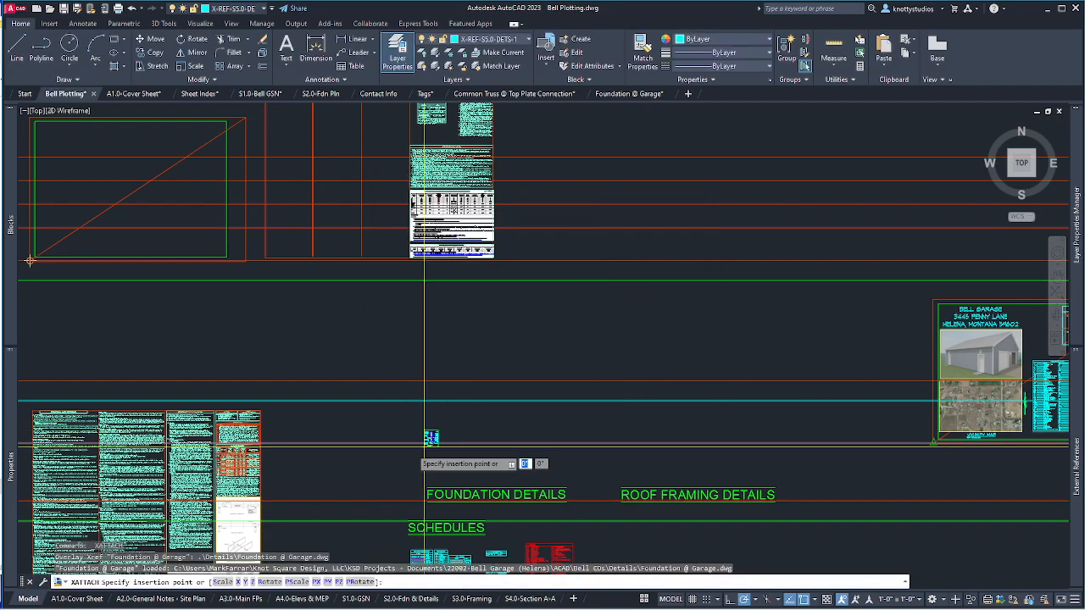
pyautogui.click(459, 466)
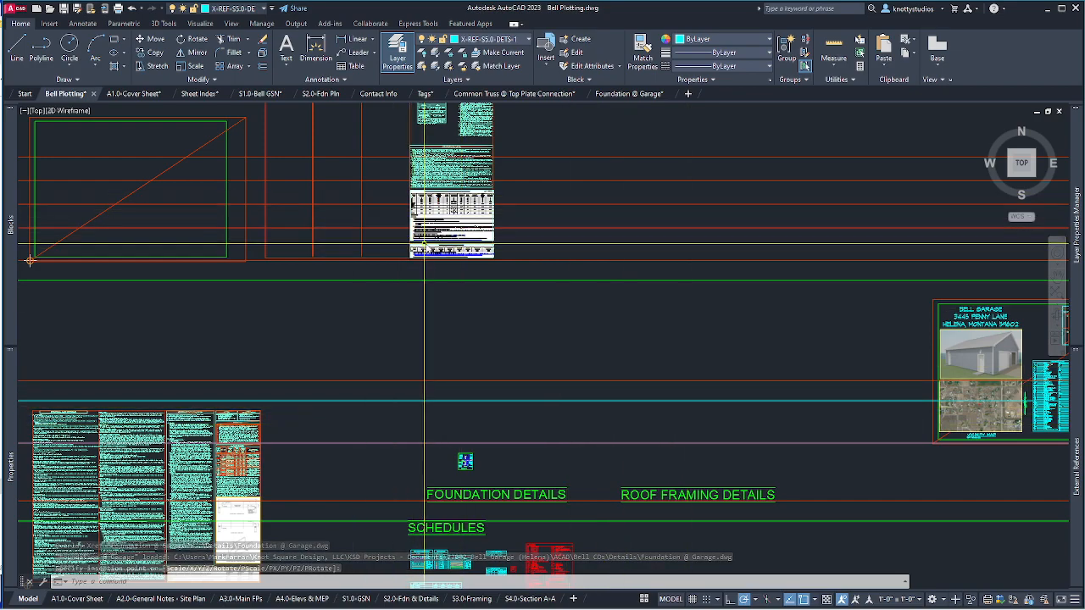
# Make X-REF-S5.1-DETS-2 the current layer.
pyautogui.press('Return')
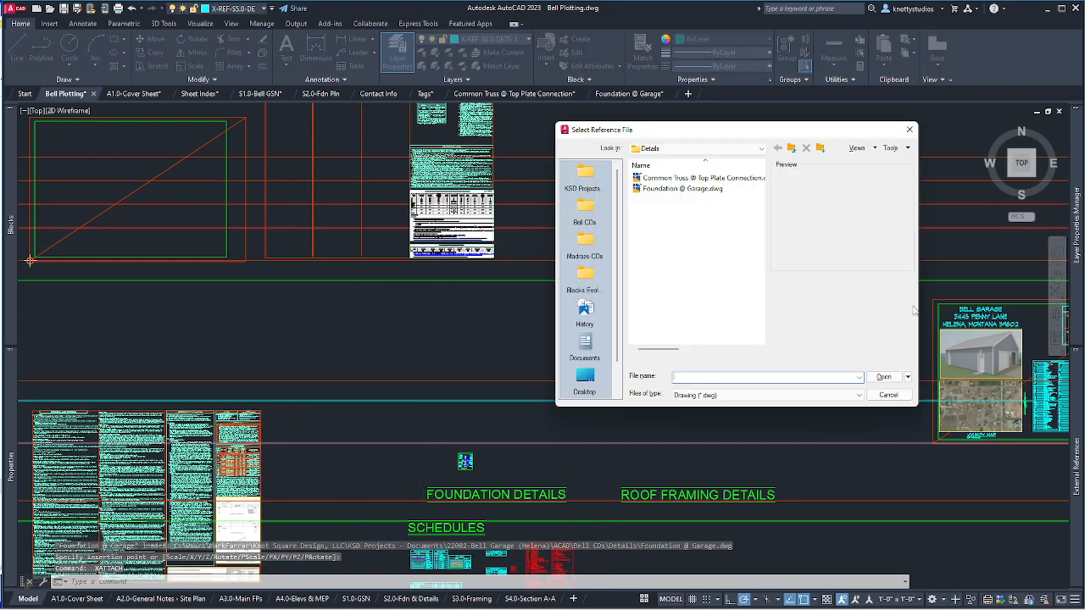
pyautogui.click(888, 395)
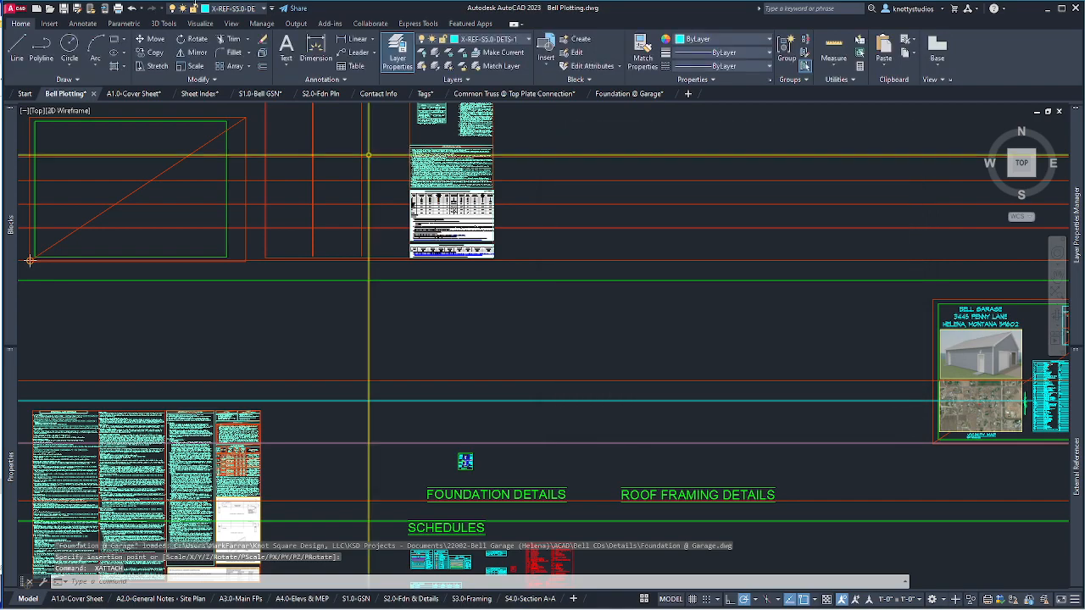
pyautogui.click(236, 9)
pyautogui.click(241, 415)
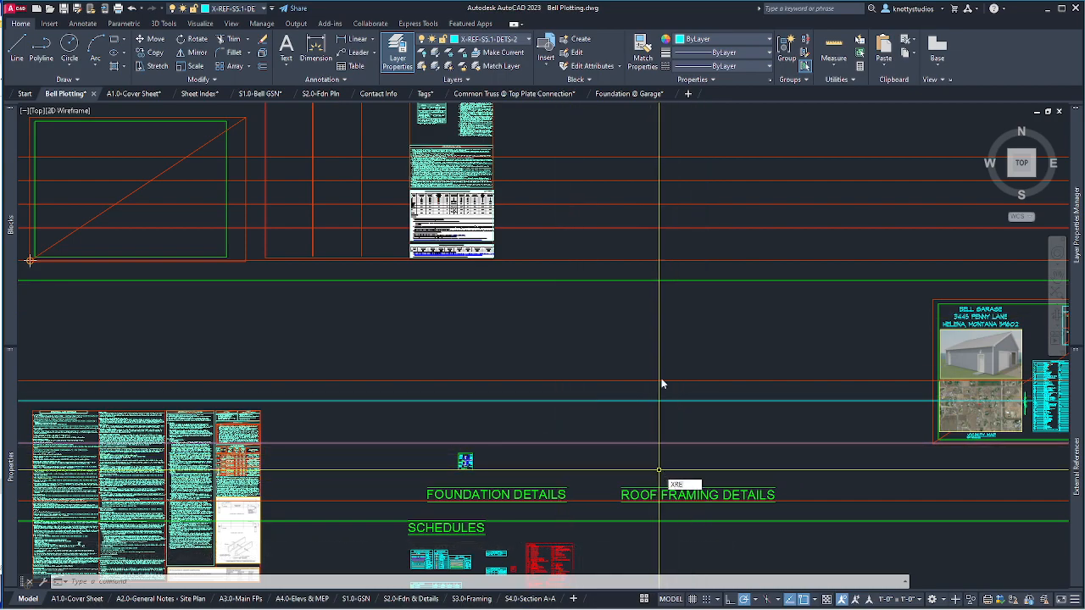
# Attach Common Truss @ Top Plate Connection.dwg above ROOF FRAMING DETAILS, then go to the S2.0-Fdn & Details sheet.
pyautogui.press('Return')
pyautogui.click(472, 119)
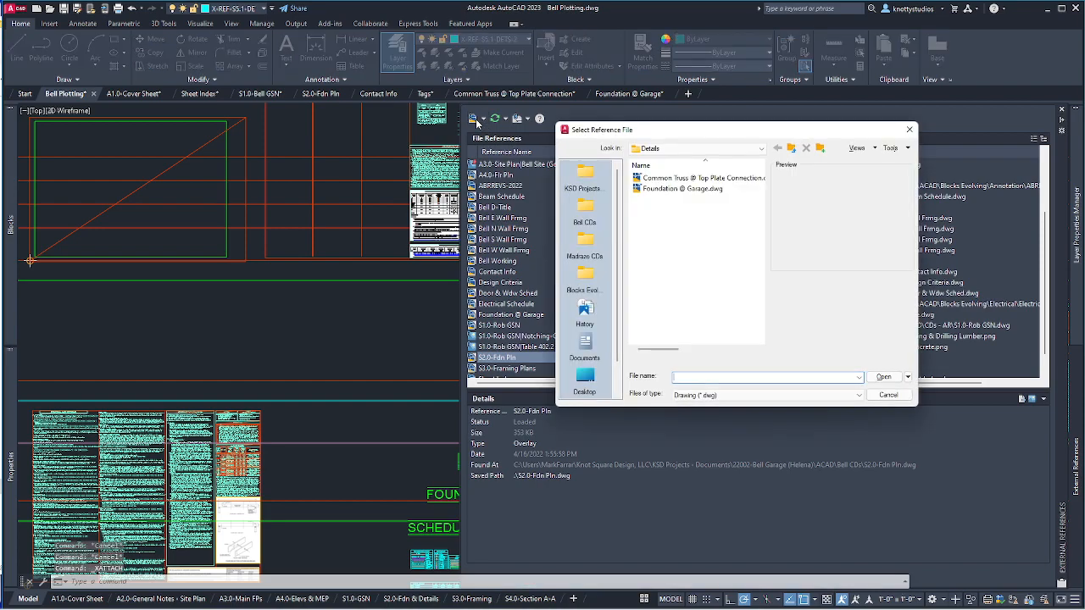
pyautogui.click(667, 178)
pyautogui.click(874, 397)
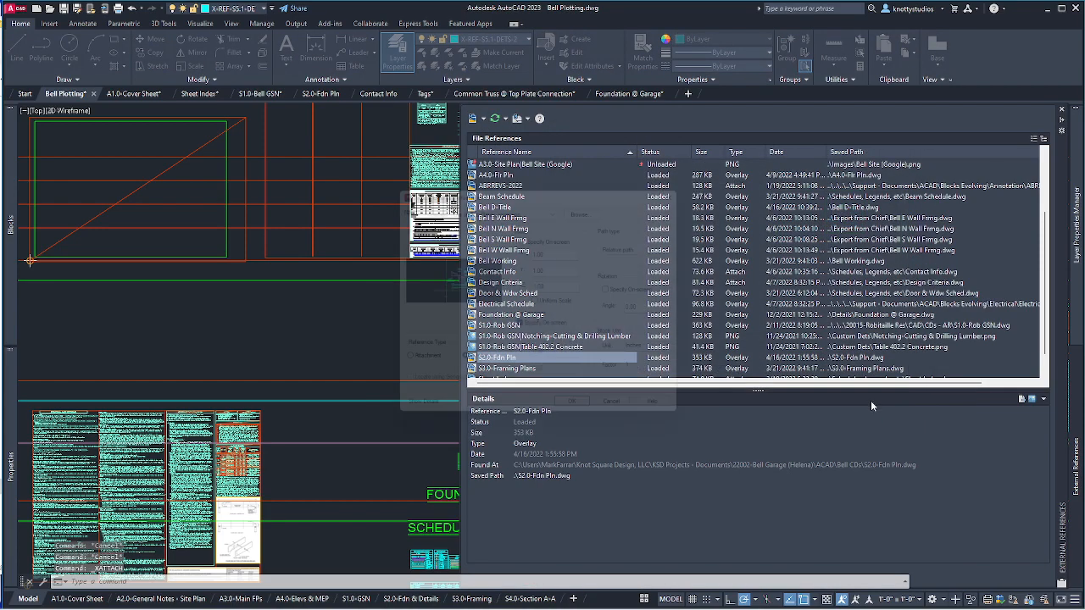
pyautogui.click(582, 421)
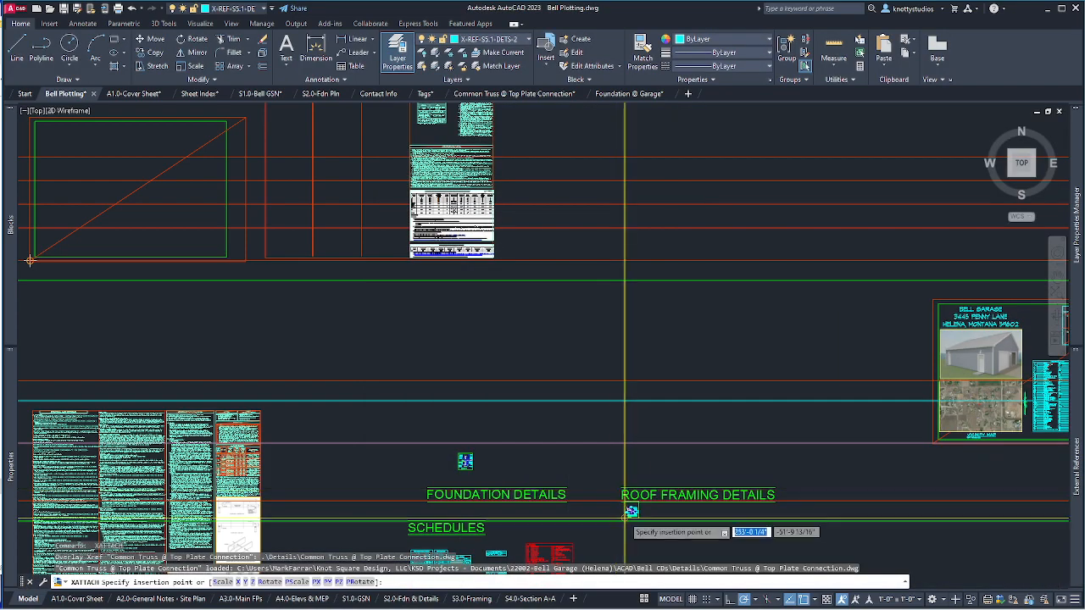
pyautogui.click(634, 468)
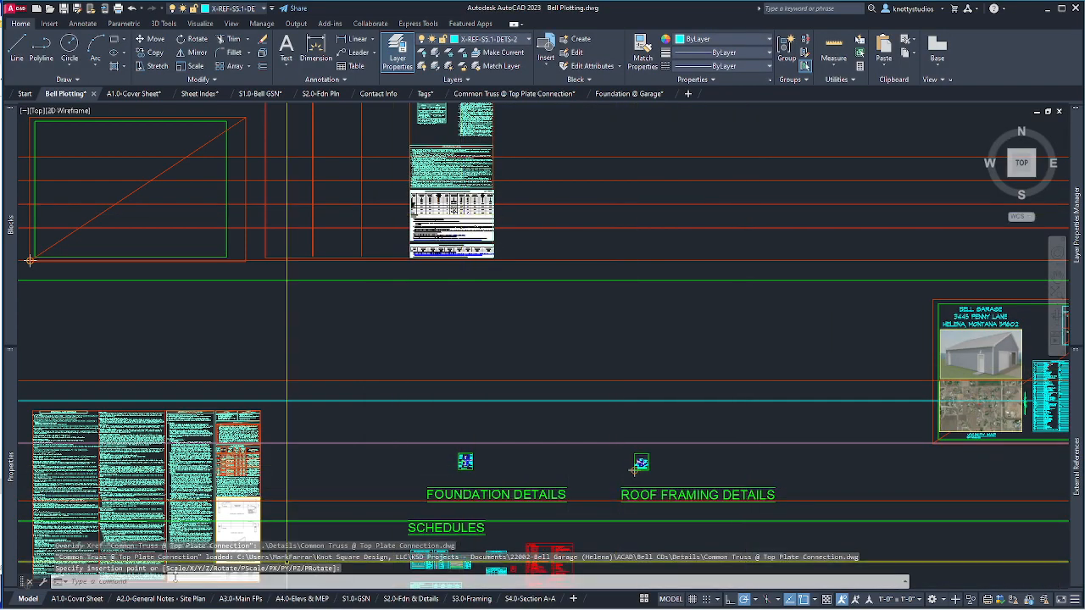
pyautogui.click(409, 601)
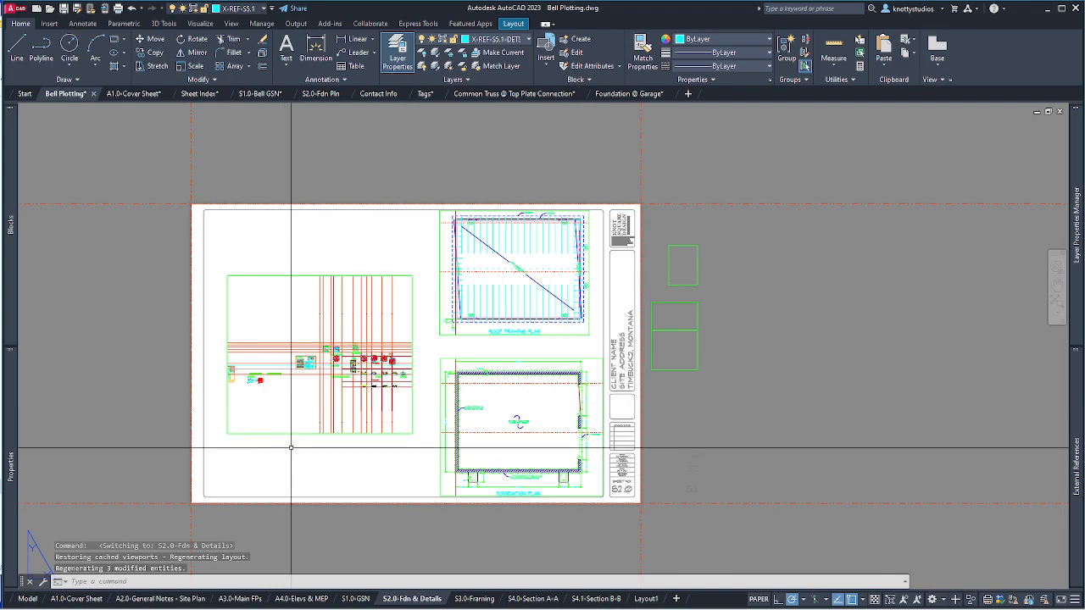
# Work inside the sheet's left viewport and zoom out so every detail drawing and label fits.
pyautogui.scroll(4, 321, 410)
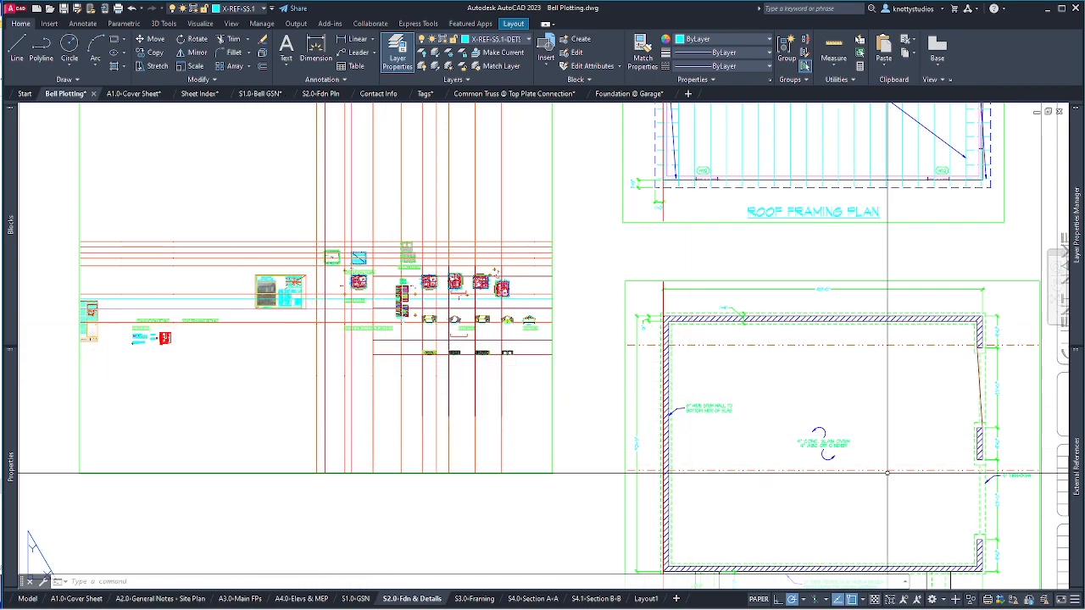
pyautogui.moveTo(1077, 443)
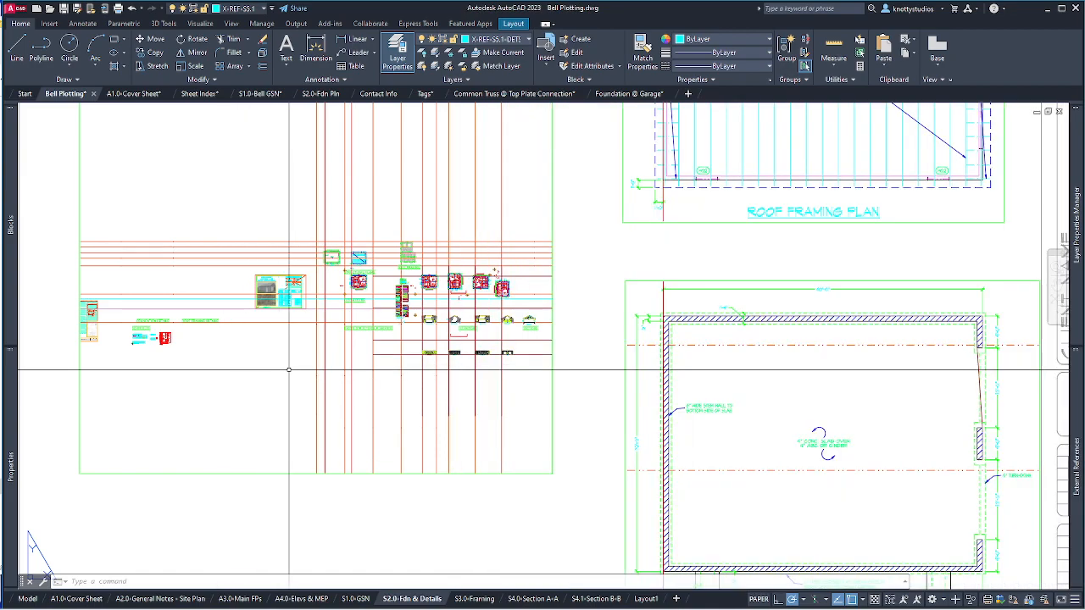
pyautogui.doubleClick(292, 370)
pyautogui.scroll(4, 292, 371)
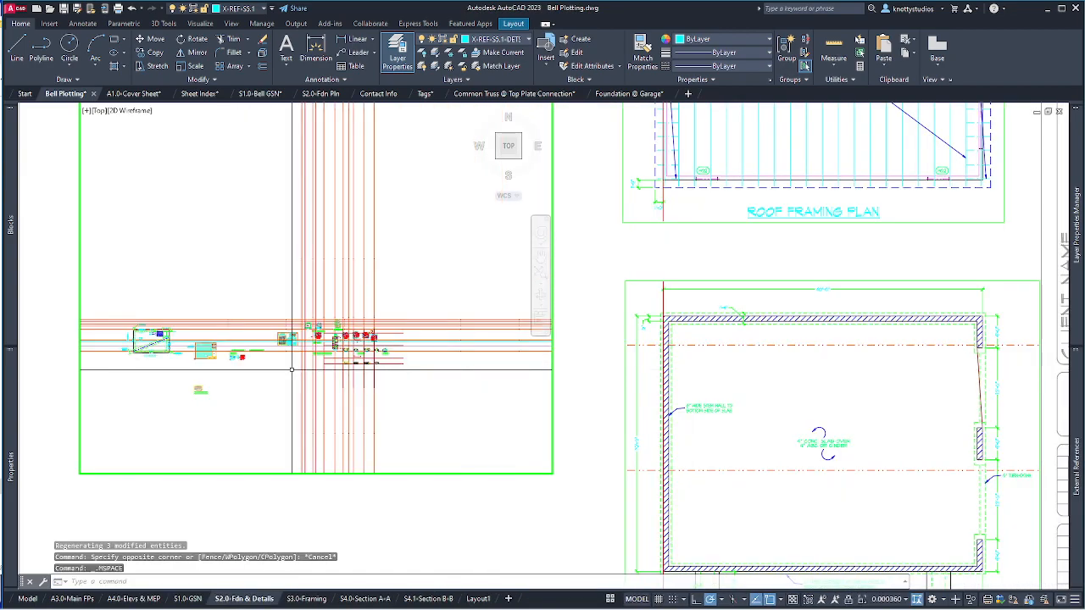
pyautogui.scroll(10, 419, 362)
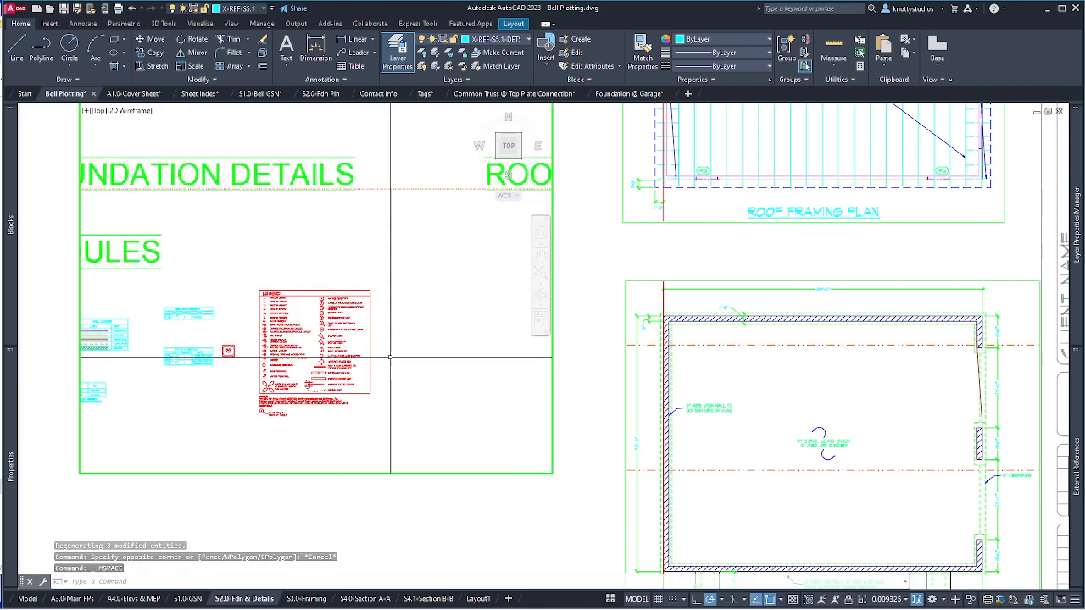
pyautogui.scroll(-5, 162, 280)
pyautogui.scroll(5, 213, 261)
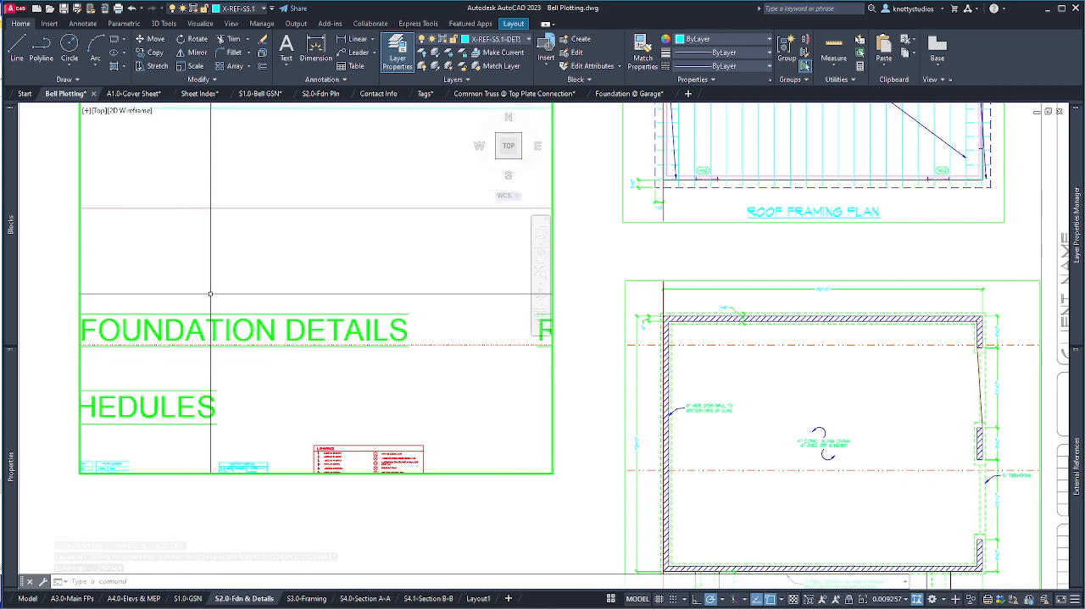
pyautogui.scroll(-5, 220, 260)
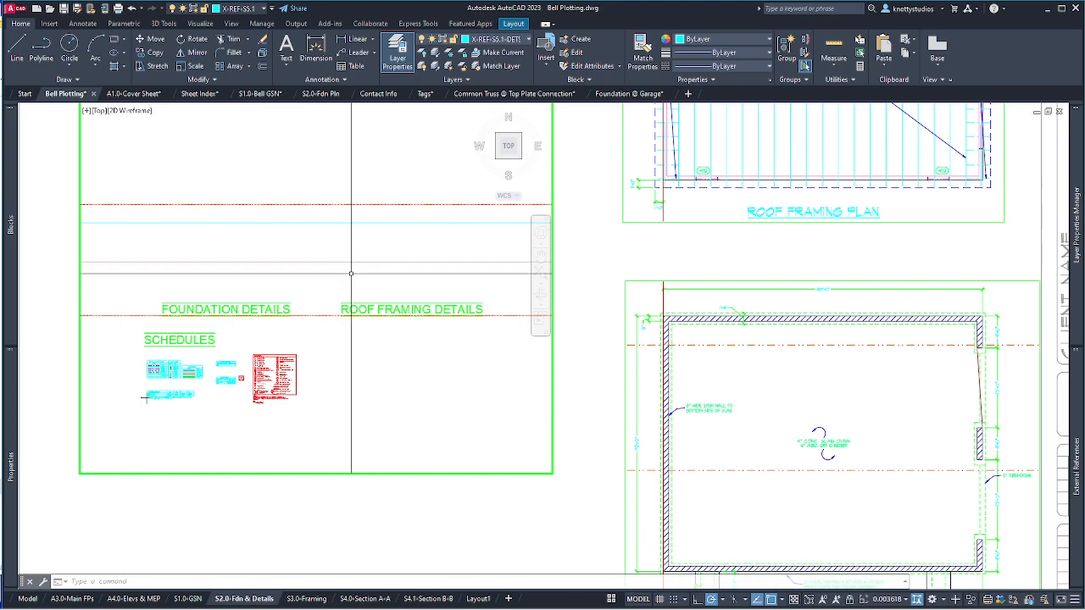
pyautogui.scroll(-3, 373, 339)
pyautogui.scroll(1, 328, 345)
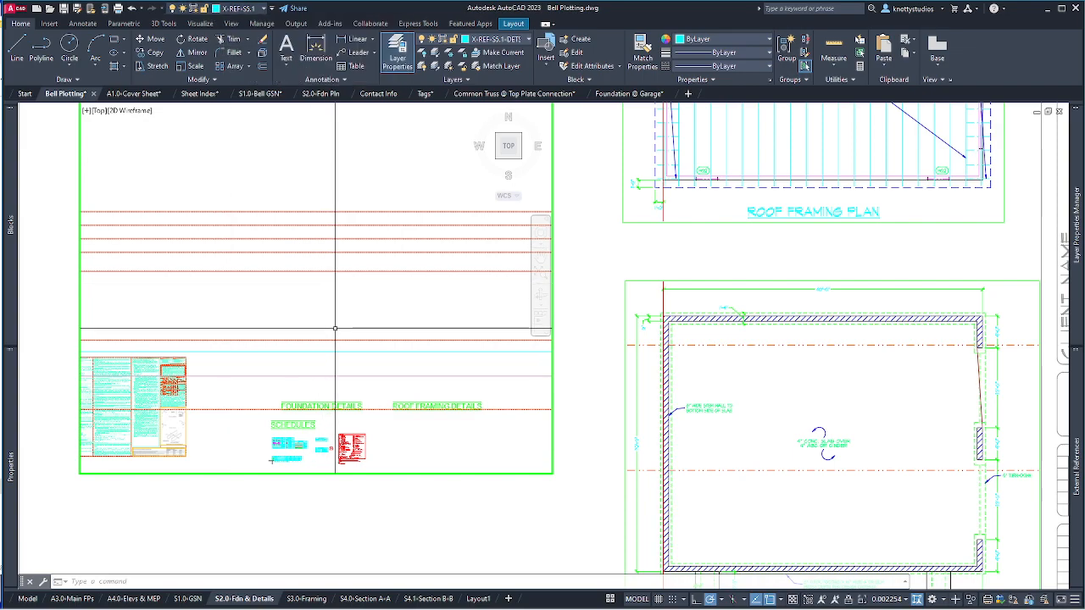
pyautogui.scroll(2, 339, 322)
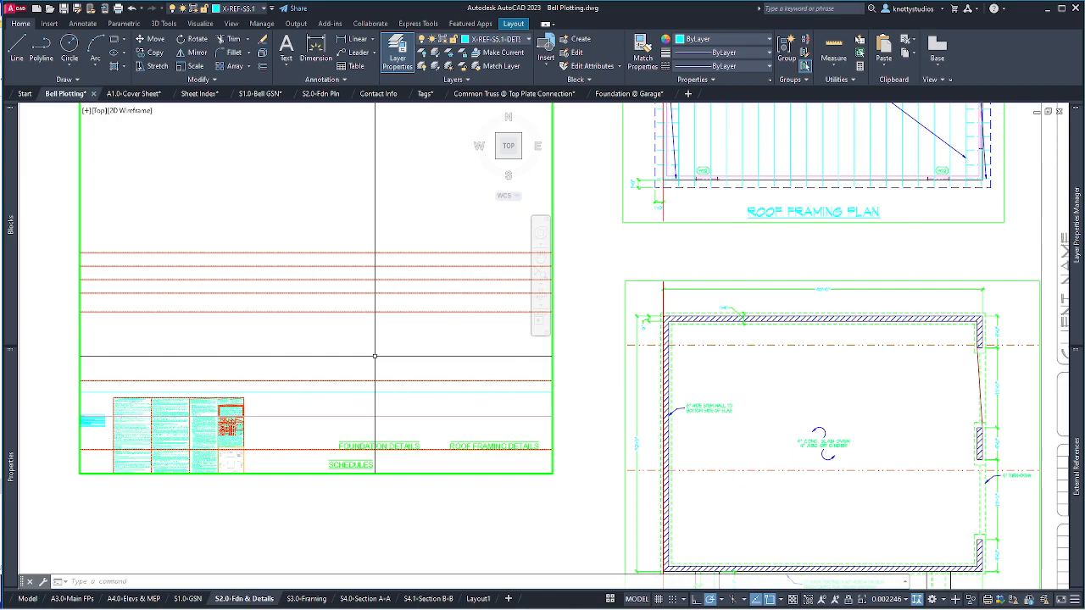
pyautogui.scroll(-2, 351, 339)
pyautogui.click(348, 323)
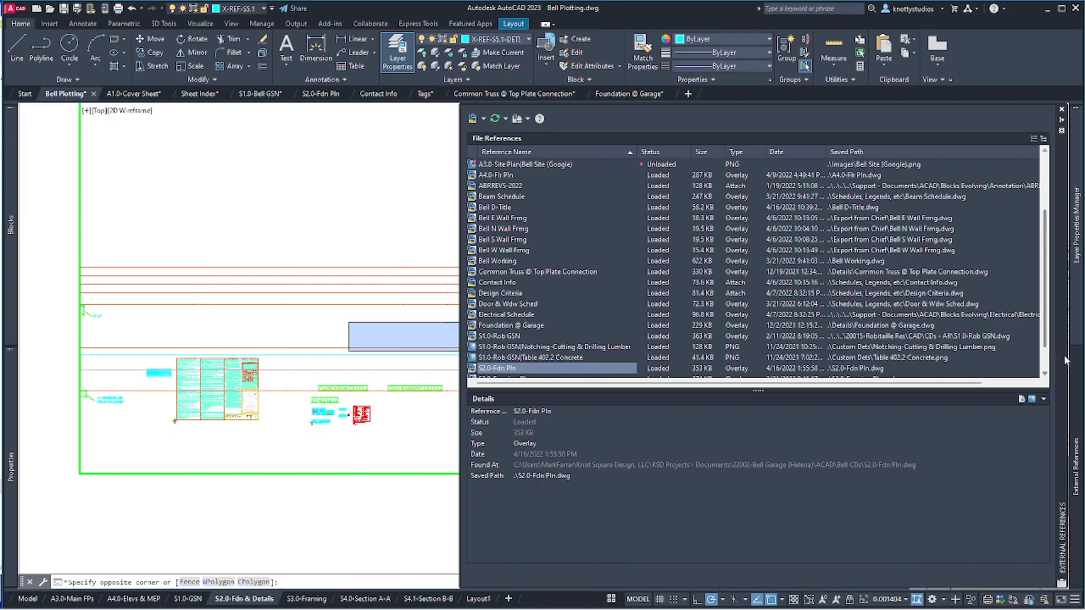
# Review the N-GEN-NOTES layer in Layer Properties Manager, then scan the External References list.
pyautogui.moveTo(1077, 254)
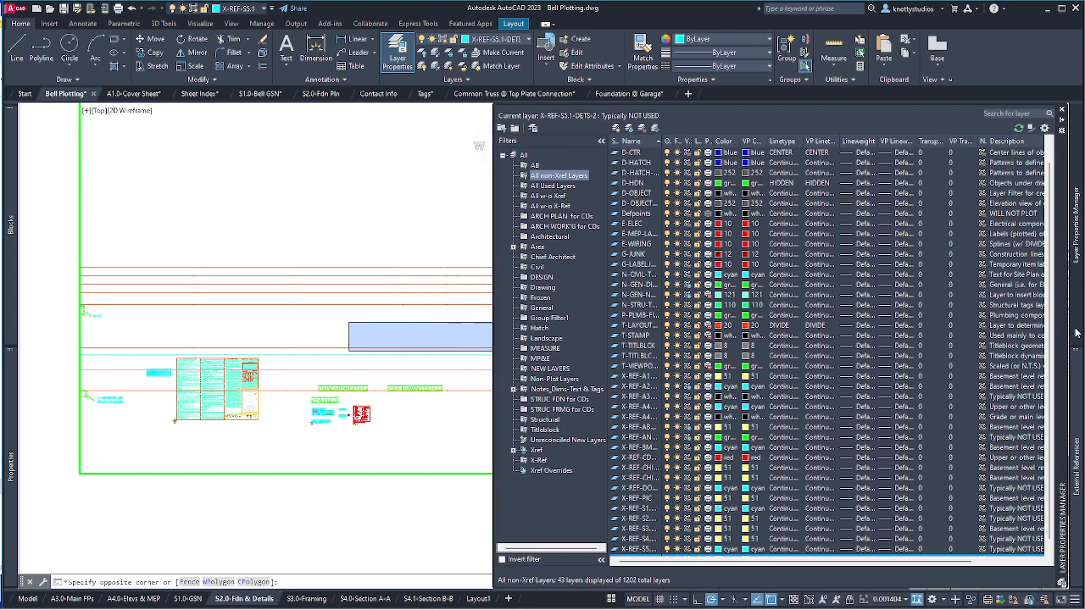
pyautogui.press('Escape')
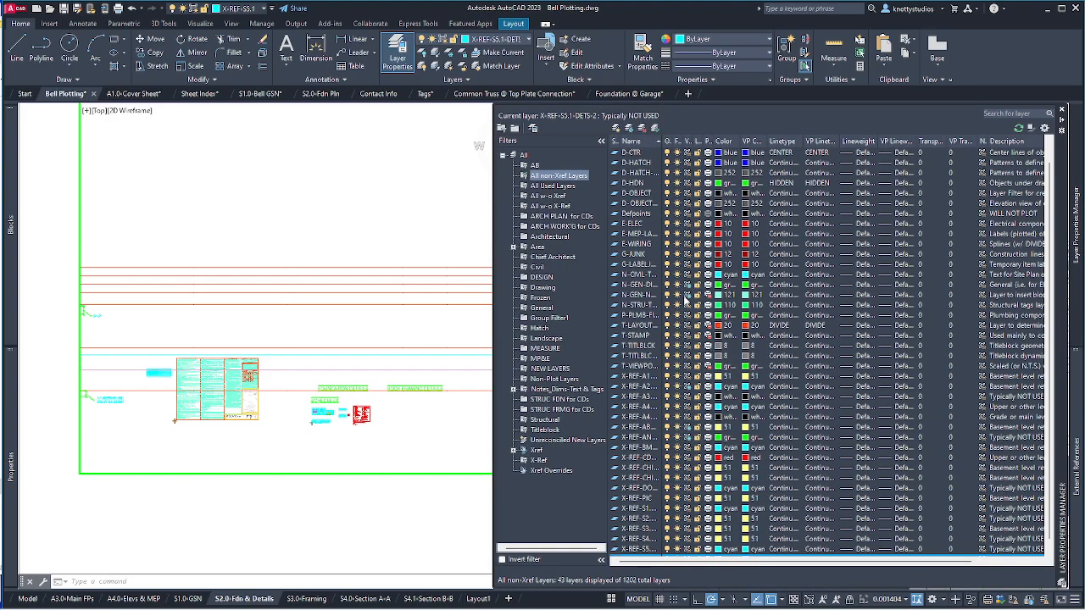
pyautogui.click(689, 286)
pyautogui.click(685, 295)
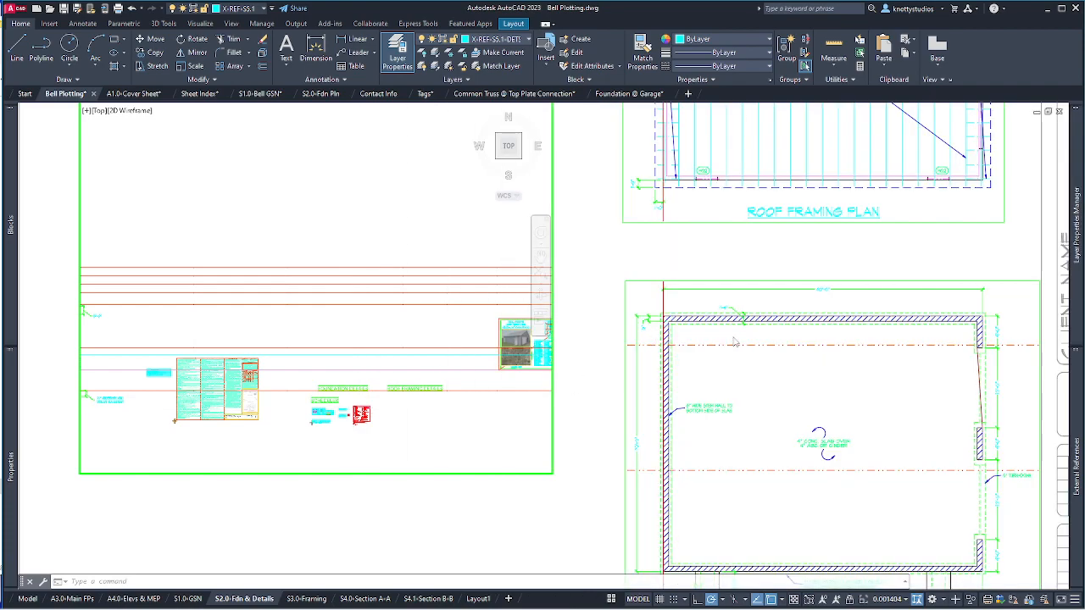
pyautogui.moveTo(1078, 295)
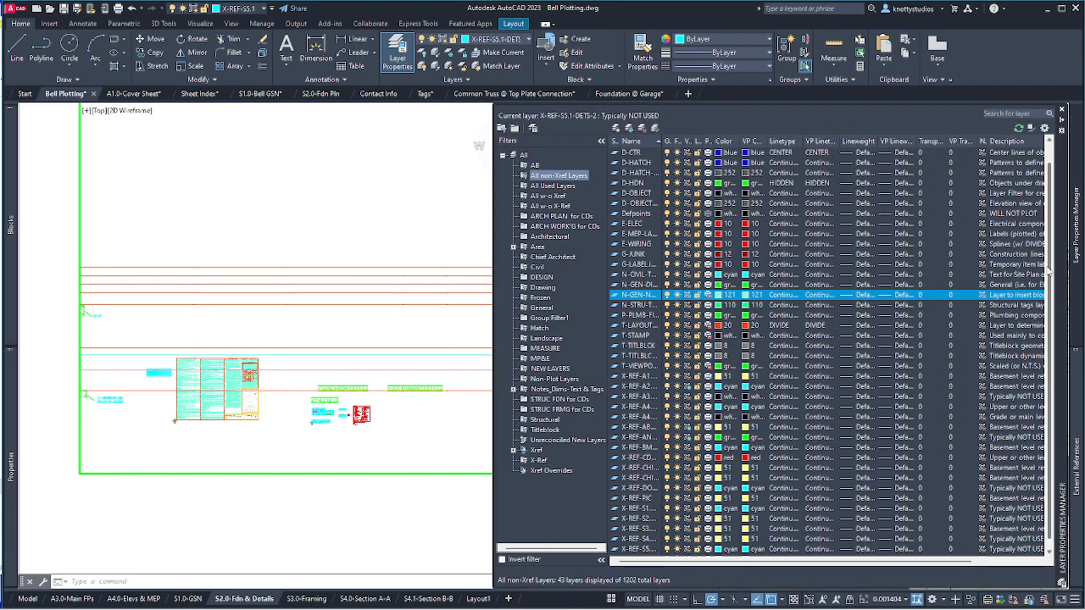
pyautogui.scroll(-1, 1051, 292)
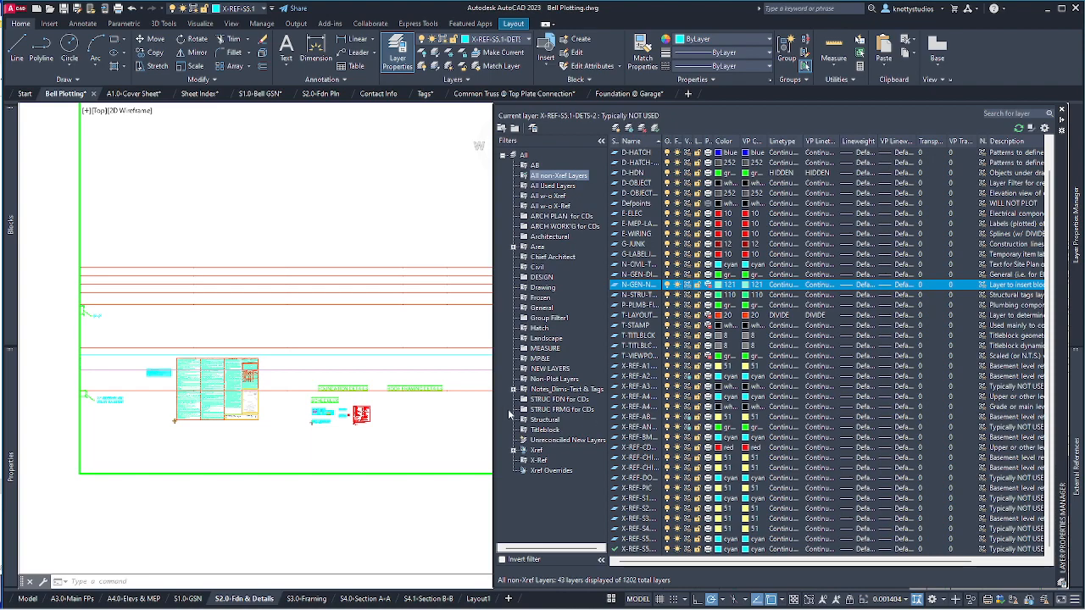
pyautogui.click(496, 410)
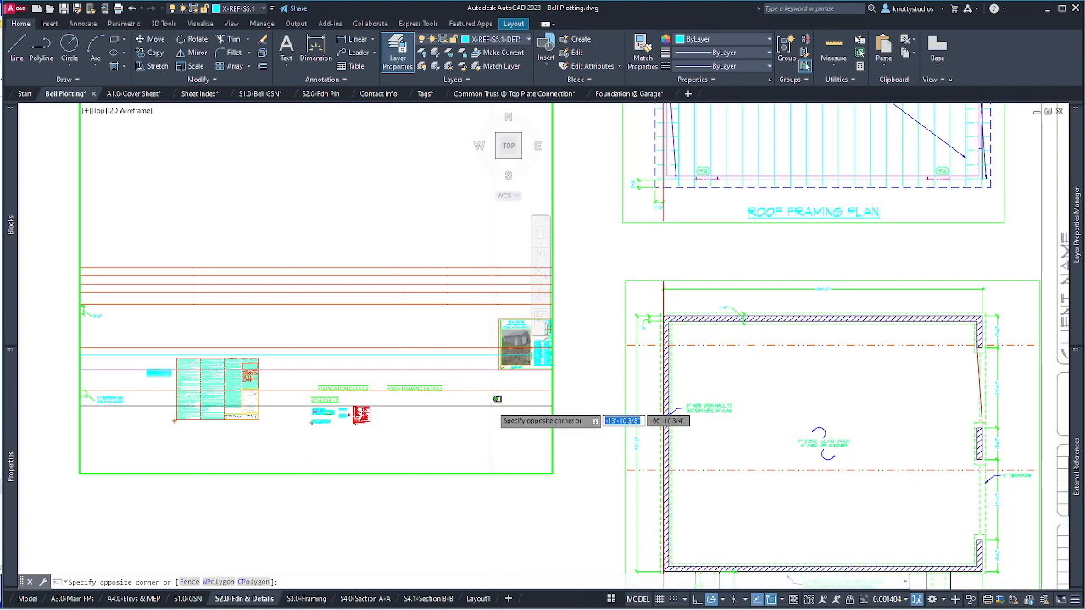
# Widen the Layer Properties Manager and its Name column so full layer names show.
pyautogui.moveTo(1074, 411)
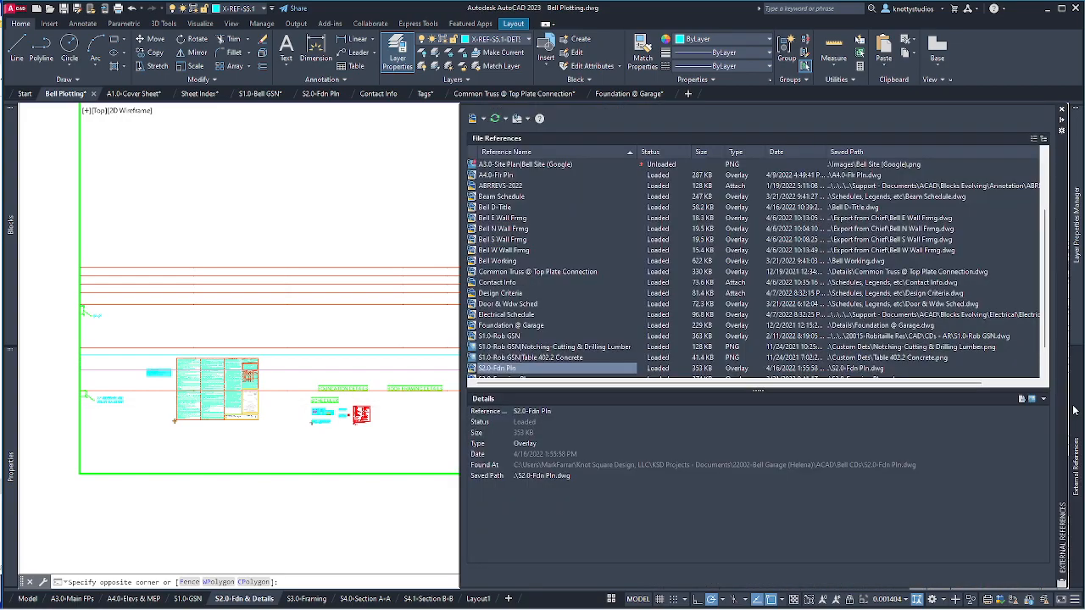
pyautogui.moveTo(1076, 225)
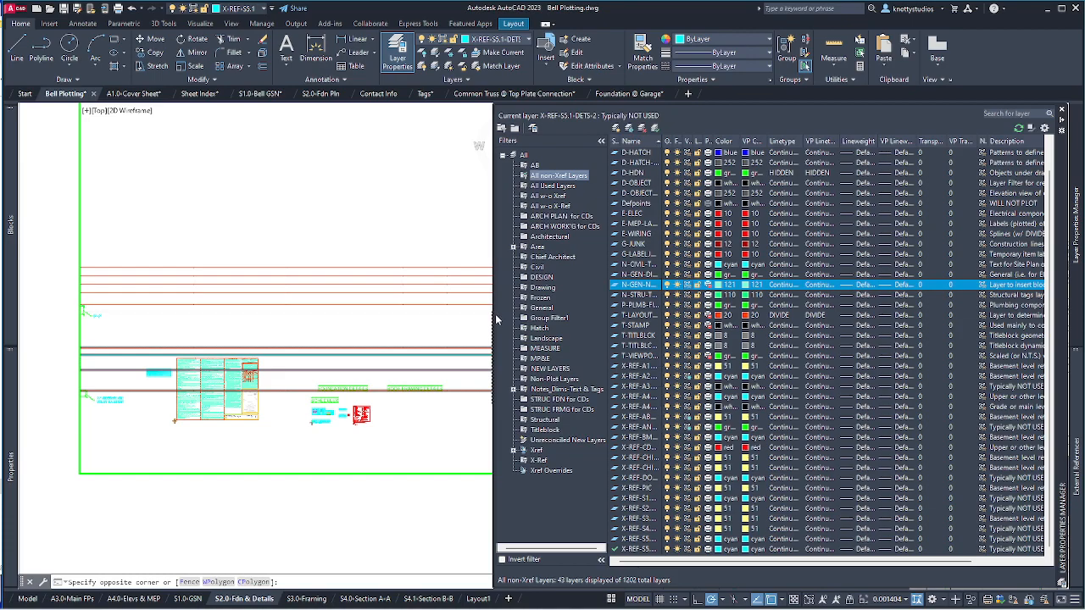
pyautogui.moveTo(491, 311); pyautogui.dragTo(364, 312)
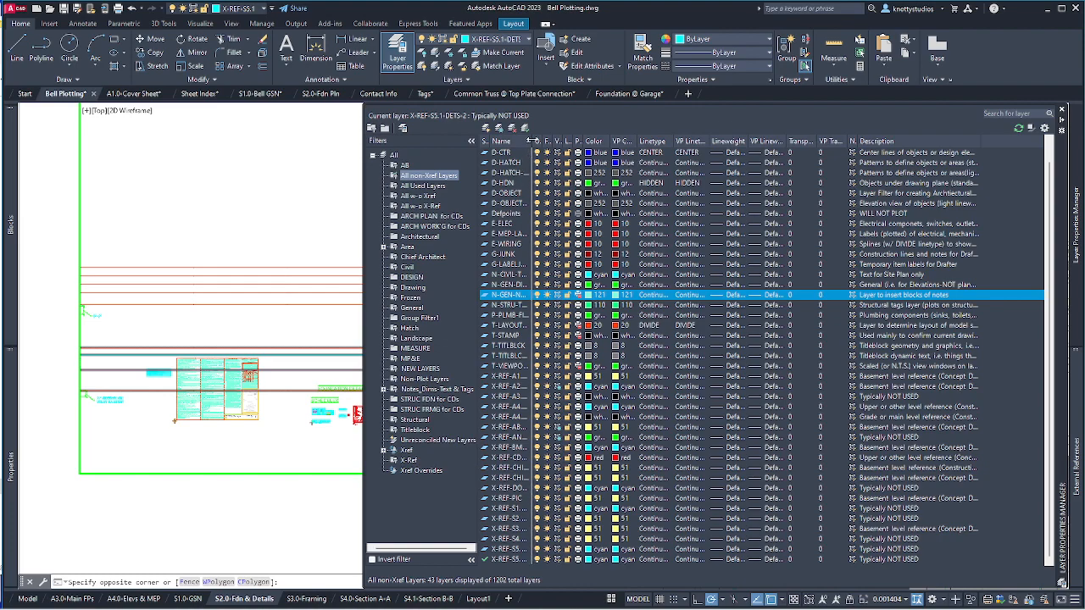
pyautogui.moveTo(568, 141); pyautogui.dragTo(570, 141)
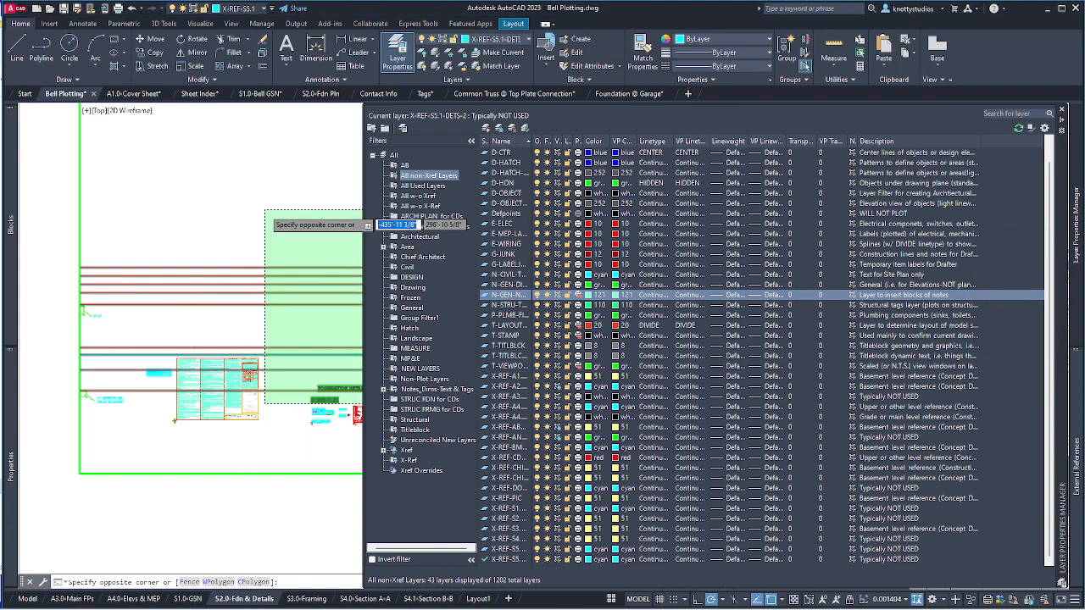
pyautogui.press('Escape')
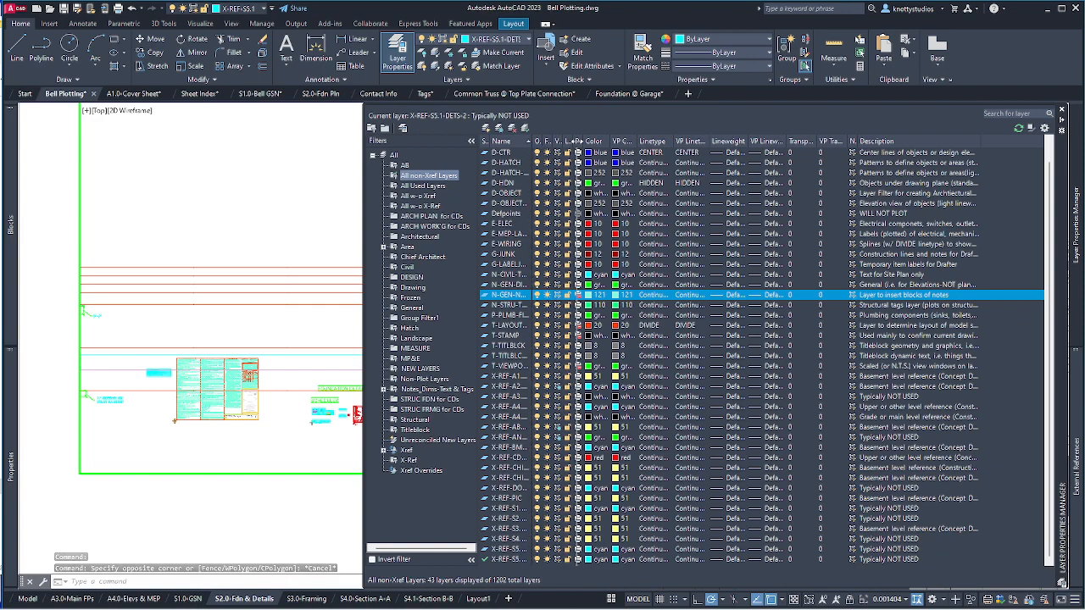
pyautogui.moveTo(531, 141); pyautogui.dragTo(576, 141)
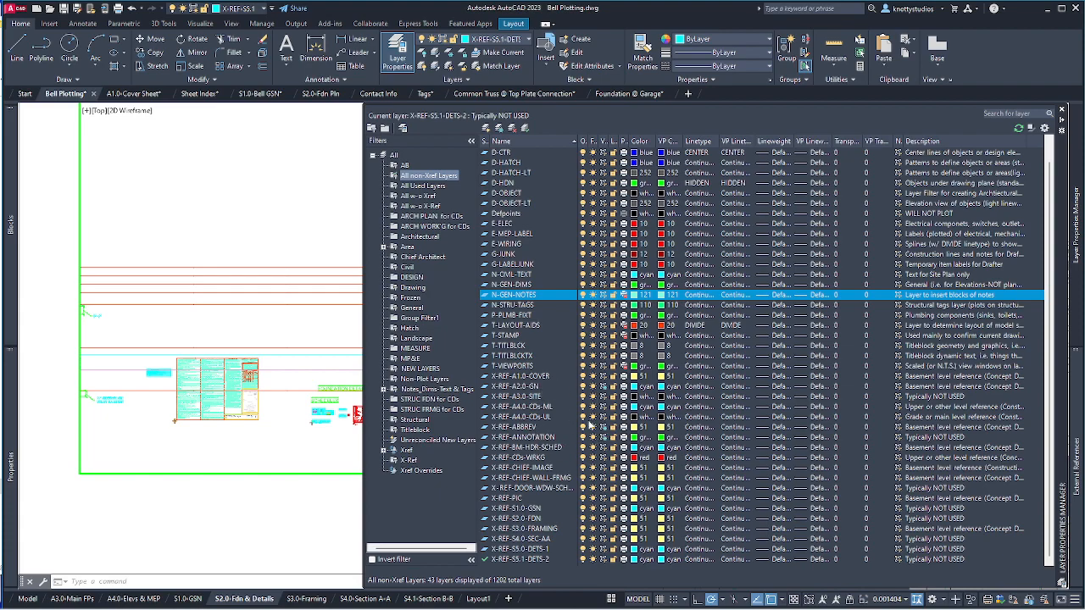
pyautogui.scroll(1, 588, 428)
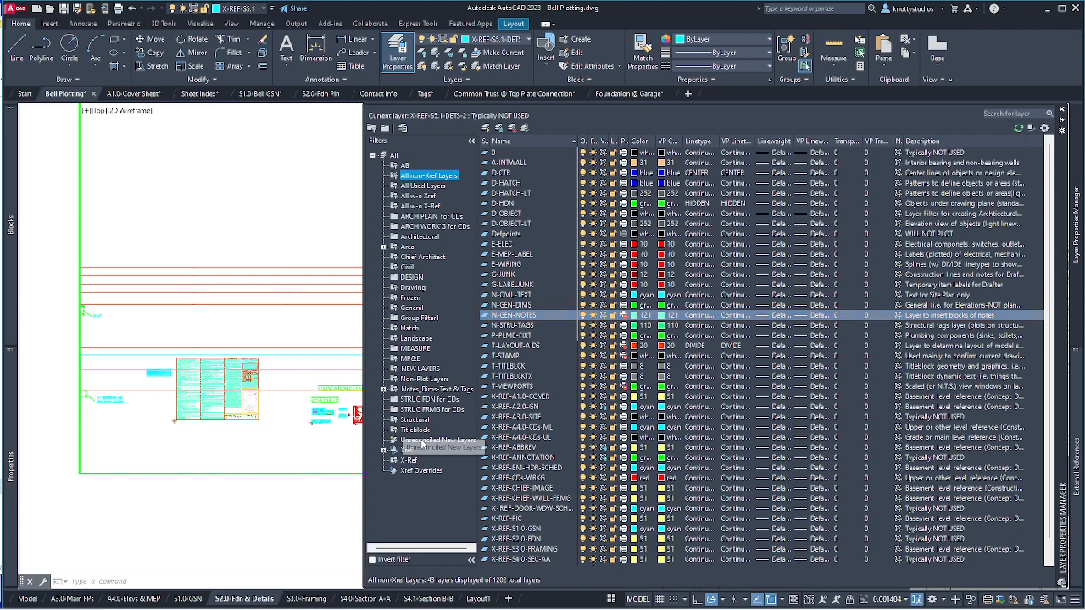
# Reconcile all 369 layers listed under the Unreconciled New Layers filter.
pyautogui.click(428, 441)
pyautogui.click(561, 376)
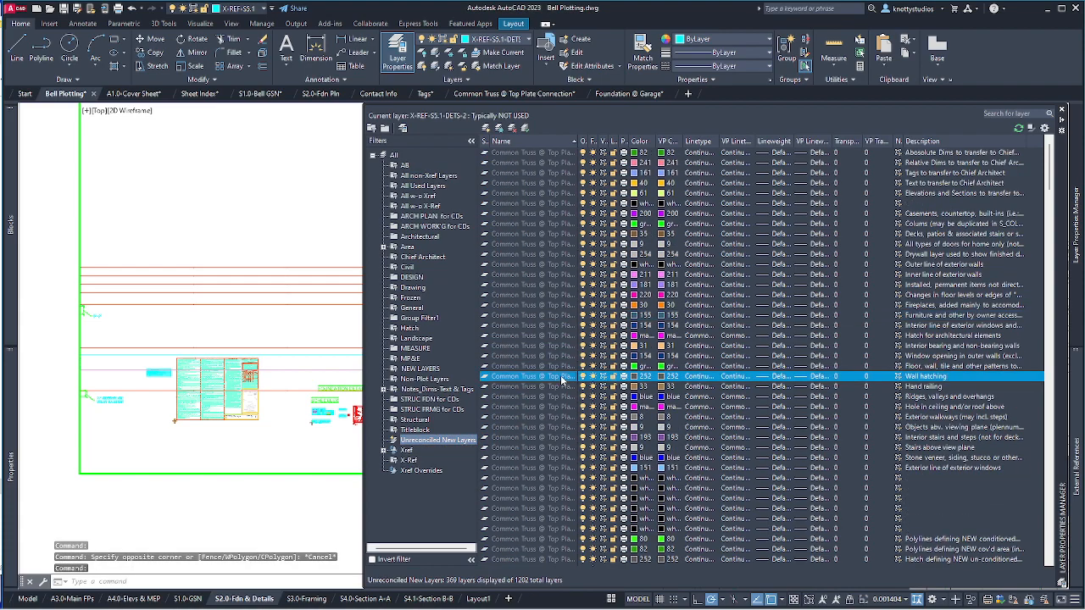
pyautogui.hotkey('ctrl', 'a')
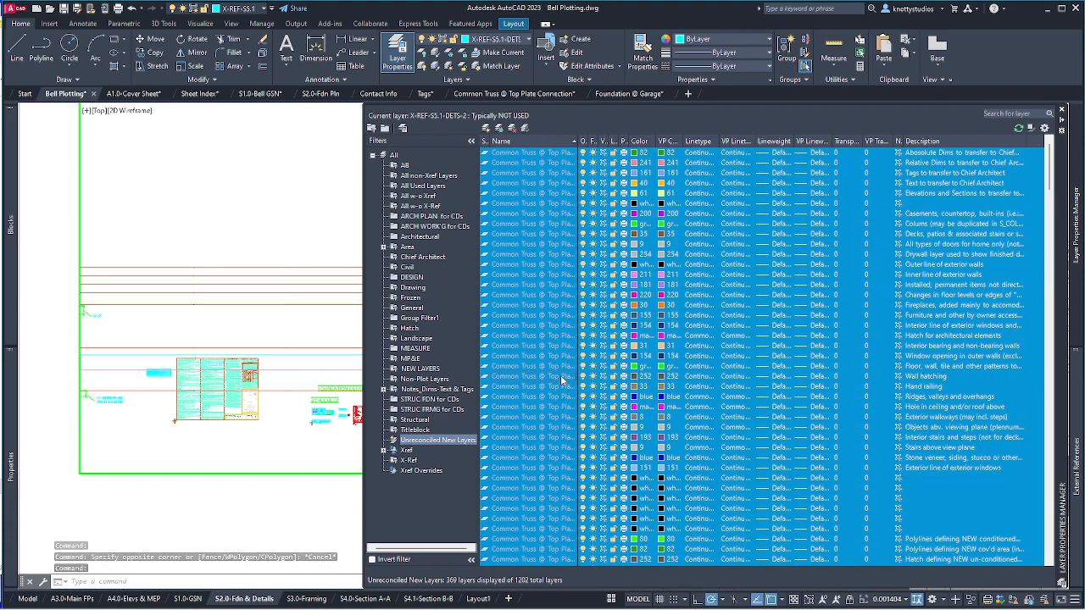
pyautogui.rightClick(561, 374)
pyautogui.click(621, 132)
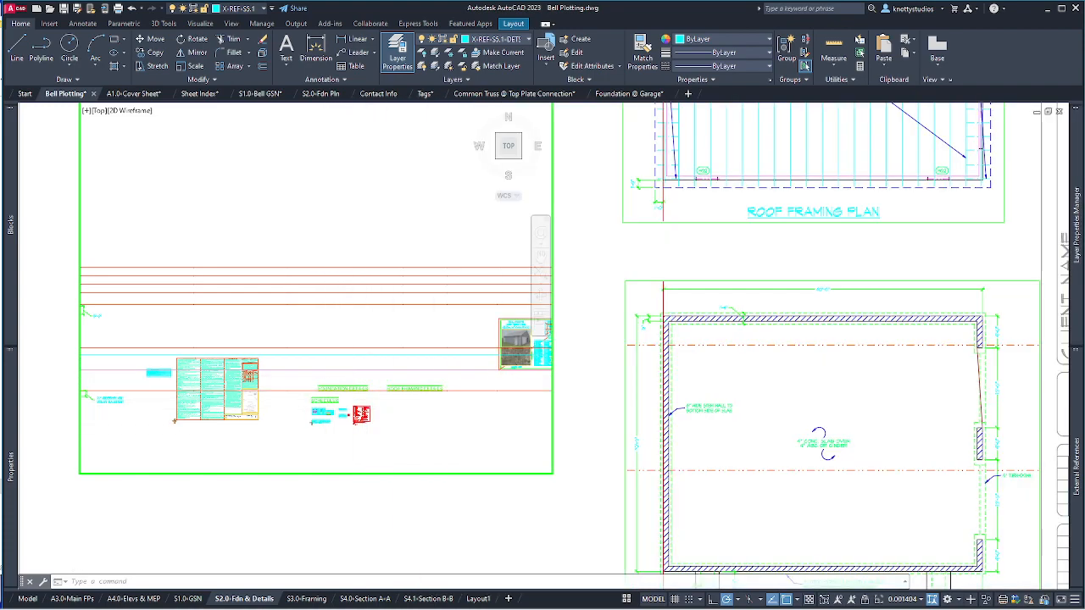
# Browse the External References palette, then reopen Layer Properties Manager listing all 1202 layers.
pyautogui.moveTo(1079, 467)
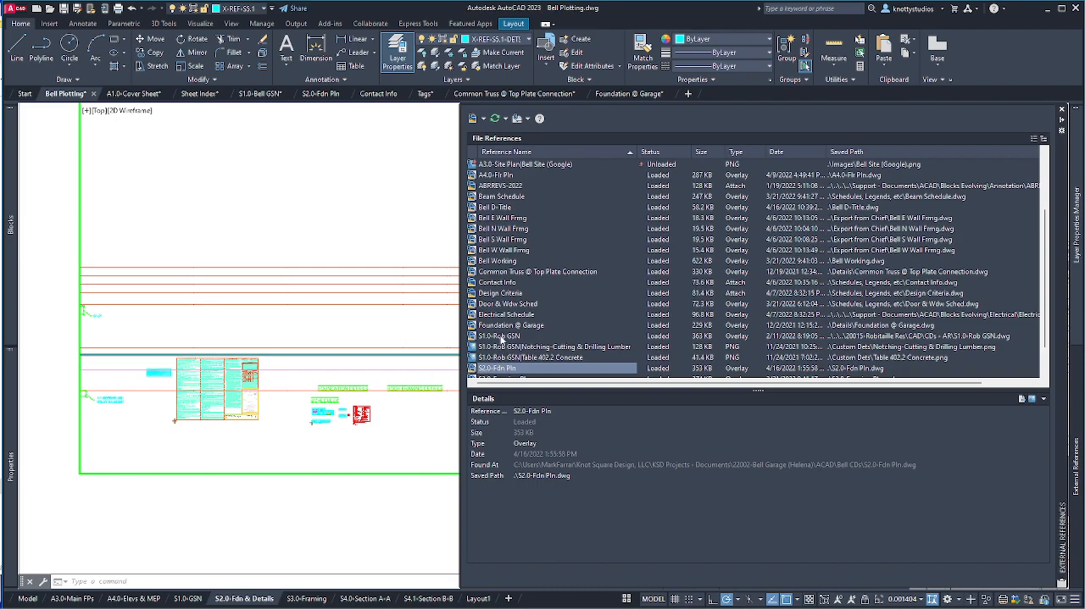
pyautogui.scroll(-1, 506, 328)
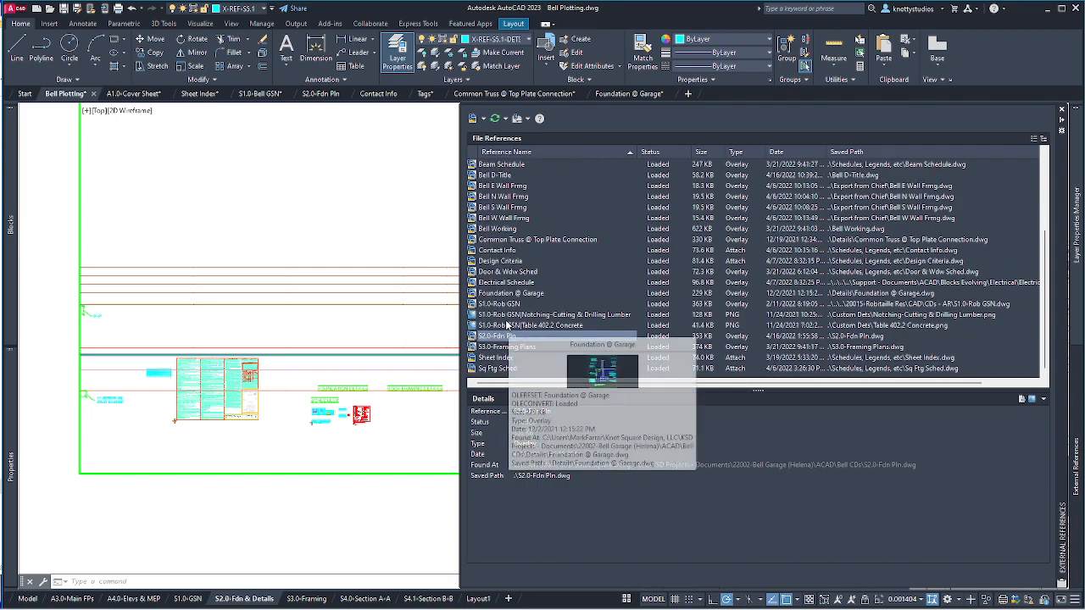
pyautogui.scroll(4, 506, 343)
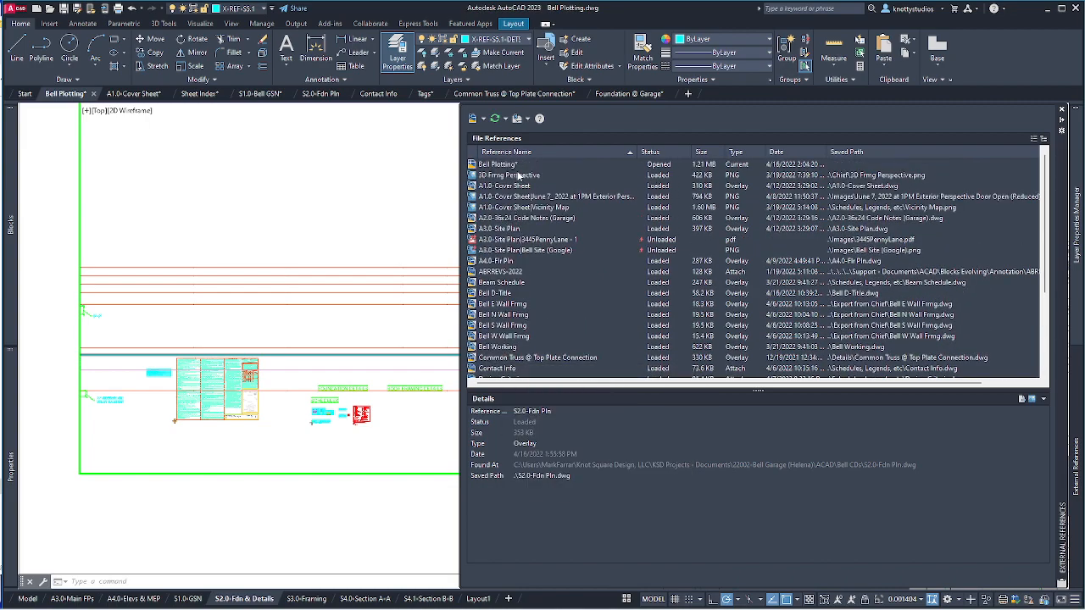
pyautogui.scroll(-4, 515, 314)
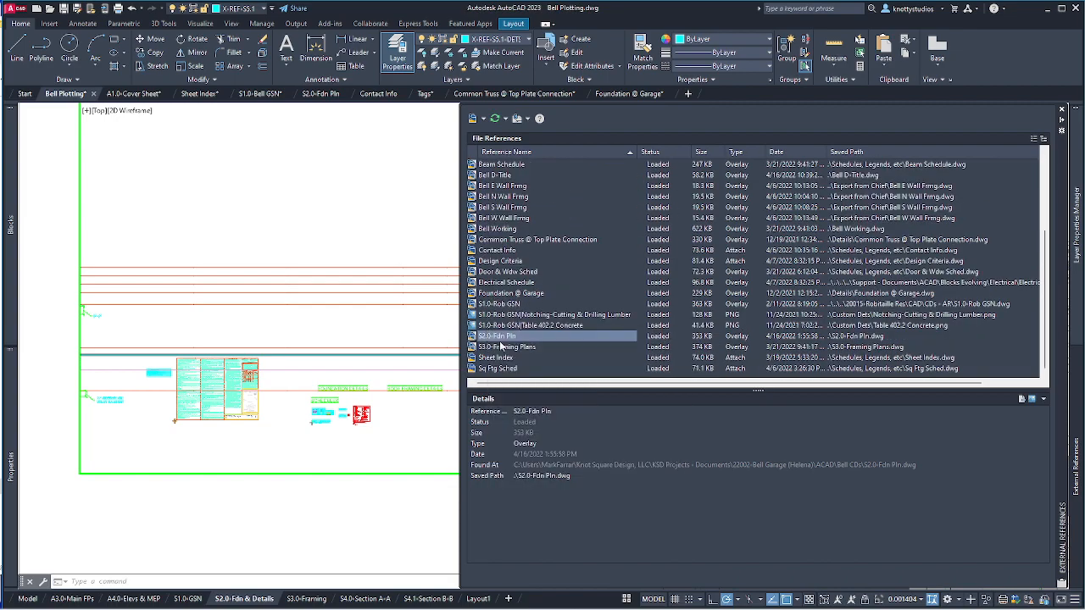
pyautogui.moveTo(1077, 236)
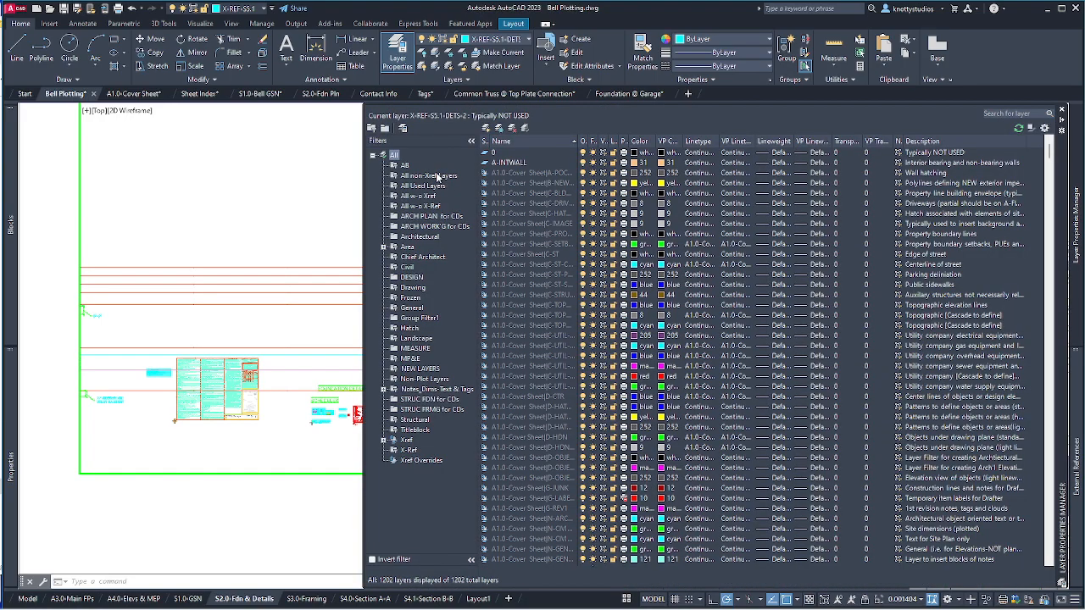
# Filter the layer list to the non-xref layers, then to the 19 X-REF layers.
pyautogui.click(435, 175)
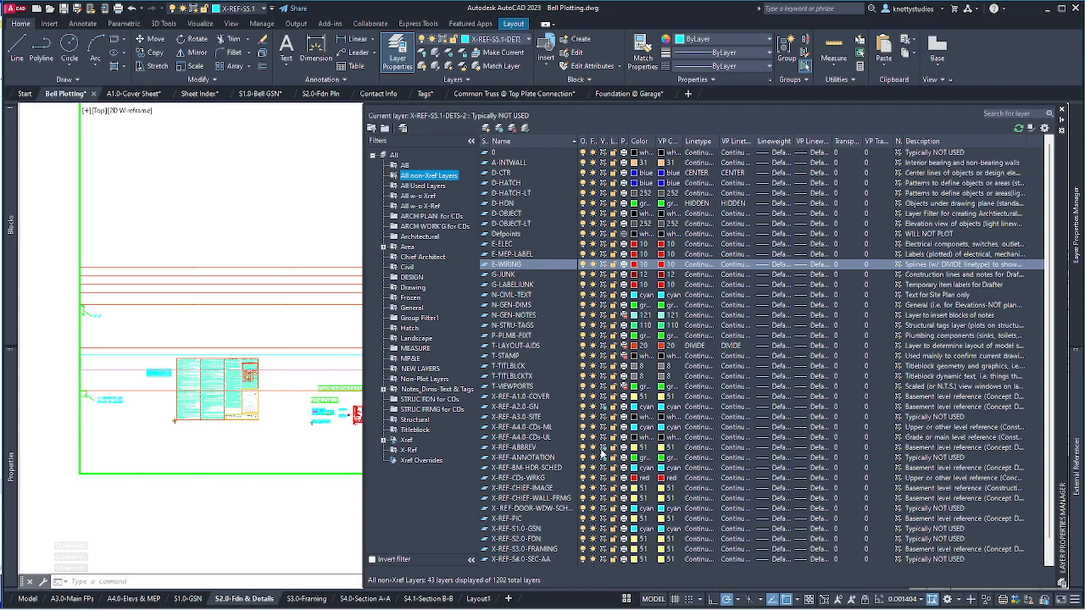
pyautogui.scroll(-1, 602, 455)
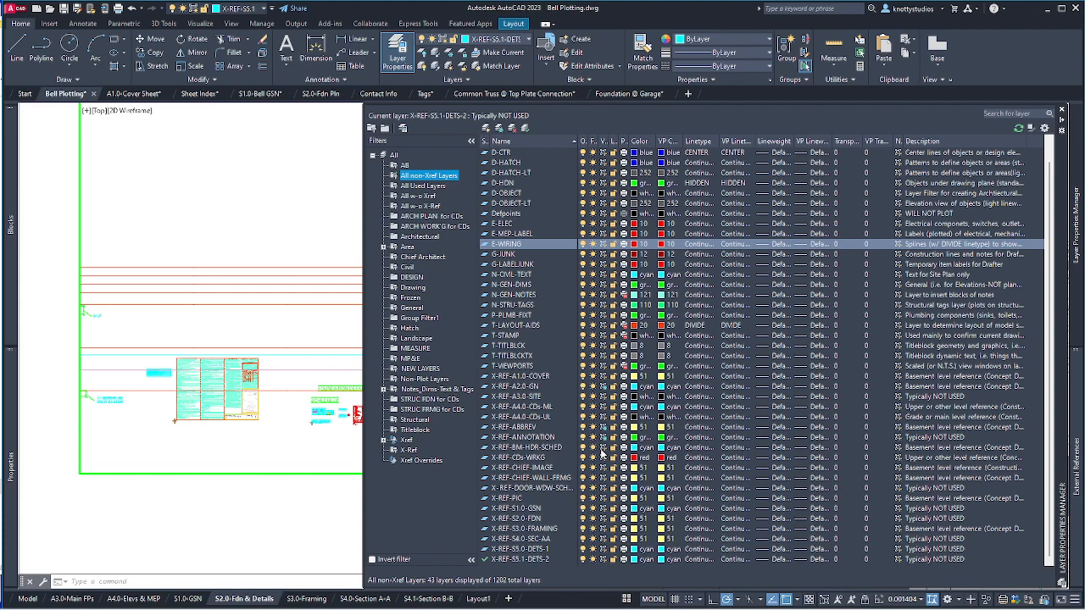
pyautogui.scroll(1, 602, 455)
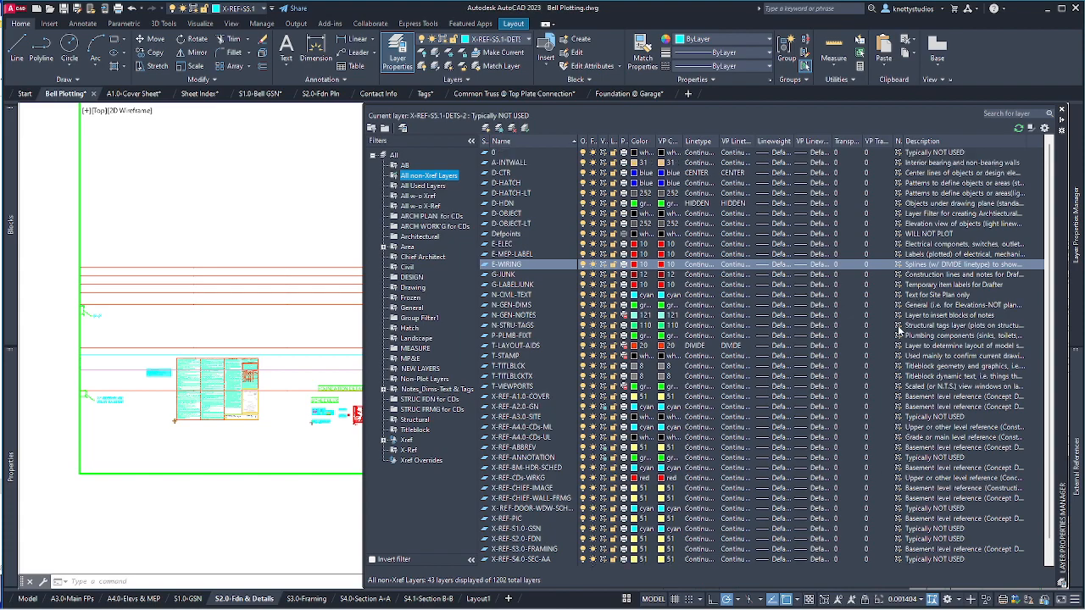
pyautogui.scroll(-1, 878, 281)
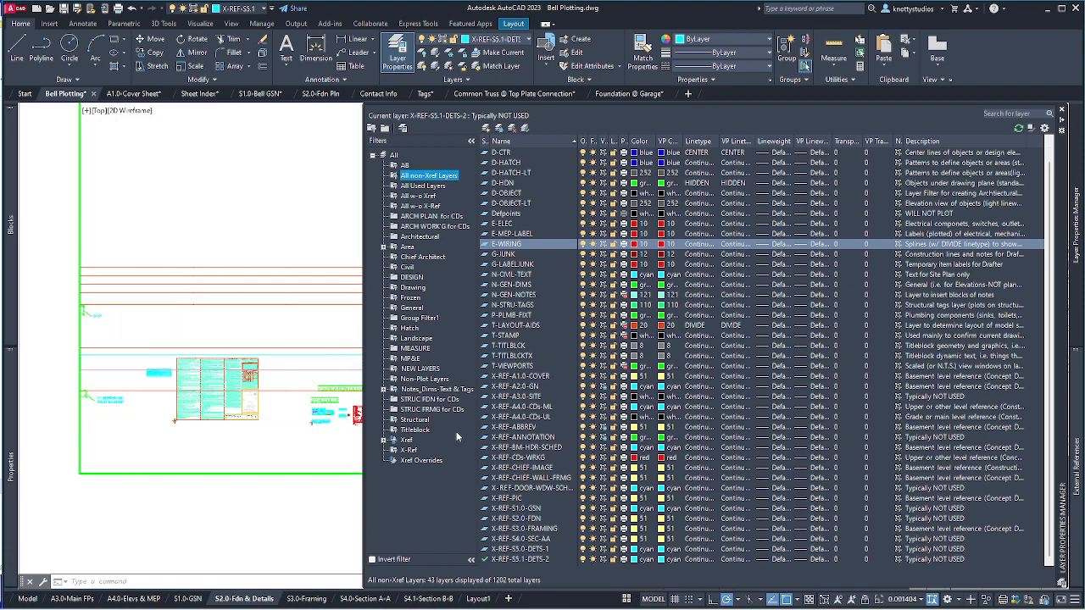
pyautogui.click(409, 450)
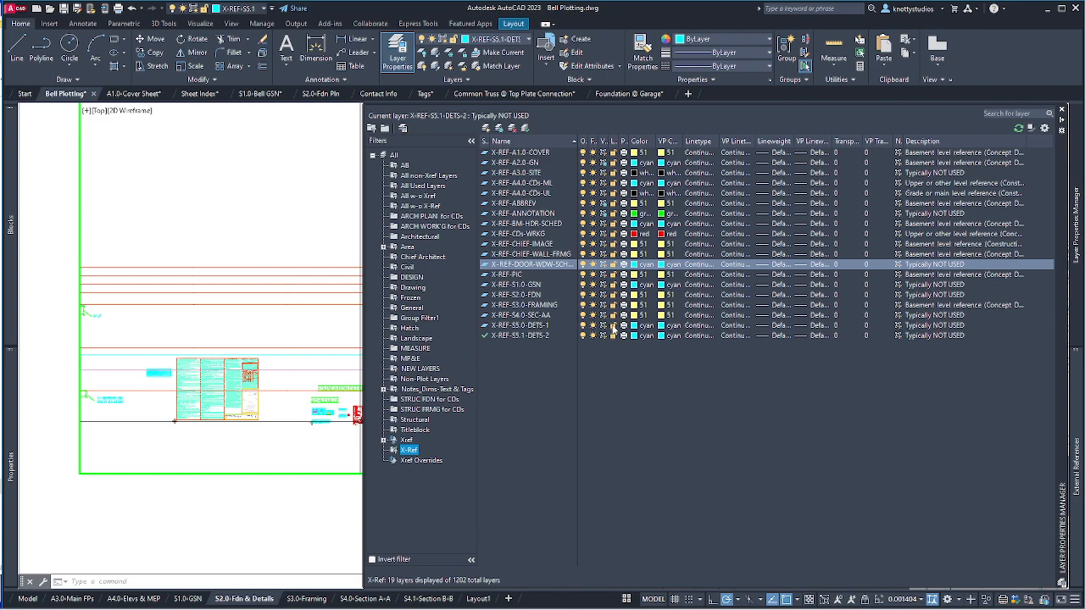
# Show only the 16 Foundation @ Garage xref layers and widen the Name column.
pyautogui.click(382, 440)
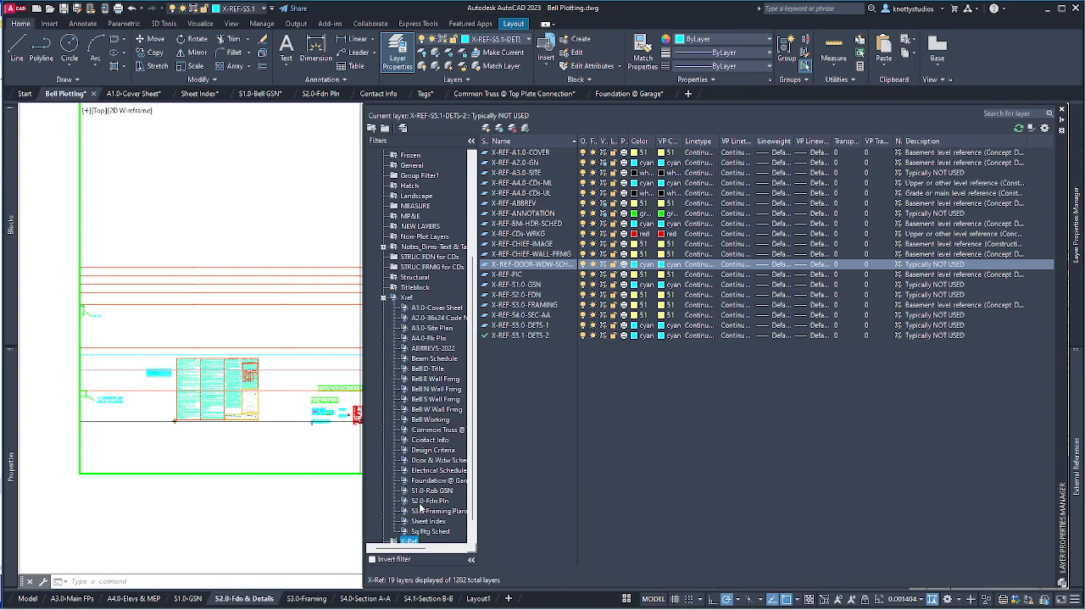
pyautogui.click(426, 501)
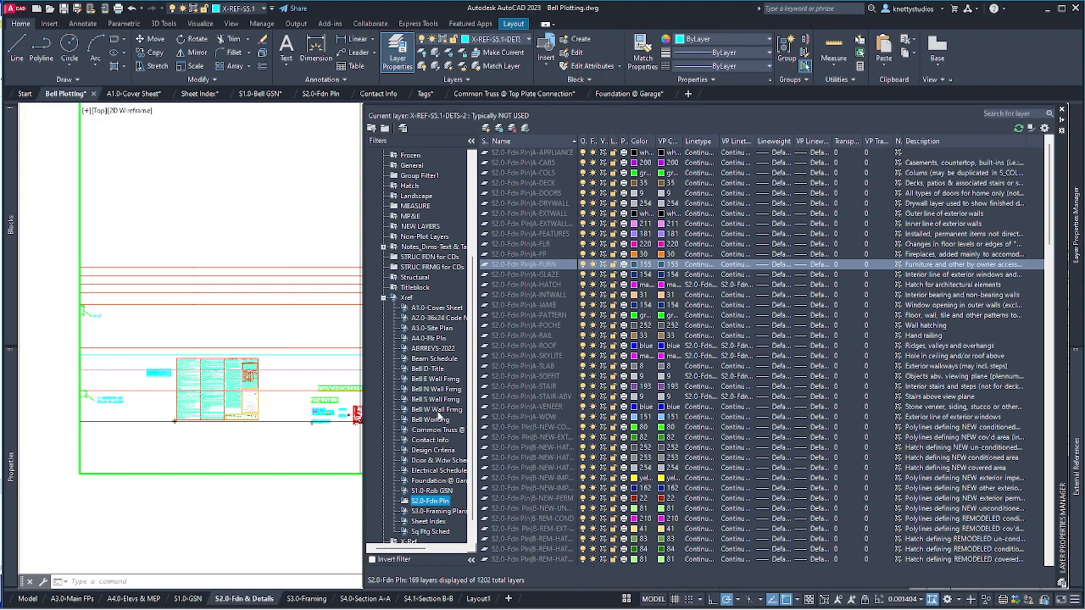
pyautogui.click(435, 481)
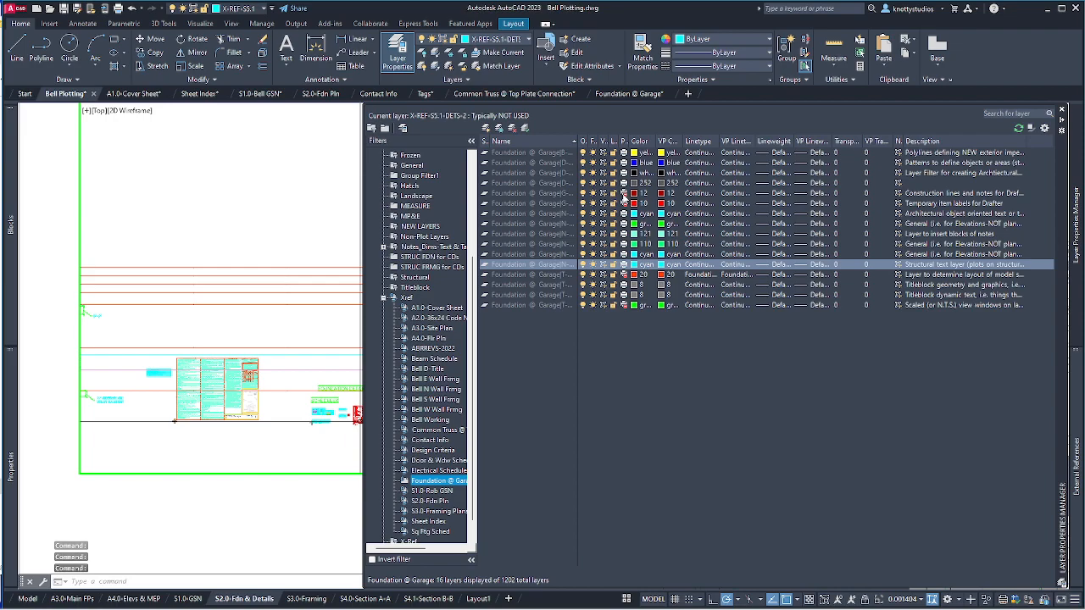
pyautogui.moveTo(577, 141); pyautogui.dragTo(629, 140)
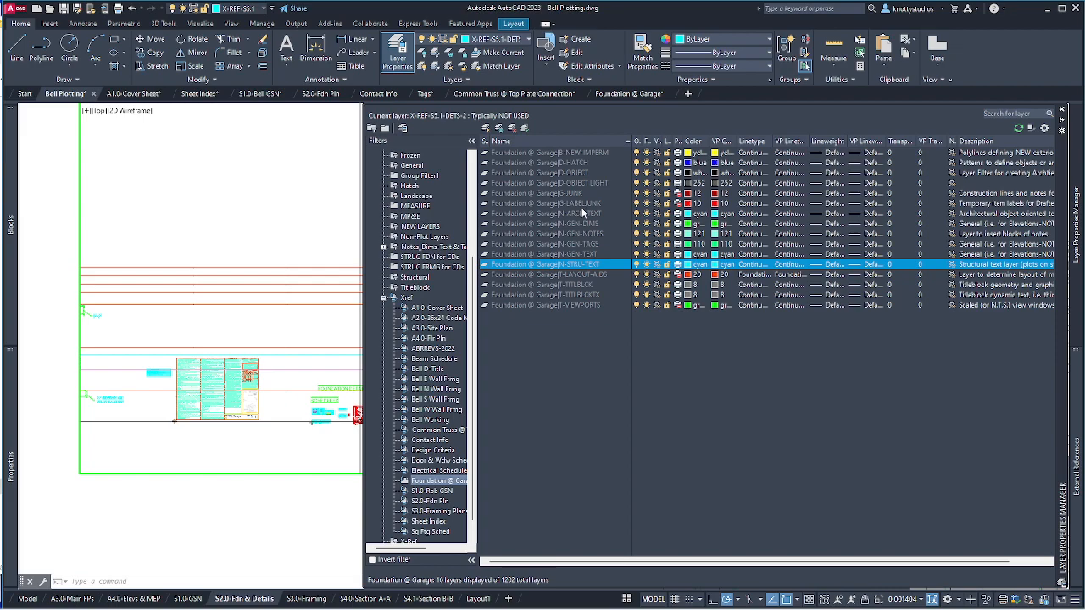
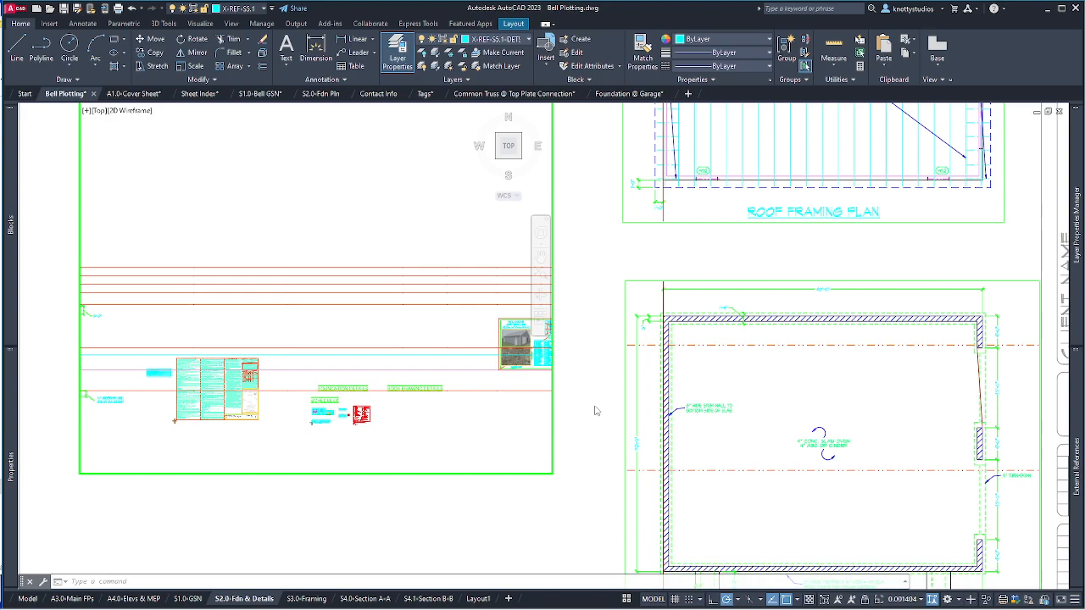
# Return to paper space and window-select the five stray objects beside the sheet with ERASE.
pyautogui.doubleClick(600, 240)
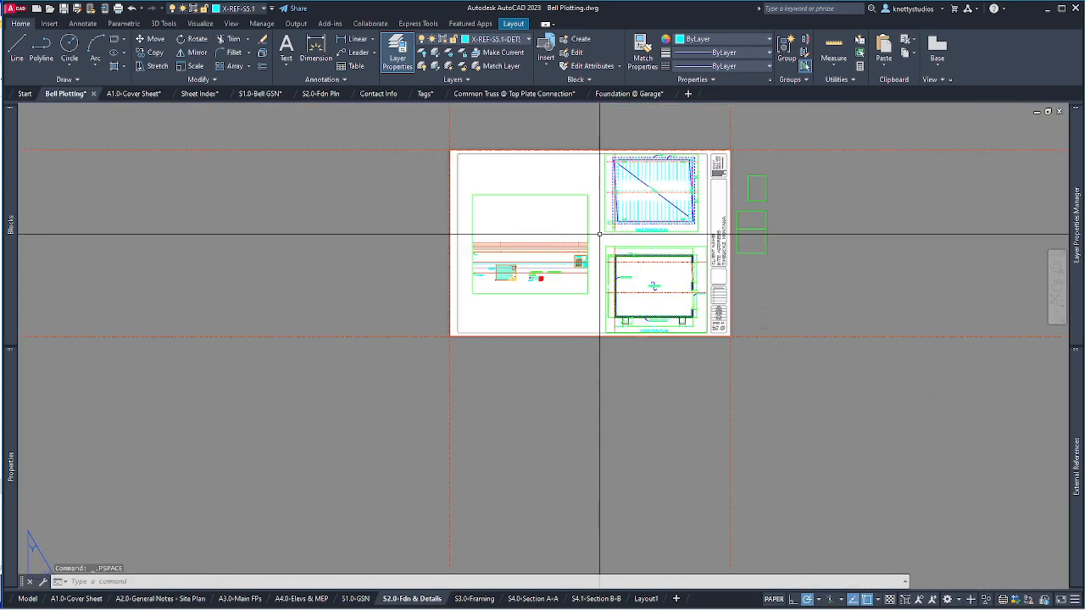
pyautogui.scroll(2, 729, 237)
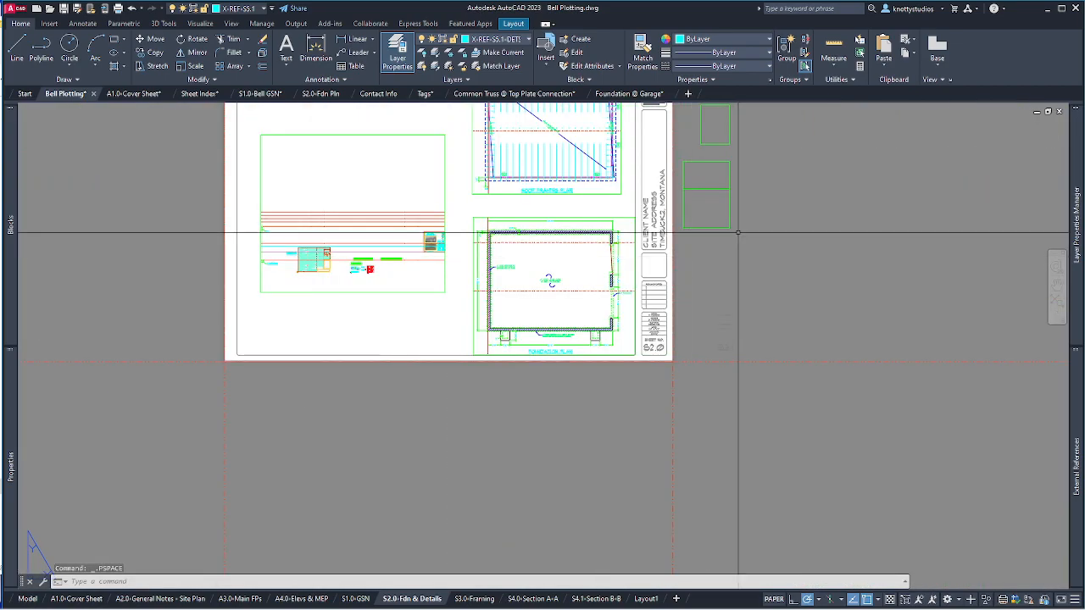
pyautogui.write('E')
pyautogui.press('Return')
pyautogui.click(834, 460)
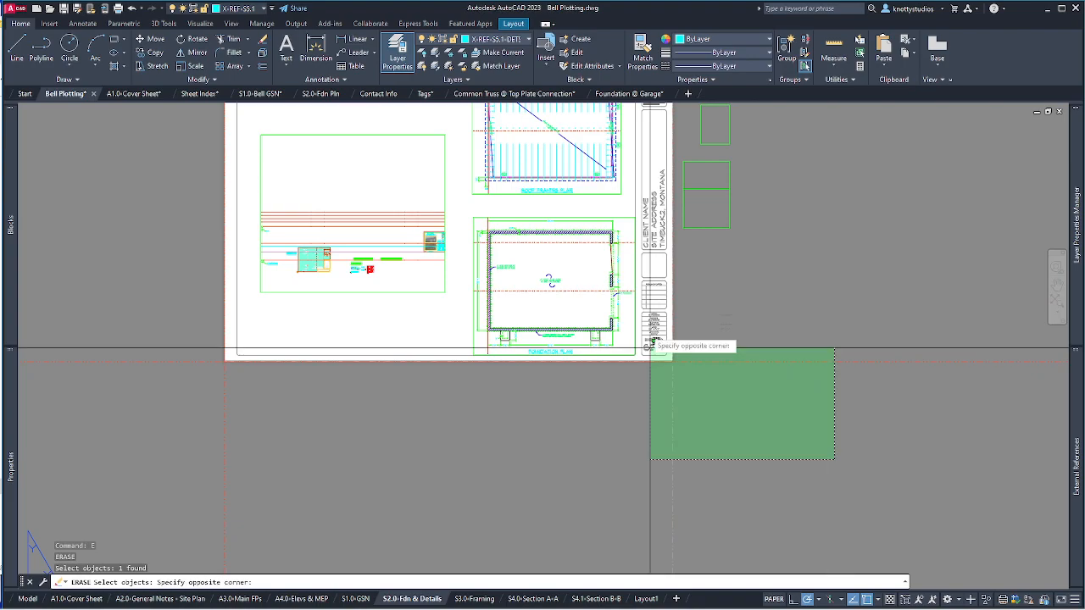
pyautogui.click(709, 406)
pyautogui.click(682, 262)
pyautogui.click(790, 371)
pyautogui.scroll(-4, 793, 417)
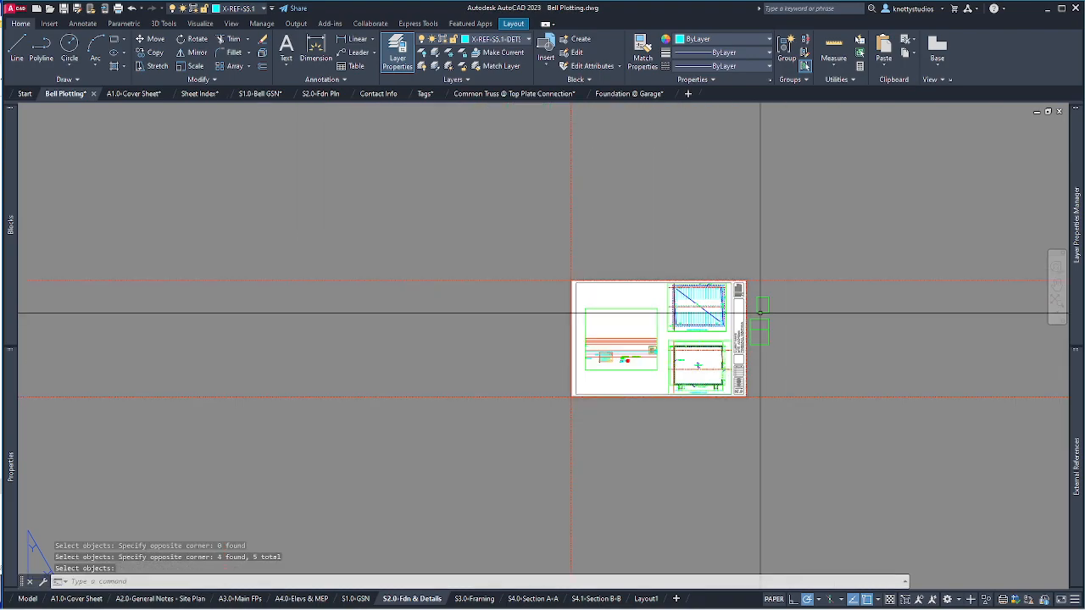
pyautogui.scroll(4, 761, 313)
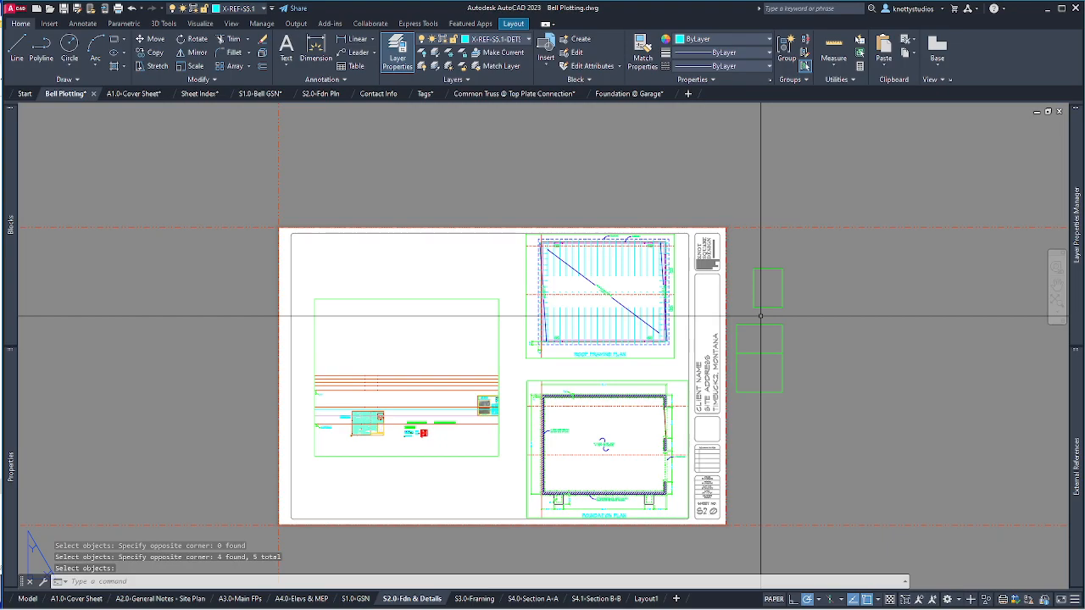
# Zoom the small spare viewport beside the sheet to drawing extents, then return to paper space.
pyautogui.doubleClick(771, 383)
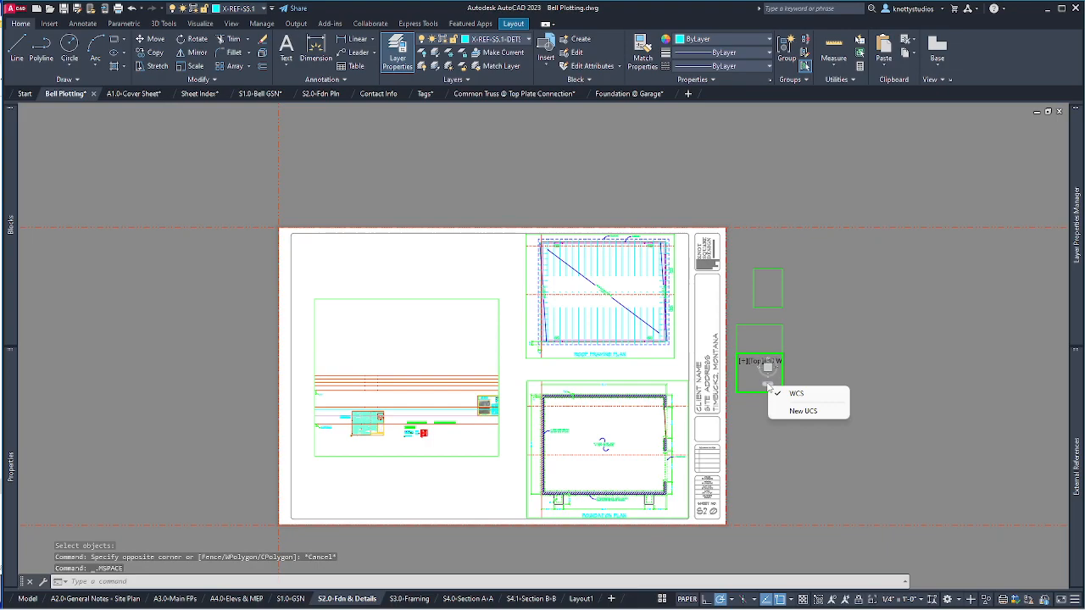
pyautogui.click(751, 387)
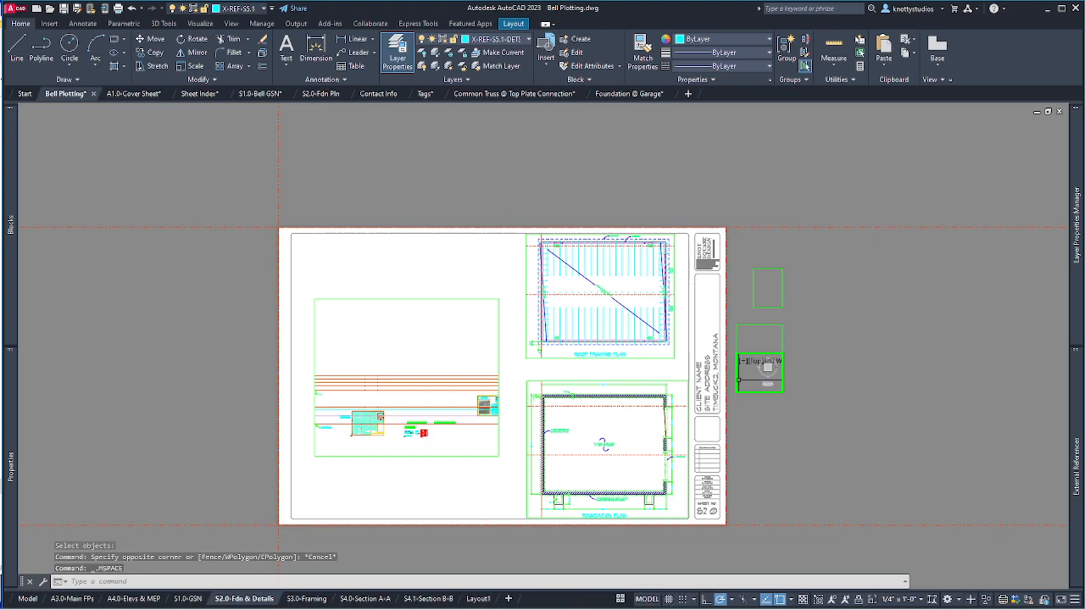
pyautogui.click(750, 372)
pyautogui.press('Escape')
pyautogui.write('z')
pyautogui.press('Return')
pyautogui.write('e')
pyautogui.press('Return')
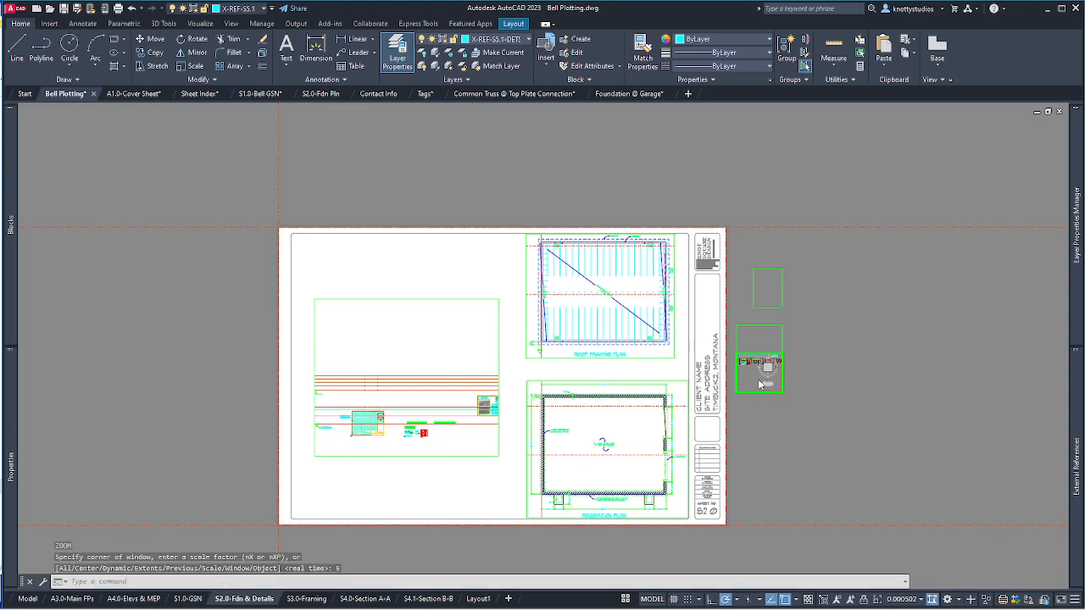
pyautogui.doubleClick(825, 358)
pyautogui.scroll(10, 754, 381)
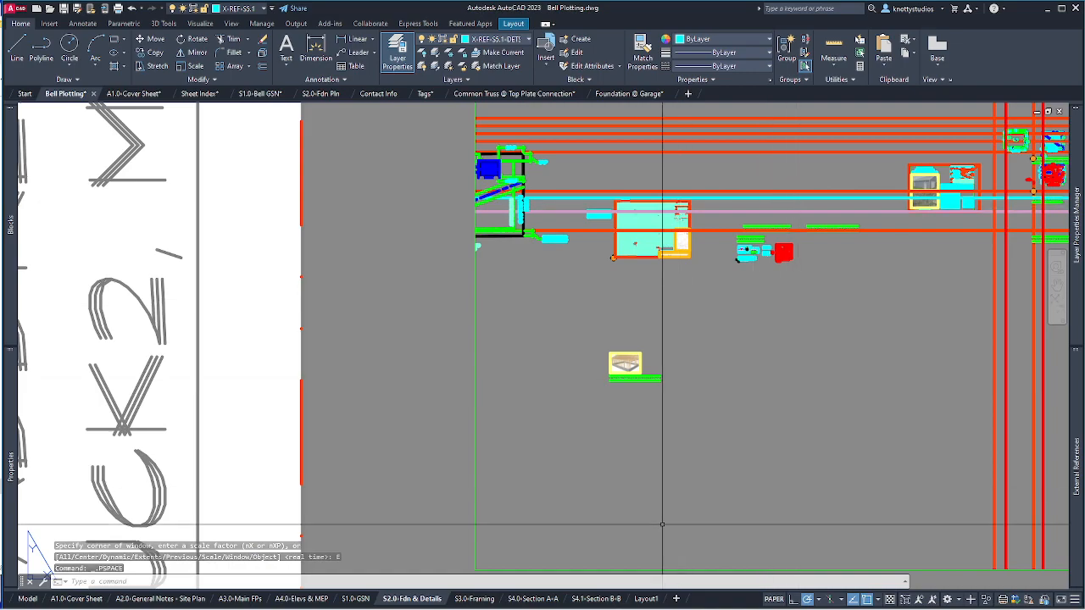
pyautogui.scroll(-2, 720, 429)
pyautogui.scroll(-3, 721, 428)
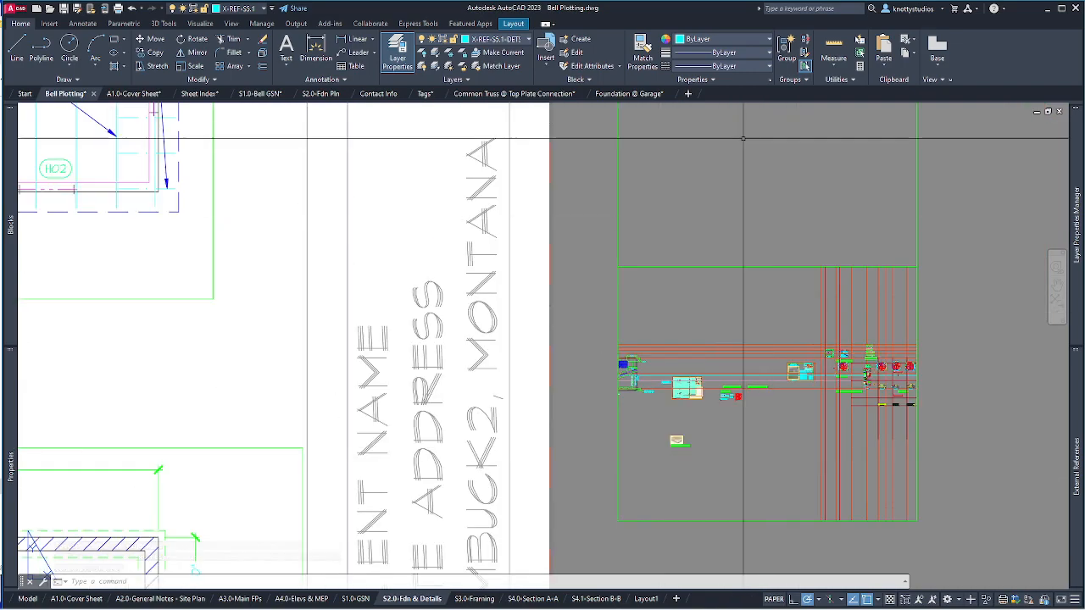
# Fit the whole drawing in the top spare viewport and go back to paper space.
pyautogui.doubleClick(743, 138)
pyautogui.click(743, 138)
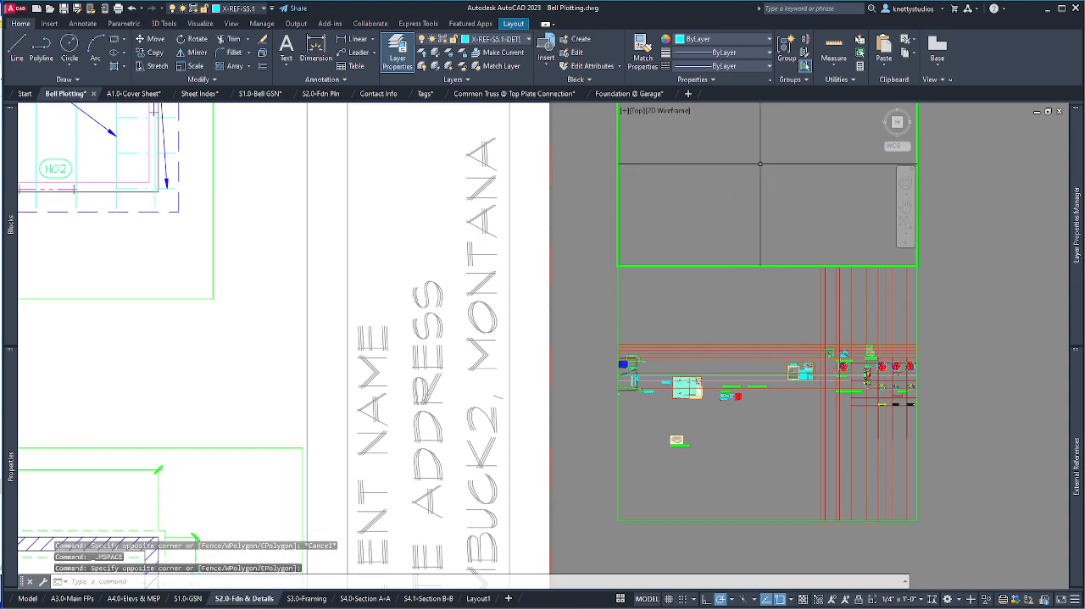
pyautogui.middleClick(750, 170)
pyautogui.middleClick(750, 170)
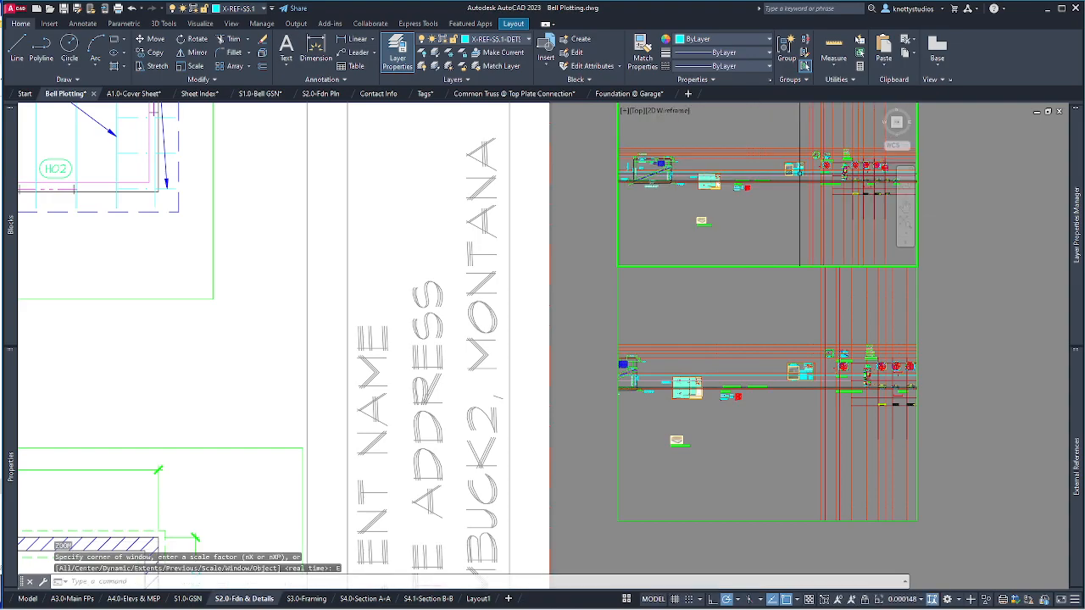
pyautogui.press('Escape')
pyautogui.press('Escape')
pyautogui.click(741, 175)
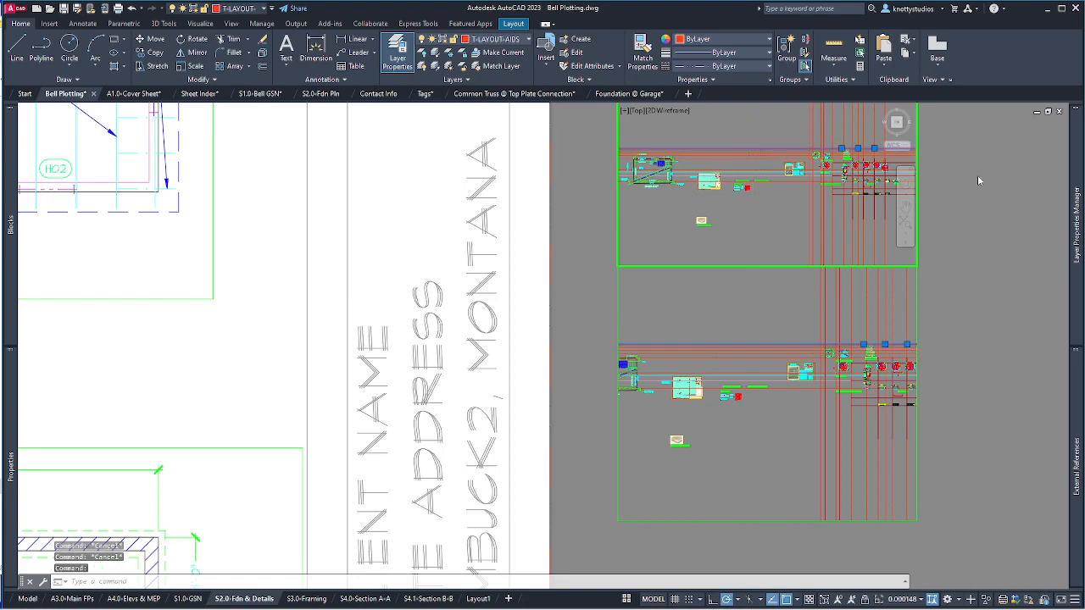
pyautogui.doubleClick(969, 177)
pyautogui.moveTo(1078, 225)
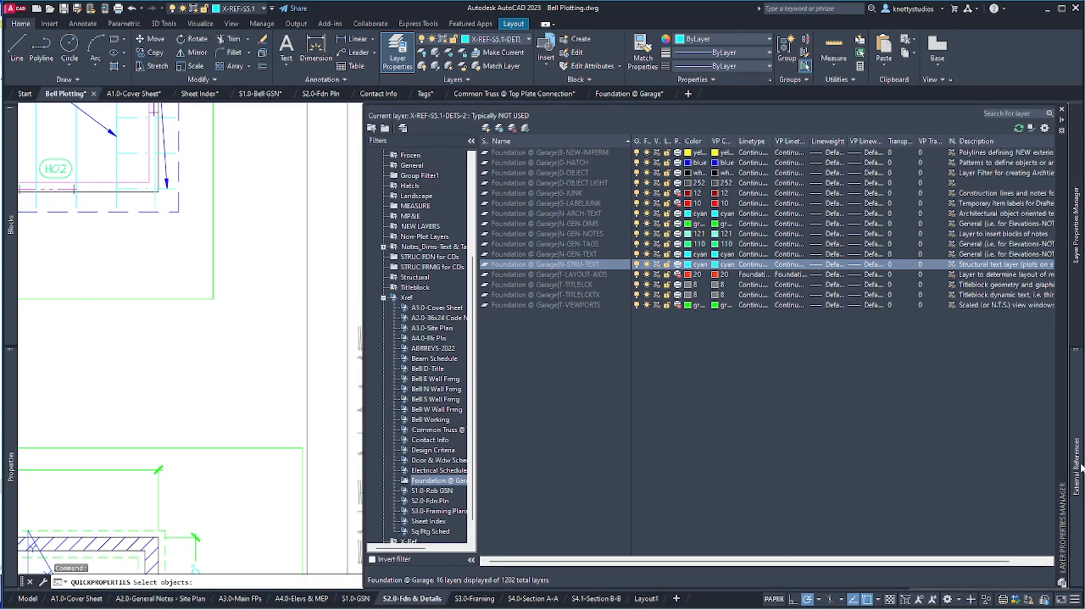
# Save Bell Plotting and list the layers coming from all attached xrefs.
pyautogui.moveTo(1077, 460)
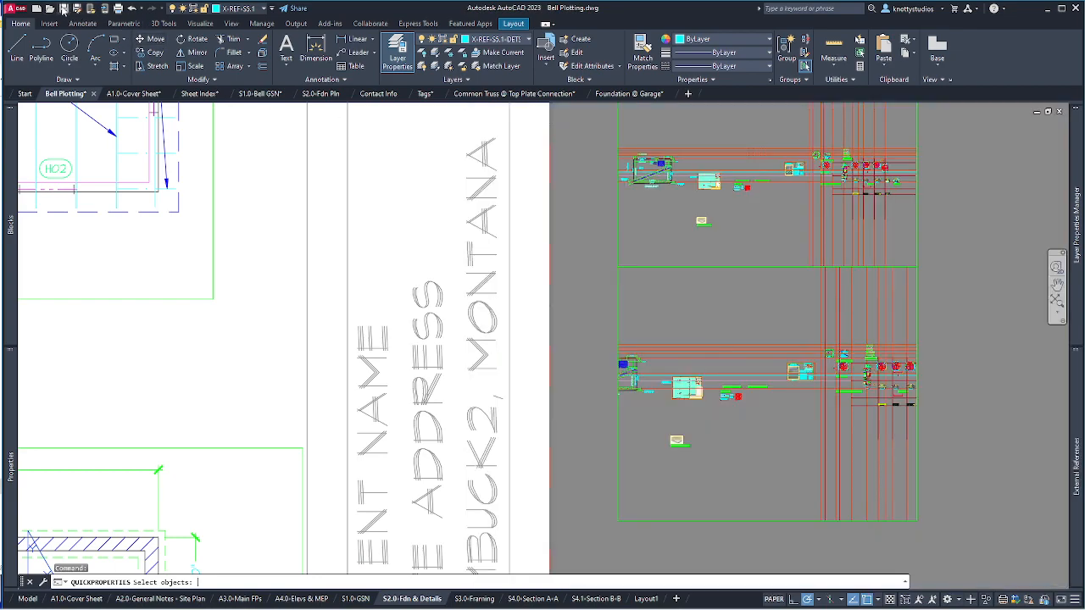
pyautogui.click(63, 9)
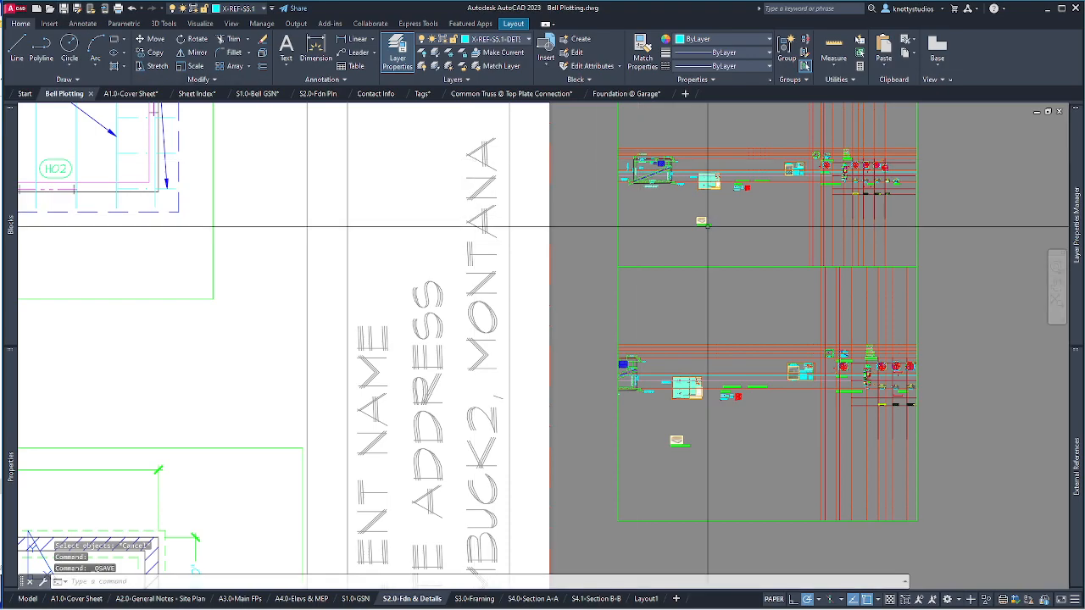
pyautogui.moveTo(1082, 245)
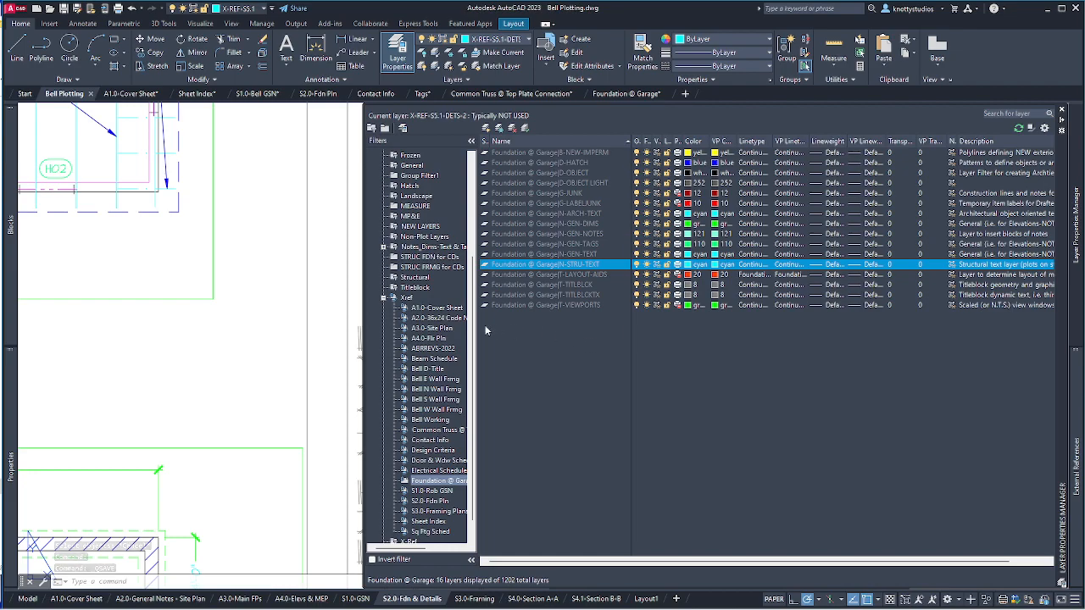
pyautogui.click(383, 298)
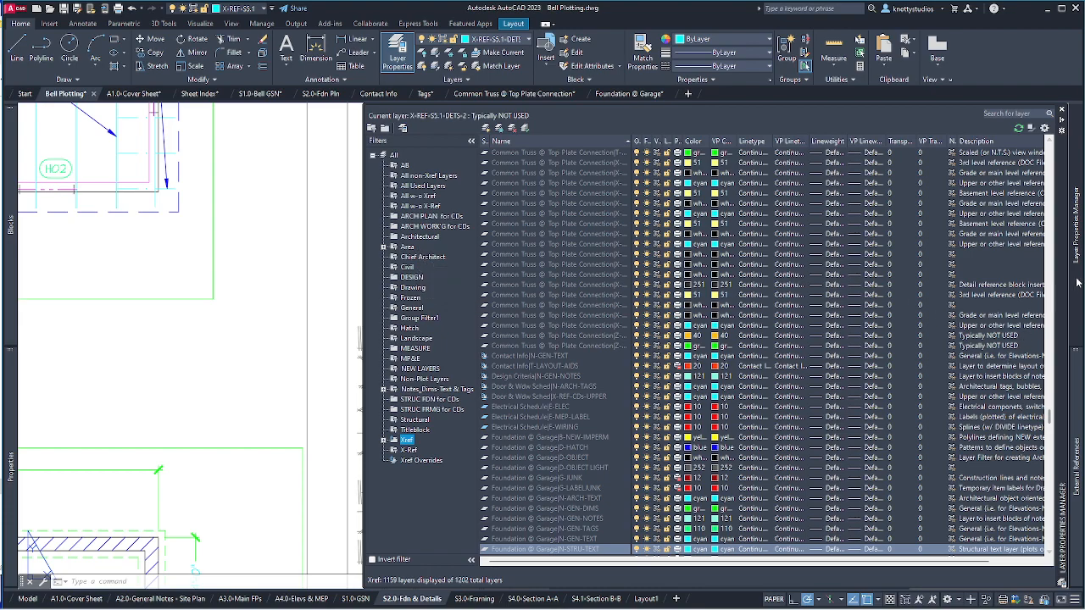
pyautogui.moveTo(1077, 362)
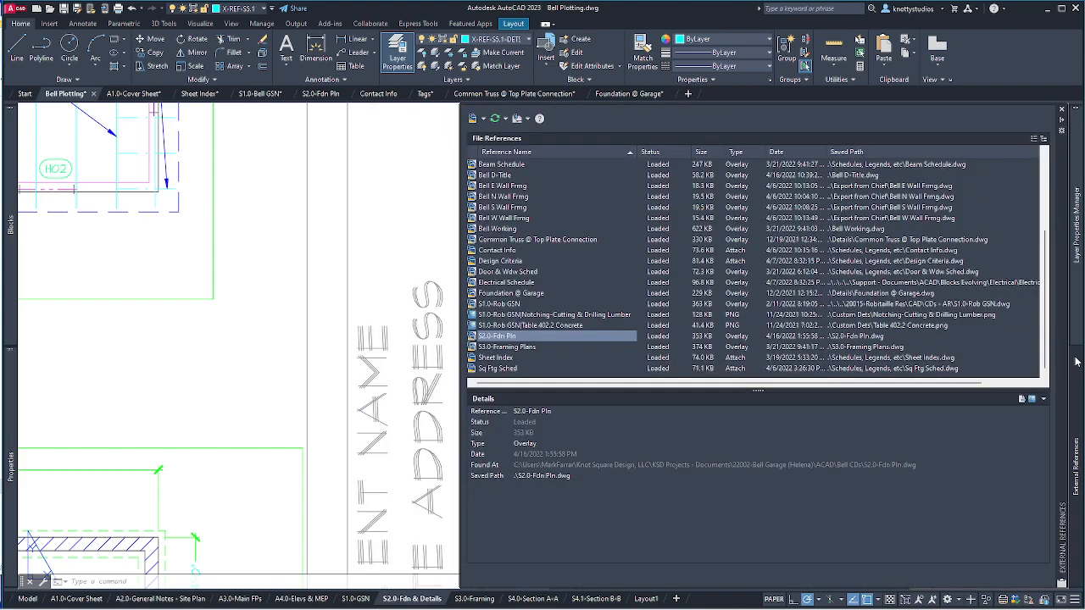
pyautogui.moveTo(636, 345)
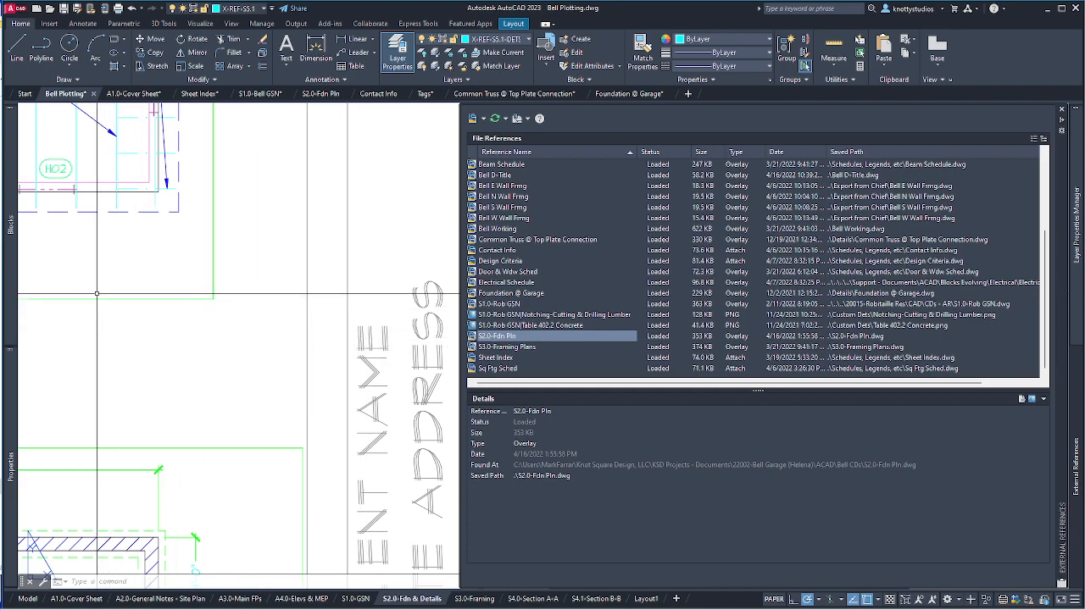
pyautogui.moveTo(59, 96)
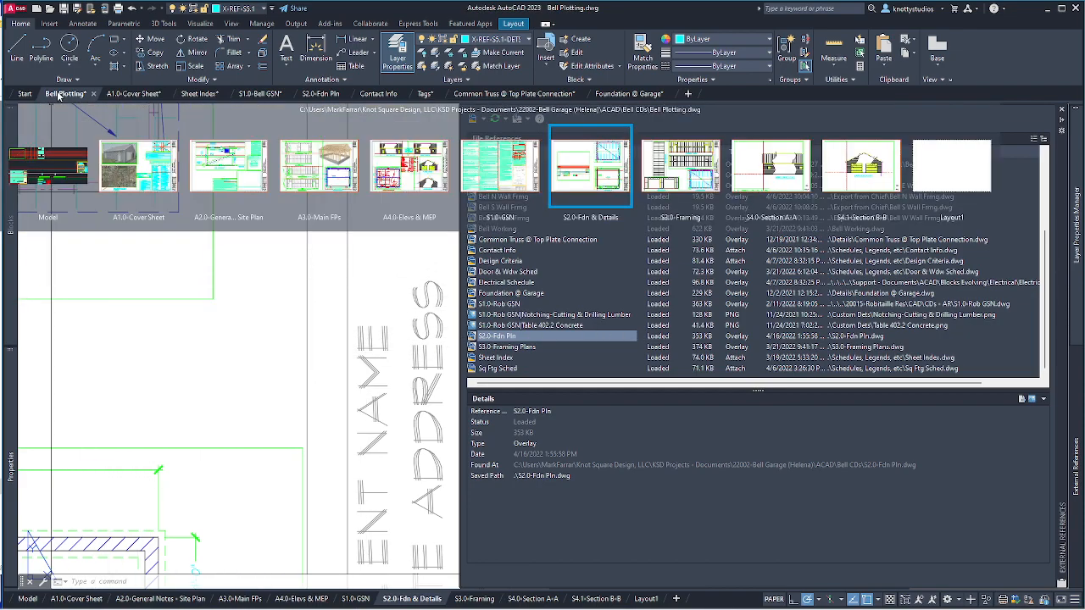
# In model space, select the Foundation @ Garage reference and check the layer list.
pyautogui.click(63, 163)
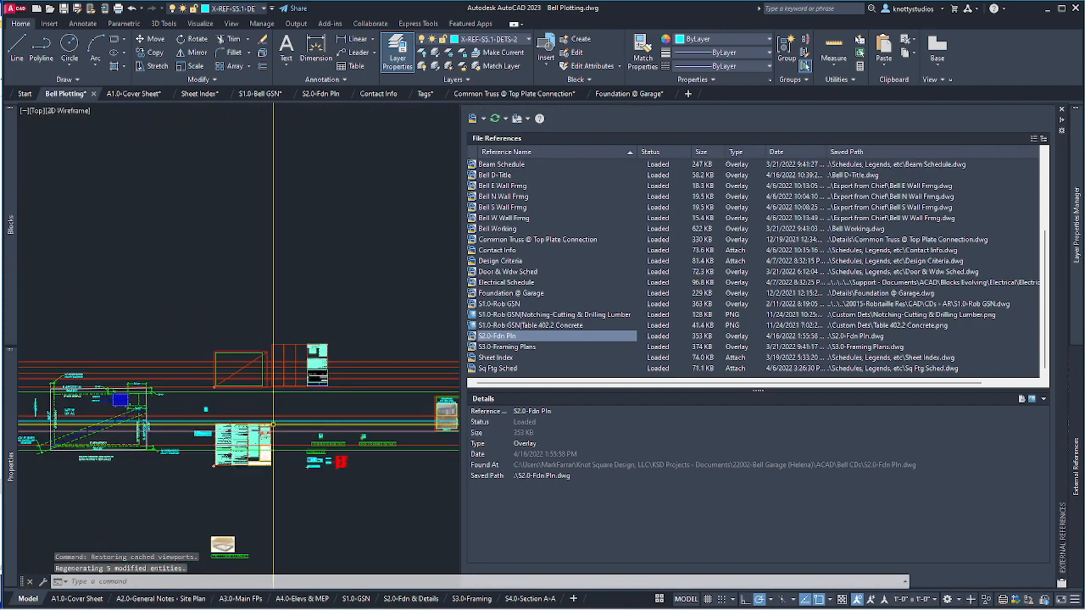
pyautogui.scroll(5, 342, 431)
pyautogui.click(342, 432)
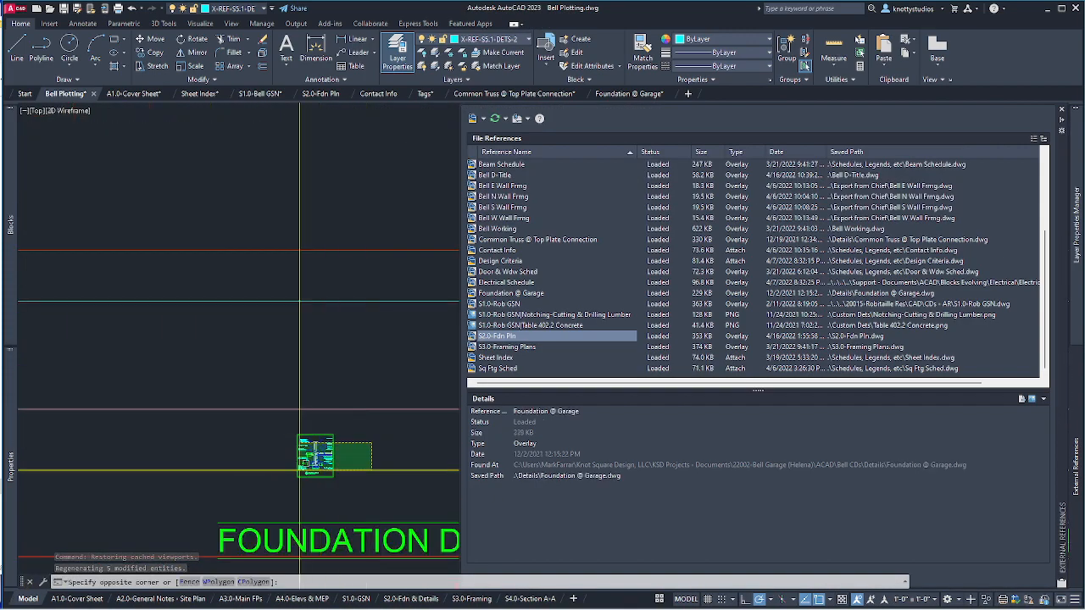
pyautogui.click(292, 484)
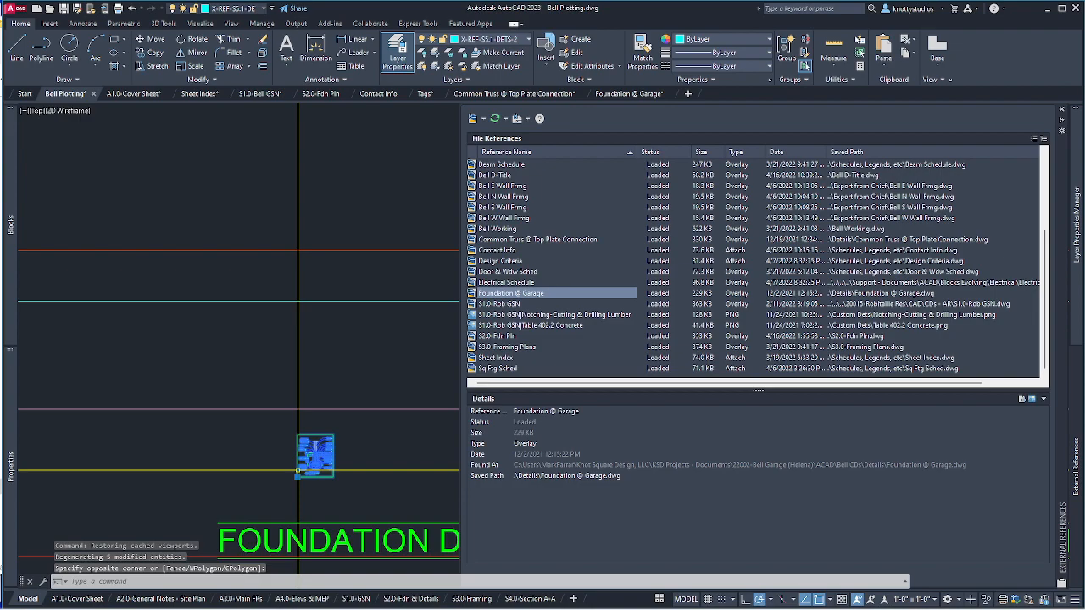
pyautogui.click(237, 8)
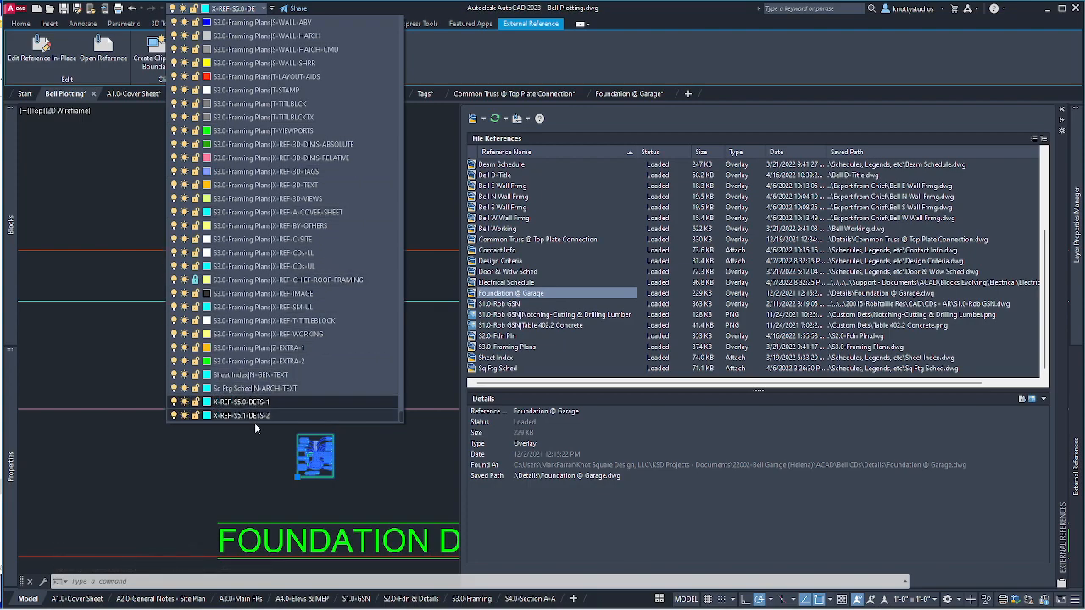
pyautogui.click(254, 424)
pyautogui.press('Escape')
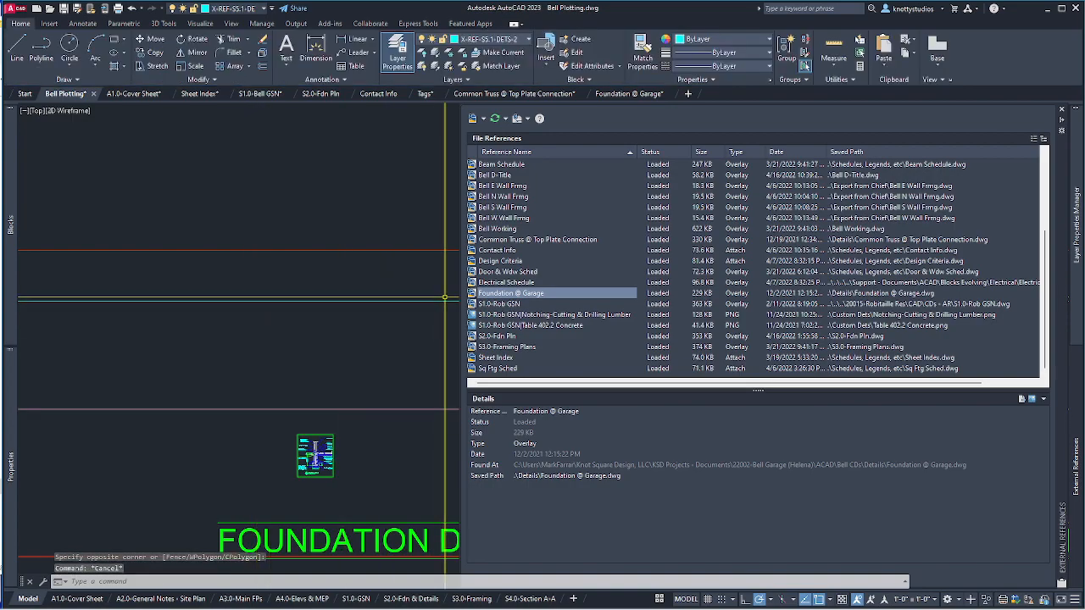
pyautogui.scroll(-5, 280, 339)
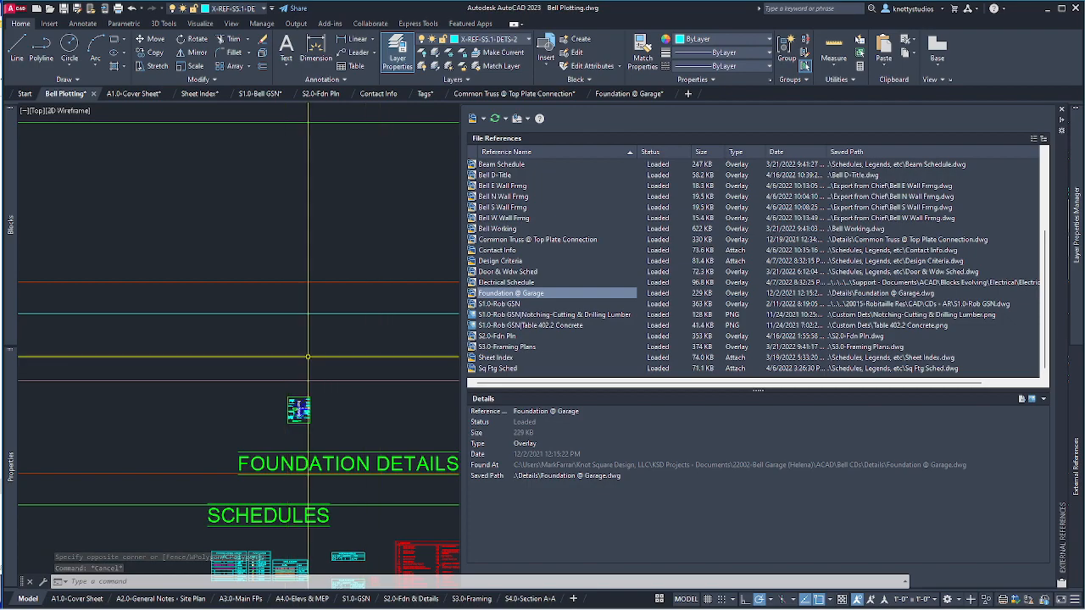
# Select the Common Truss @ Top Plate Connection reference and check its layer in the list.
pyautogui.click(402, 387)
pyautogui.click(385, 366)
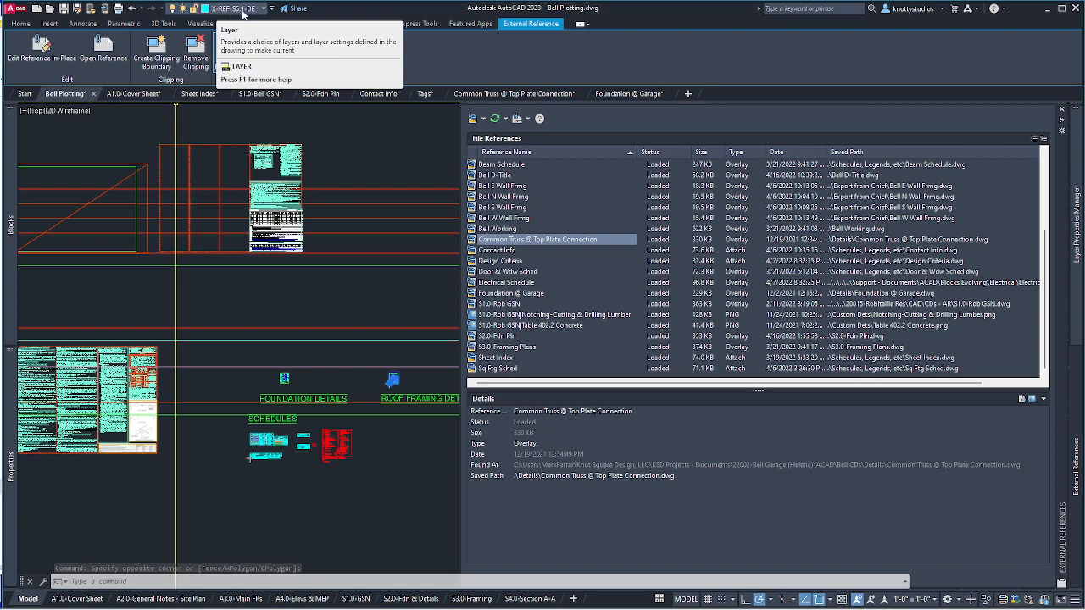
pyautogui.click(244, 12)
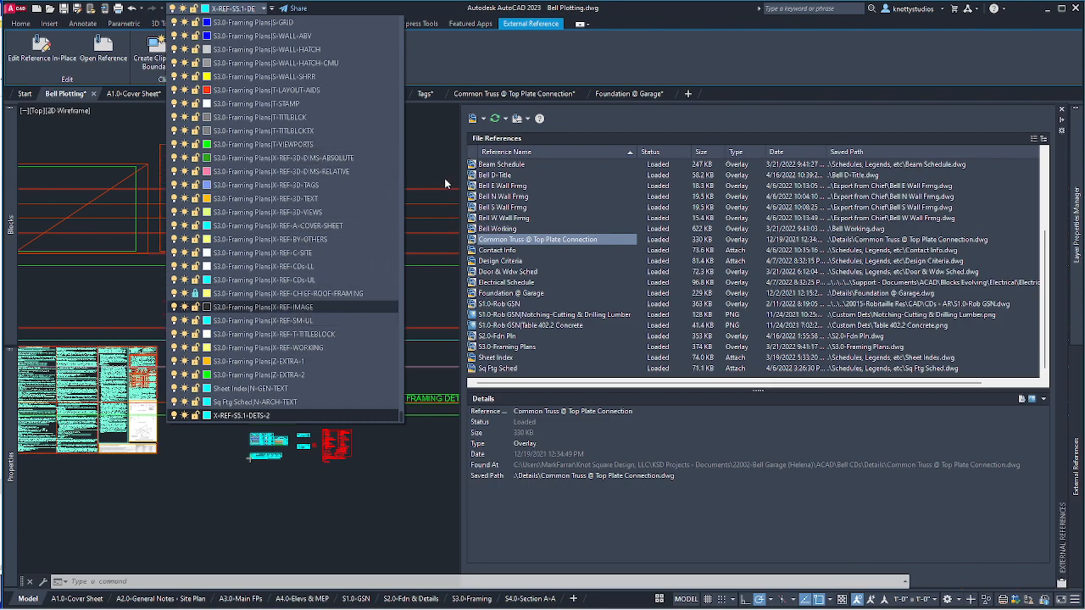
pyautogui.moveTo(1073, 197)
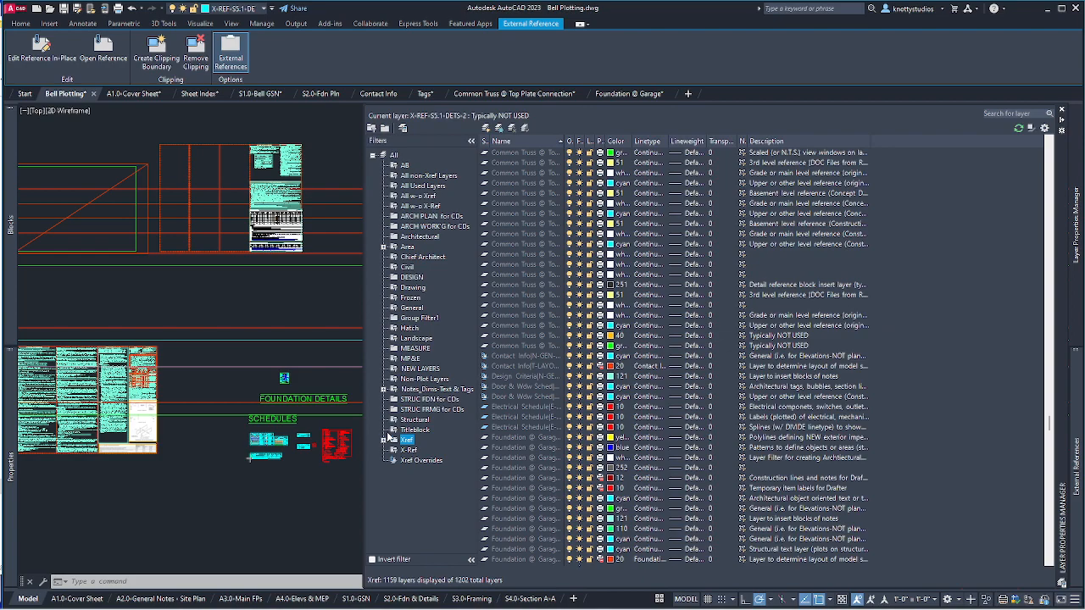
# Filter to Foundation @ Garage, then Common Truss xref layers, widen names, and open Common Truss.
pyautogui.click(382, 440)
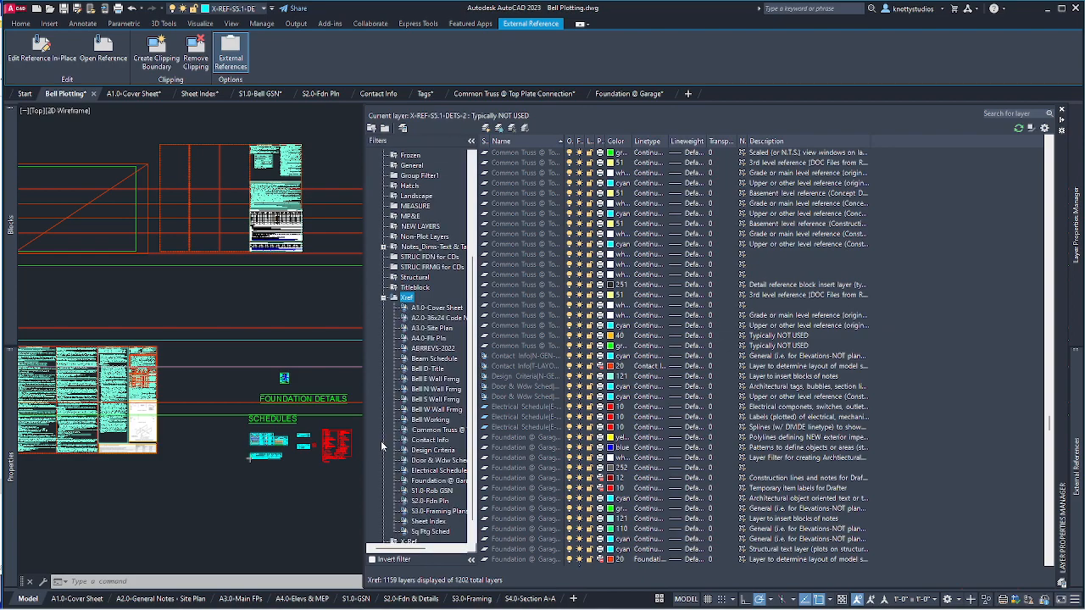
pyautogui.click(436, 481)
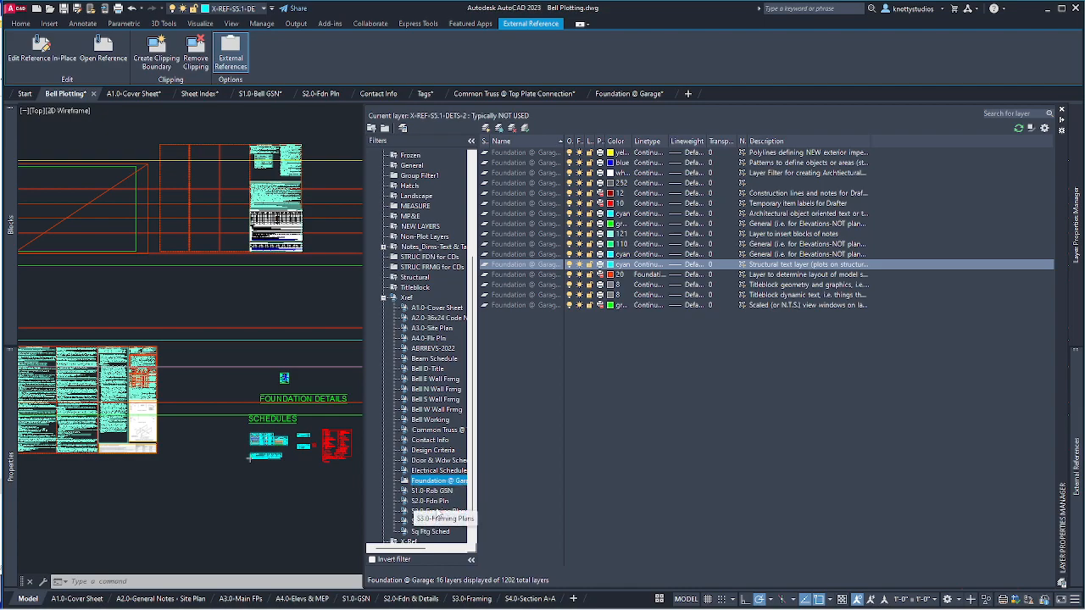
pyautogui.click(432, 431)
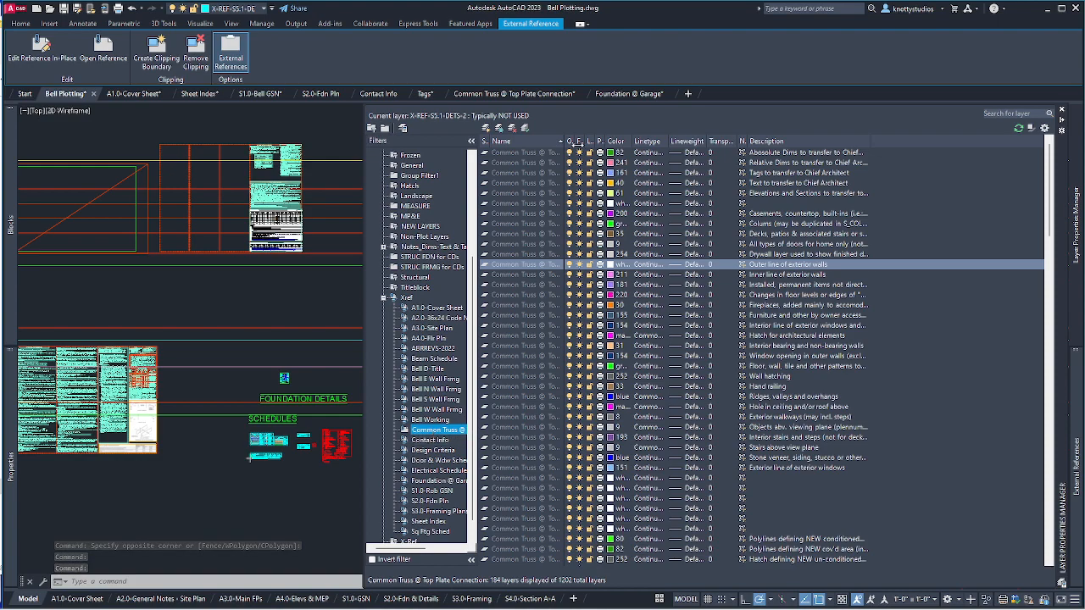
pyautogui.moveTo(562, 140); pyautogui.dragTo(692, 140)
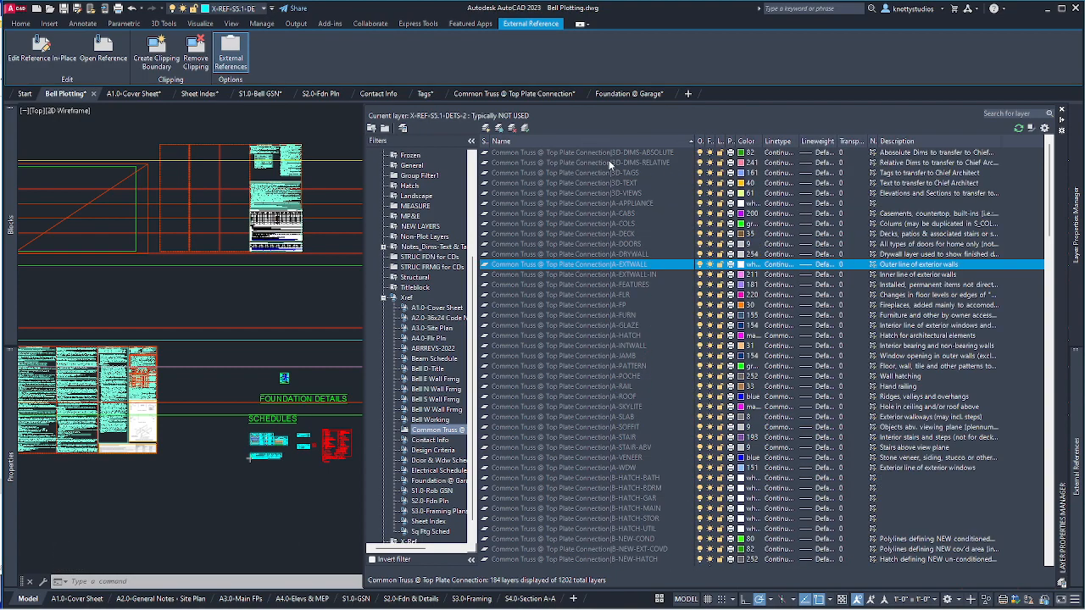
pyautogui.scroll(-8, 641, 522)
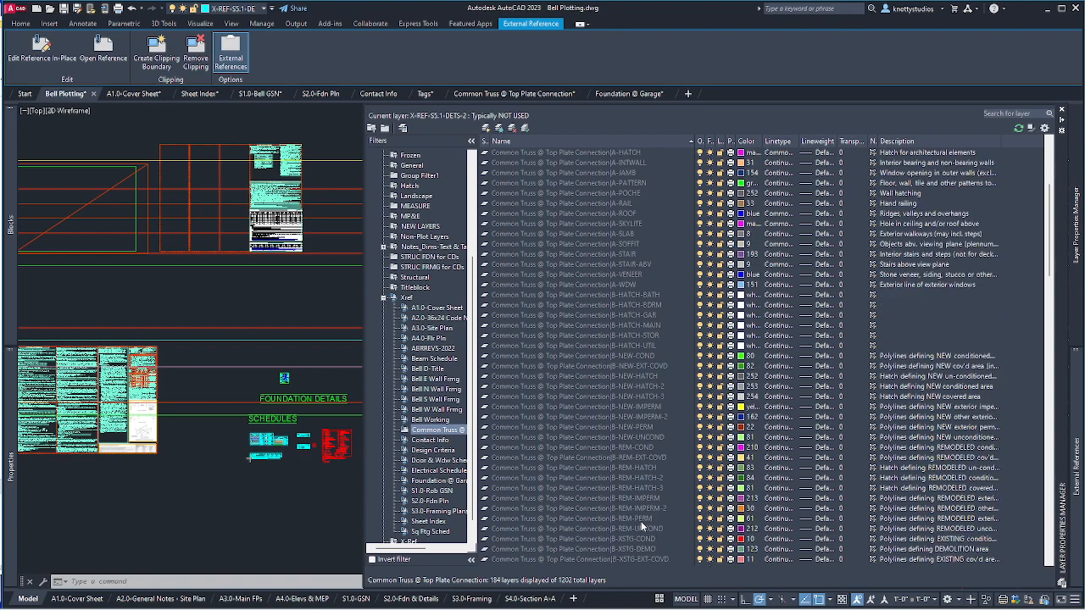
pyautogui.scroll(-20, 642, 520)
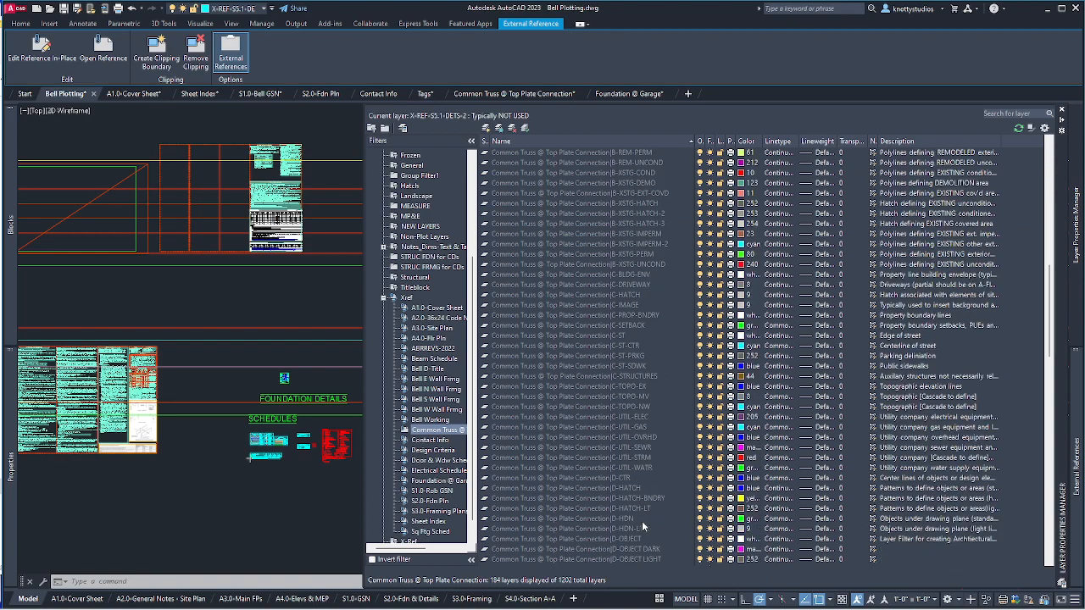
pyautogui.scroll(-10, 642, 520)
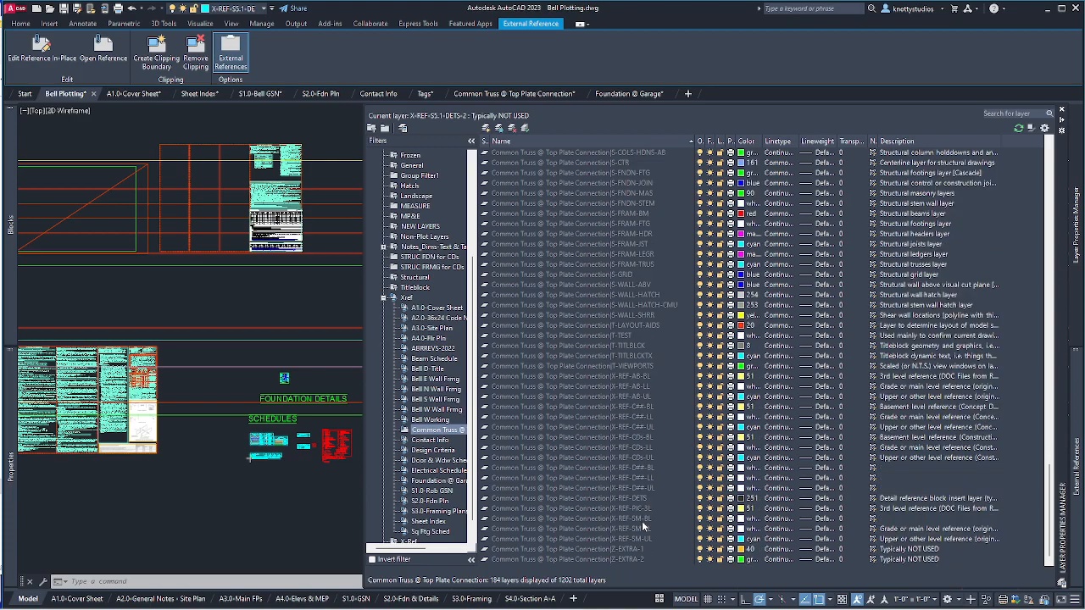
pyautogui.scroll(20, 642, 521)
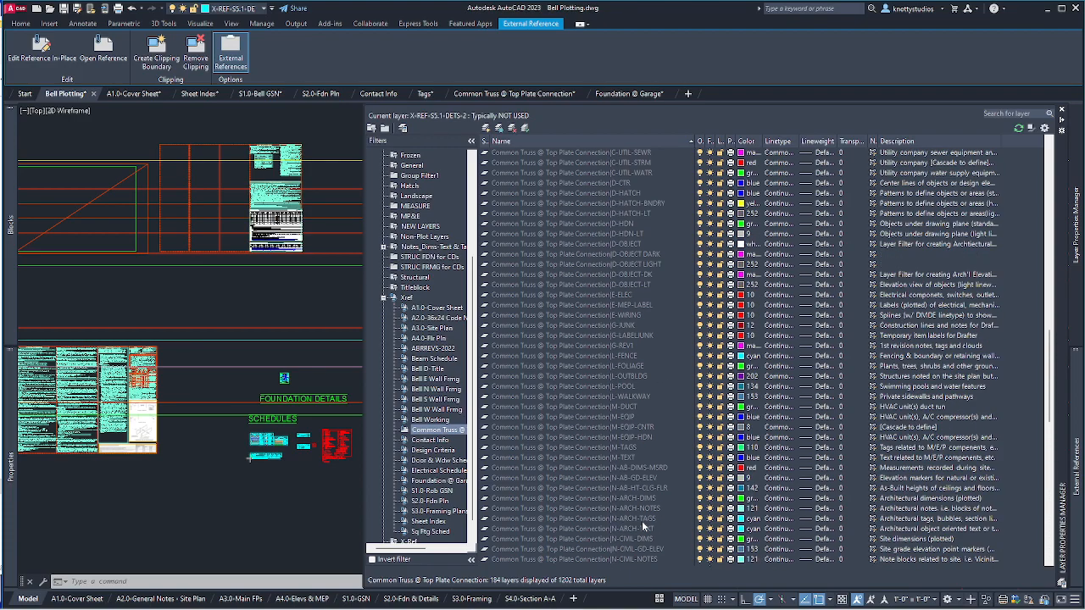
pyautogui.scroll(15, 639, 520)
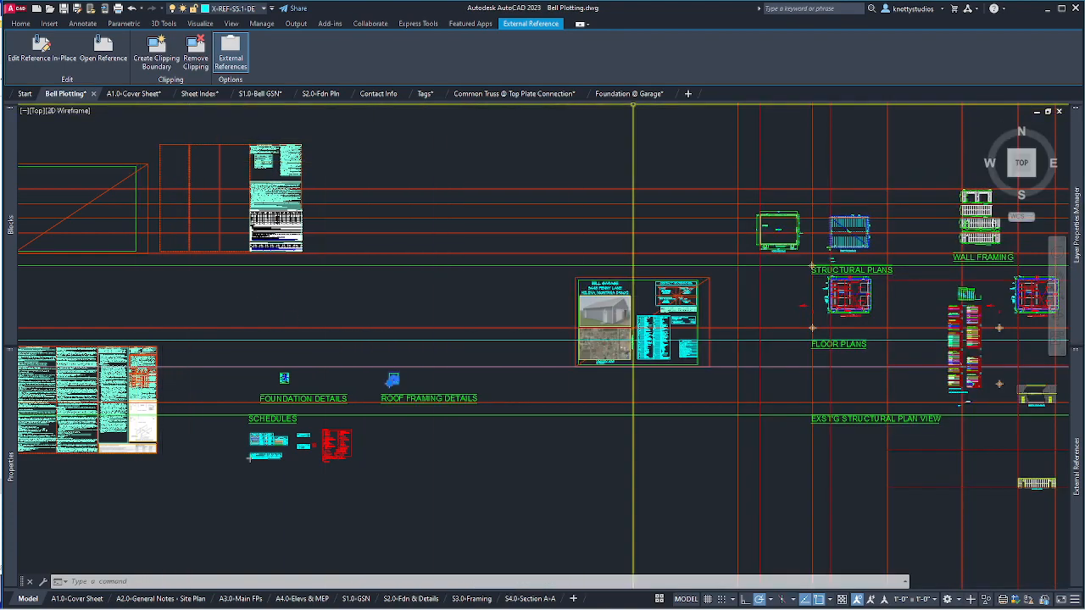
pyautogui.click(510, 95)
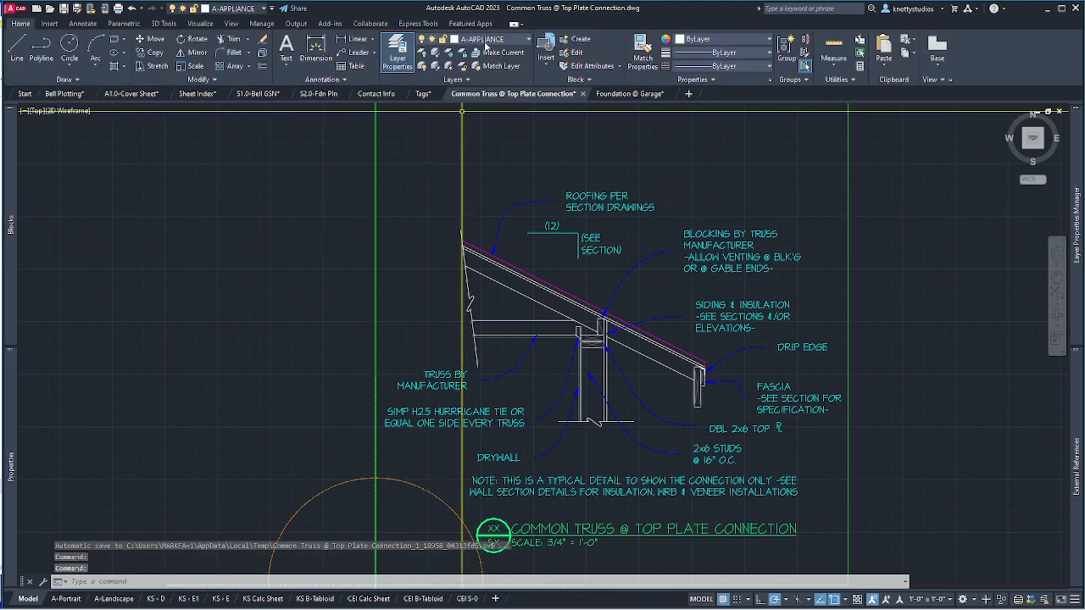
# Zoom to the extents of the truss connection detail and run PURGE.
pyautogui.click(486, 42)
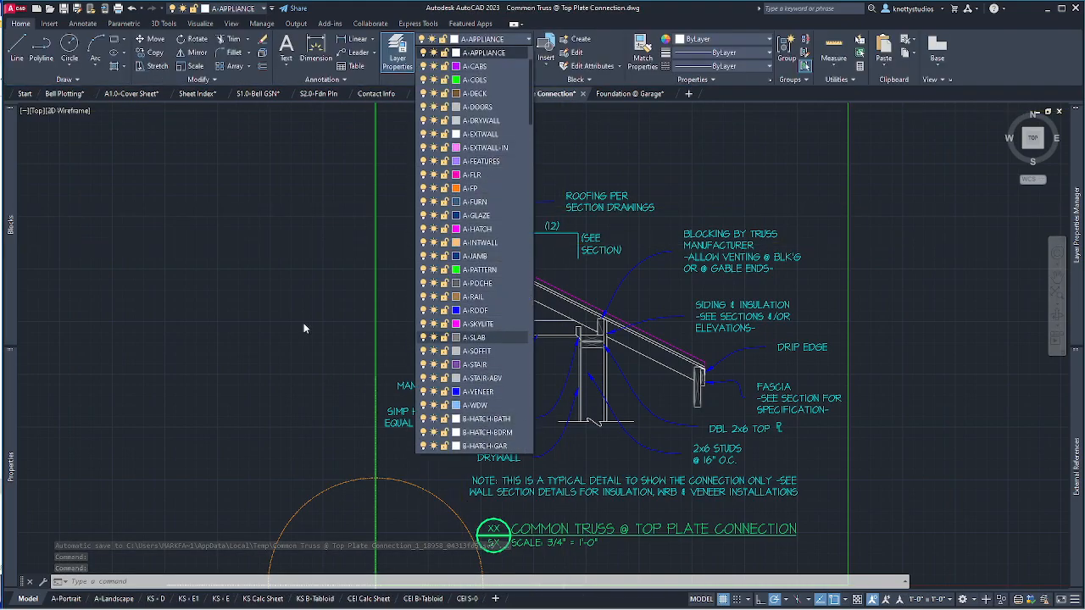
pyautogui.press('Escape')
pyautogui.press('Escape')
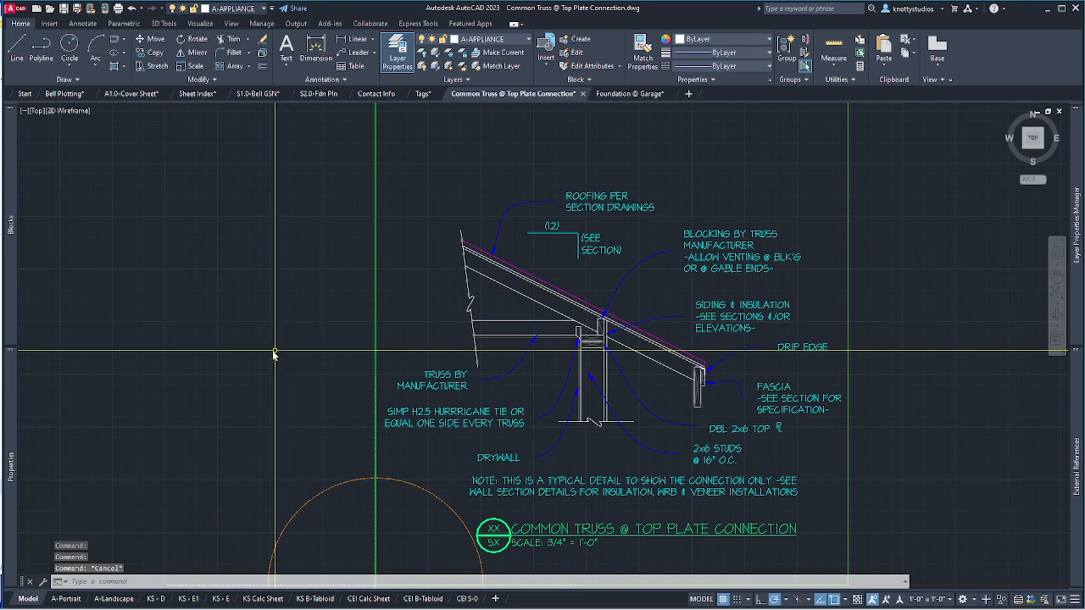
pyautogui.write('z')
pyautogui.press('Return')
pyautogui.write('e')
pyautogui.press('Return')
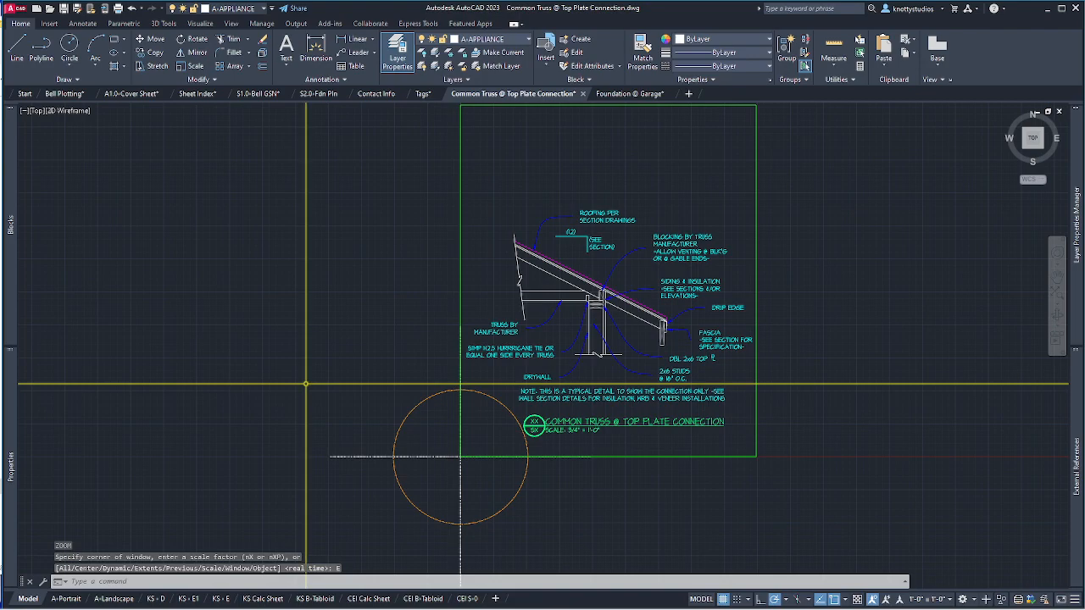
pyautogui.write('pur')
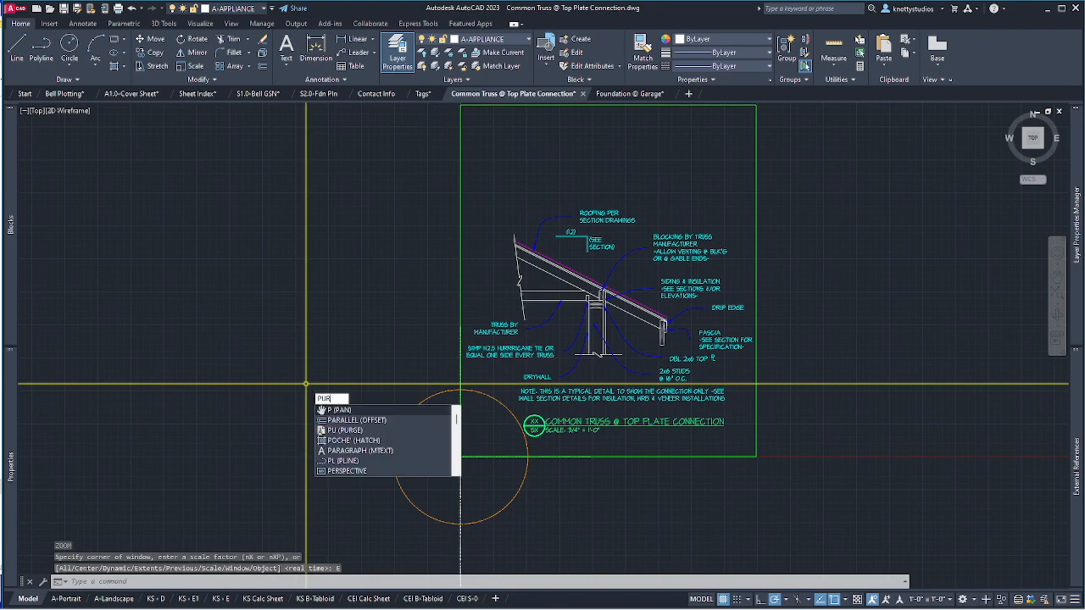
pyautogui.write('ge')
pyautogui.press('Return')
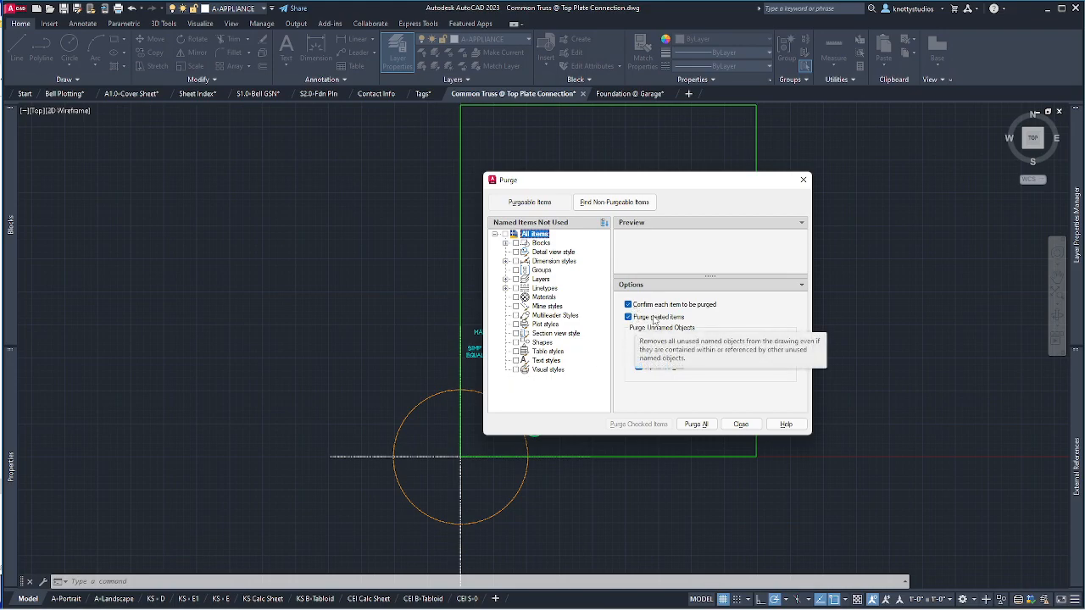
# Purge all unused items from the truss drawing and make layer 0 current.
pyautogui.click(697, 425)
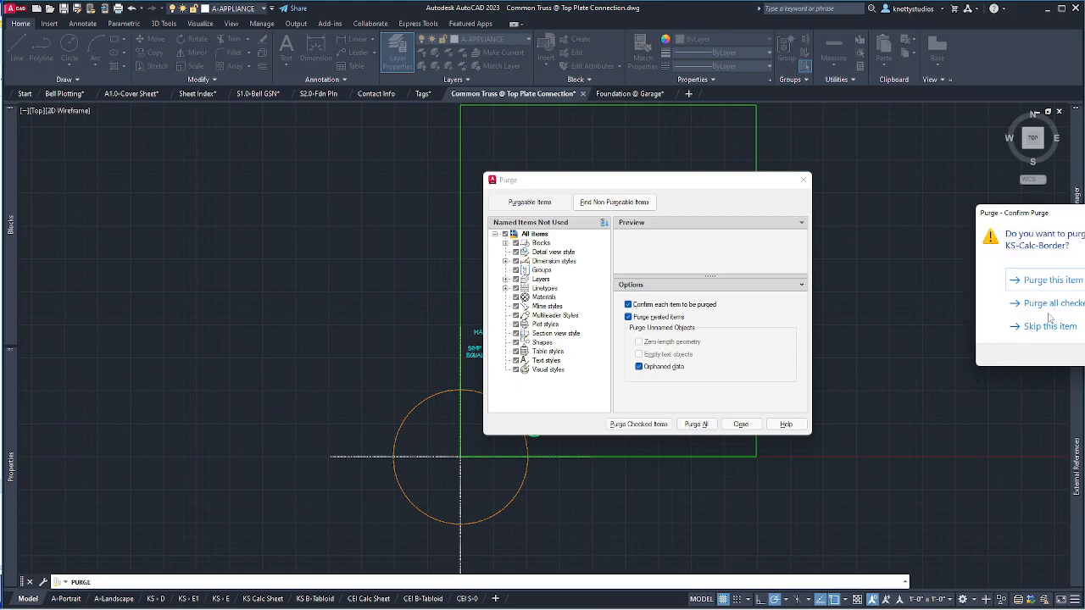
pyautogui.click(1052, 303)
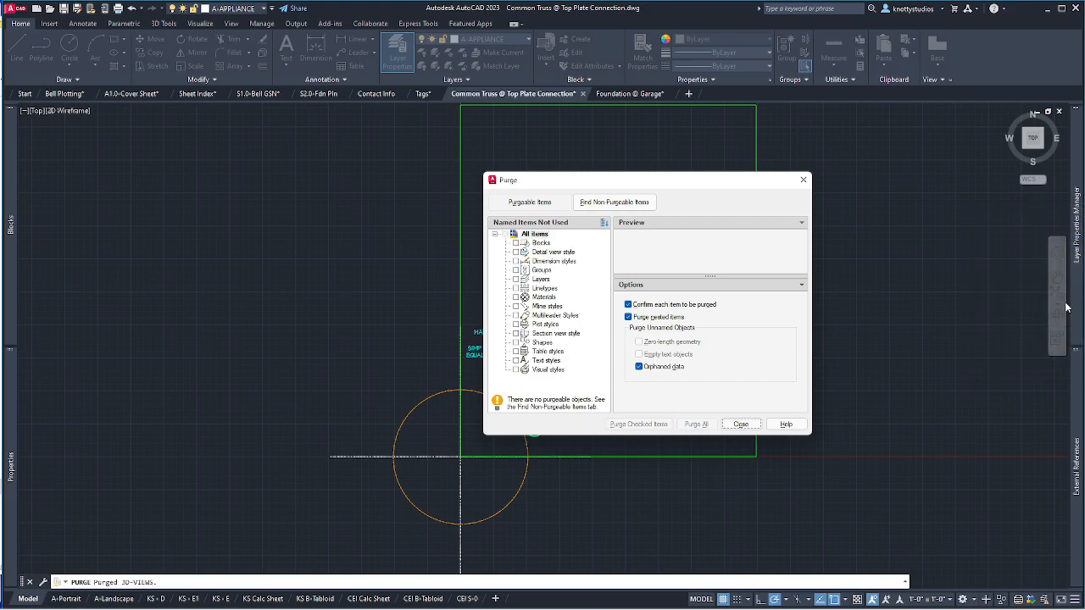
pyautogui.click(741, 424)
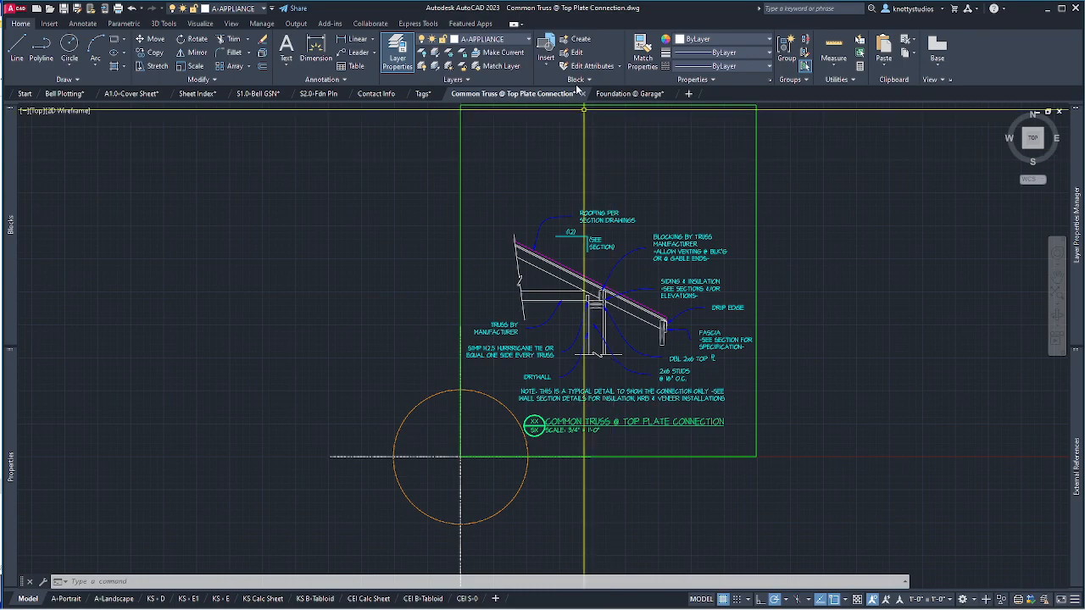
pyautogui.click(526, 40)
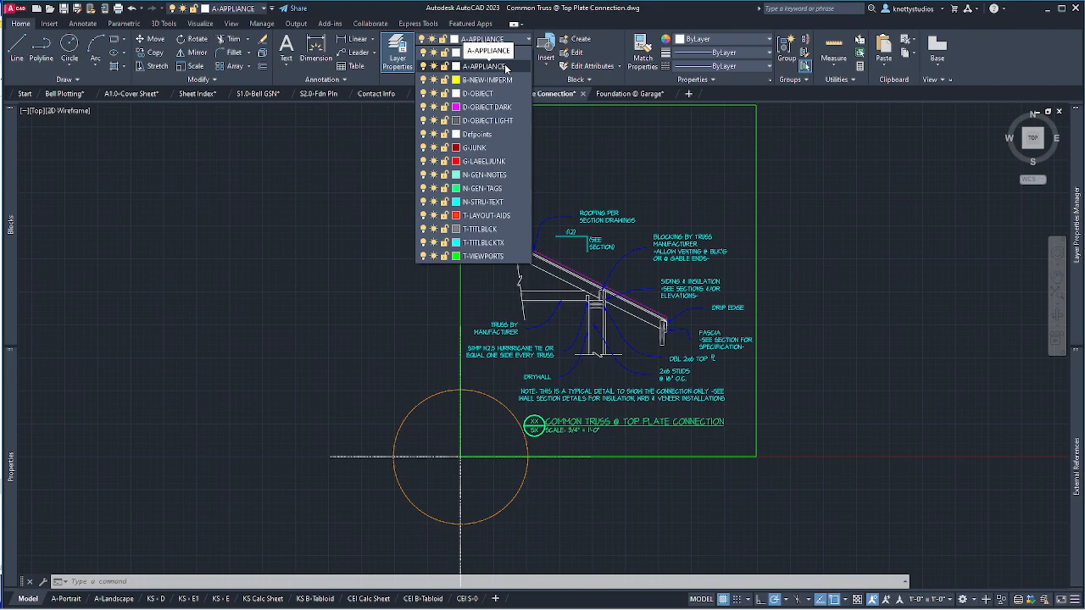
pyautogui.click(490, 53)
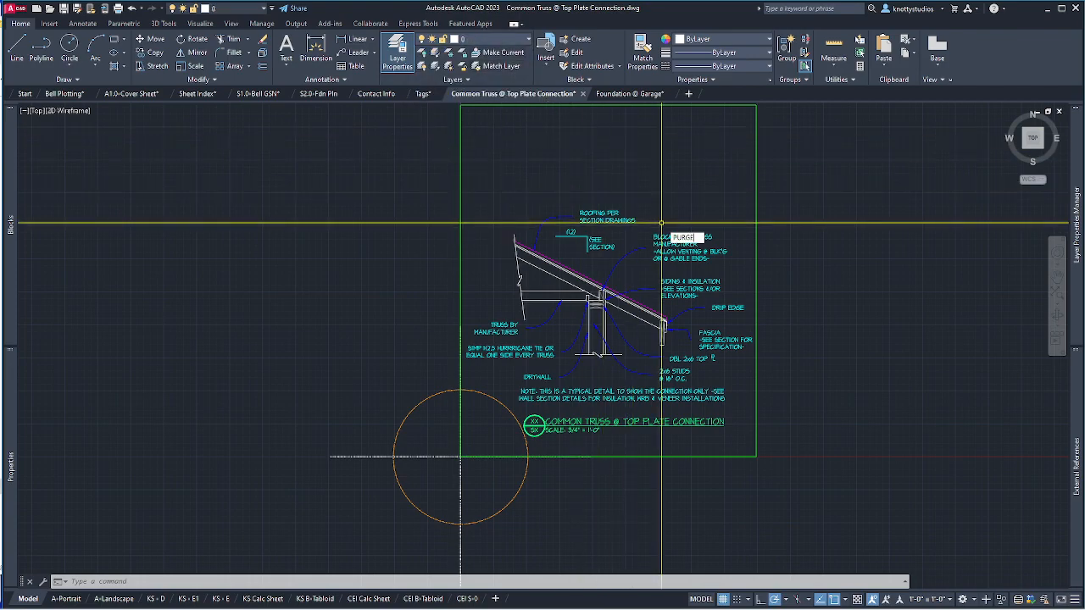
# Purge again to remove the now-unused A-APPLIANCE layer.
pyautogui.write('PURGE')
pyautogui.press('Return')
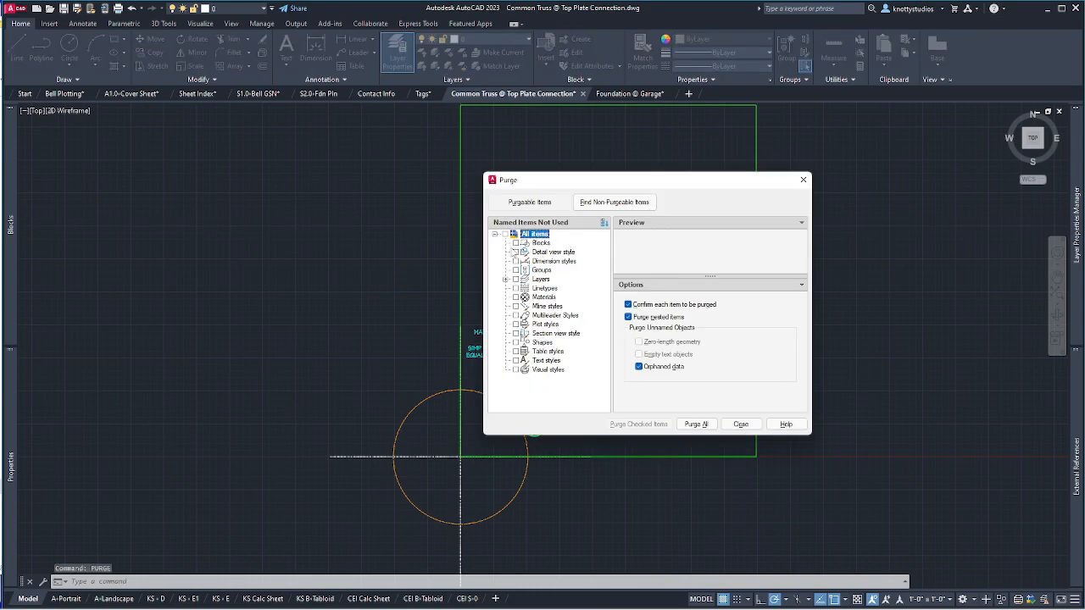
pyautogui.click(505, 280)
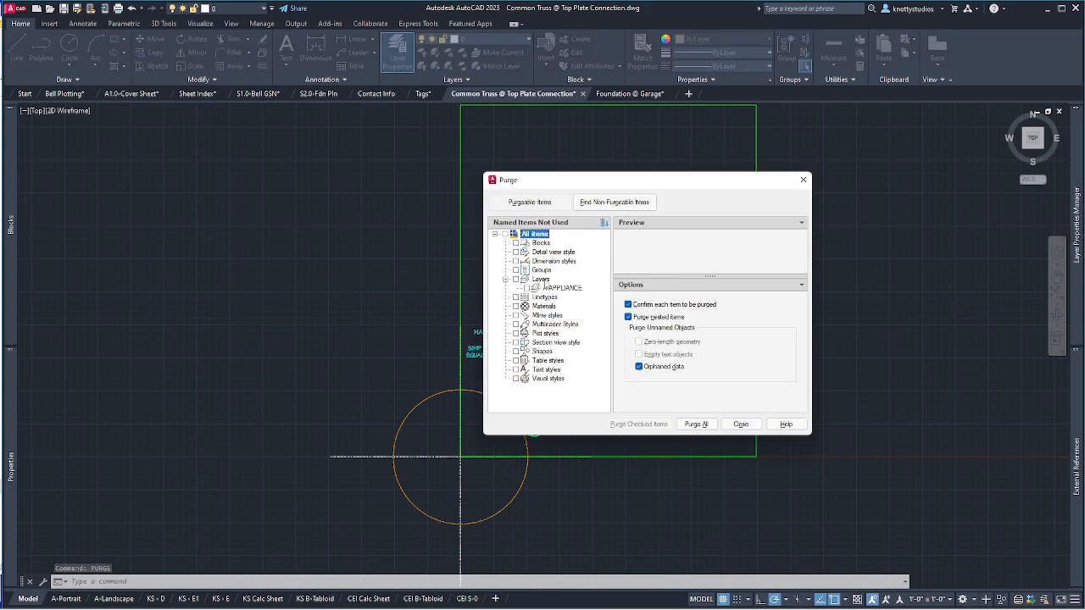
pyautogui.click(697, 425)
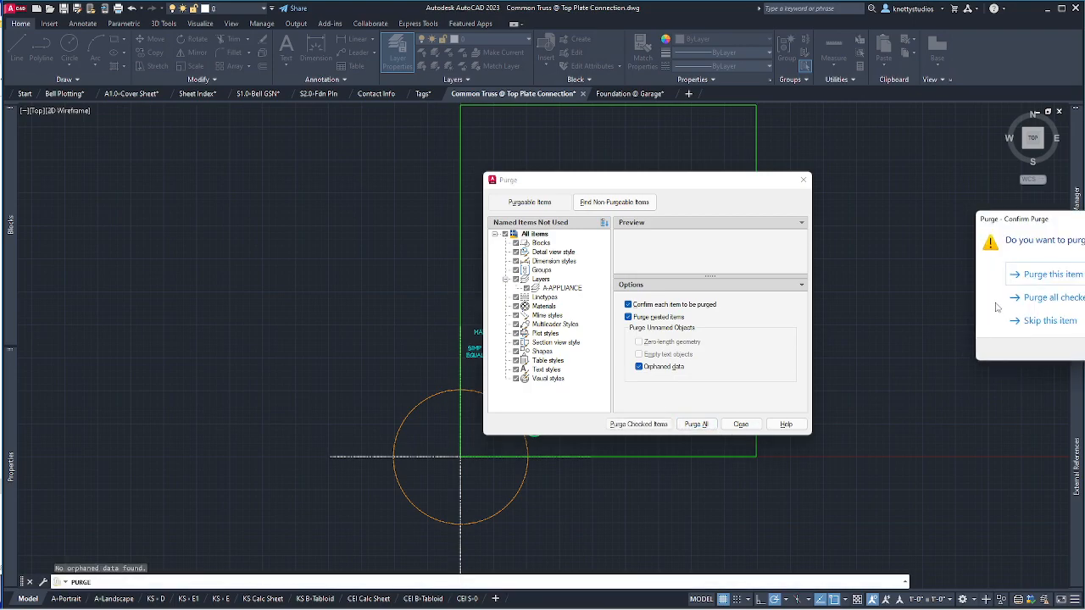
pyautogui.click(1021, 297)
pyautogui.click(741, 425)
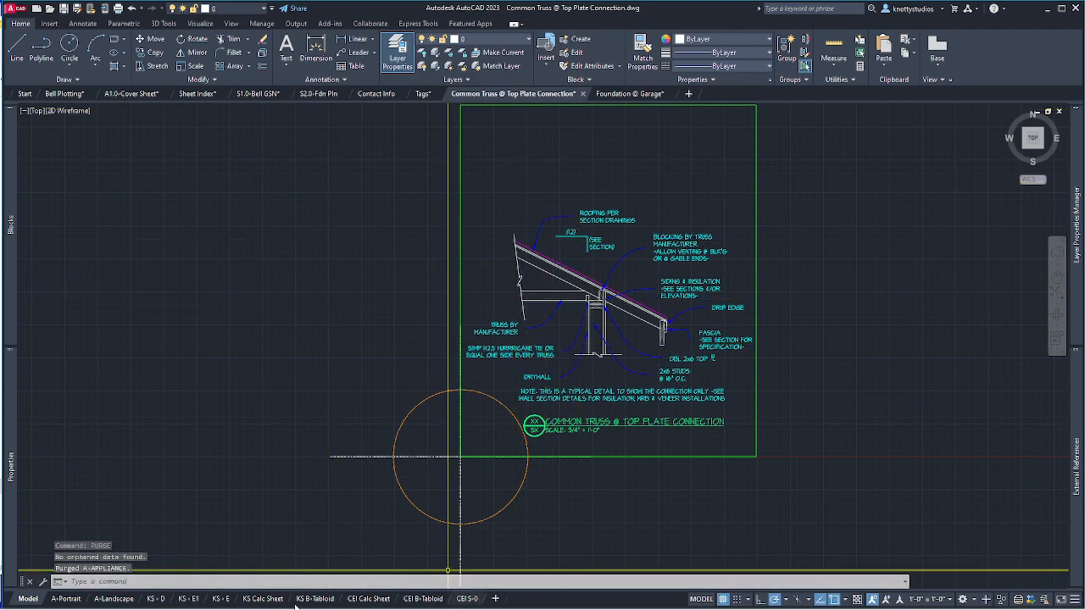
# Save the Common Truss @ Top Plate Connection drawing.
pyautogui.moveTo(318, 605)
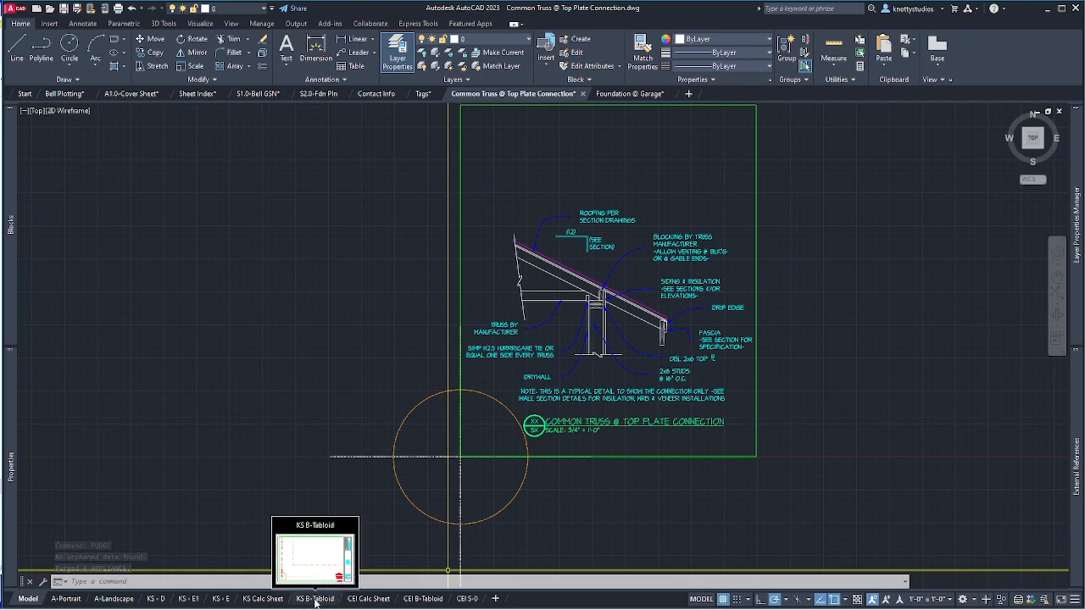
pyautogui.moveTo(277, 601)
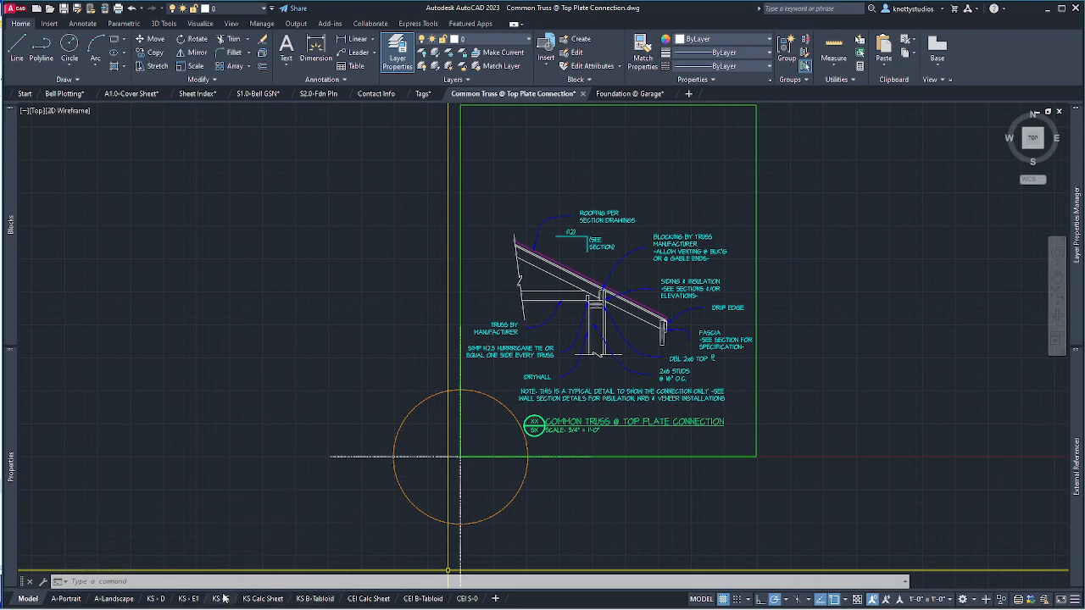
pyautogui.moveTo(184, 599)
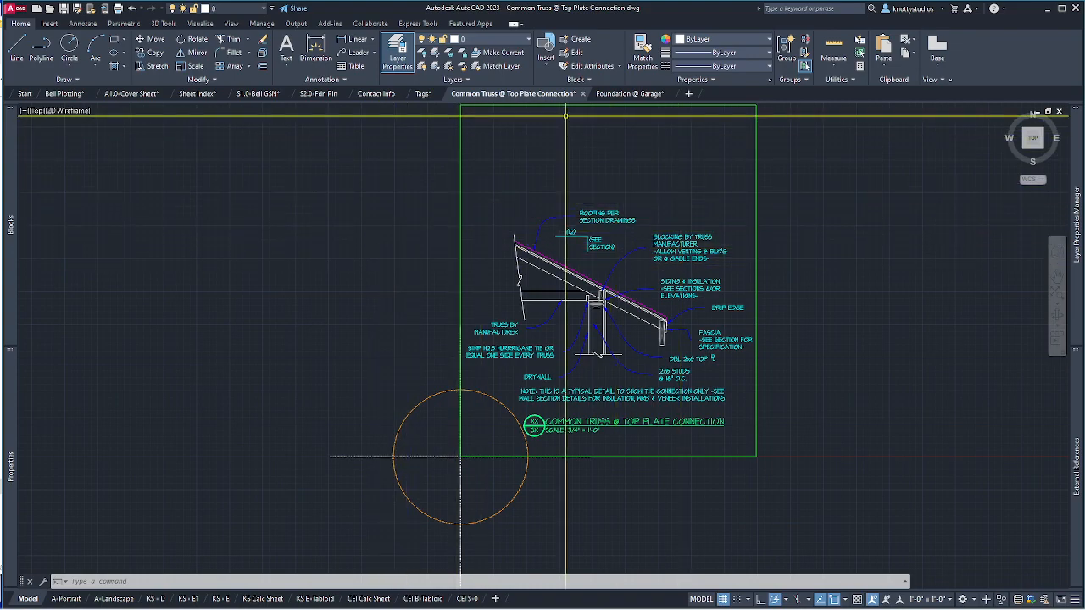
pyautogui.click(62, 9)
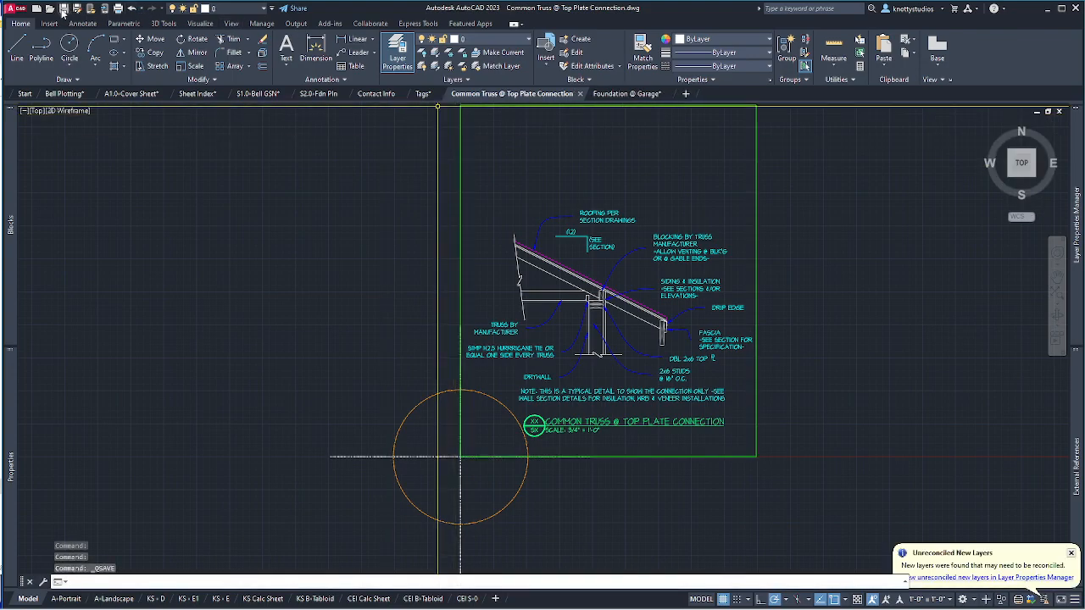
# Reconcile the new layers D-OBJECT DARK and D-OBJECT LIGHT.
pyautogui.click(933, 578)
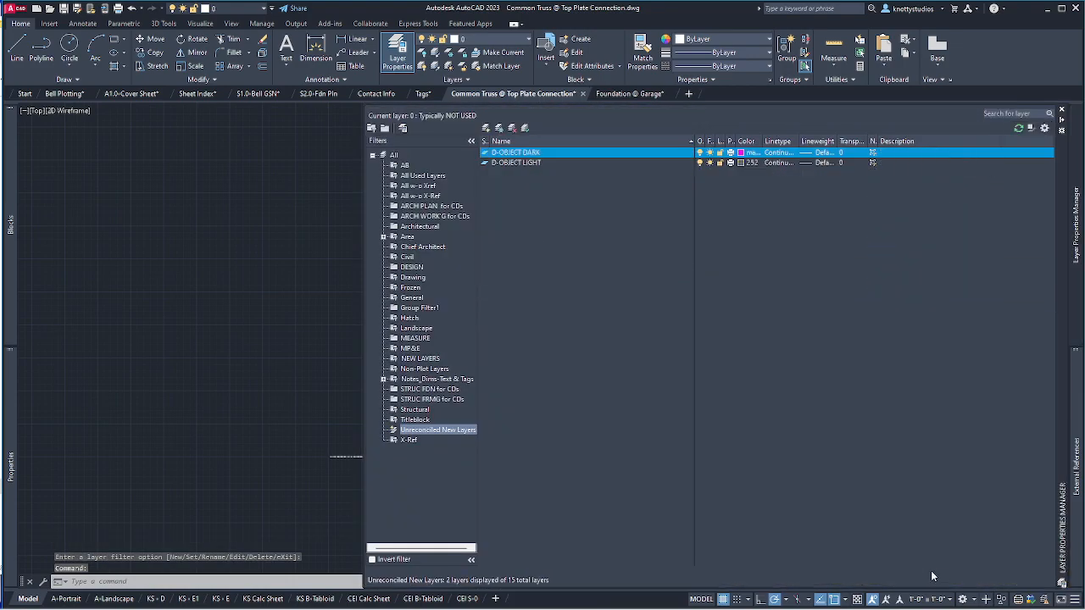
pyautogui.keyDown('shift'); pyautogui.click(530, 167); pyautogui.keyUp('shift')
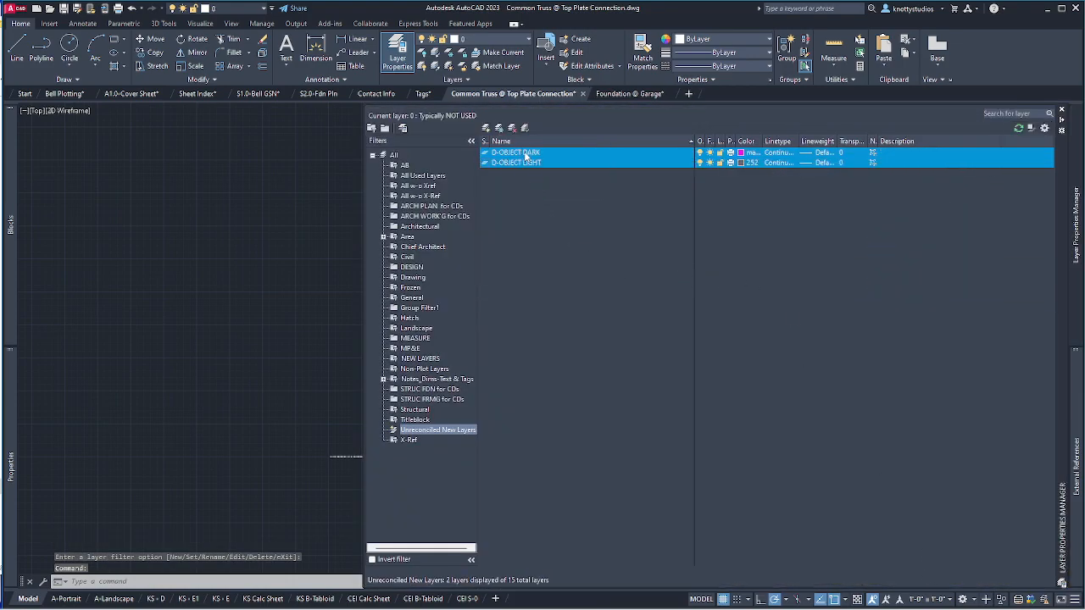
pyautogui.rightClick(528, 161)
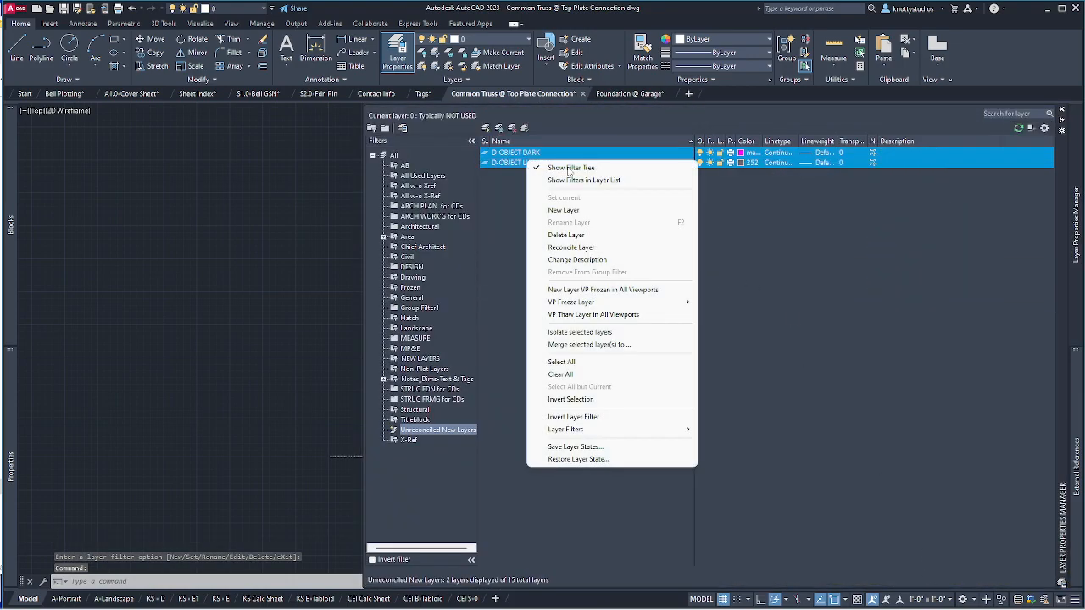
pyautogui.click(601, 248)
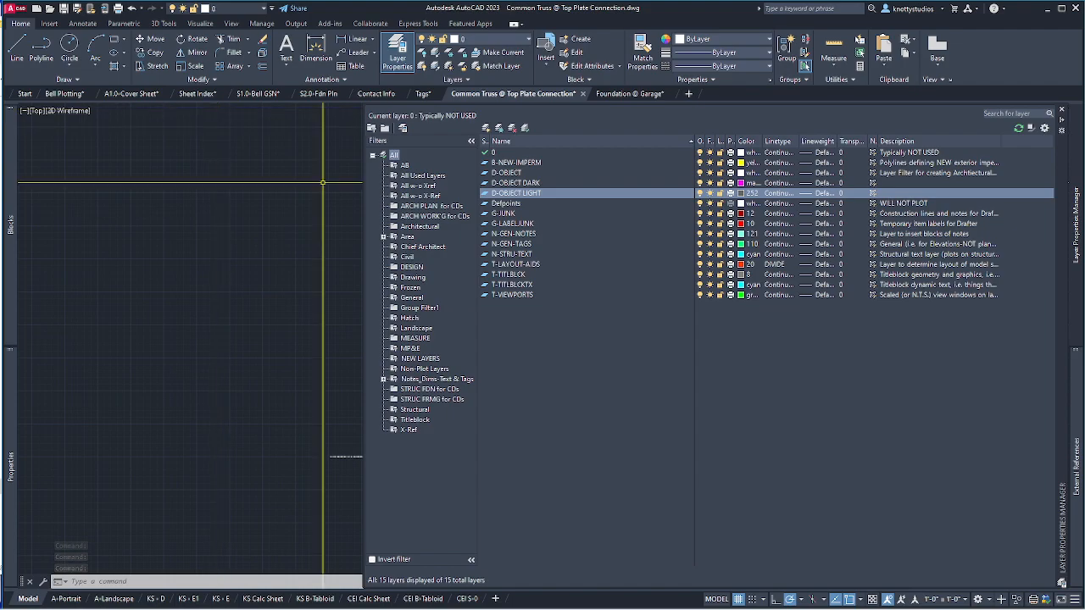
# Dismiss the Layer palette and switch to the Bell Plotting drawing tab.
pyautogui.click(298, 183)
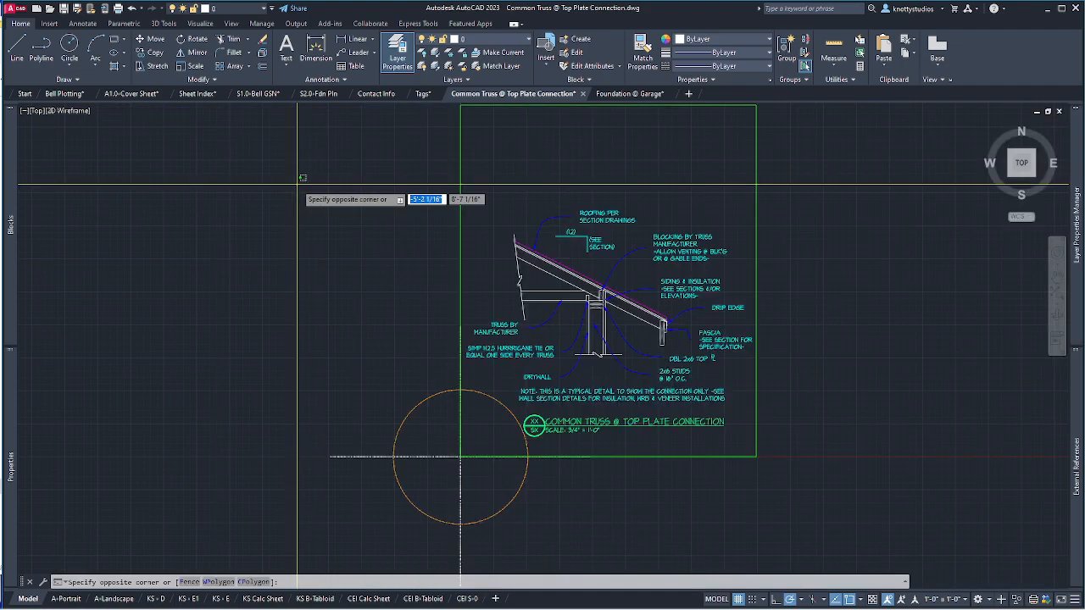
pyautogui.click(327, 135)
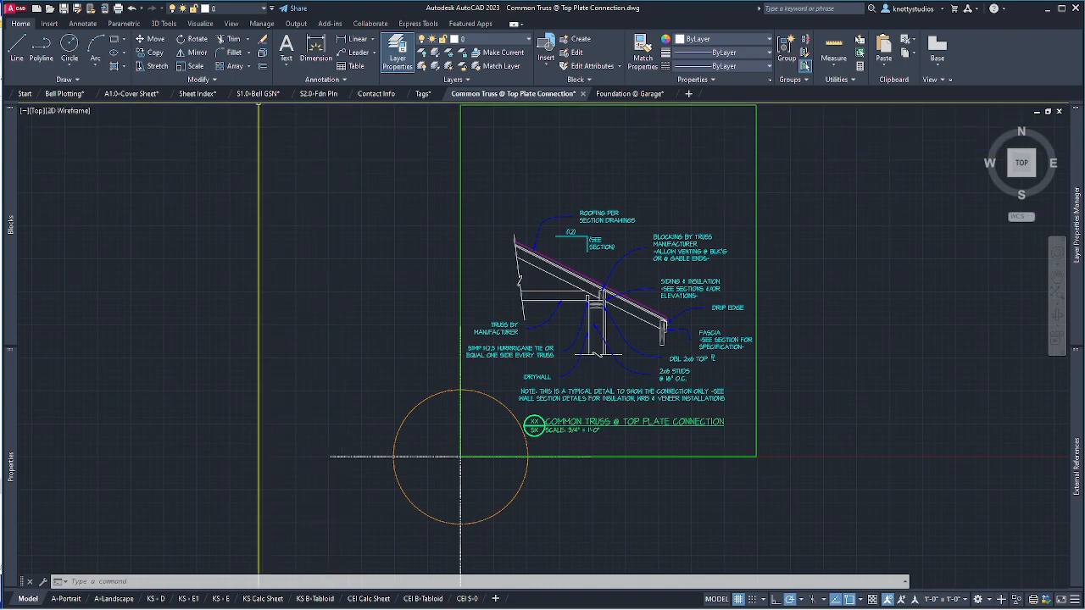
pyautogui.moveTo(314, 98)
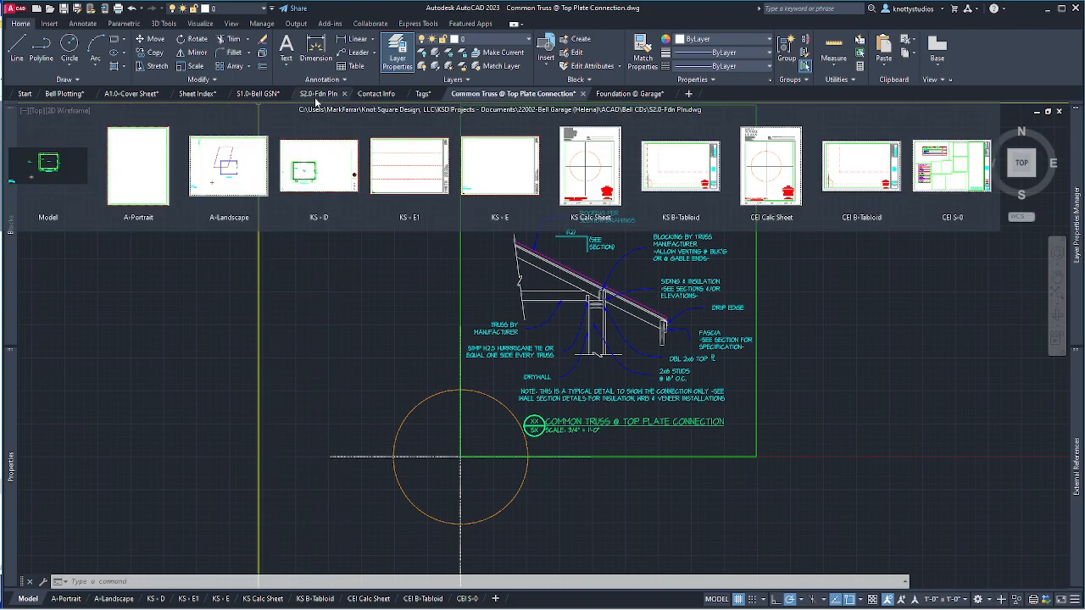
pyautogui.click(64, 93)
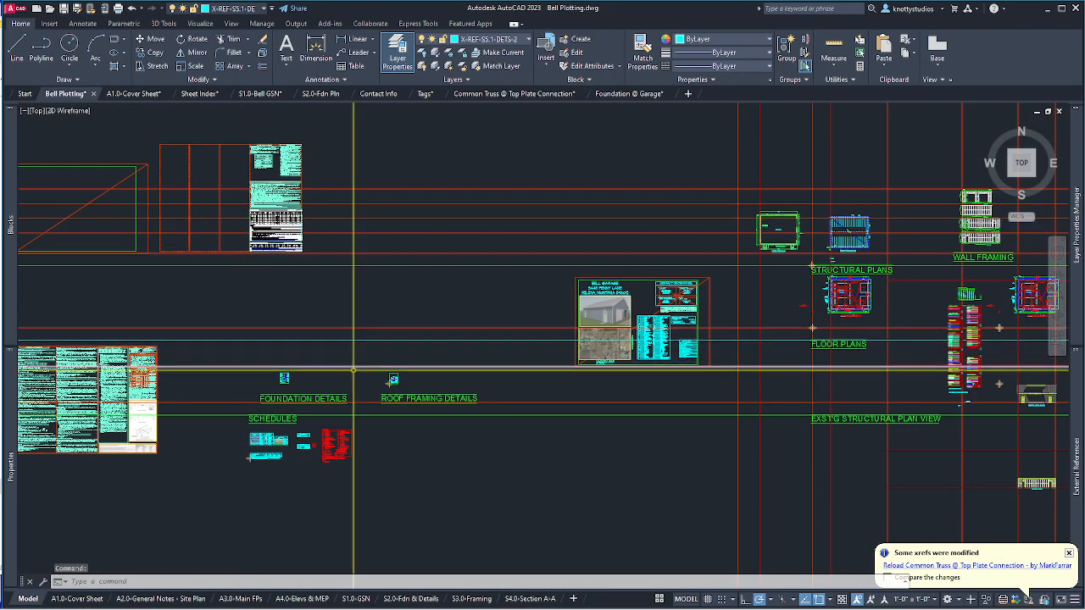
# Reload the Common Truss xref, save Bell Plotting, and view the full S2.0-Fdn & Details layout.
pyautogui.click(1024, 570)
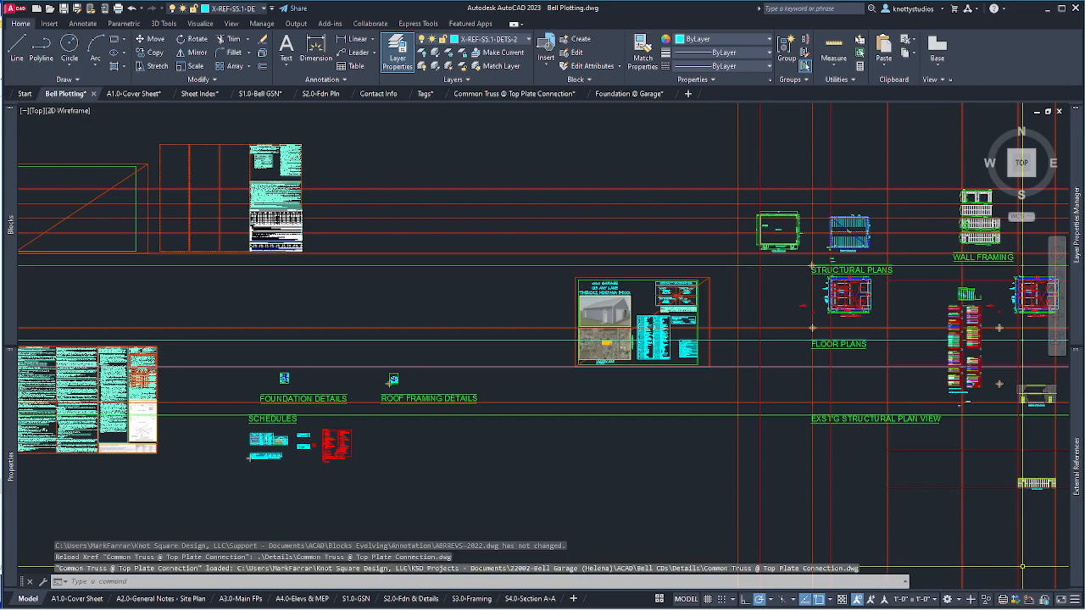
pyautogui.click(62, 10)
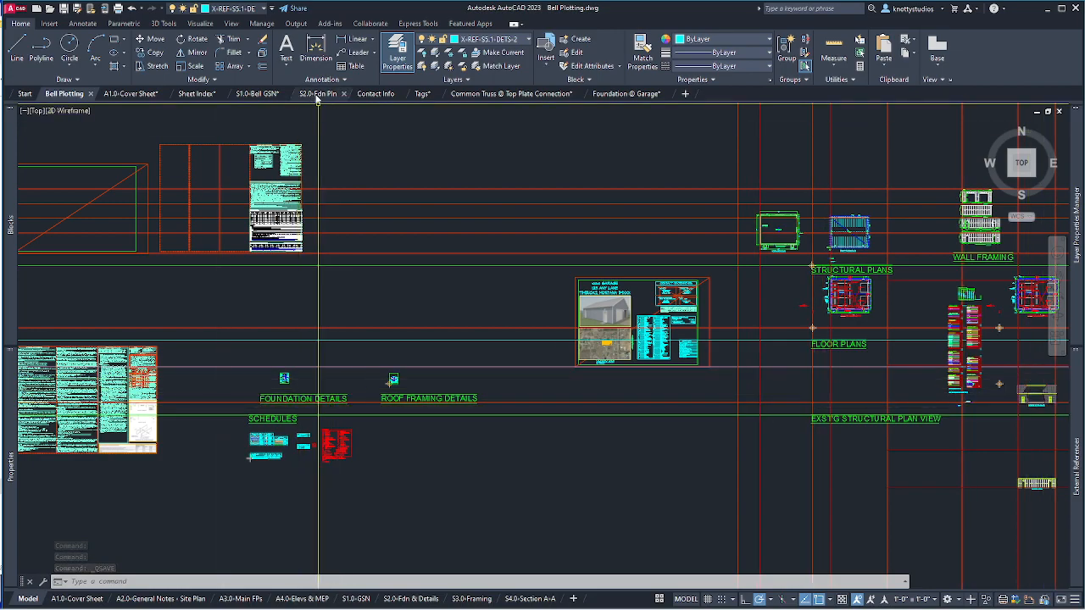
pyautogui.moveTo(316, 98)
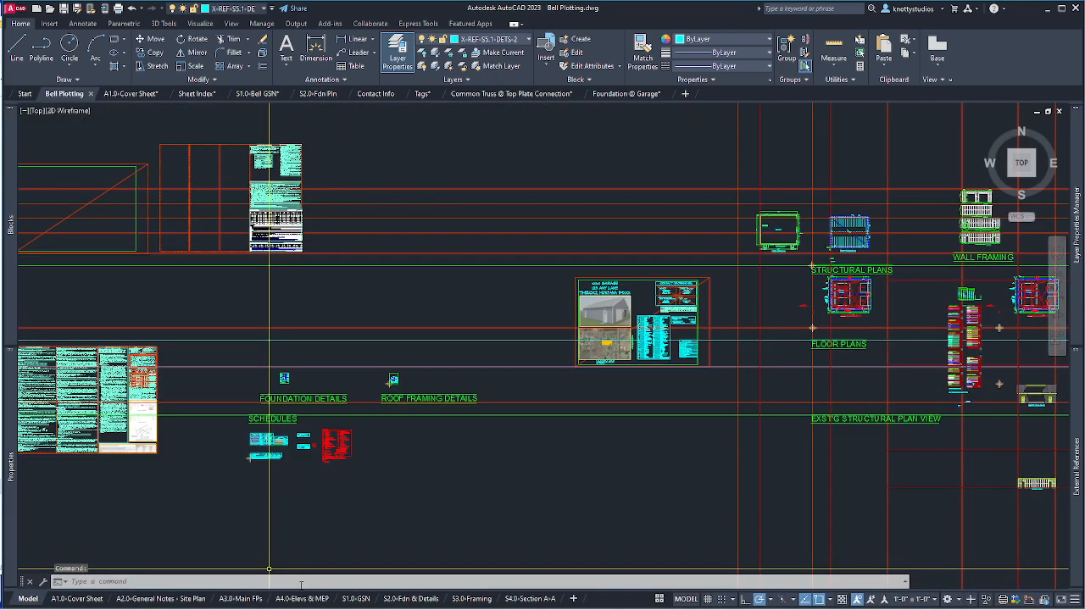
pyautogui.moveTo(309, 602)
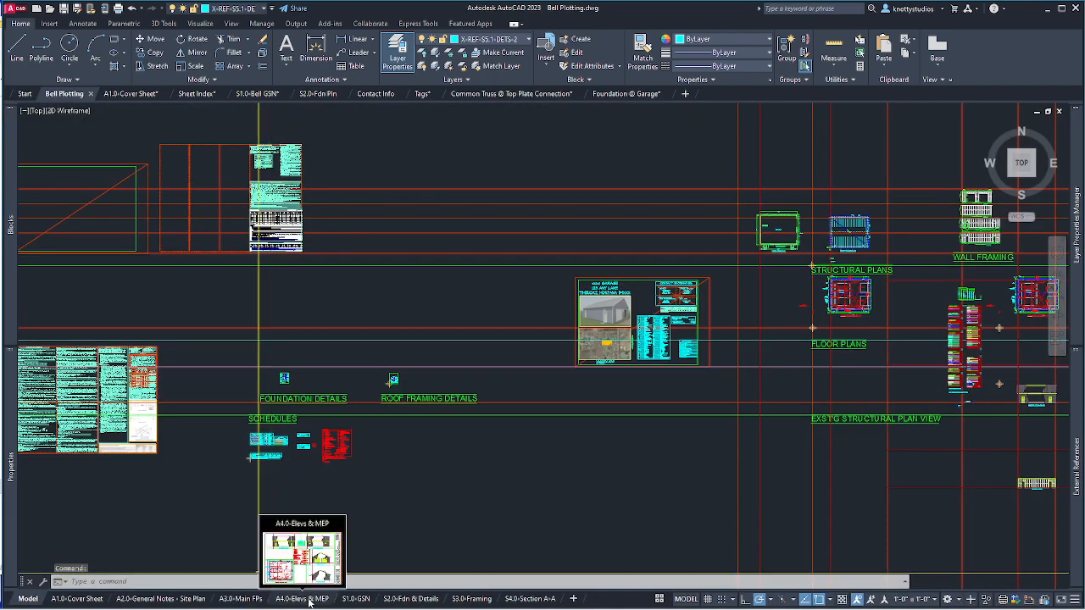
pyautogui.click(405, 600)
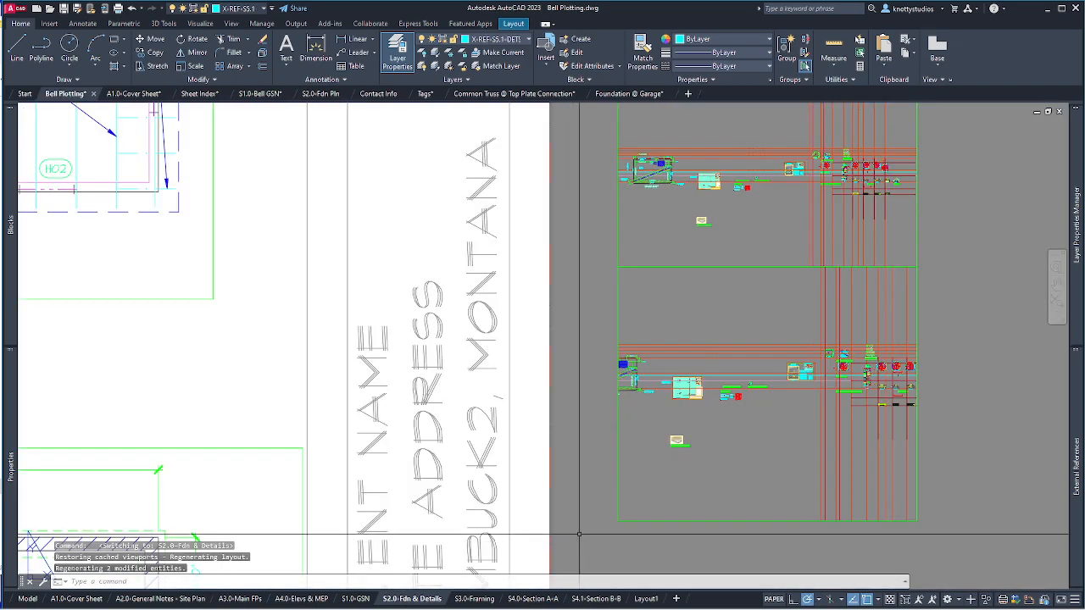
pyautogui.scroll(4, 746, 390)
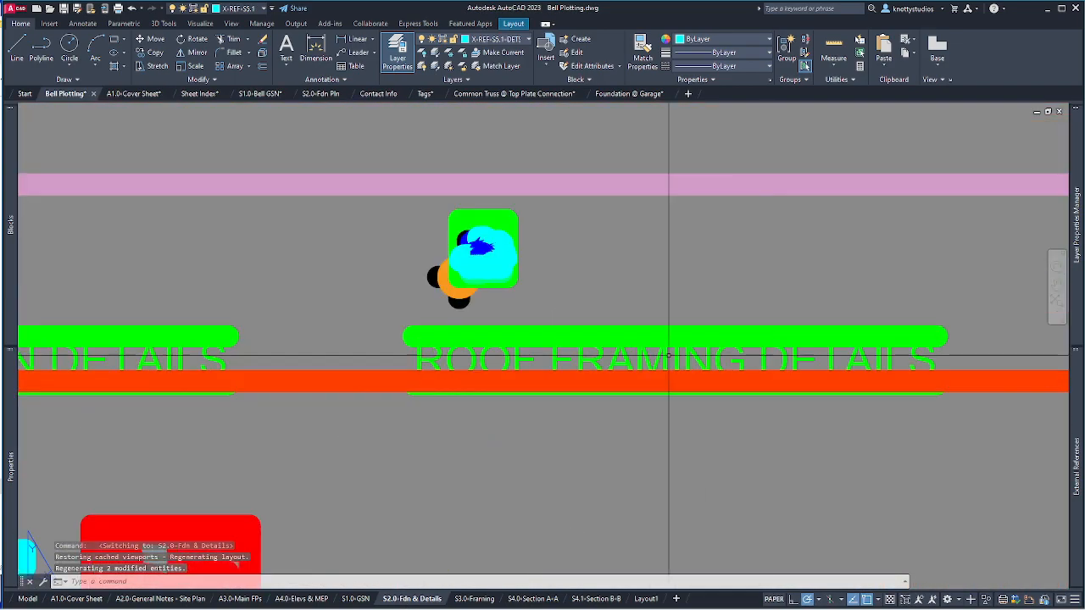
pyautogui.scroll(-4, 508, 395)
pyautogui.scroll(-8, 527, 387)
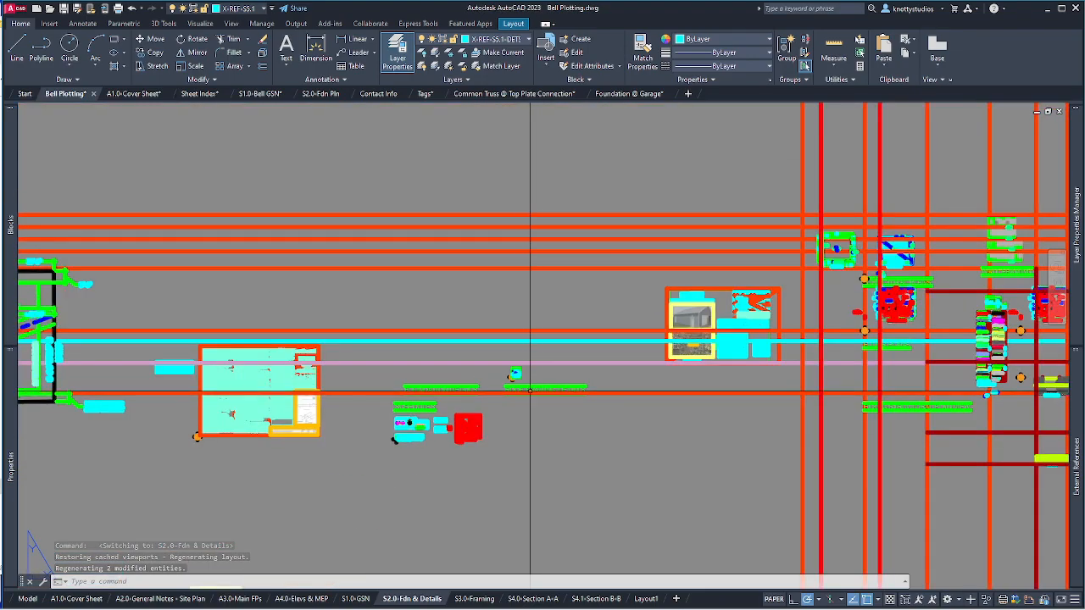
pyautogui.scroll(-2, 553, 386)
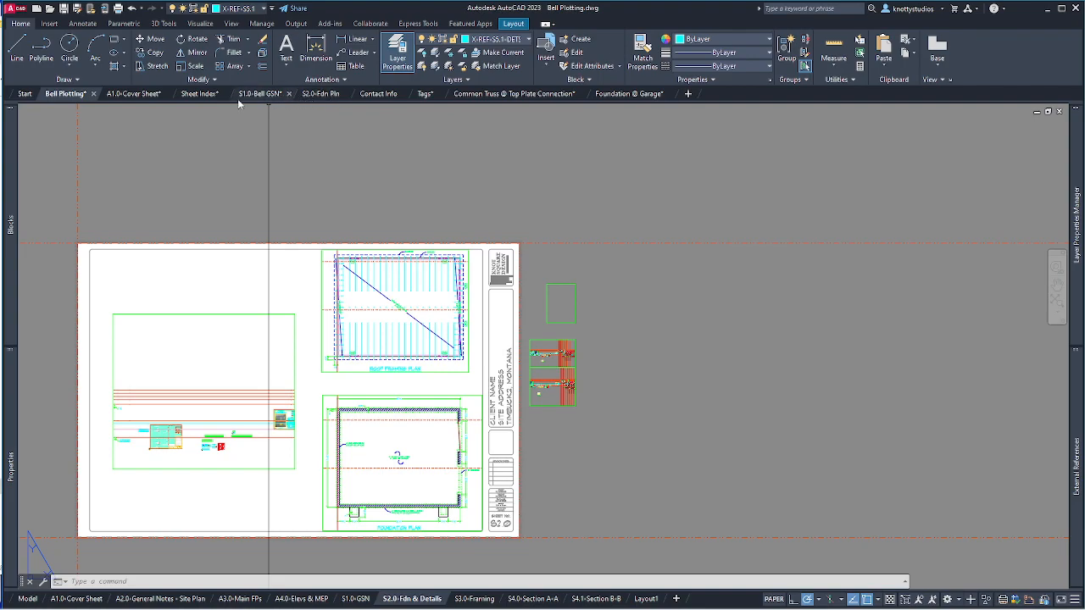
pyautogui.click(498, 98)
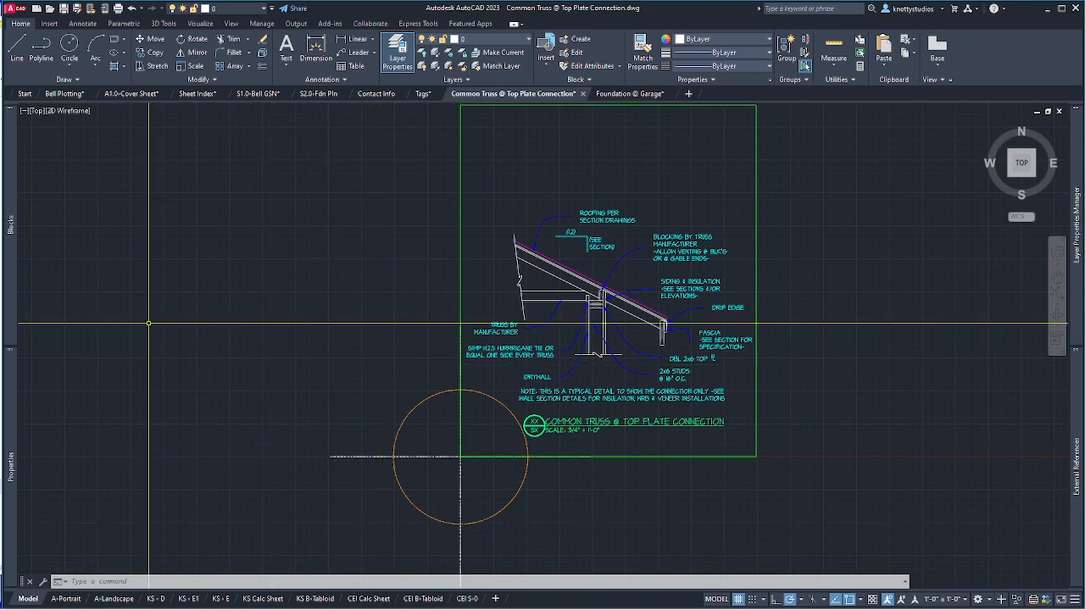
pyautogui.click(53, 94)
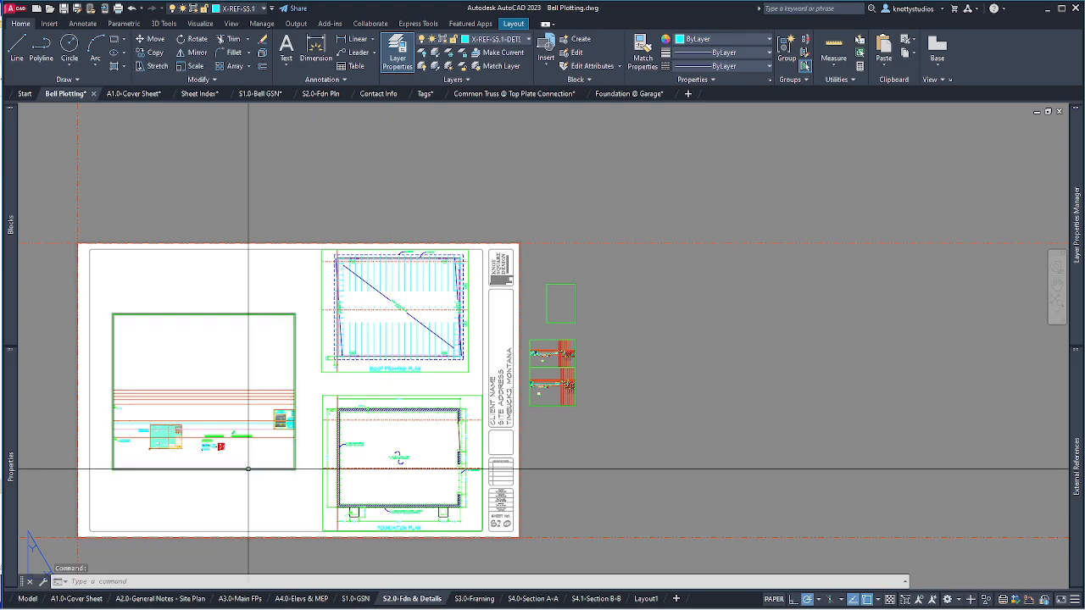
# Activate the empty left viewport and set its scale to 3/4" = 1'-0".
pyautogui.click(224, 436)
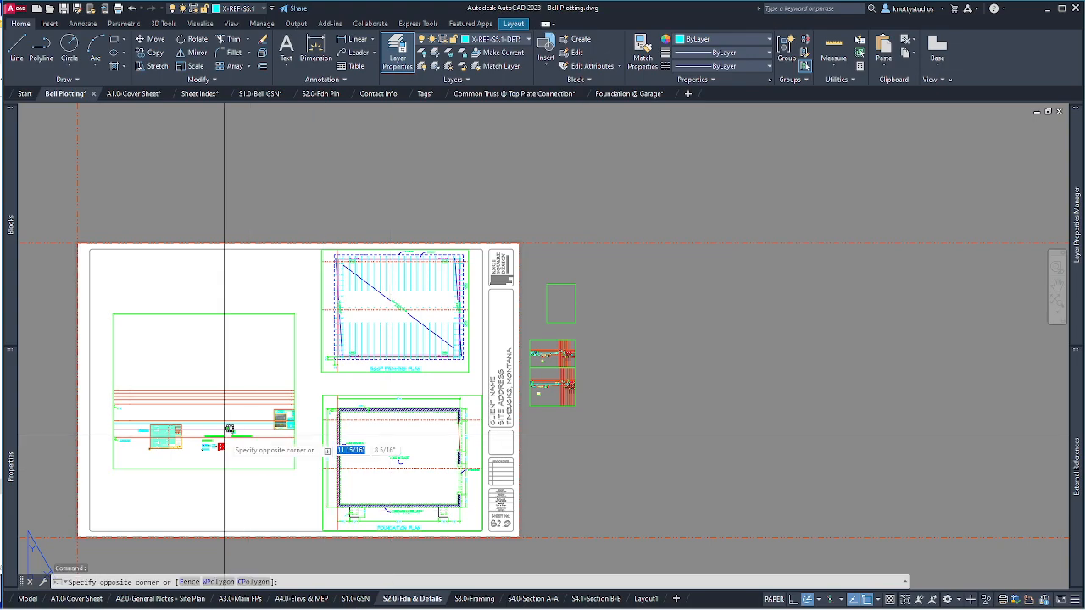
pyautogui.doubleClick(224, 436)
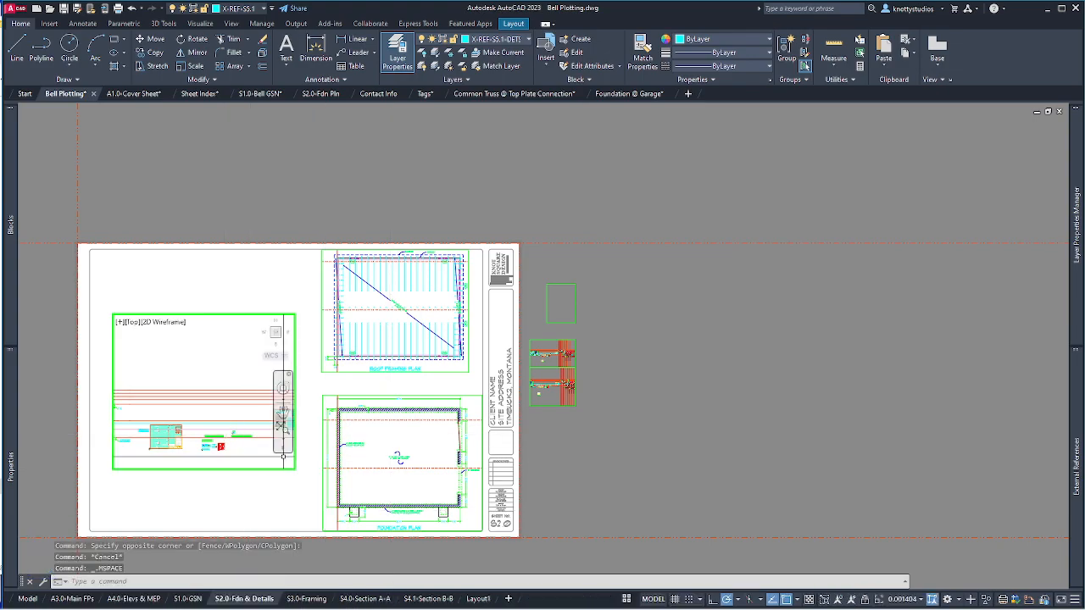
pyautogui.scroll(5, 261, 459)
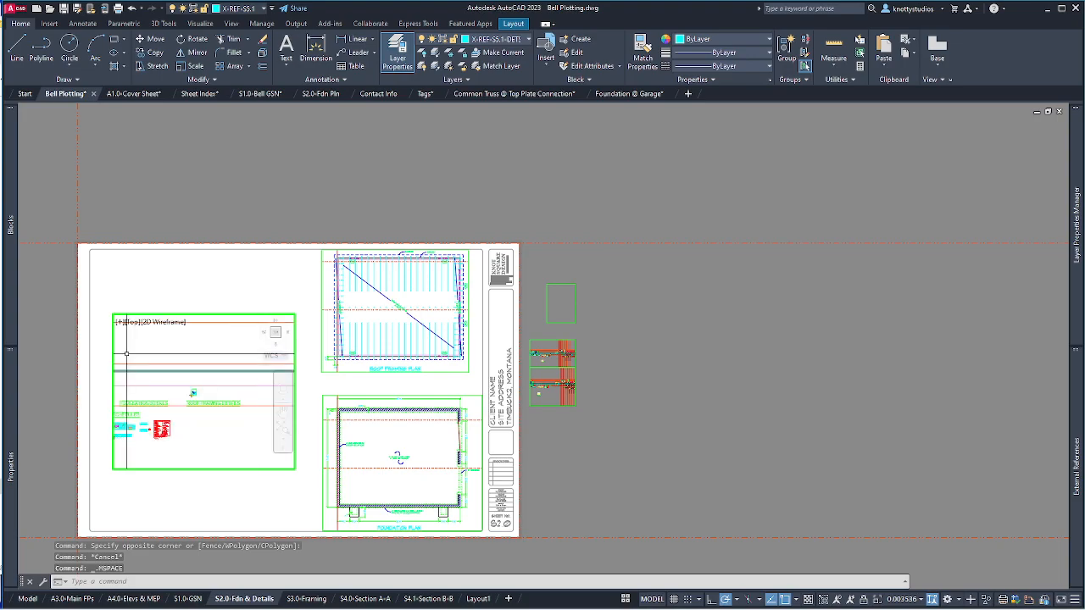
pyautogui.click(901, 600)
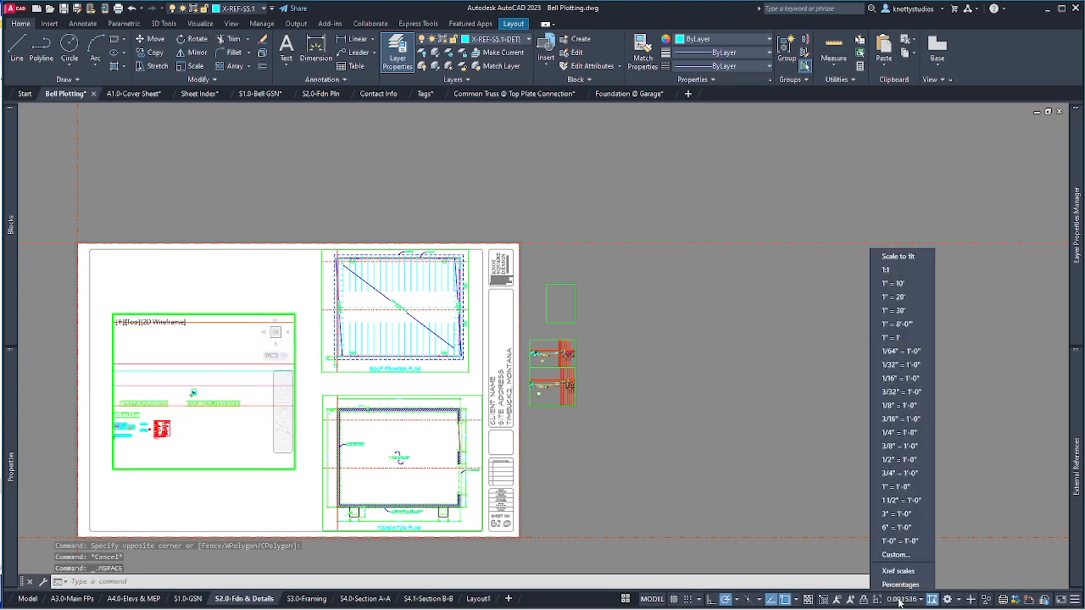
pyautogui.click(900, 472)
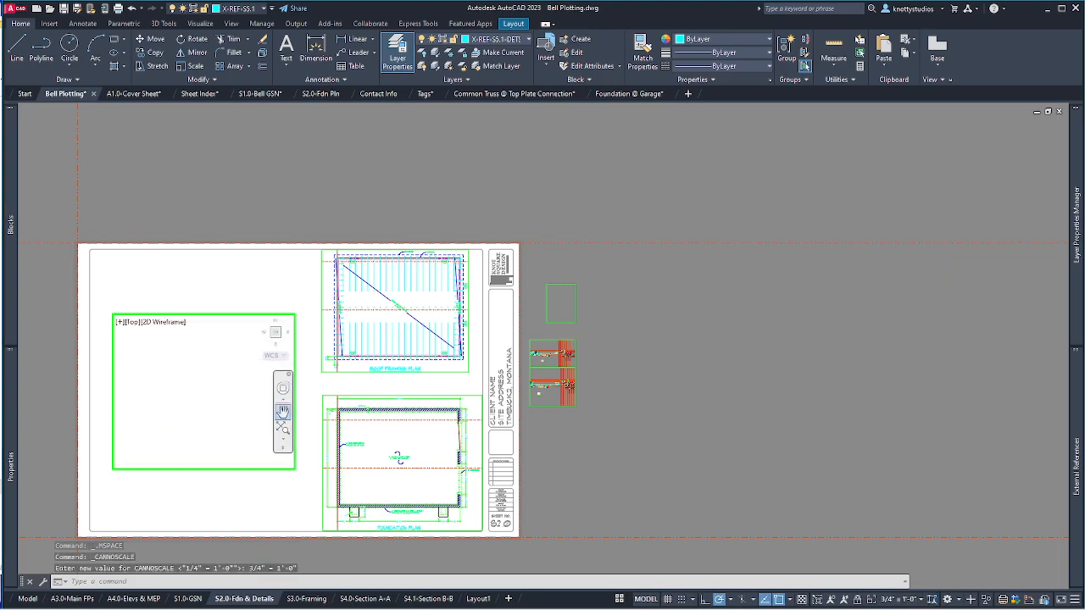
# Pan the truss connection detail into the viewport, then return to paper space.
pyautogui.click(283, 412)
pyautogui.moveTo(429, 368); pyautogui.dragTo(271, 388)
pyautogui.moveTo(249, 512); pyautogui.dragTo(273, 576)
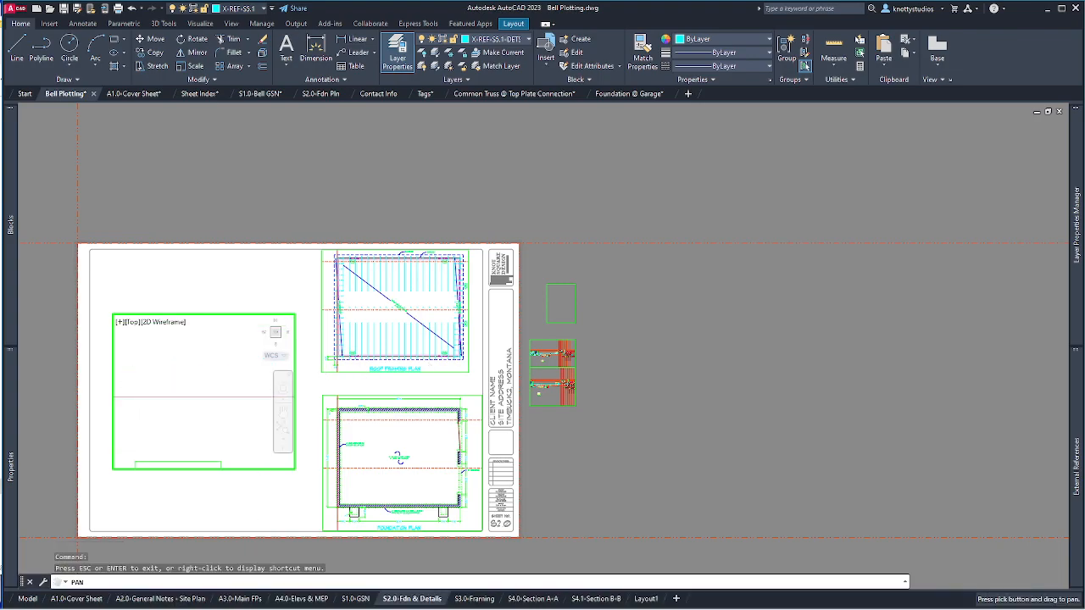
pyautogui.moveTo(241, 456); pyautogui.dragTo(230, 351)
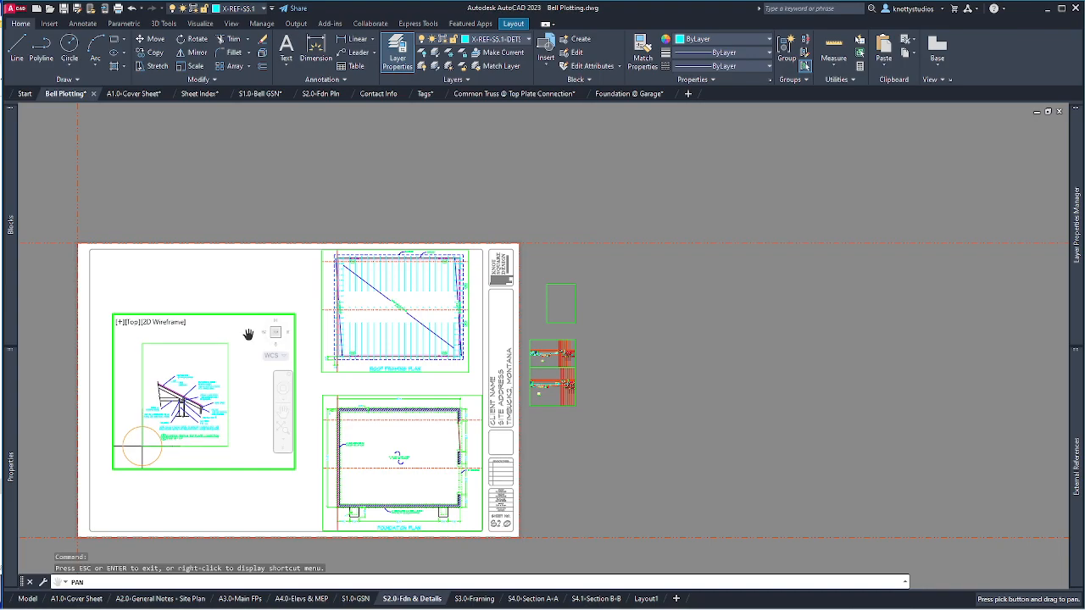
pyautogui.press('Escape')
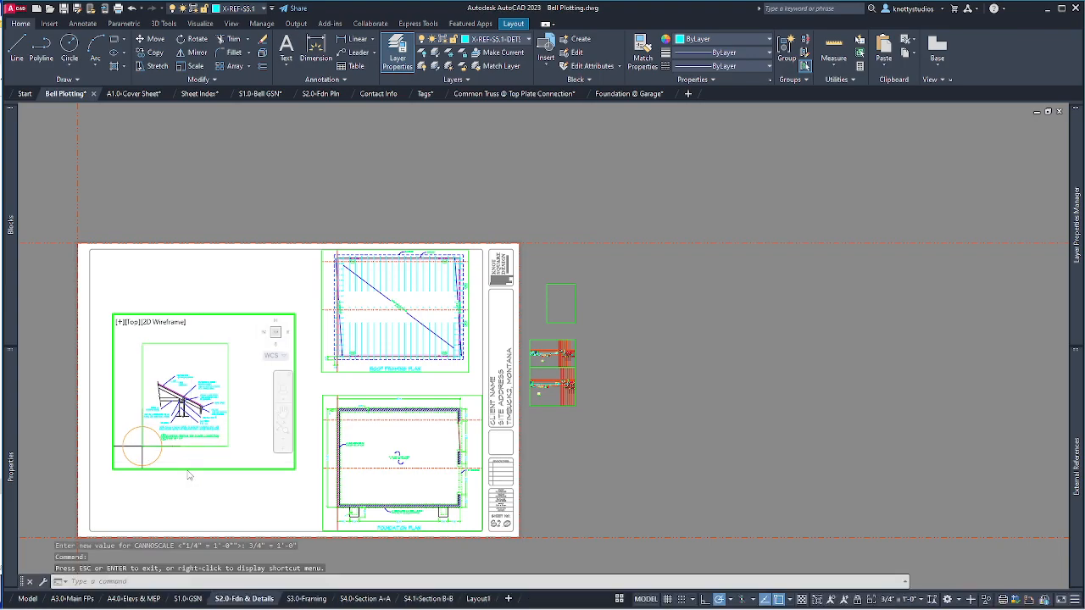
pyautogui.doubleClick(115, 472)
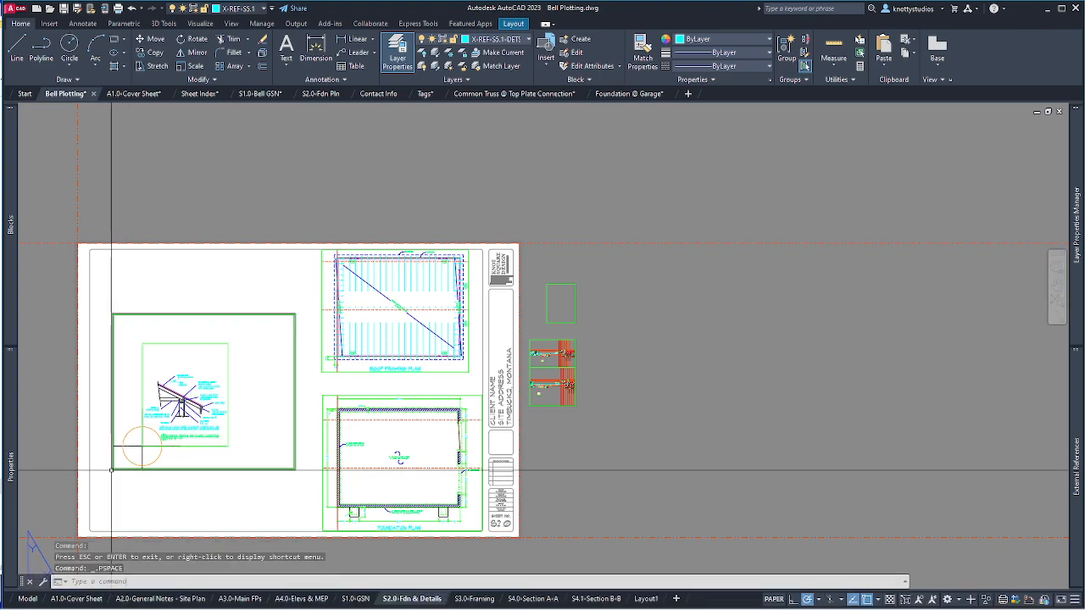
# Shrink the truss detail viewport by stretching its corner grips closer to the detail.
pyautogui.click(113, 470)
pyautogui.click(113, 470)
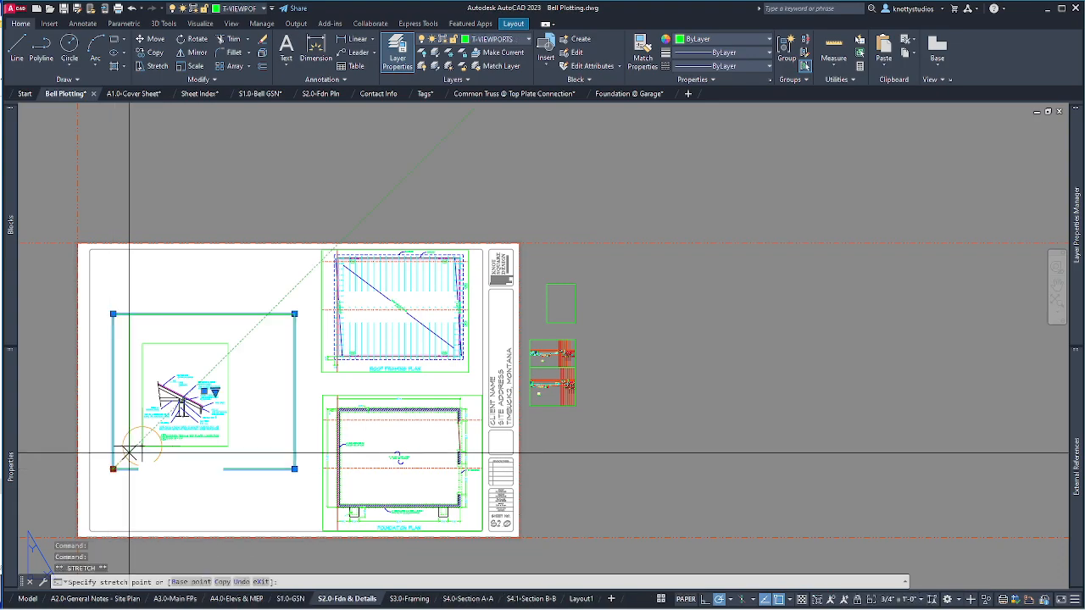
pyautogui.click(141, 446)
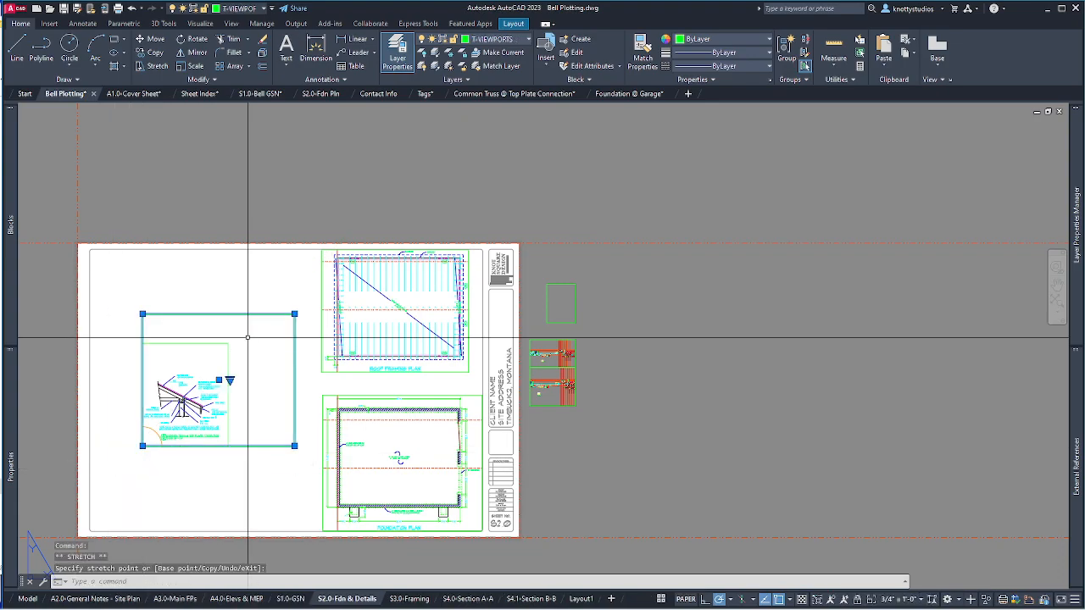
pyautogui.click(294, 314)
pyautogui.click(228, 345)
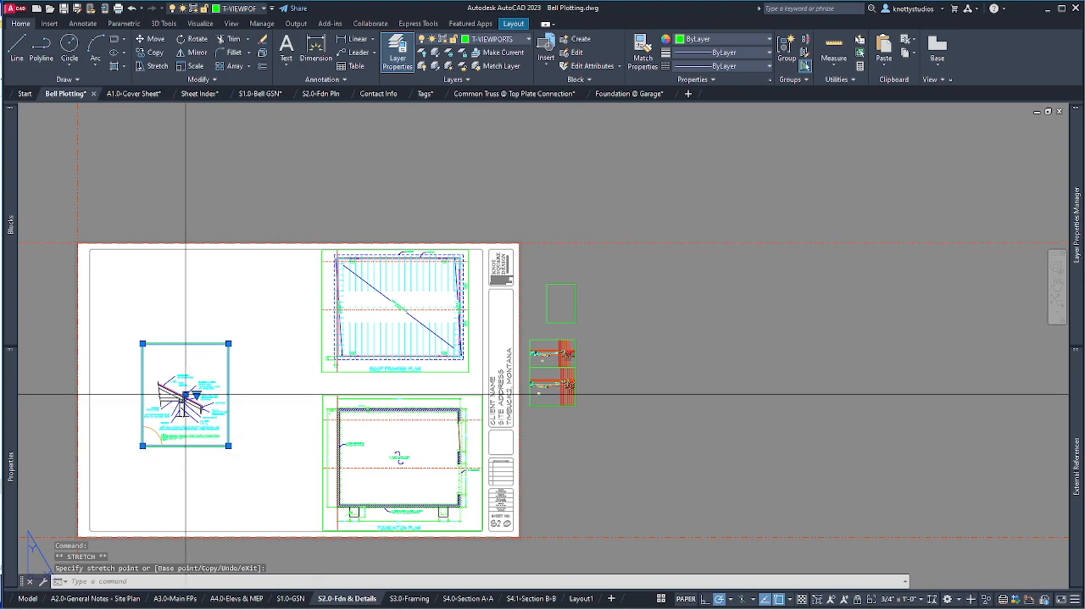
# Move the truss detail viewport up beside the roof framing plan and deselect it.
pyautogui.click(228, 344)
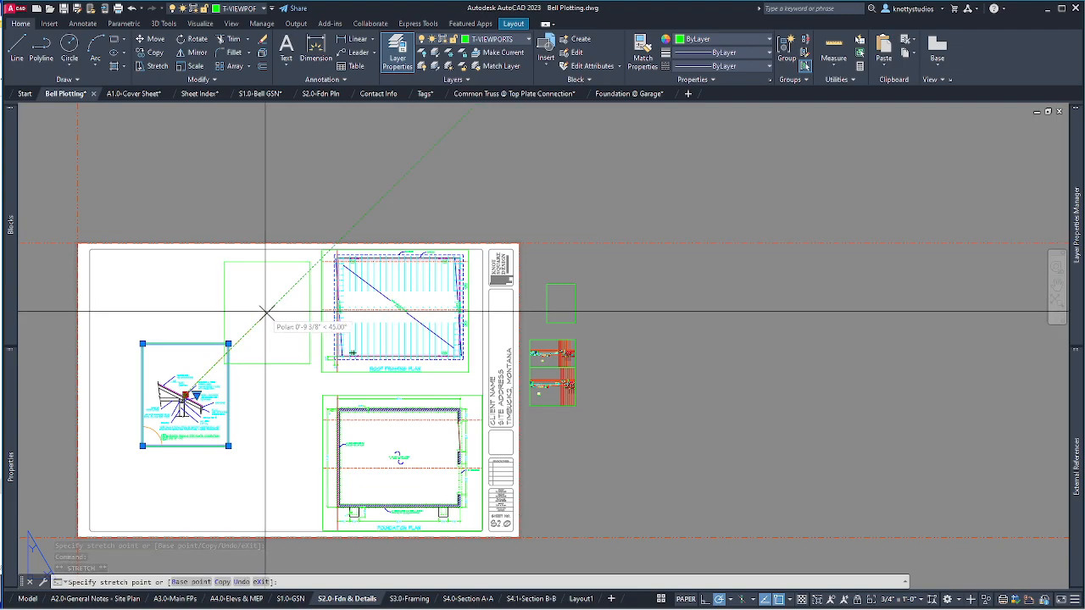
pyautogui.click(309, 262)
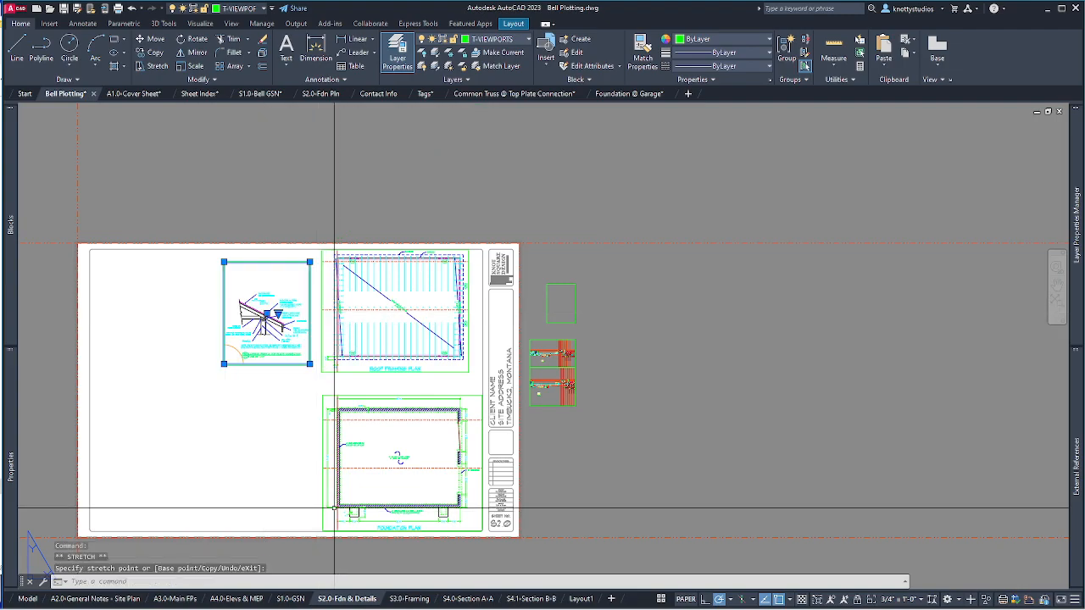
pyautogui.click(235, 434)
pyautogui.press('Escape')
pyautogui.press('Escape')
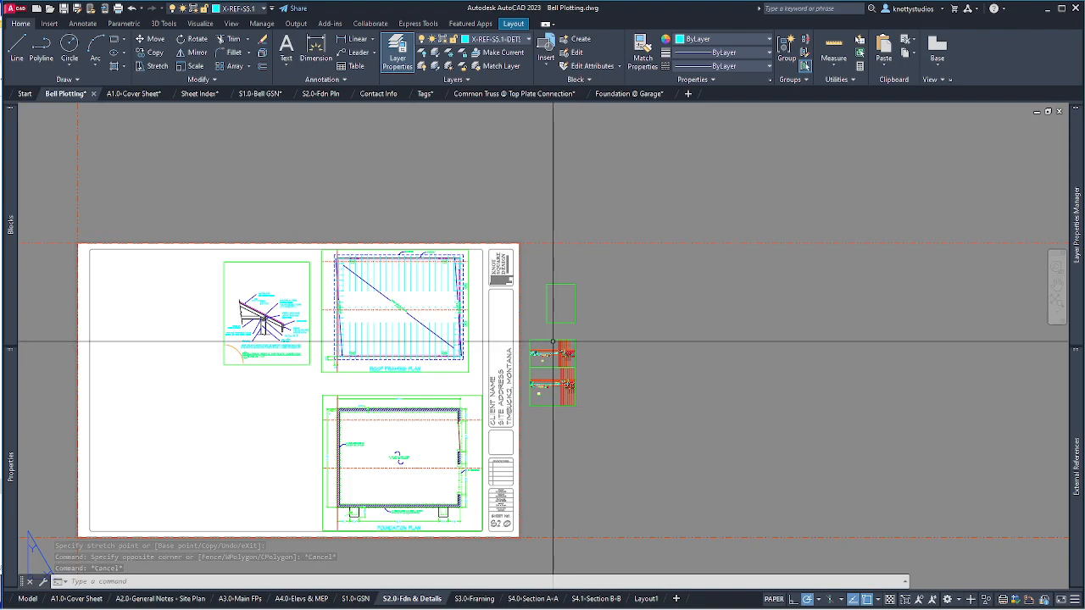
# Move a small off-sheet viewport to the sheet's lower left and stretch its corners larger.
pyautogui.click(567, 363)
pyautogui.click(553, 353)
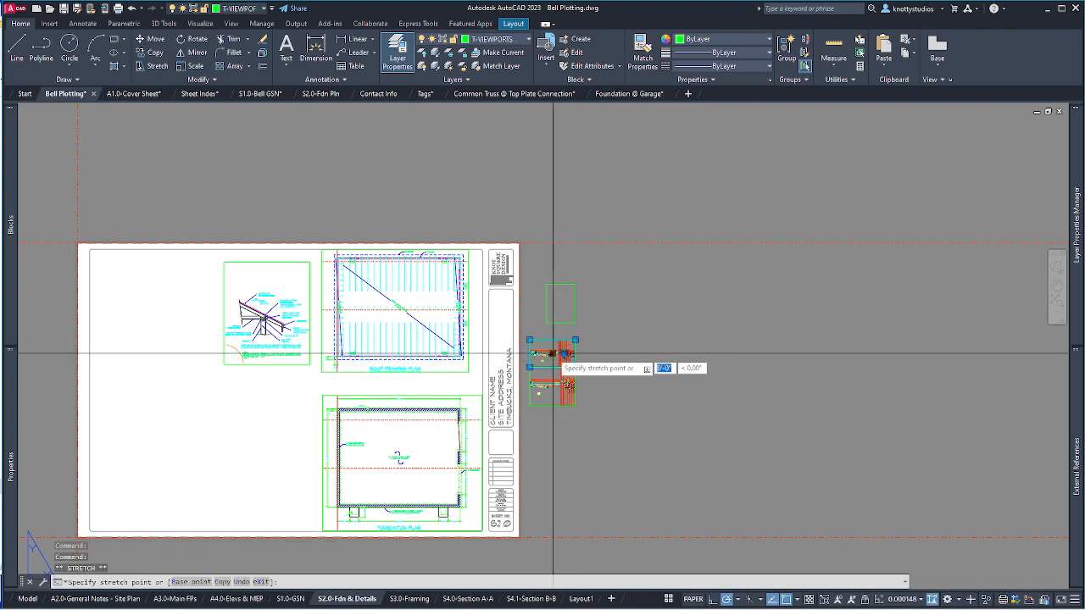
pyautogui.click(225, 433)
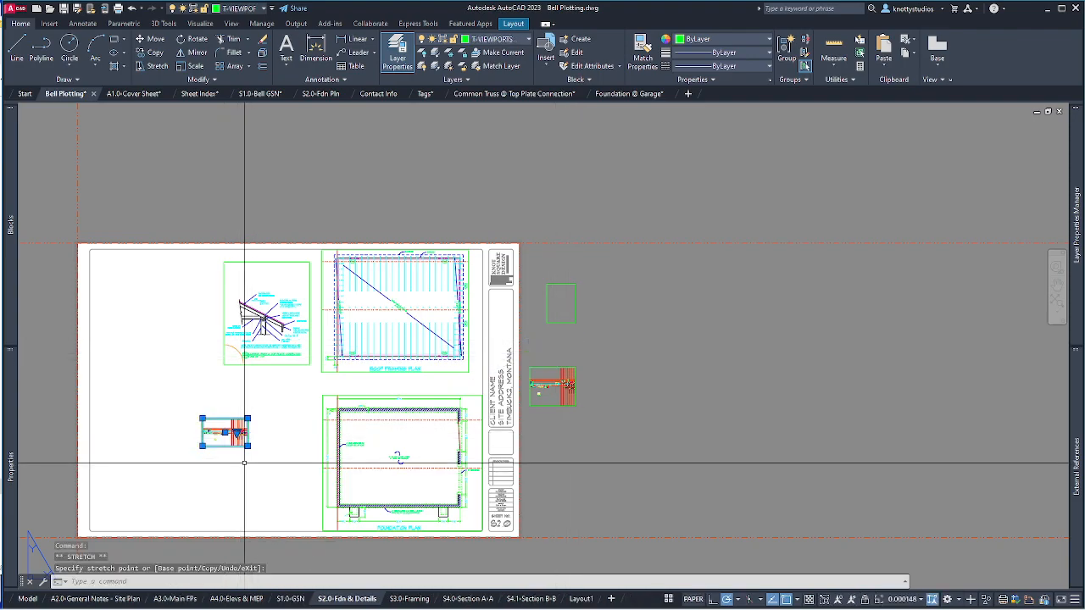
pyautogui.click(248, 445)
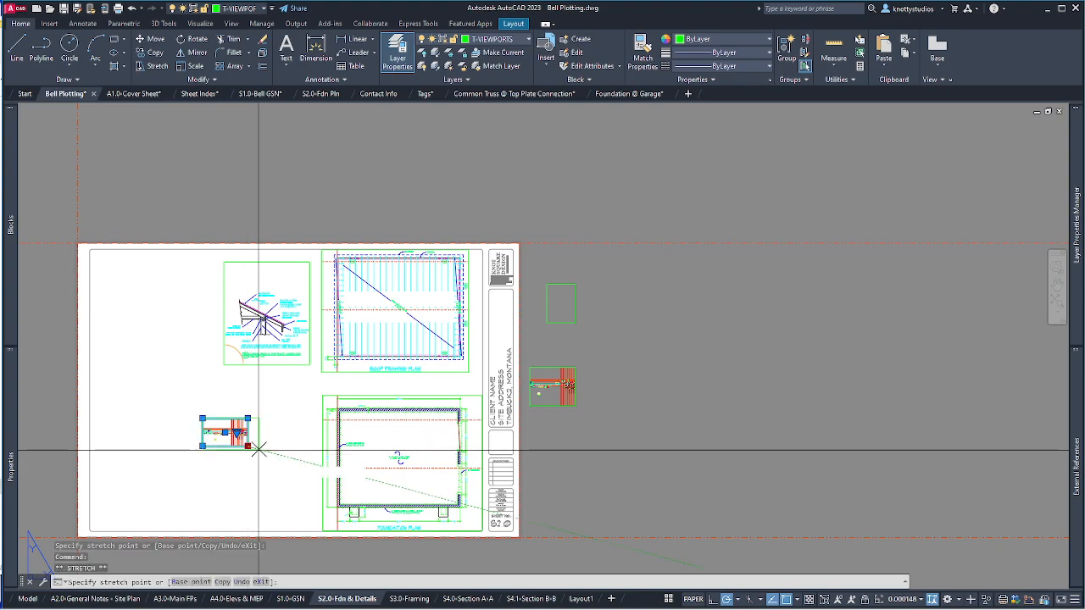
pyautogui.click(302, 513)
pyautogui.click(203, 418)
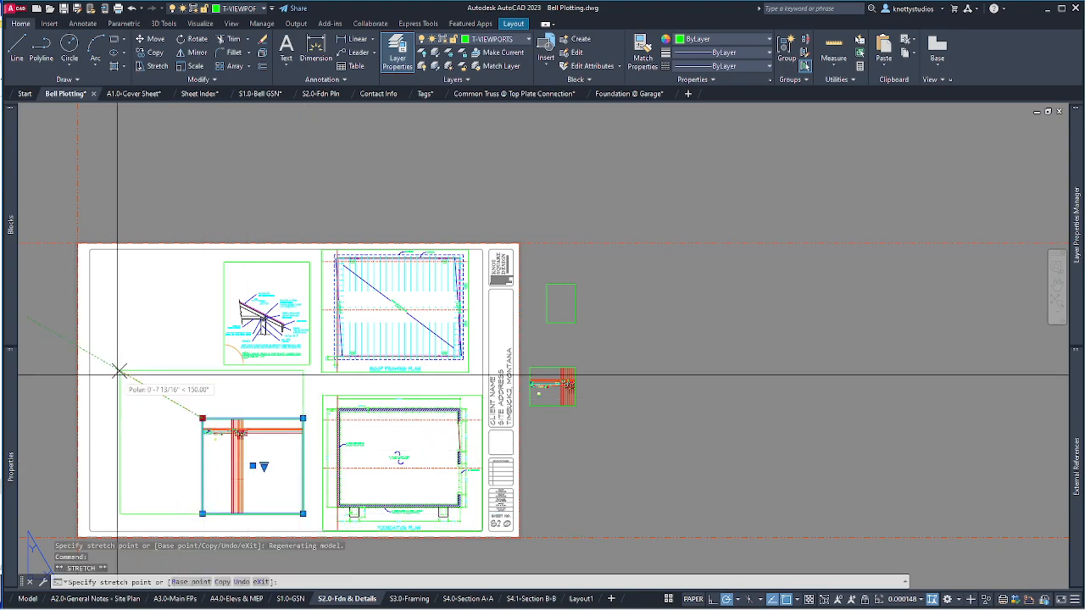
pyautogui.click(120, 370)
pyautogui.scroll(10, 229, 455)
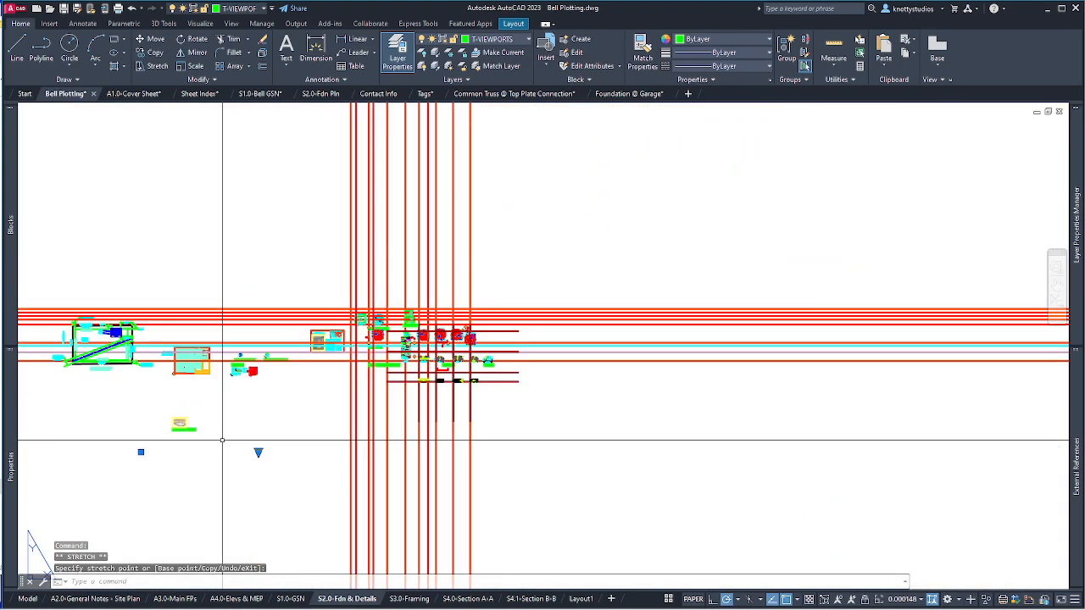
pyautogui.scroll(2, 253, 348)
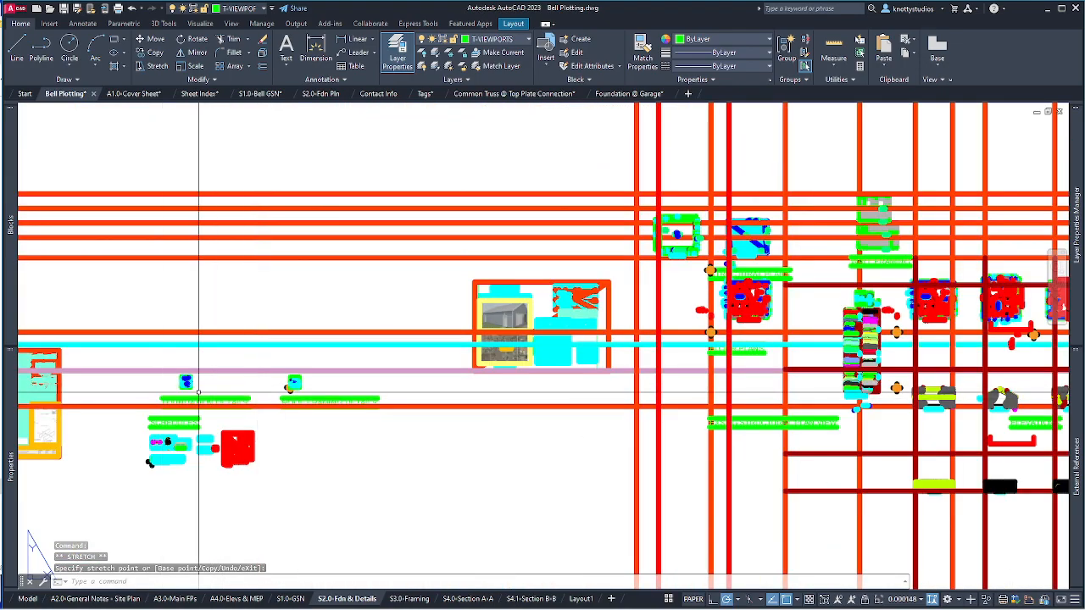
pyautogui.scroll(-10, 199, 347)
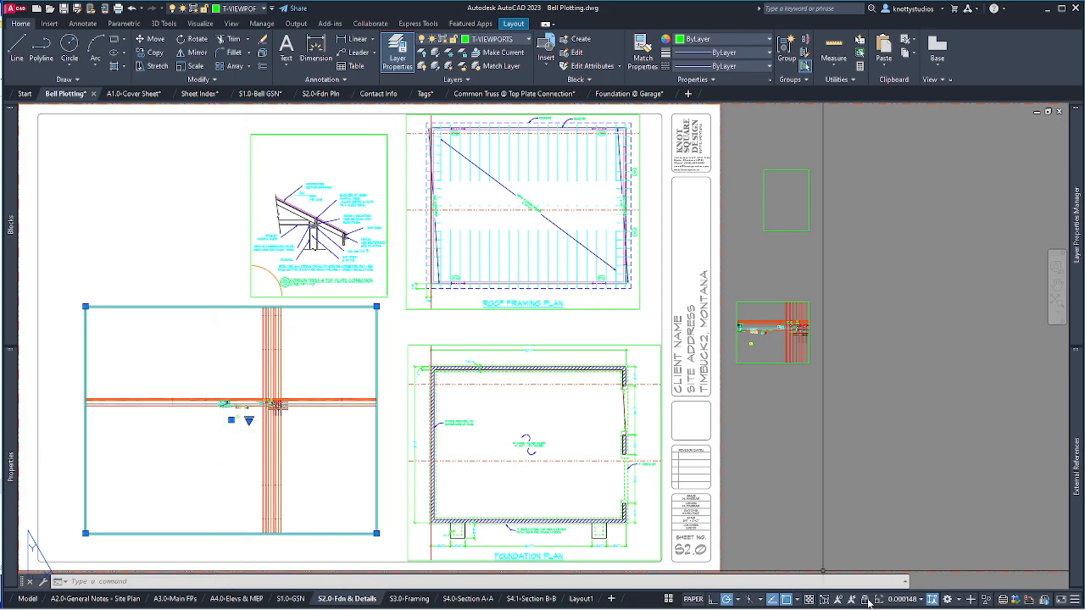
# Set that viewport to 3/4" = 1'-0", then undo the last viewport change.
pyautogui.click(902, 601)
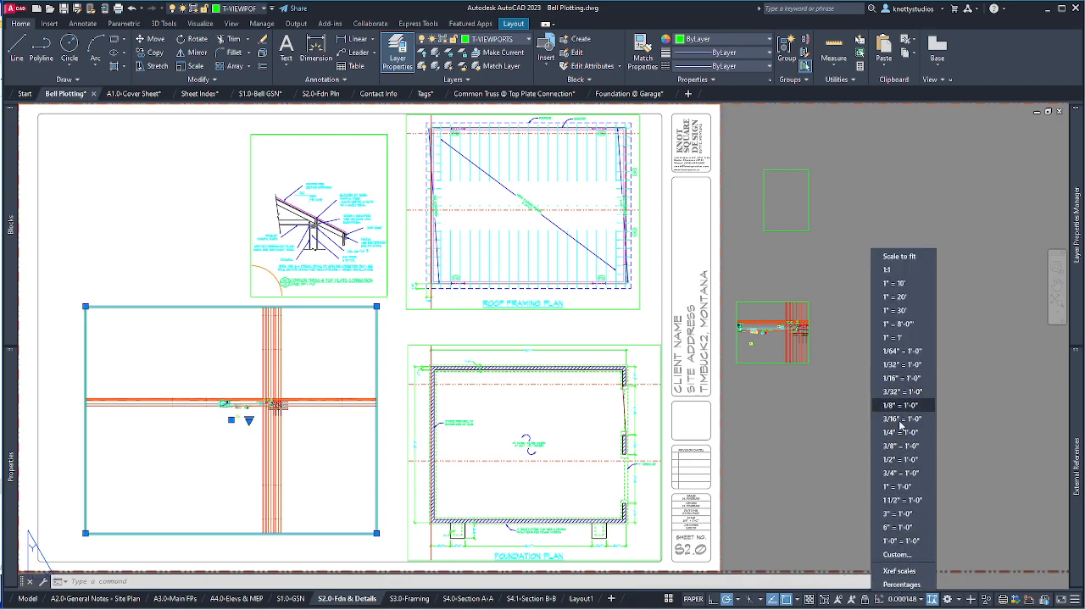
pyautogui.click(903, 472)
pyautogui.press('Escape')
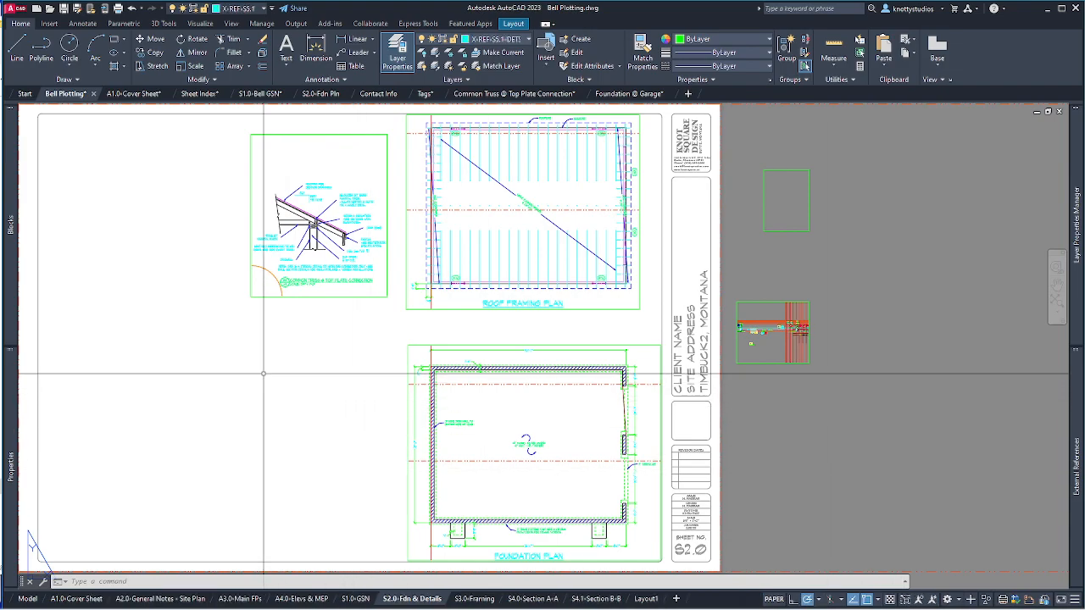
pyautogui.press('Return')
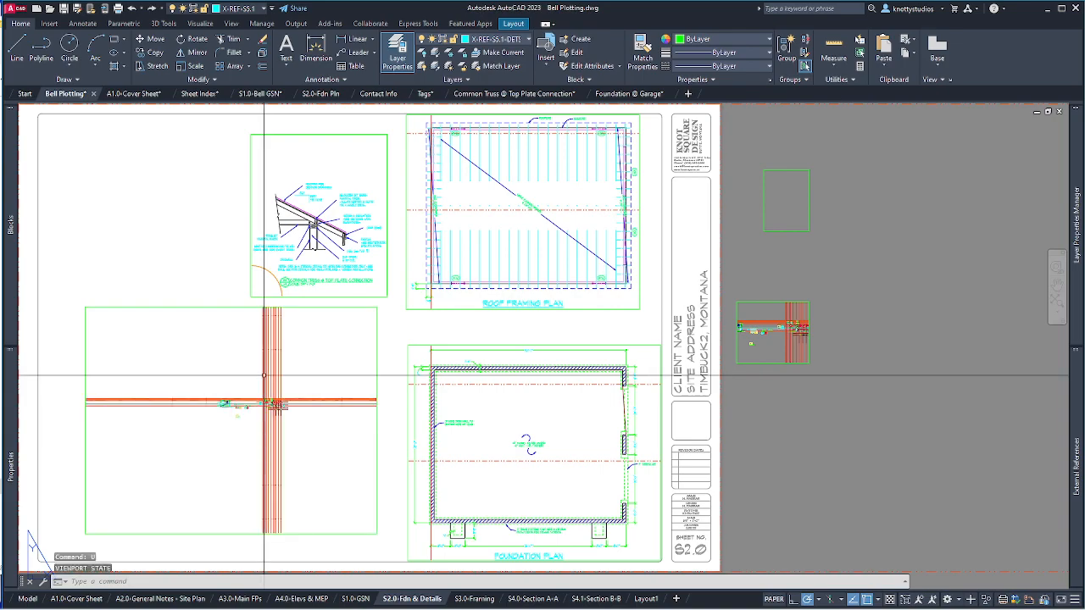
# Inside the lower viewport, set 3/4" = 1'-0" scale and pan toward the footing detail.
pyautogui.doubleClick(229, 354)
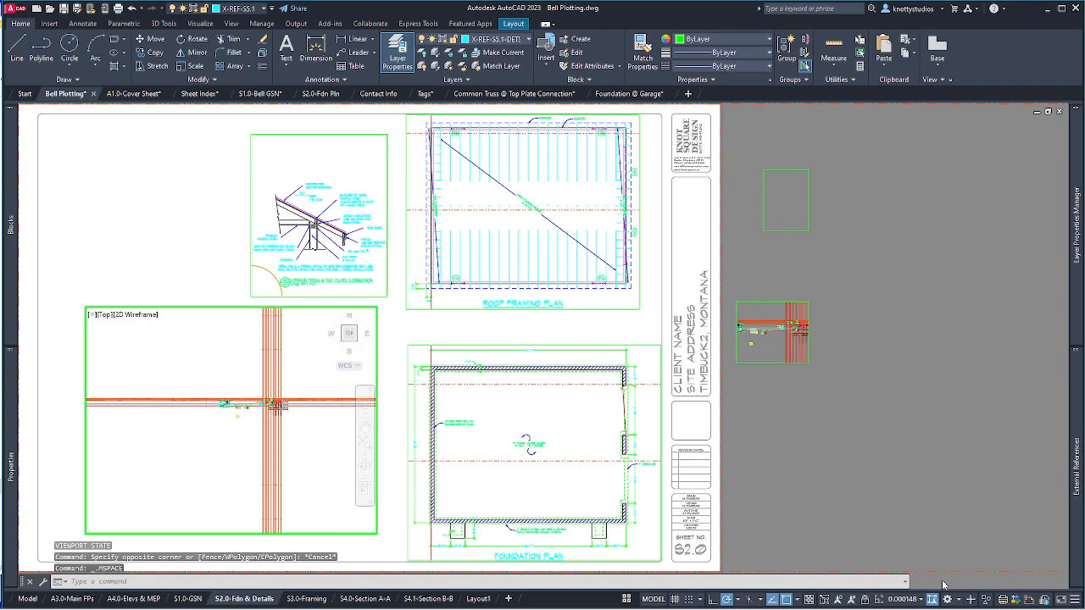
pyautogui.click(913, 600)
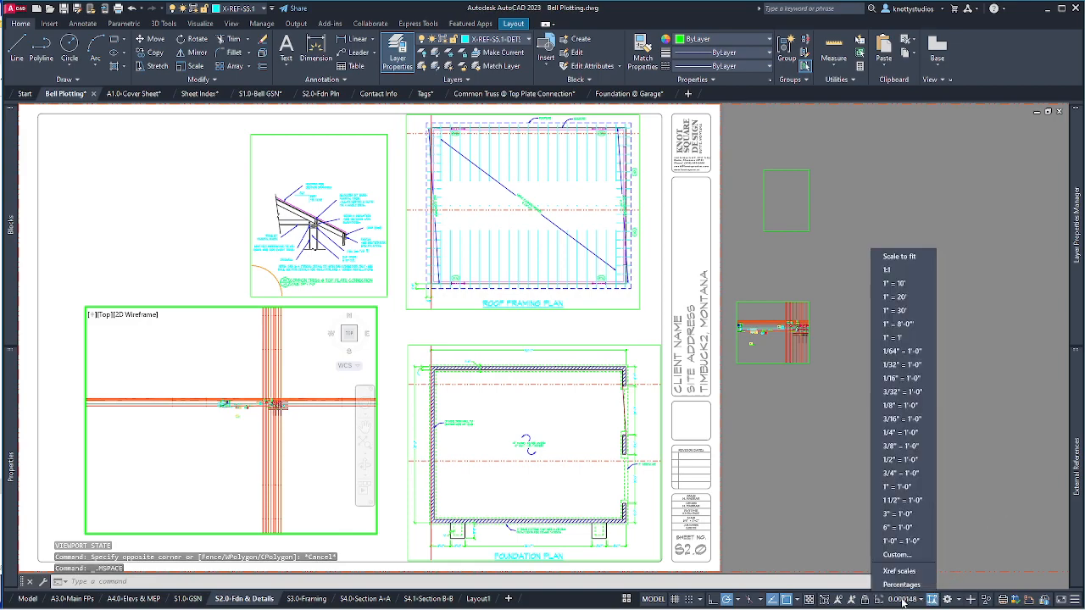
pyautogui.click(900, 472)
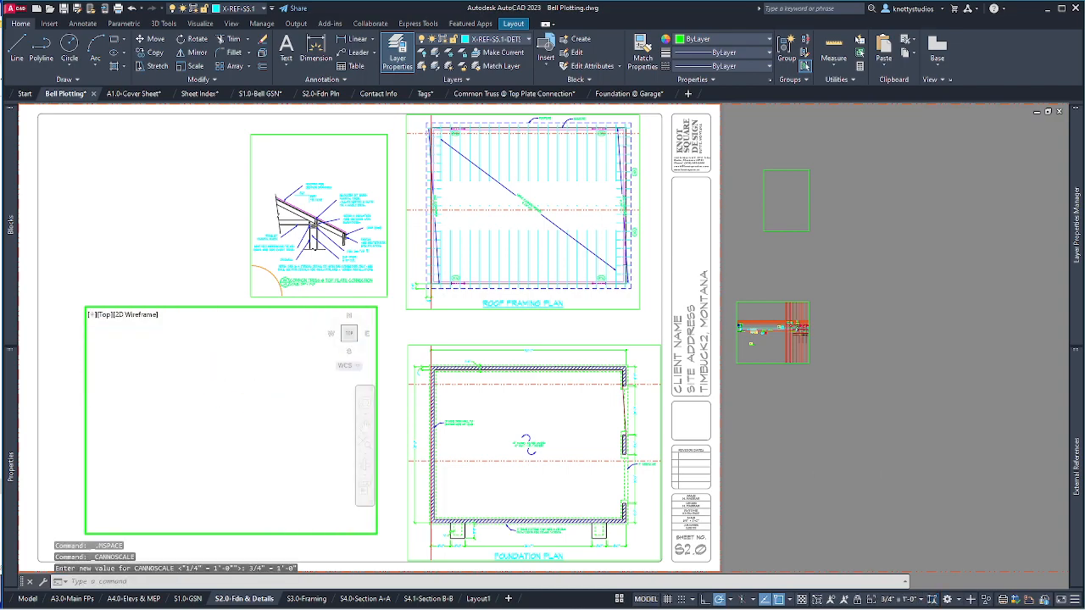
pyautogui.click(366, 427)
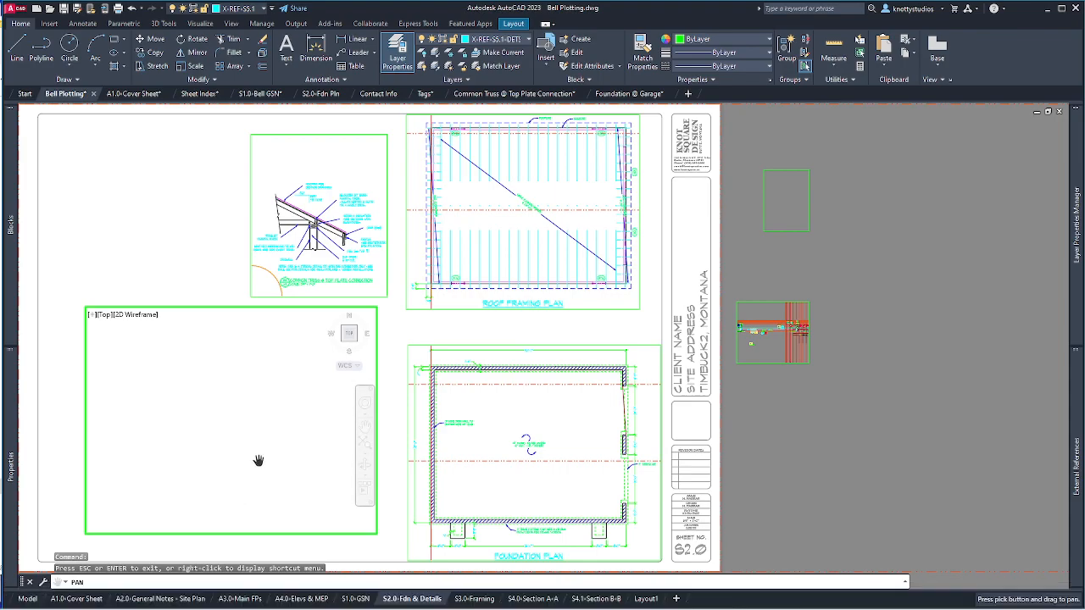
pyautogui.moveTo(294, 394); pyautogui.dragTo(214, 425)
pyautogui.press('Escape')
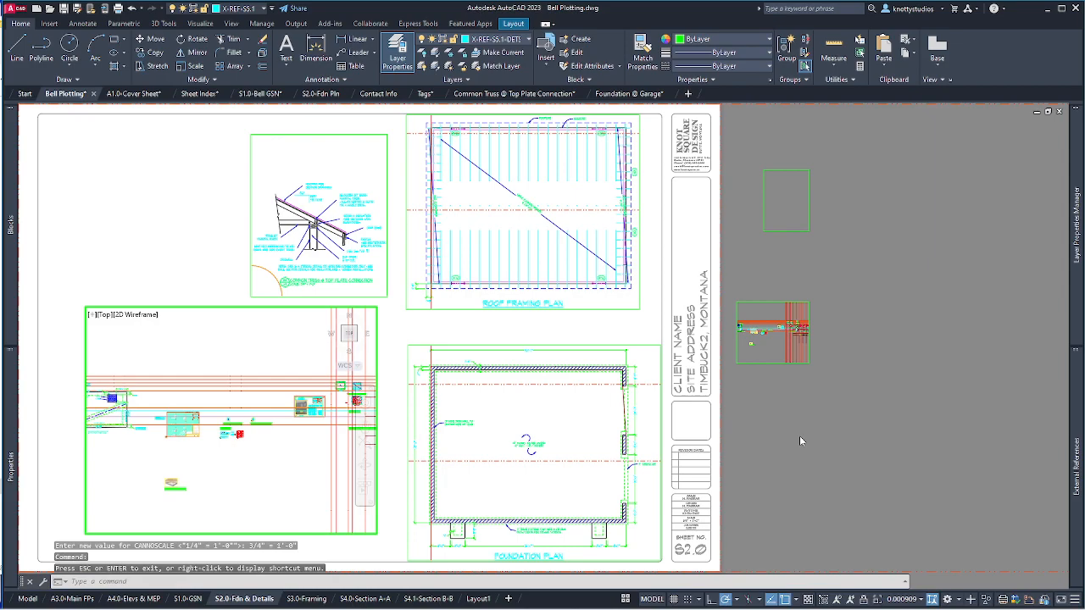
# Reapply 3/4" = 1'-0", center the footing detail with PAN, and return to paper space.
pyautogui.click(902, 600)
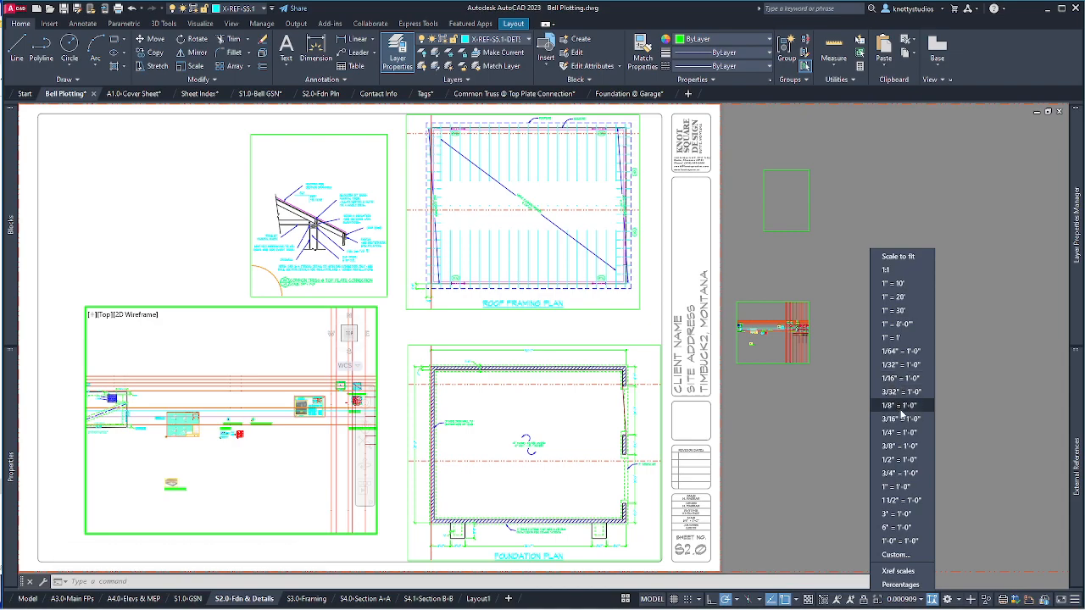
pyautogui.click(913, 473)
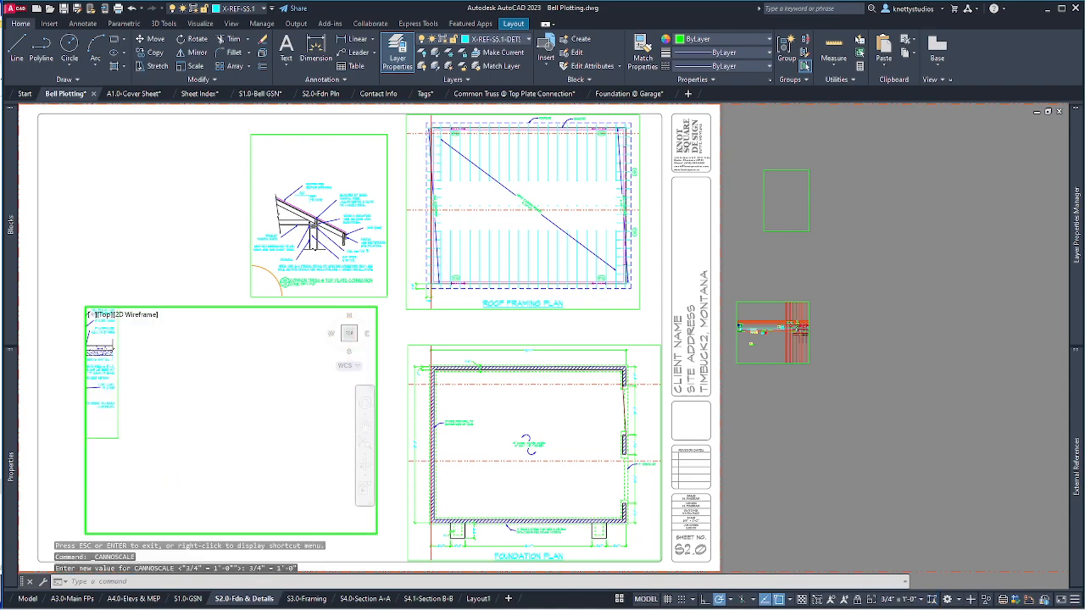
pyautogui.write('p')
pyautogui.press('Return')
pyautogui.moveTo(219, 396); pyautogui.dragTo(394, 422)
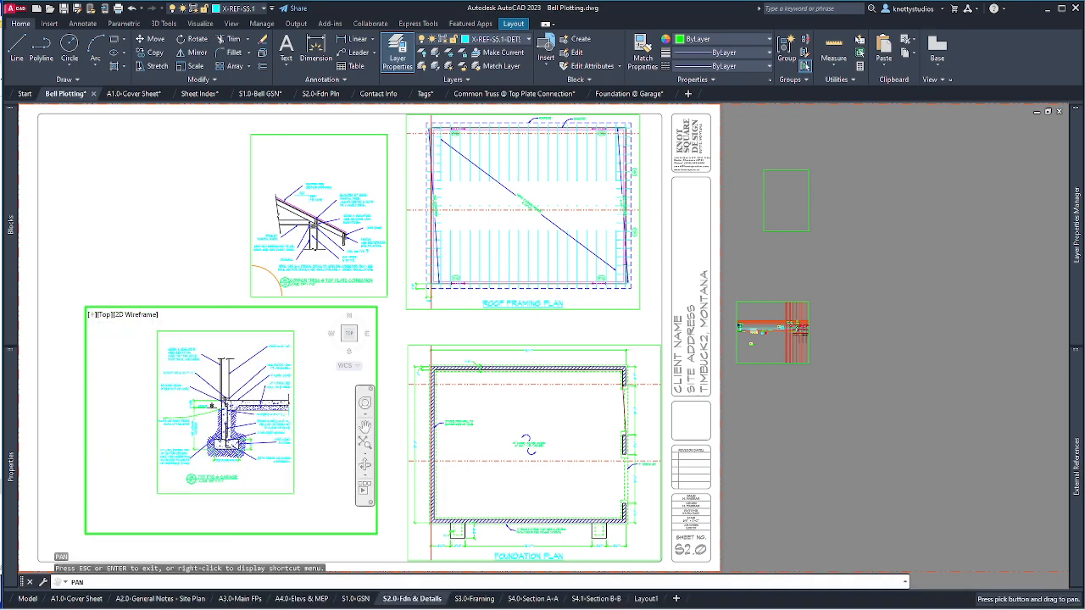
pyautogui.press('Escape')
pyautogui.doubleClick(264, 541)
# Trim the footing viewport's corners tight and place it beside the foundation plan.
pyautogui.click(264, 534)
pyautogui.click(376, 536)
pyautogui.click(376, 534)
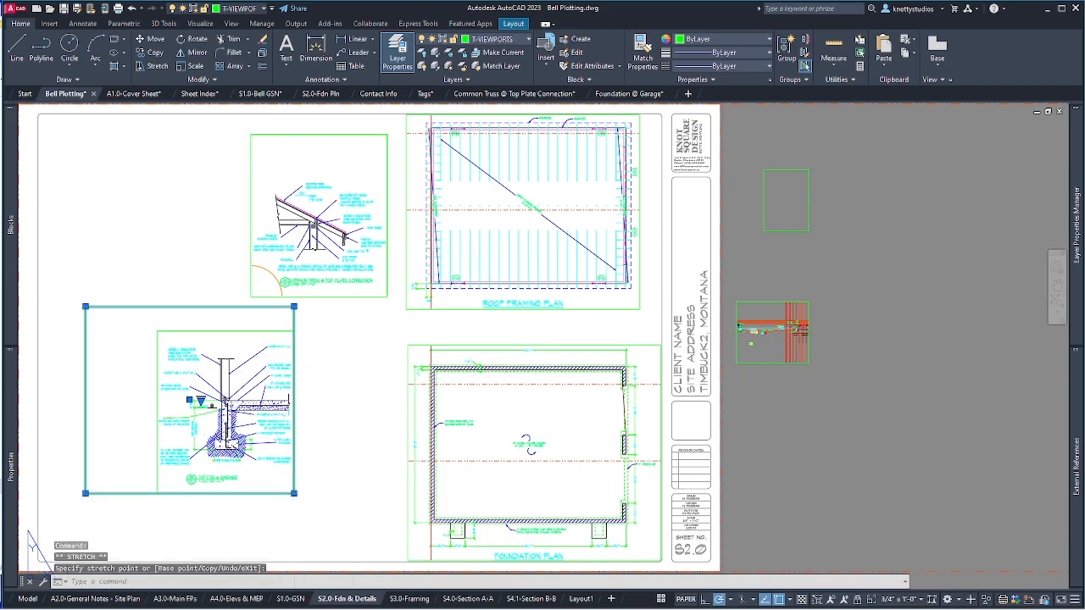
pyautogui.click(157, 331)
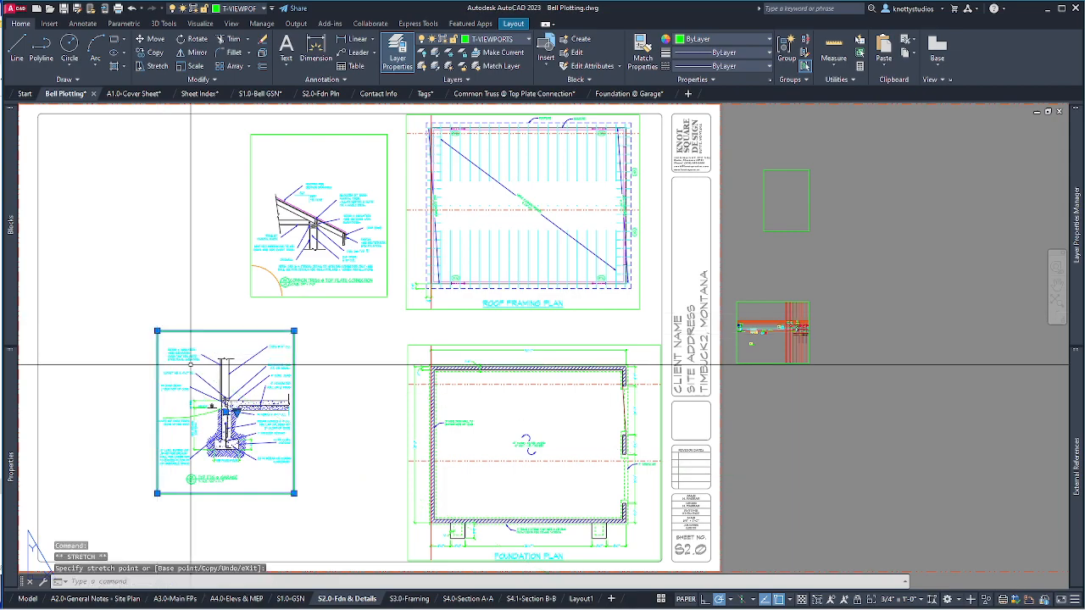
pyautogui.click(225, 420)
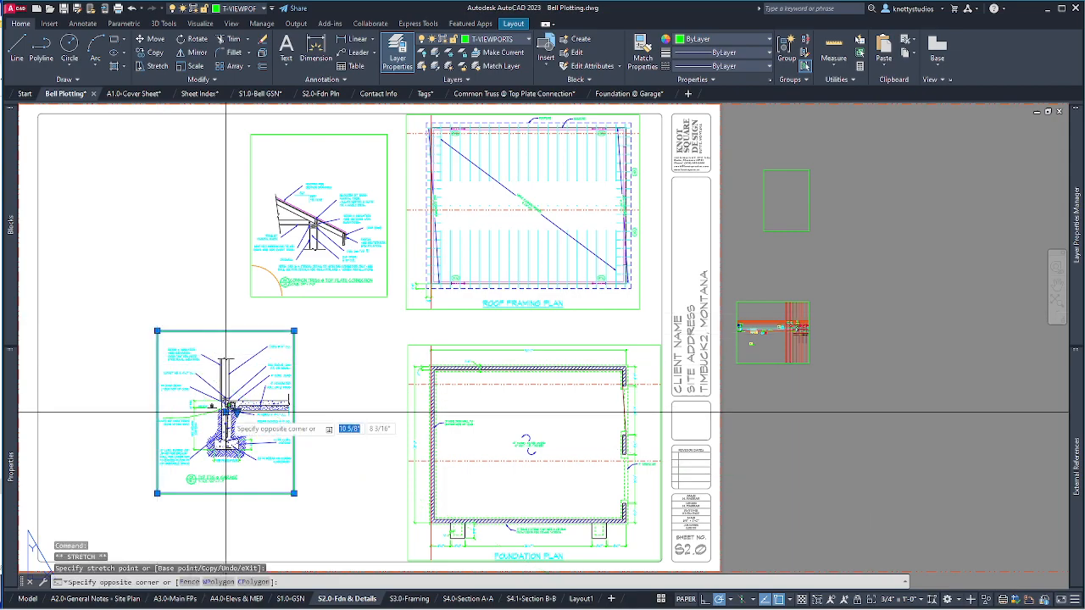
pyautogui.click(322, 462)
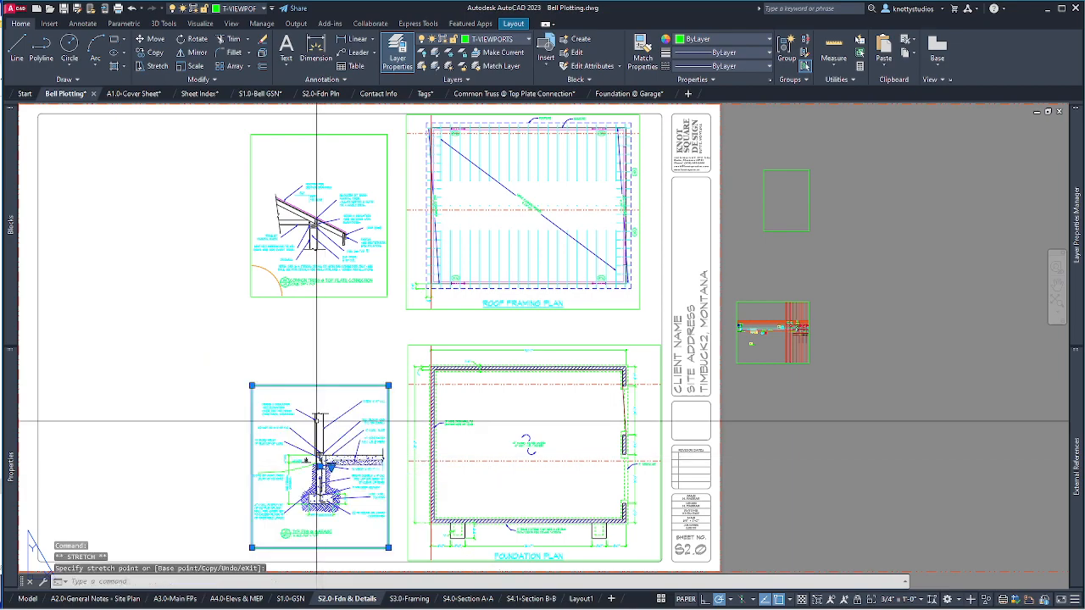